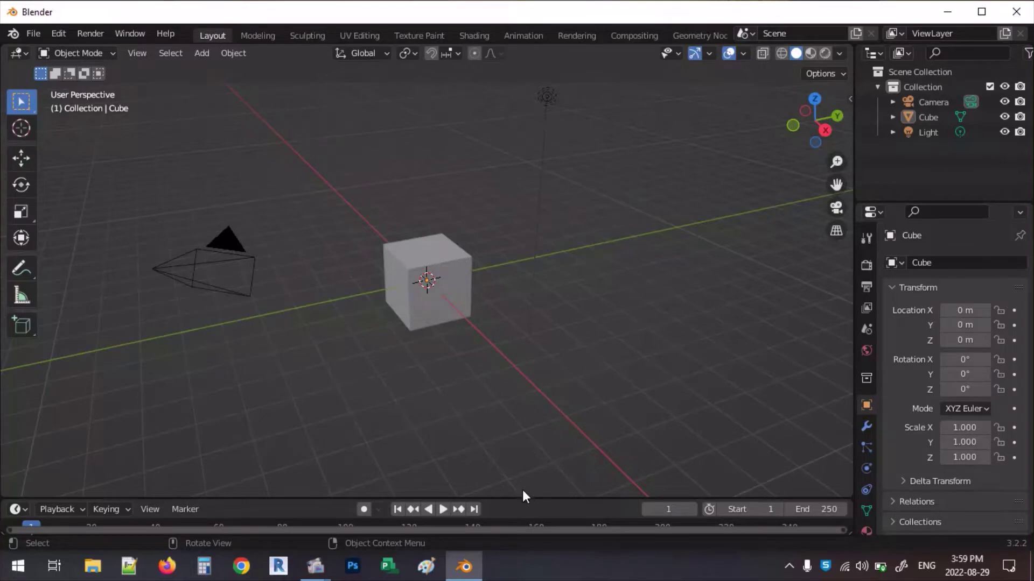
Enlarge the timeline to show its full 0–240 frame ruler, then select the cube.
left_click_drag(522, 496, 540, 471)
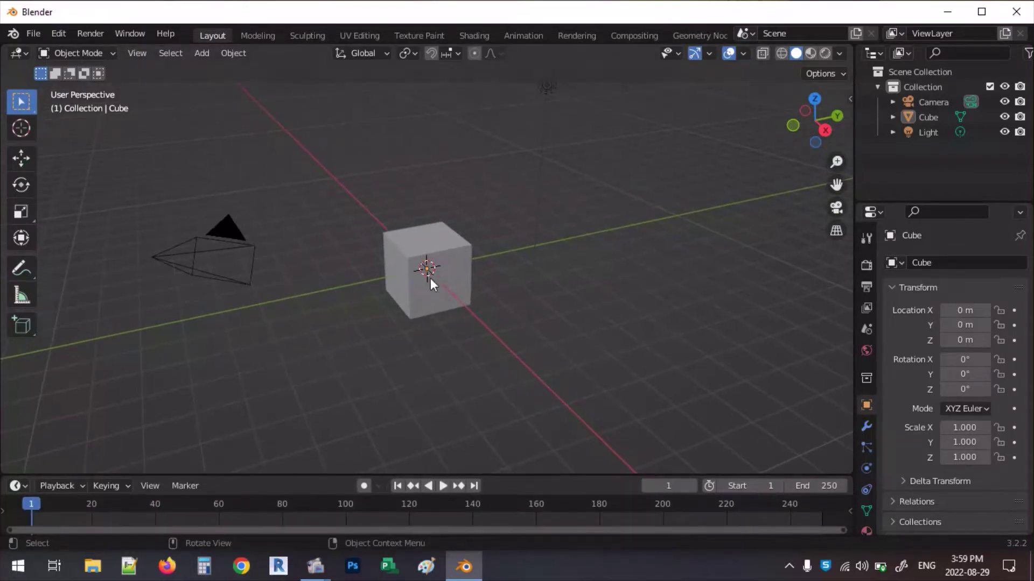
left_click(441, 242)
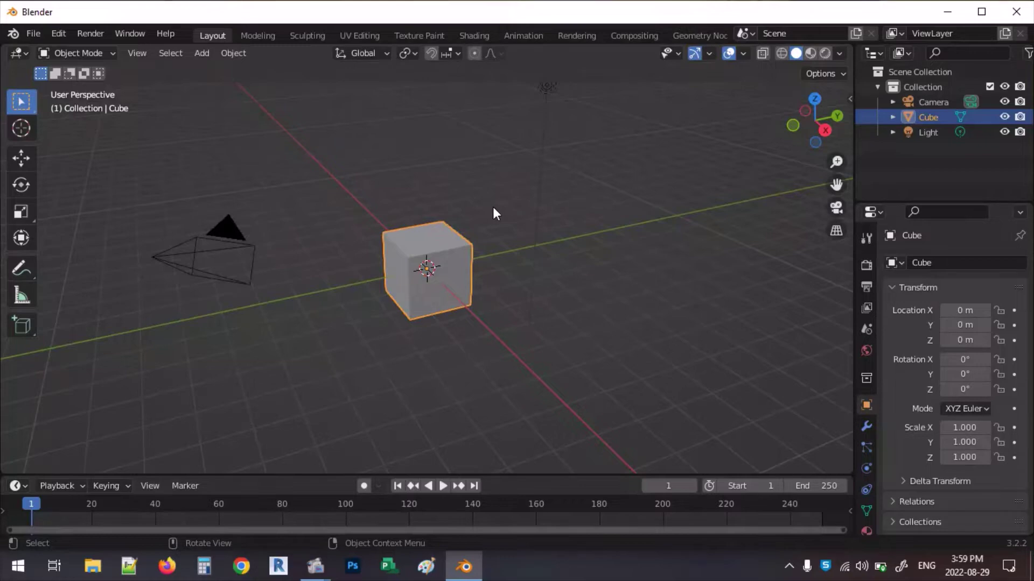
Duplicate the cube, raise the copy just above it and flatten its height.
key("shift+d")
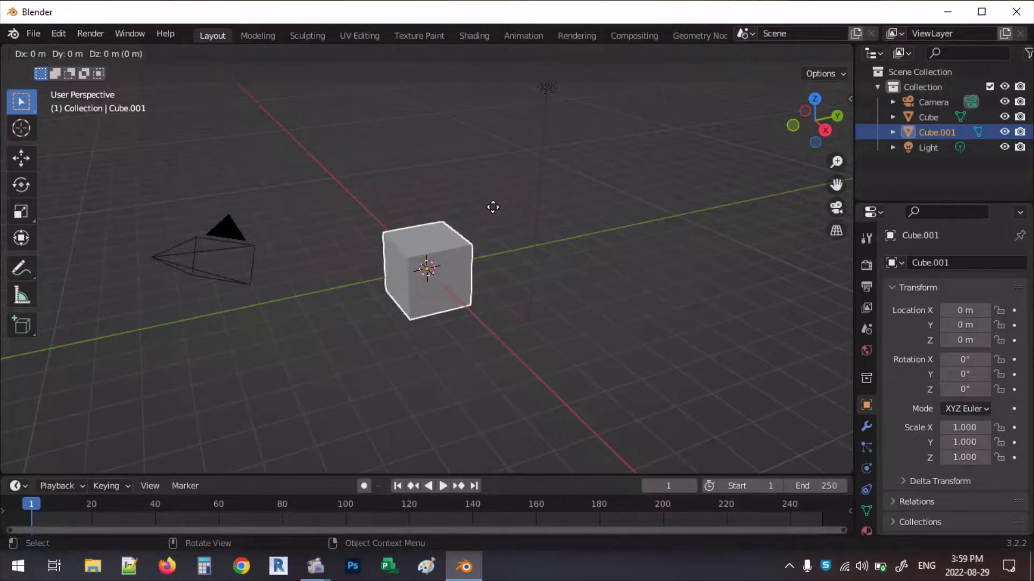
key("z")
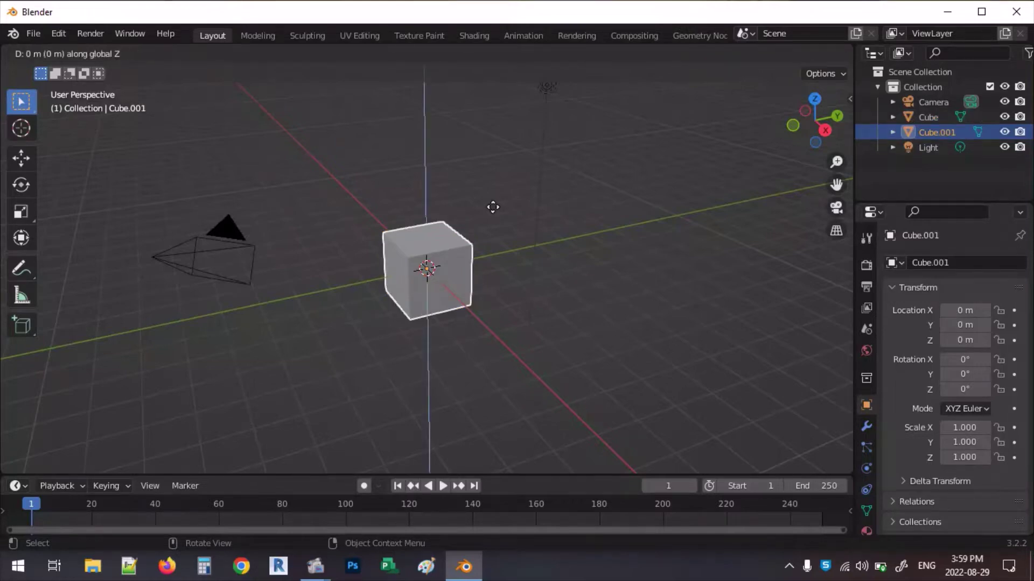
left_click(495, 179)
key("s")
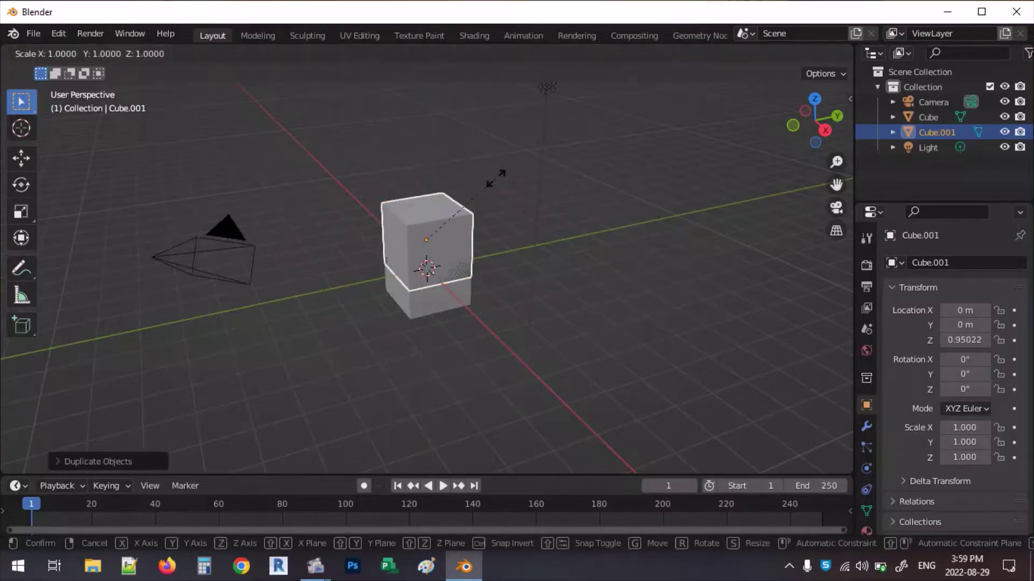
key("z")
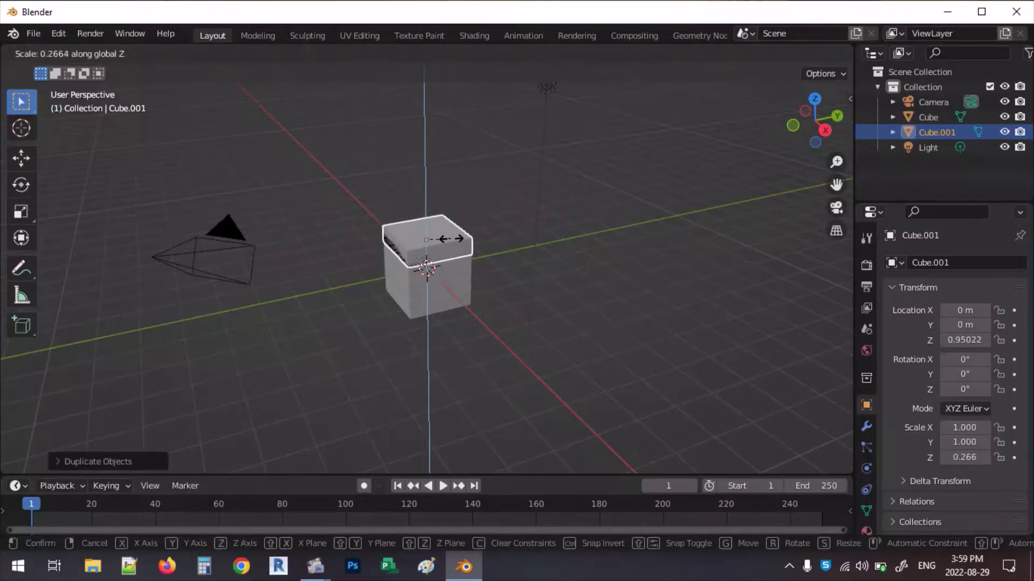
left_click(450, 238)
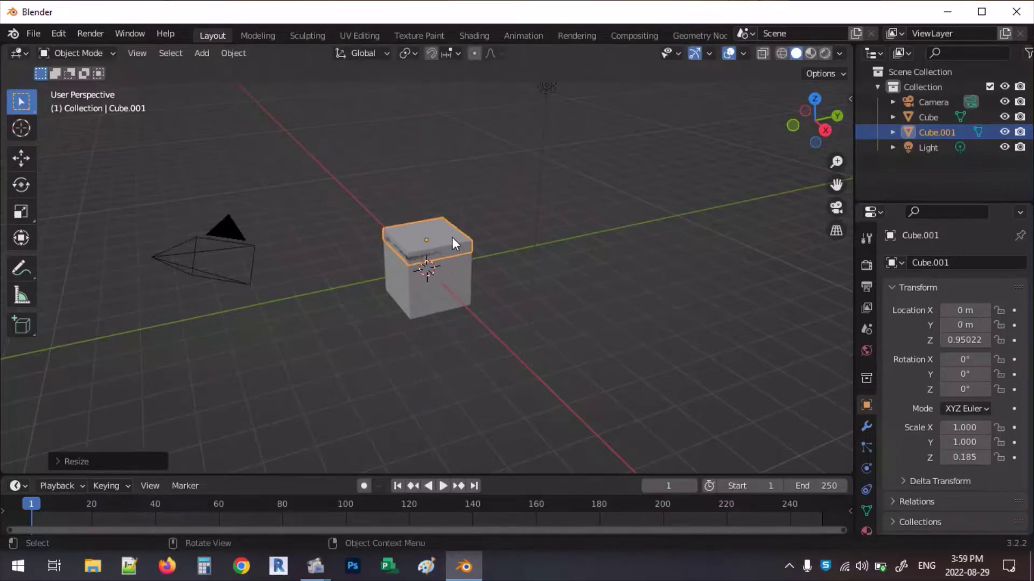
Scale the copy evenly to 2.350, then thin it further into a slab.
key("s")
left_click(486, 233)
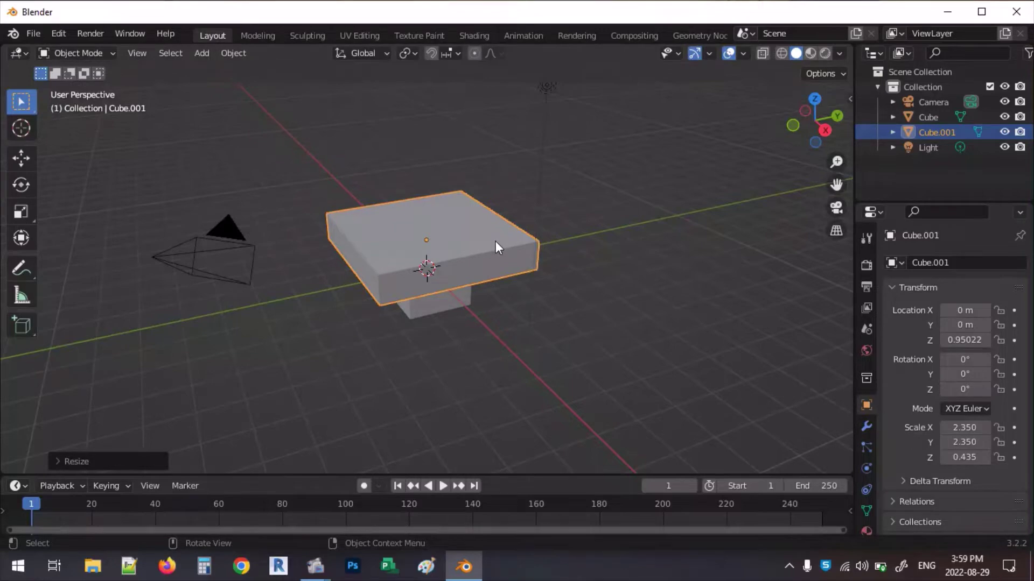
key("s")
key("z")
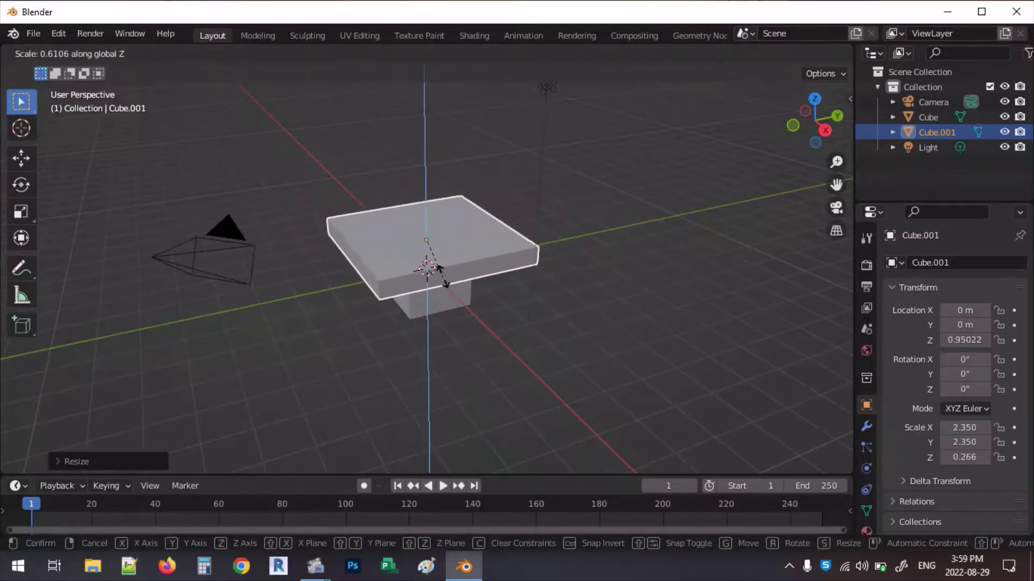
left_click(437, 260)
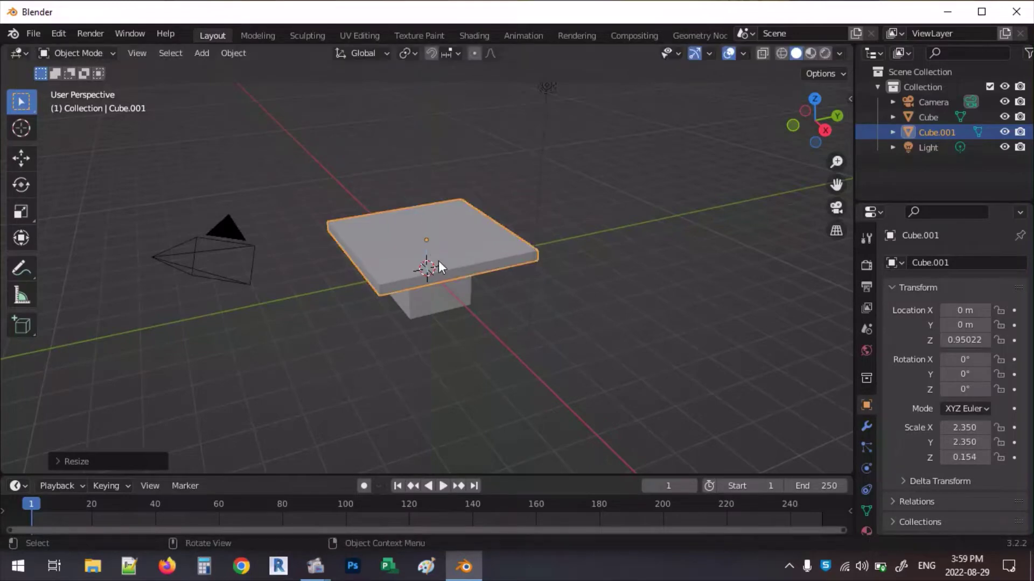
middle_click_drag(438, 260, 467, 318)
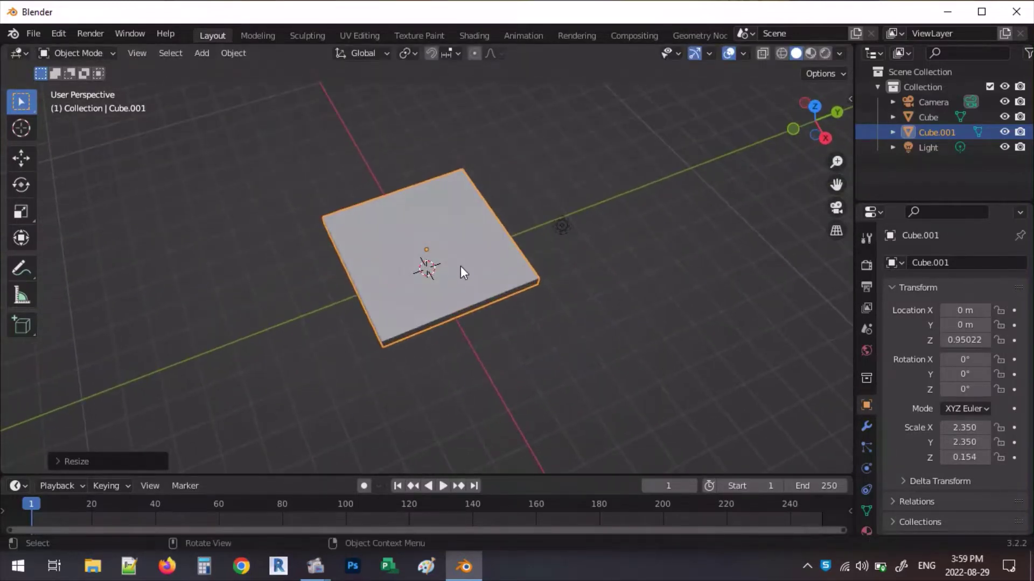
Stretch the slab lengthwise to a Y scale of 3.943.
key("s")
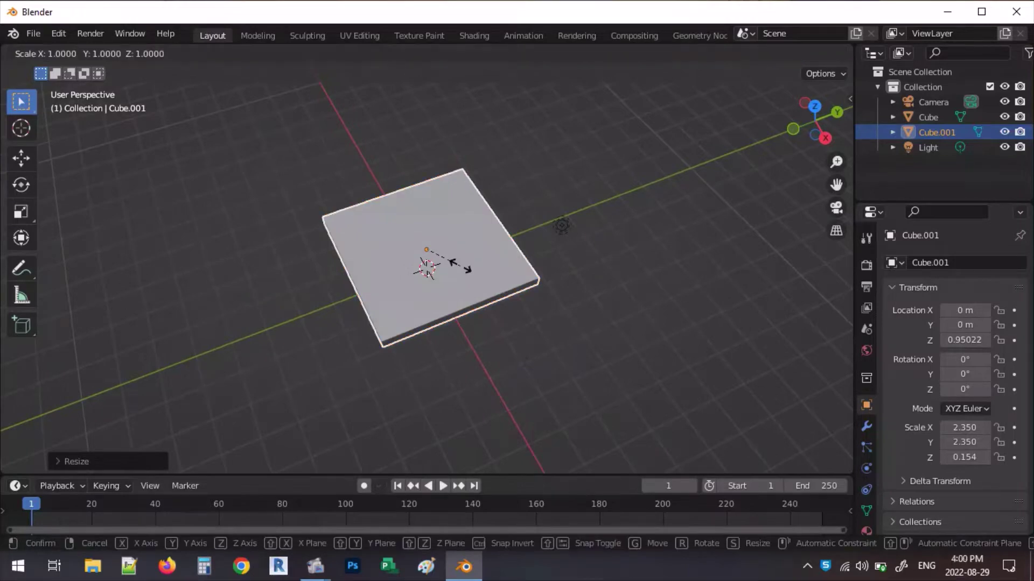
key("y")
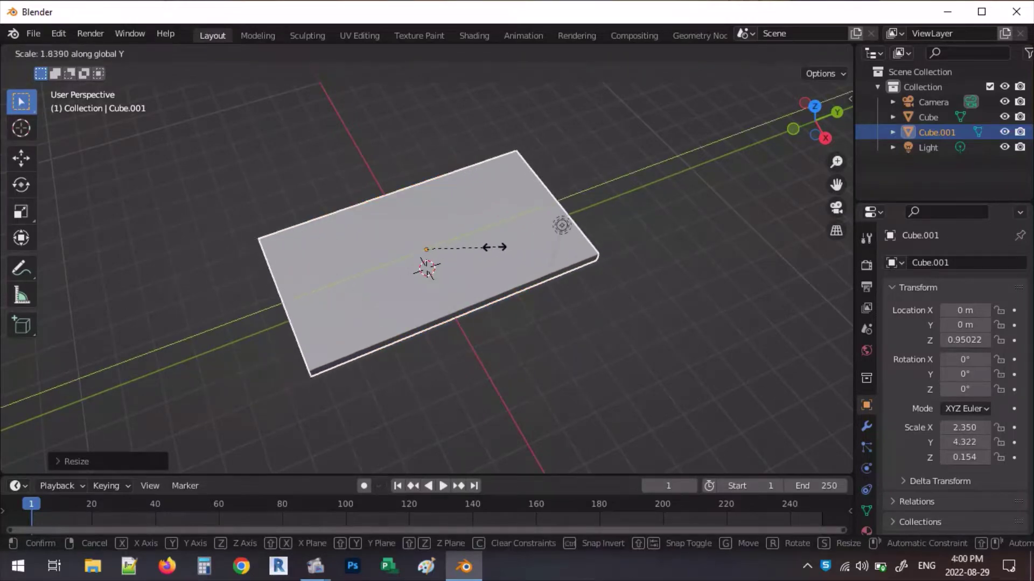
left_click(495, 247)
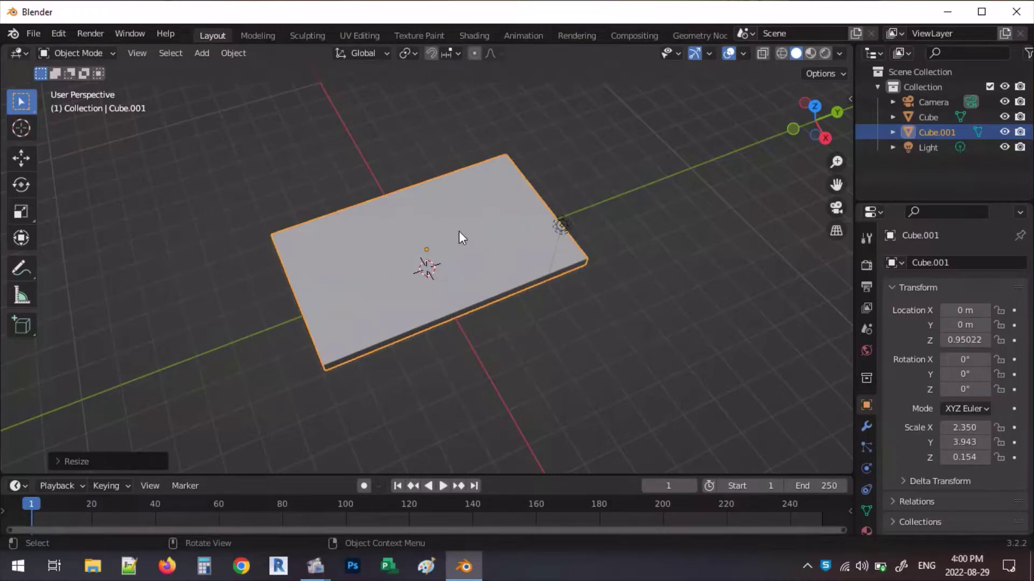
middle_click_drag(459, 232, 475, 177)
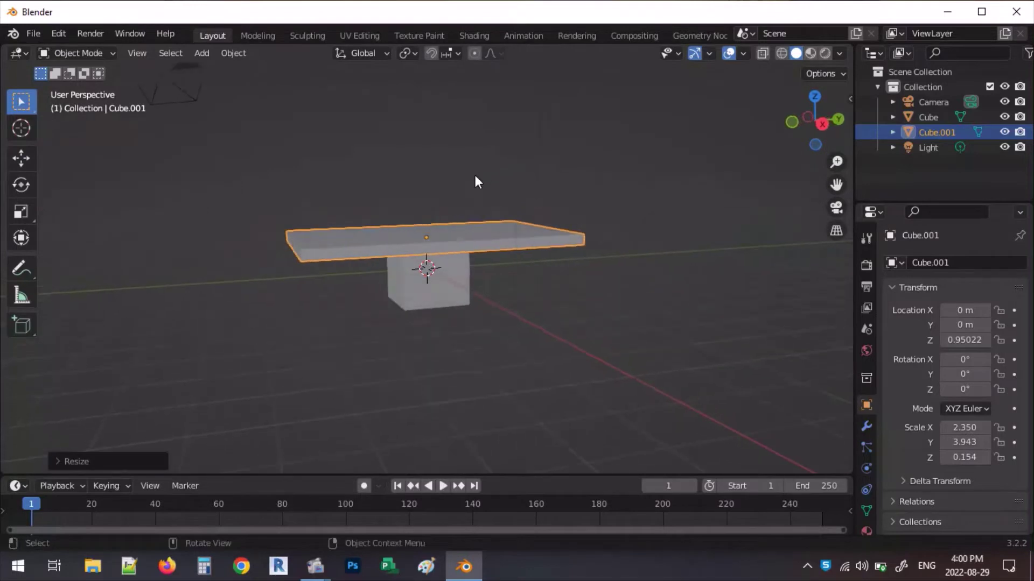
scroll(451, 233, "up", 1)
left_click(506, 269)
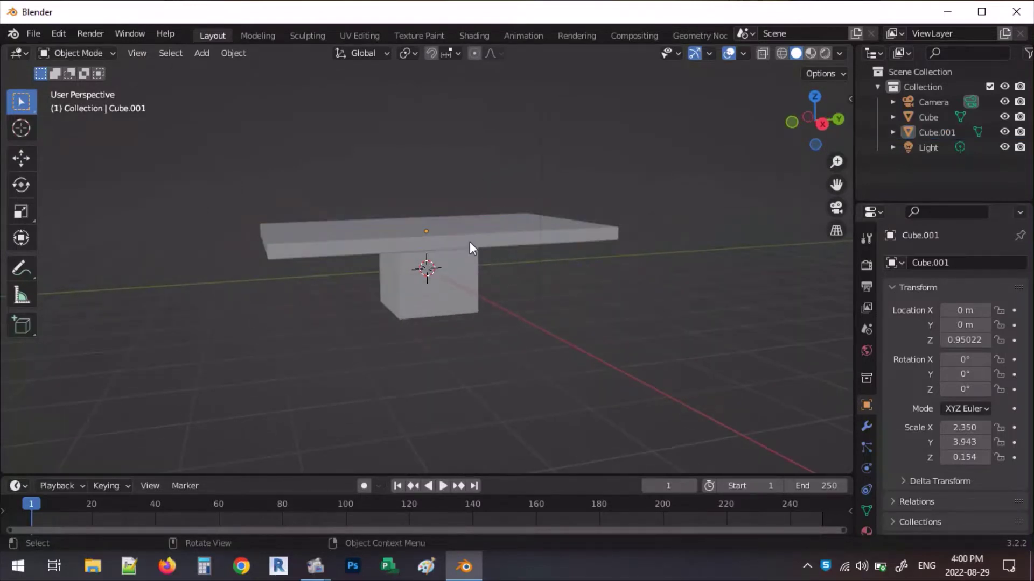
left_click(470, 247)
middle_click_drag(479, 231, 470, 261)
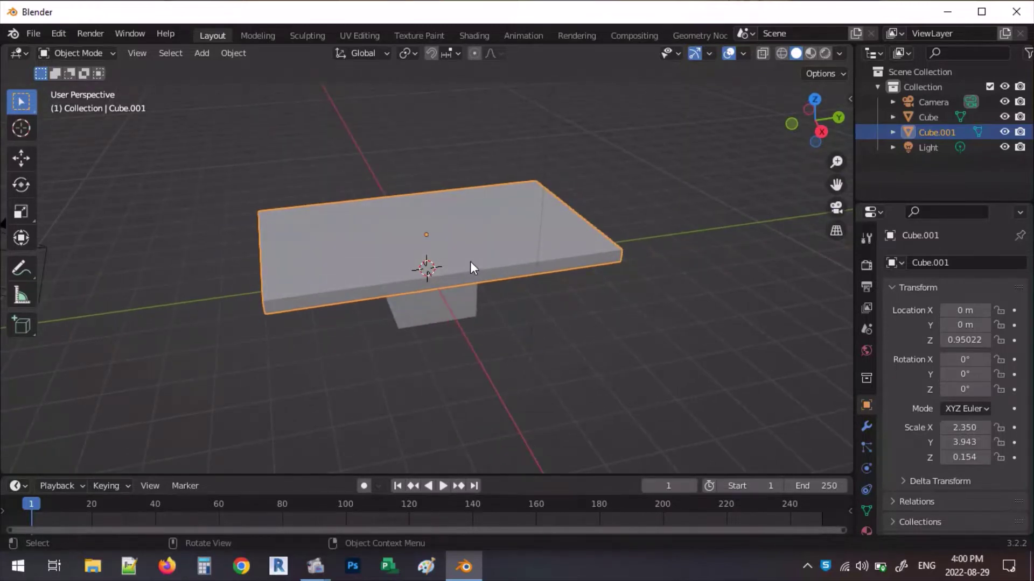
Duplicate the slab and lift the copy, Cube.002, to Z 1.3915.
key("shift+d")
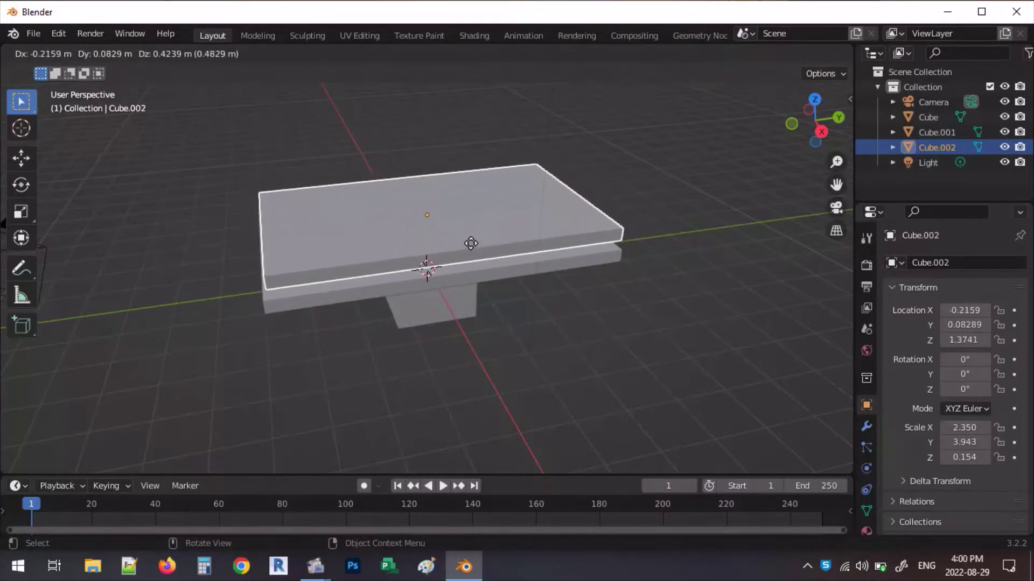
key("z")
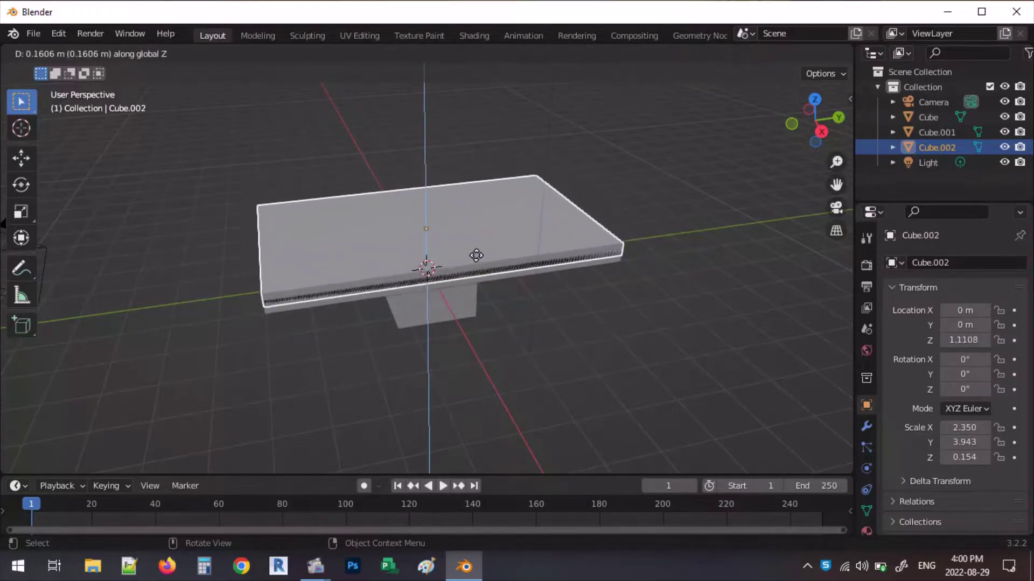
left_click(480, 241)
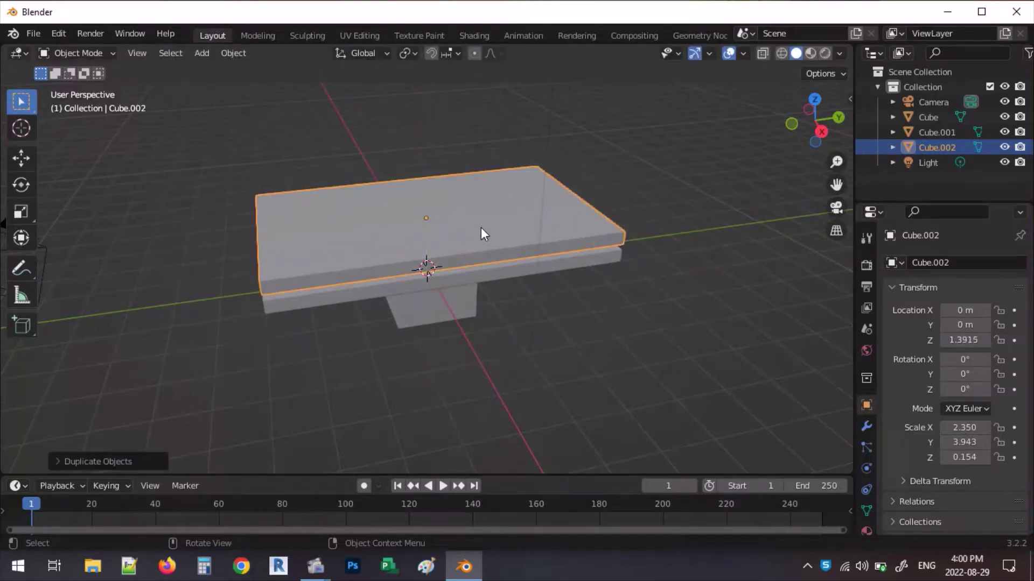
Flatten Cube.002 to a Z scale of 0.049 and display its transform values.
key("s")
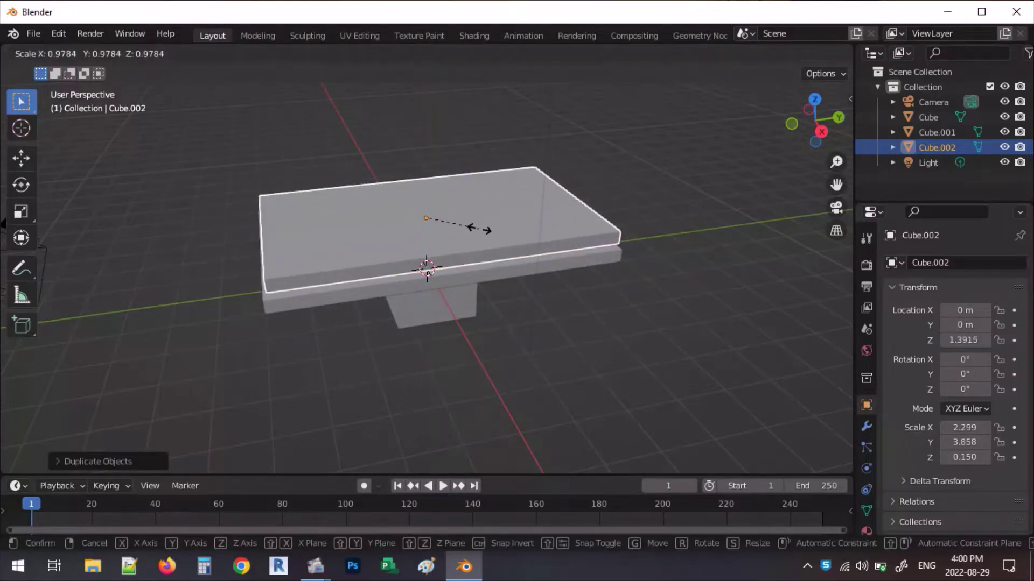
key("z")
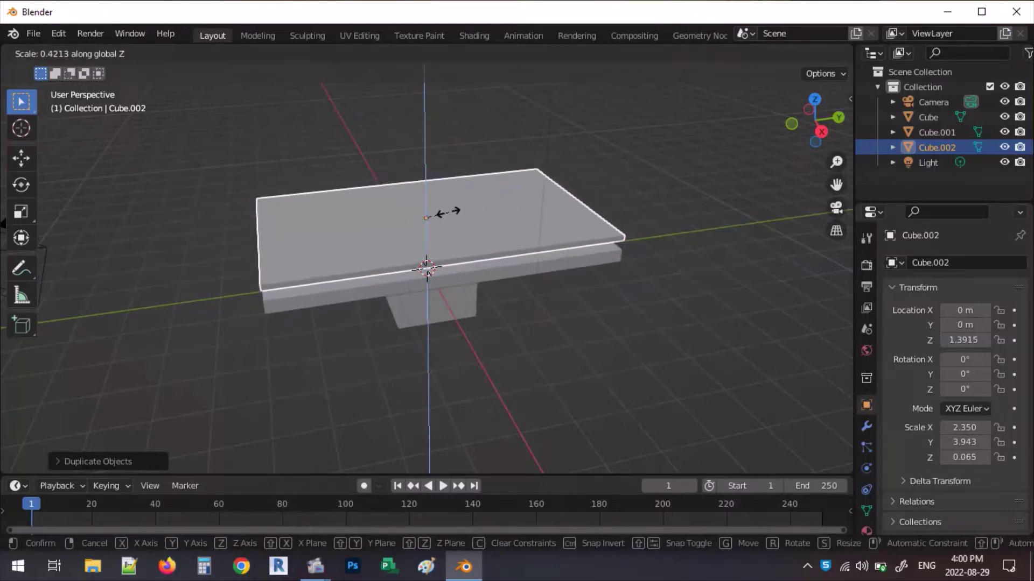
left_click(436, 204)
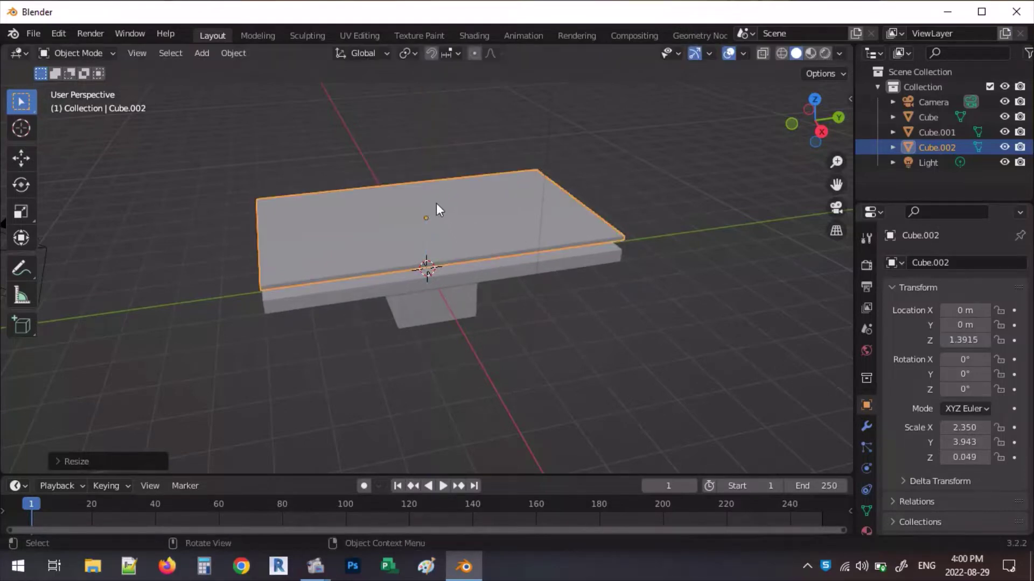
scroll(509, 217, "up", 1)
middle_click_drag(511, 224, 483, 166)
scroll(619, 212, "up", 2)
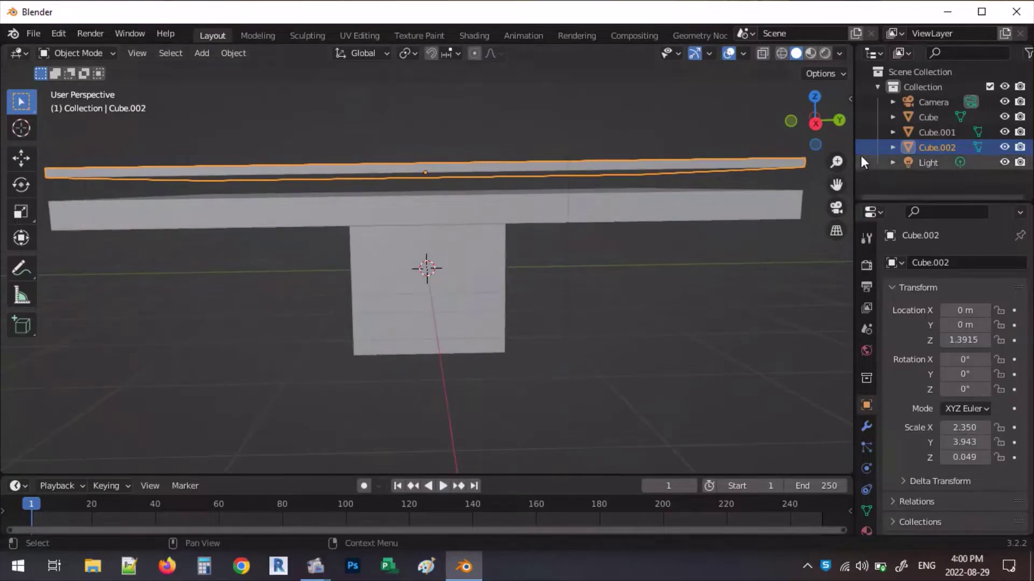
key("n")
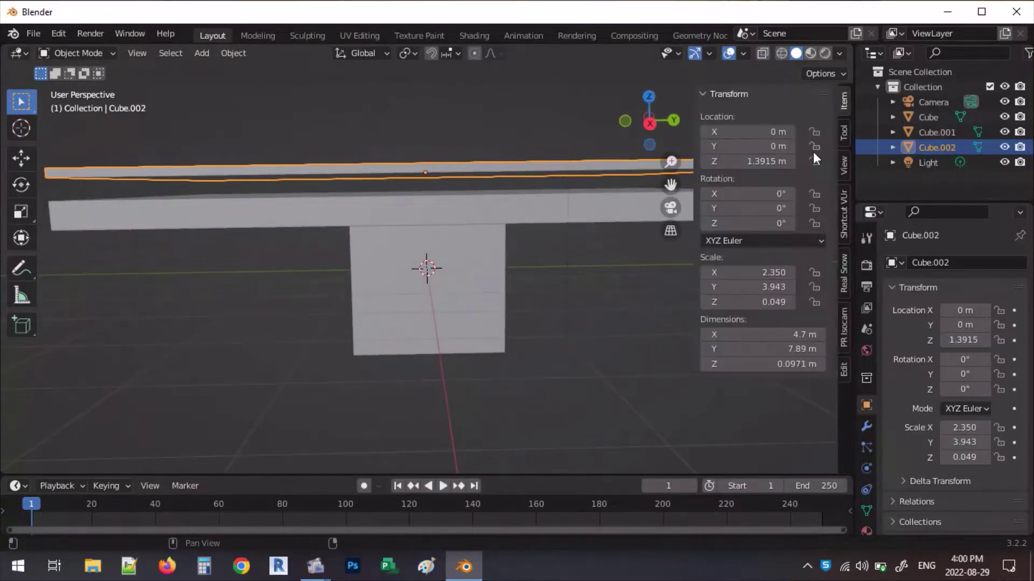
Set Cube.002's Z dimension to 0.1 m, then hide the sidebar.
left_click(793, 370)
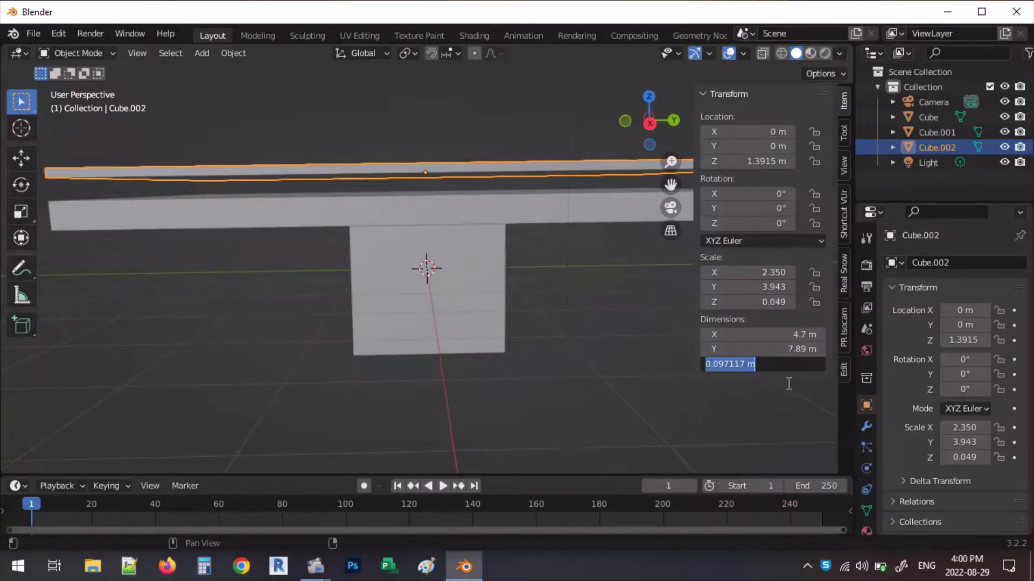
type("0.")
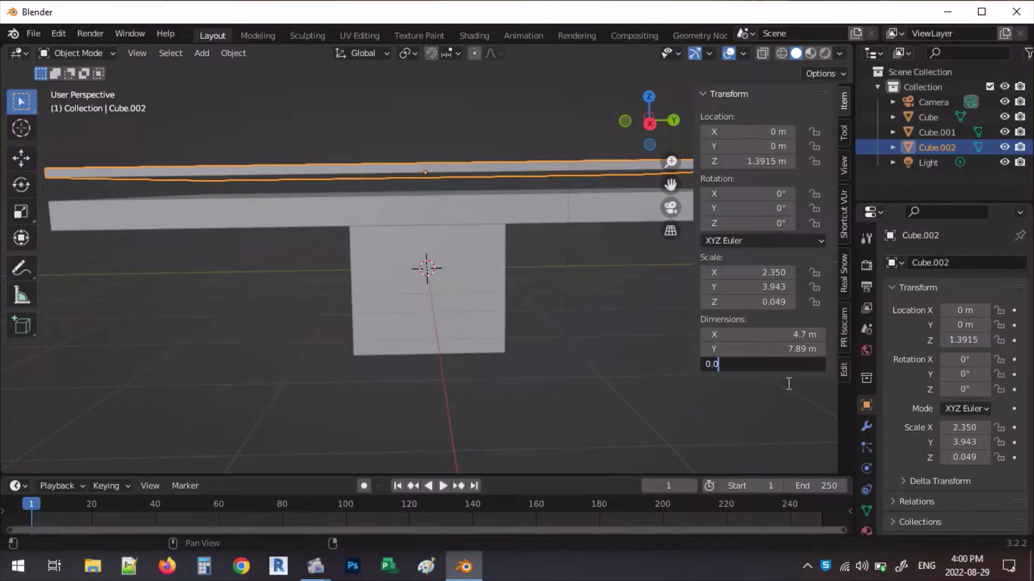
type("1")
key("Return")
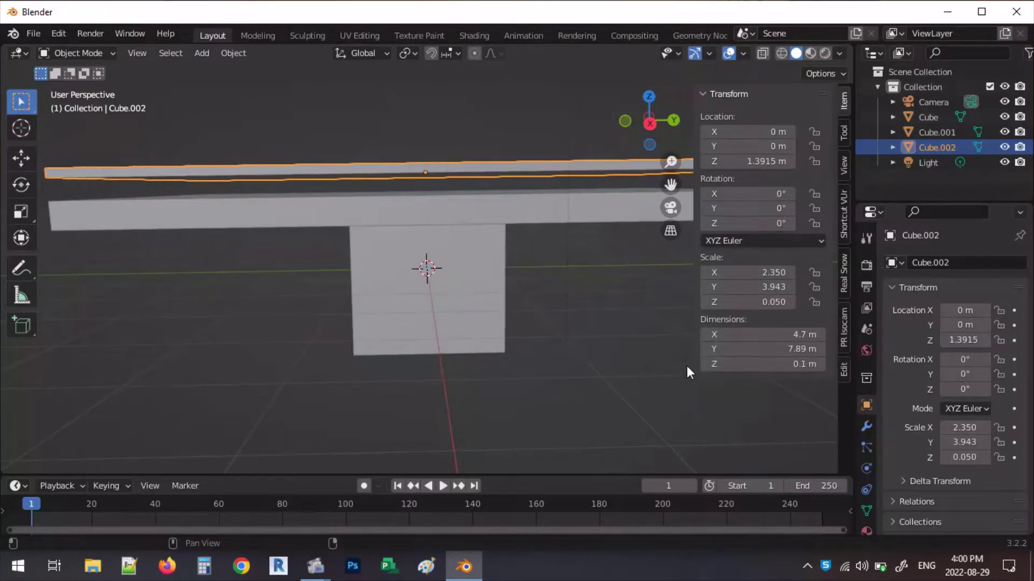
left_click(618, 386)
scroll(458, 130, "down", 2)
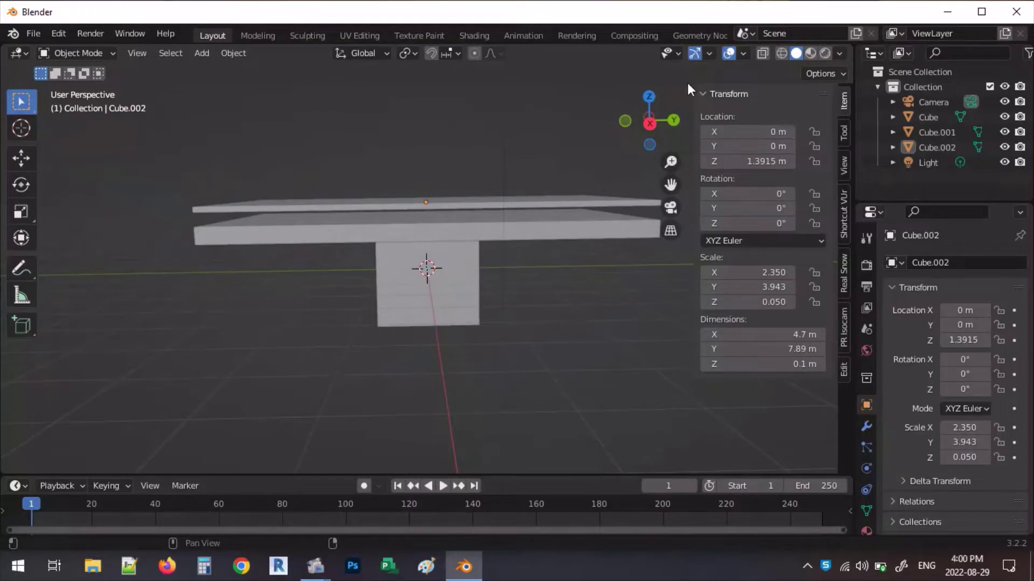
key("n")
left_click(499, 123)
middle_click_drag(322, 287, 383, 318)
Shrink Cube.002 along Y to a scale of 3.514.
left_click(382, 252)
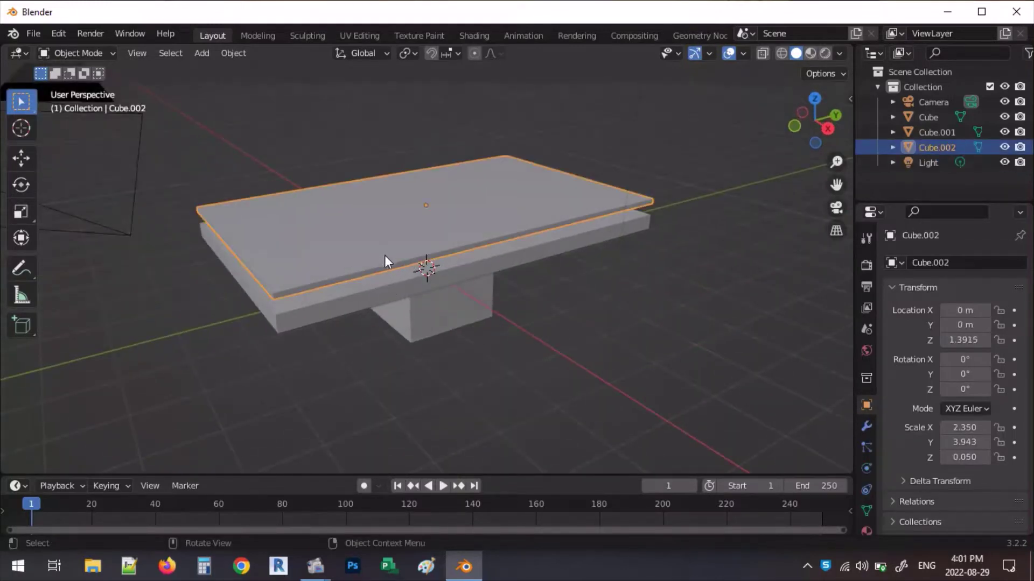
key("s")
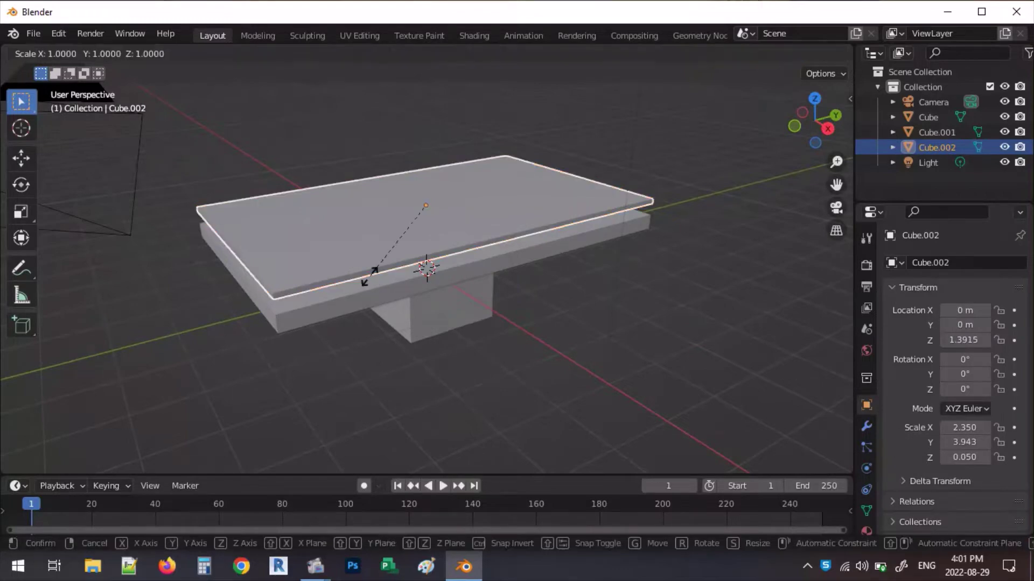
key("y")
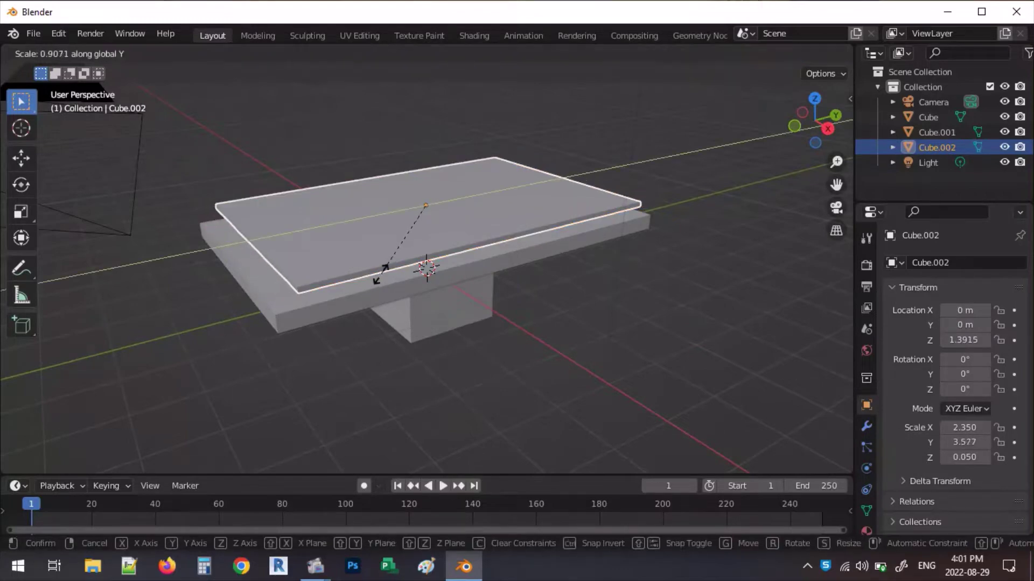
left_click(381, 273)
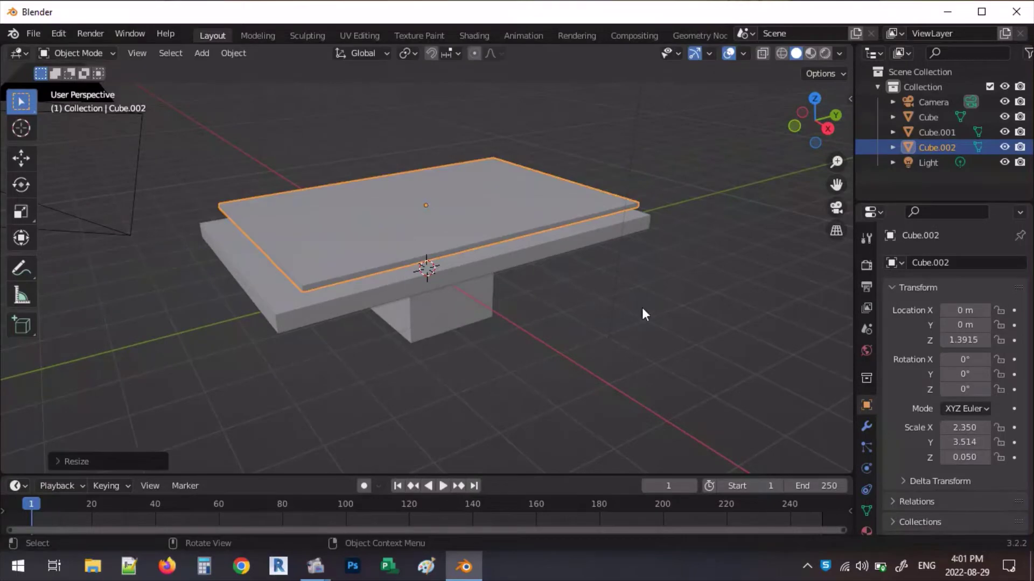
left_click(584, 274)
middle_click_drag(584, 273, 606, 250)
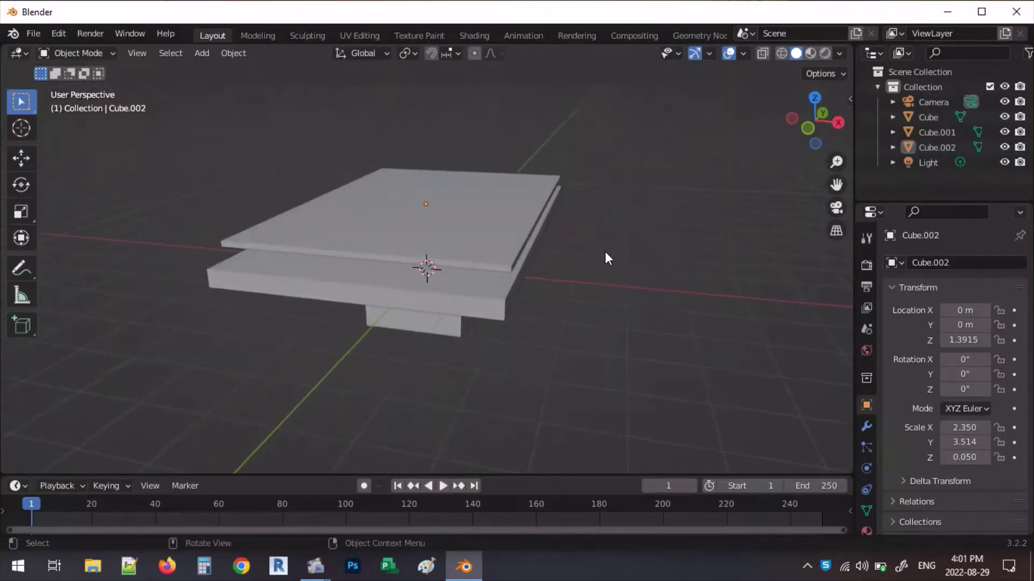
Widen Cube.002 along X to 2.516, then select the lower slab Cube.001.
left_click(494, 234)
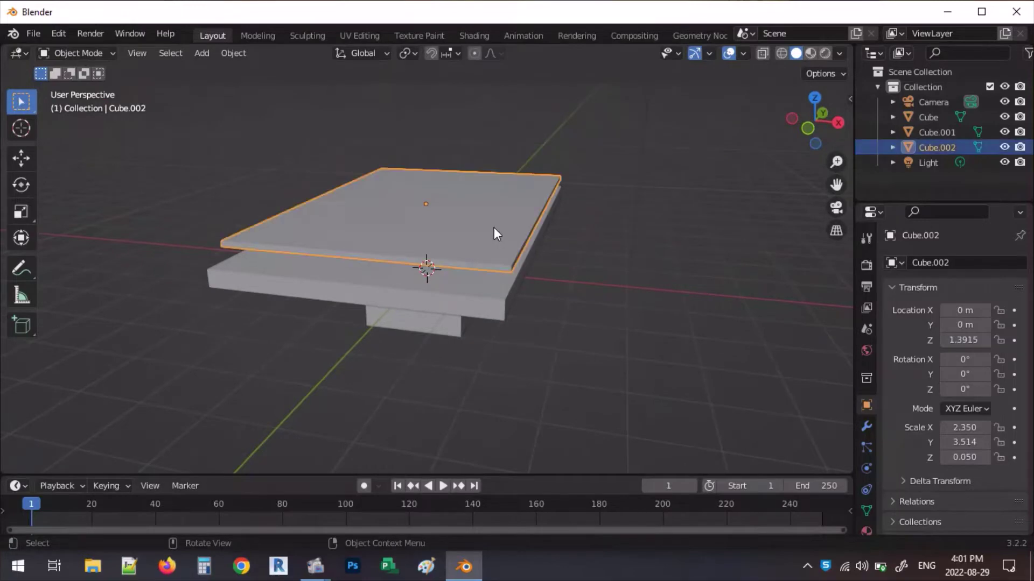
key("s")
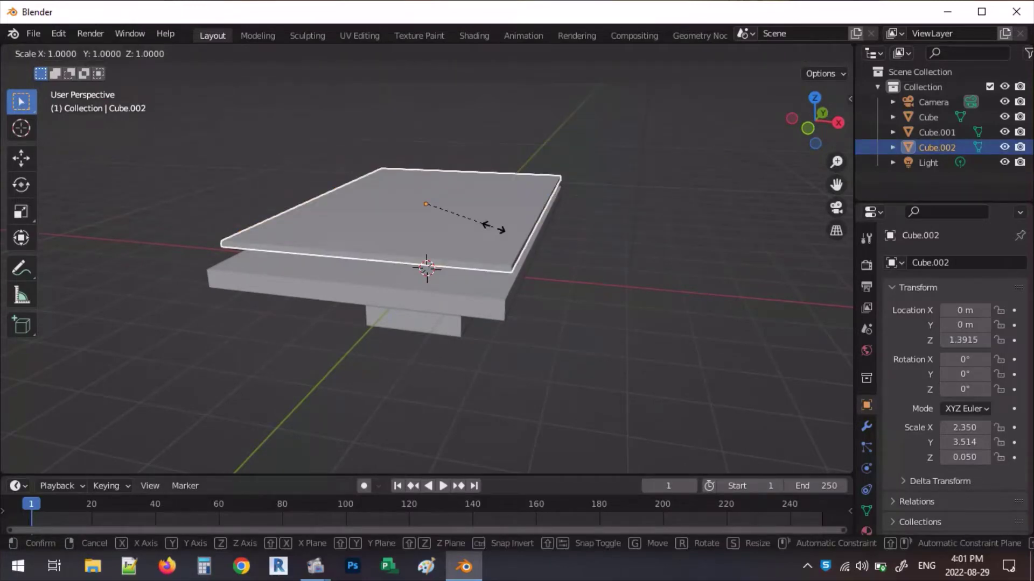
key("x")
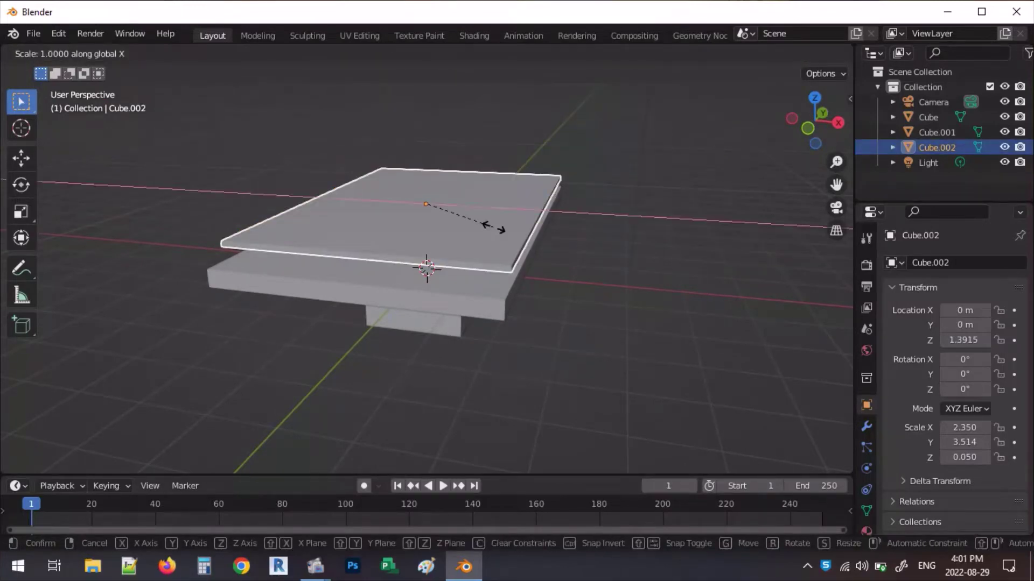
left_click(499, 230)
left_click(670, 321)
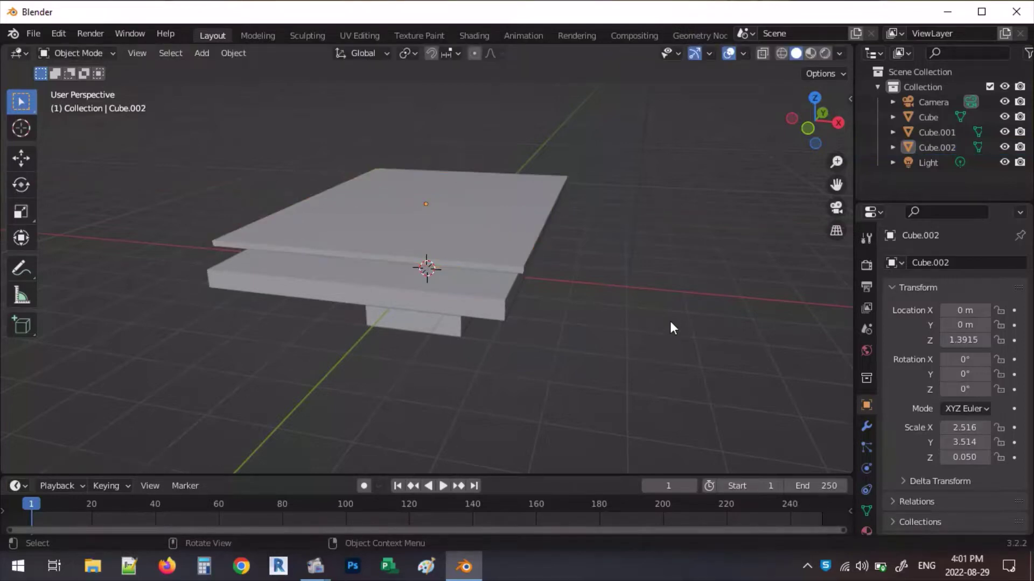
middle_click_drag(670, 321, 432, 222)
scroll(427, 192, "up", 1)
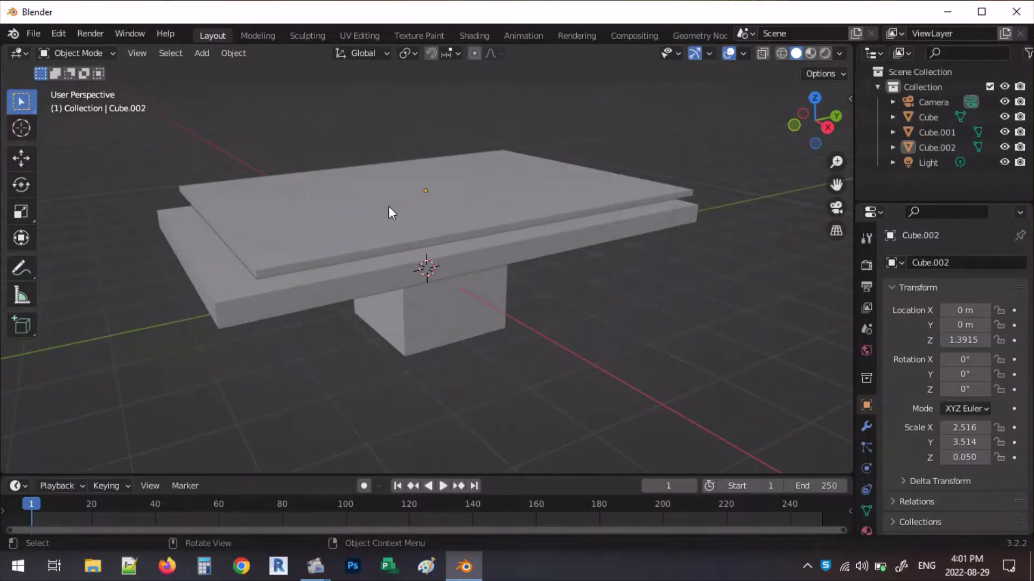
left_click(285, 297)
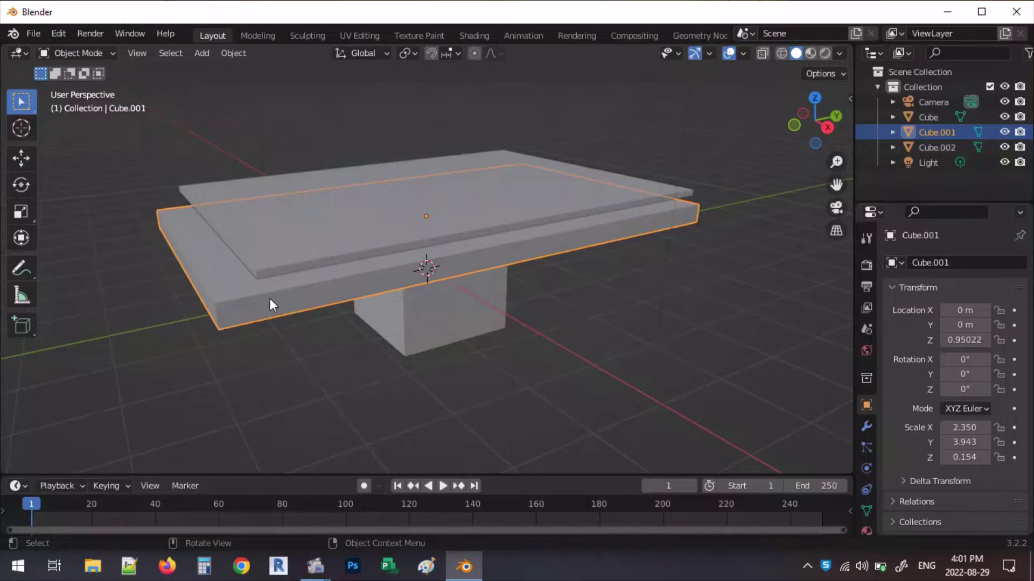
In Edit Mode, add two lengthwise loop cuts to Cube.001, sliding the first to -0.85.
key("Tab")
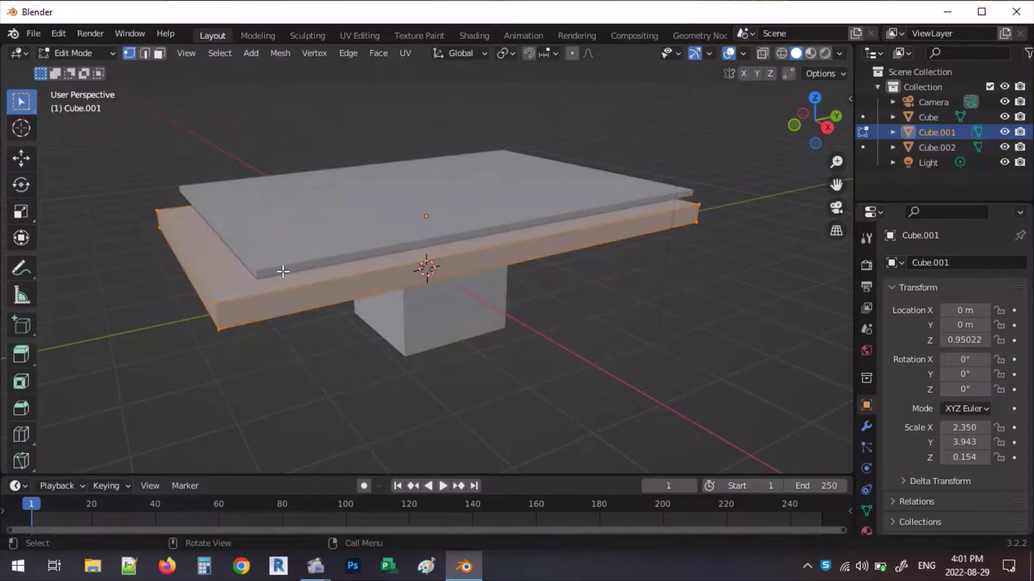
left_click(24, 433)
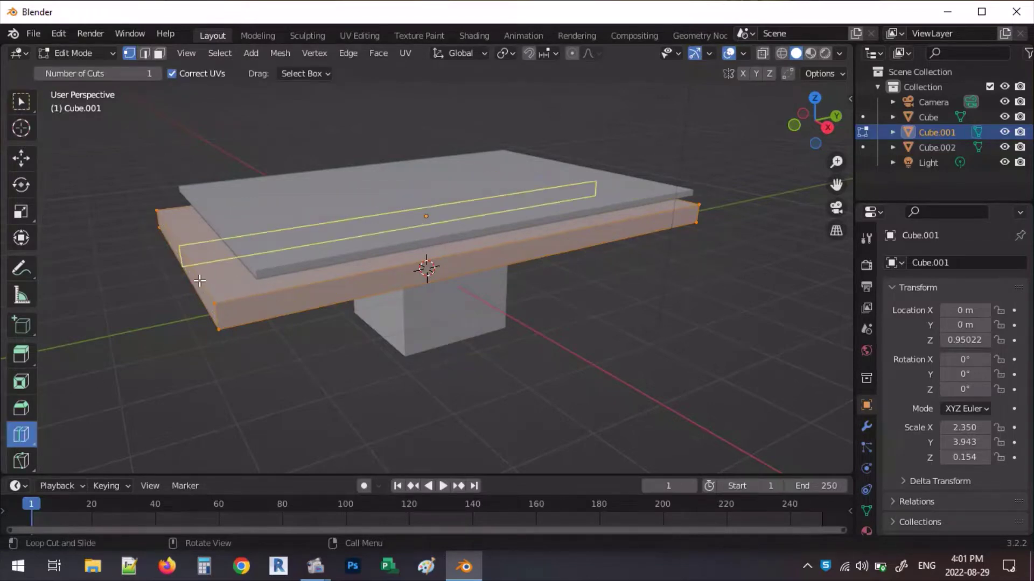
left_click_drag(199, 280, 231, 313)
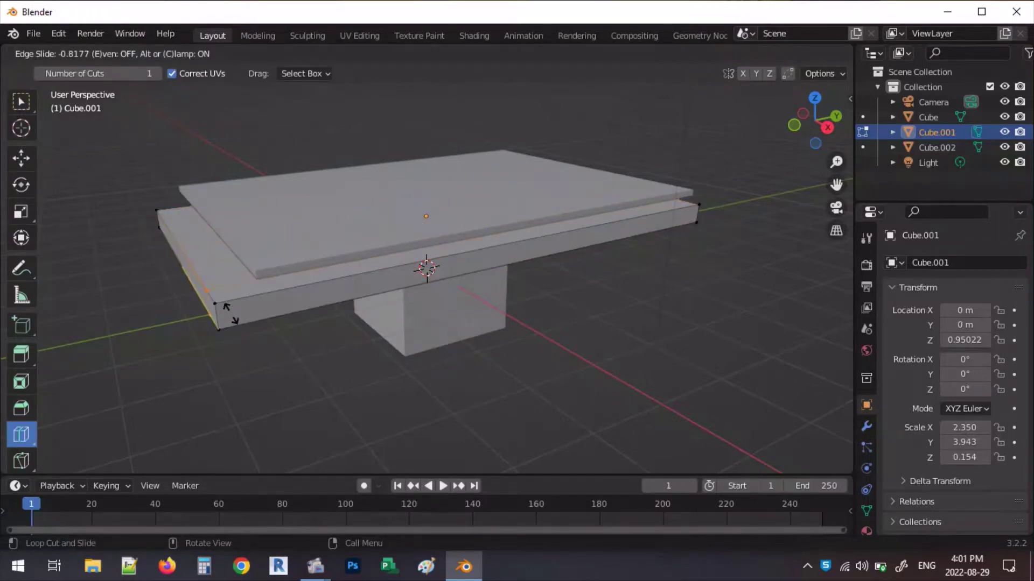
key("equal")
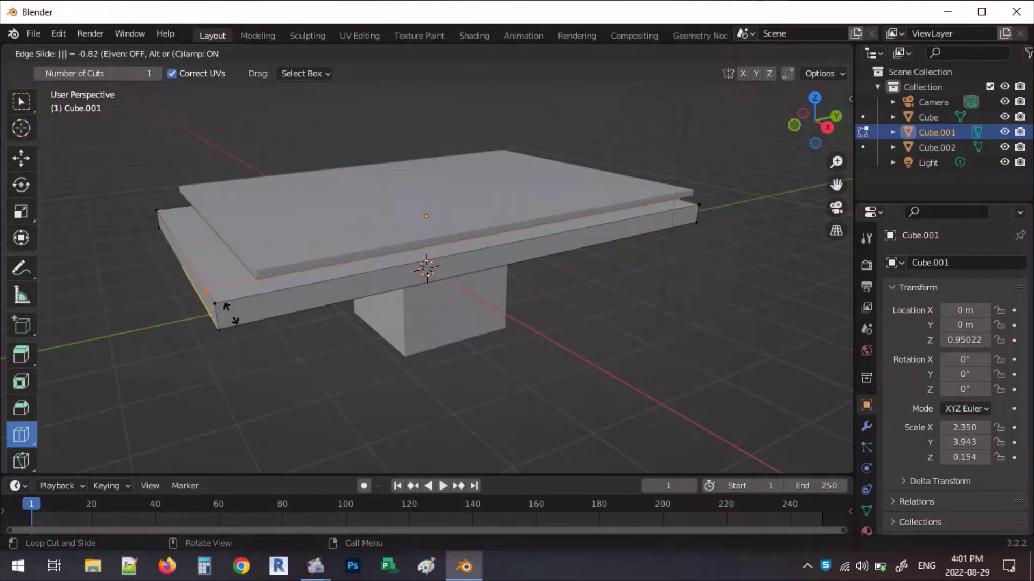
key("BackSpace")
type("-0.85")
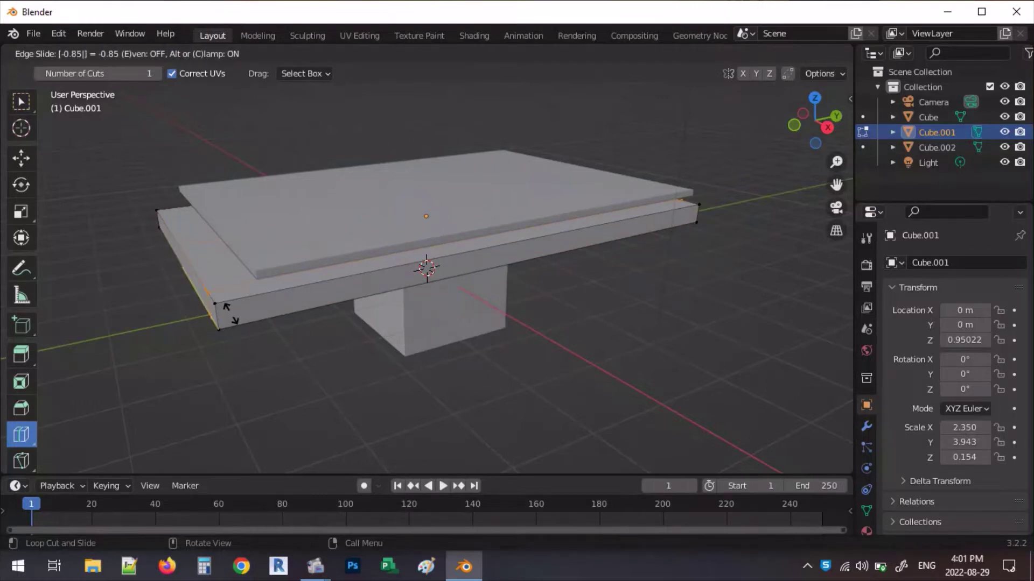
key("Return")
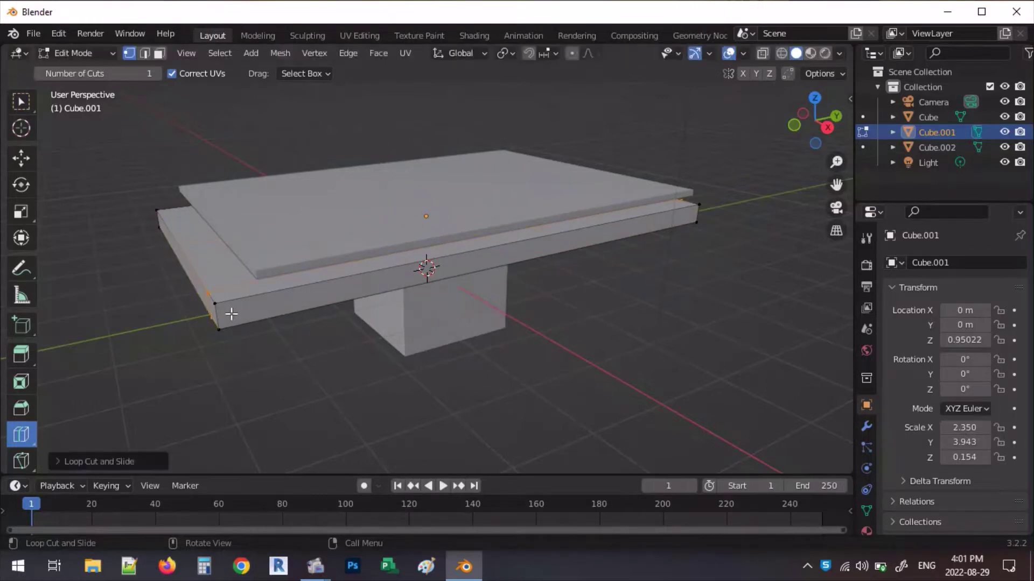
left_click_drag(179, 252, 176, 227)
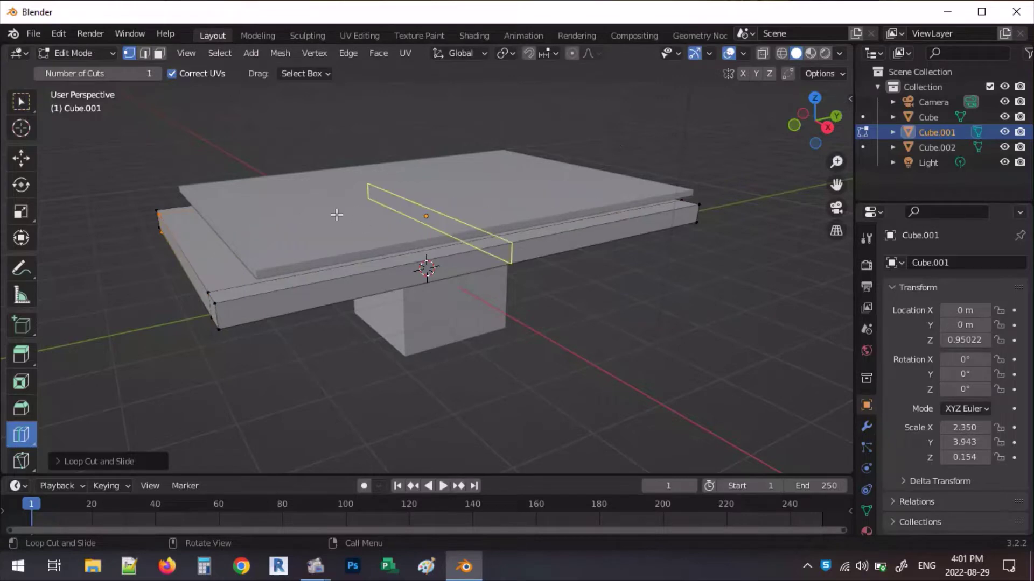
left_click(22, 104)
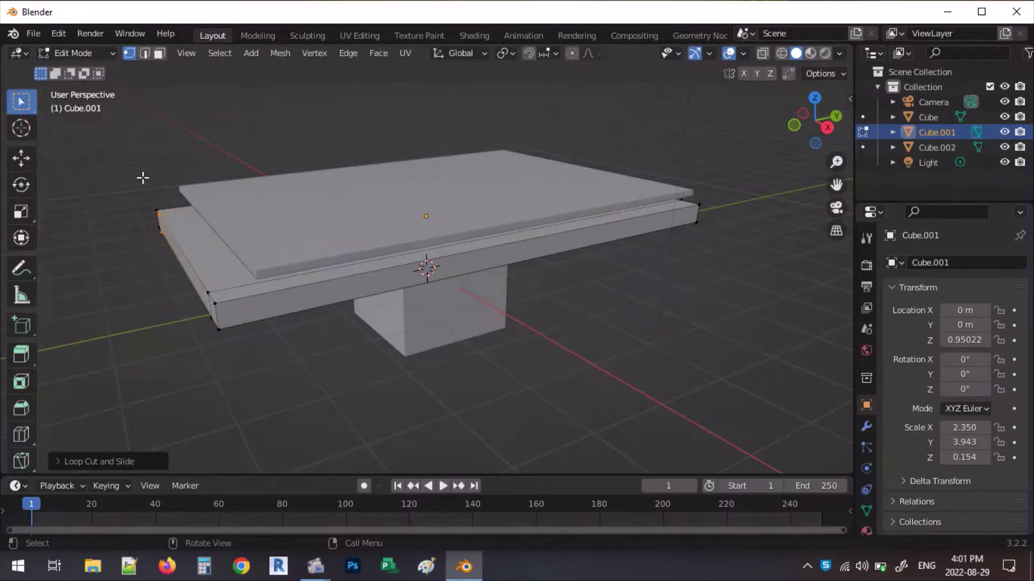
Extrude the two long edge strip faces upward into rails about 0.59 m tall.
left_click(159, 53)
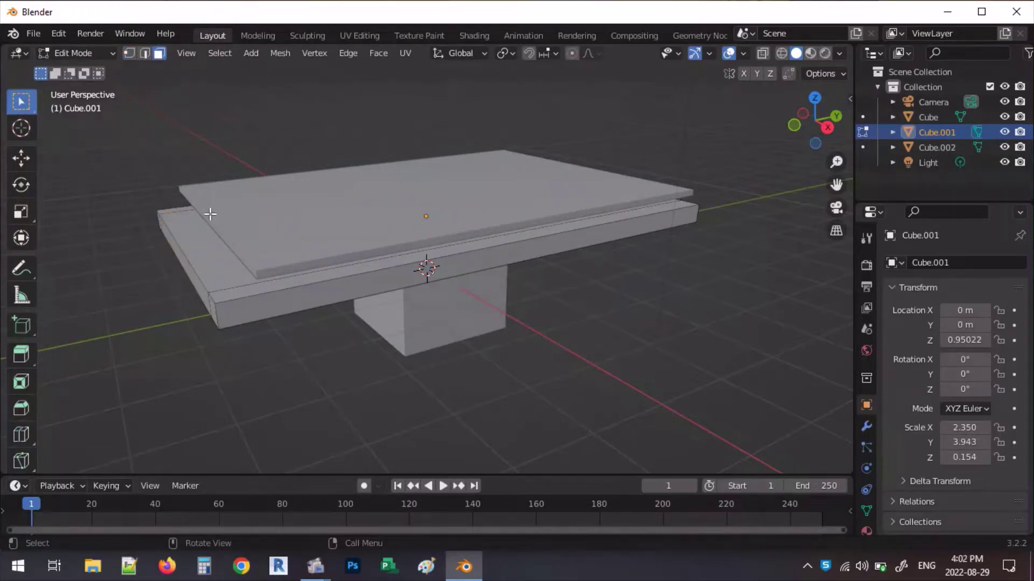
middle_click_drag(211, 213, 157, 252)
left_click(157, 241)
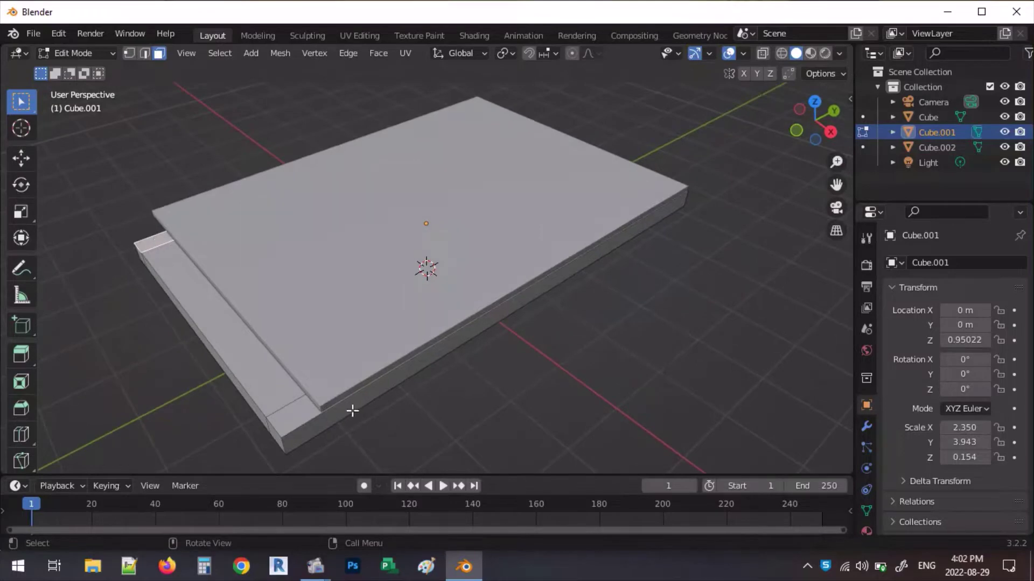
left_click(292, 418, "shift")
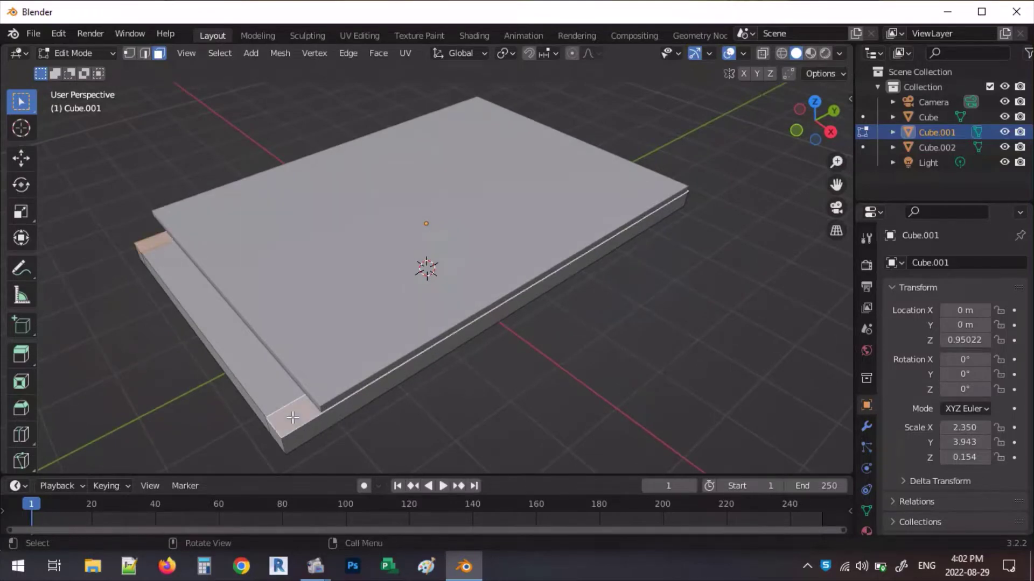
key("e")
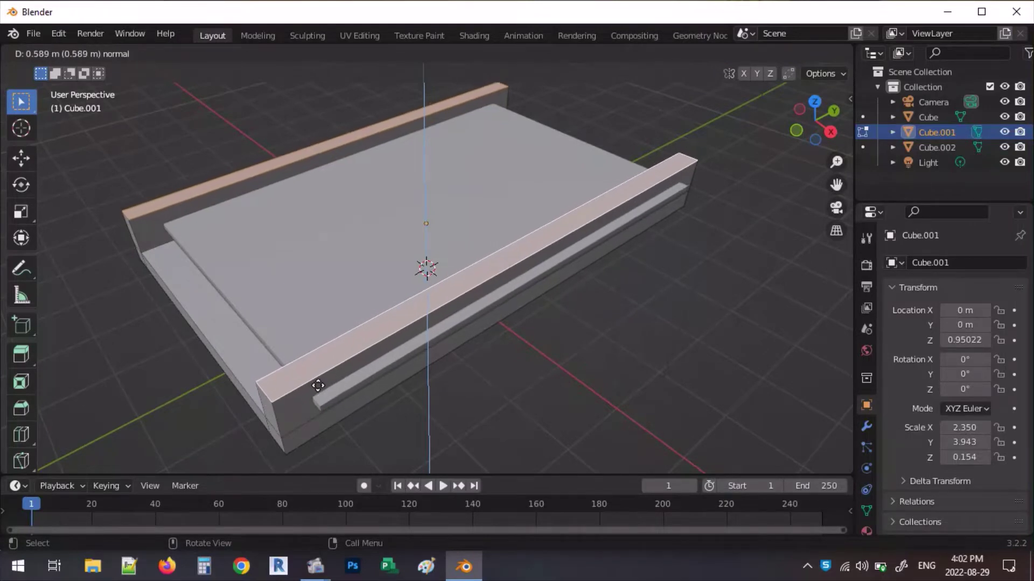
left_click(320, 388)
middle_click_drag(424, 369, 503, 349)
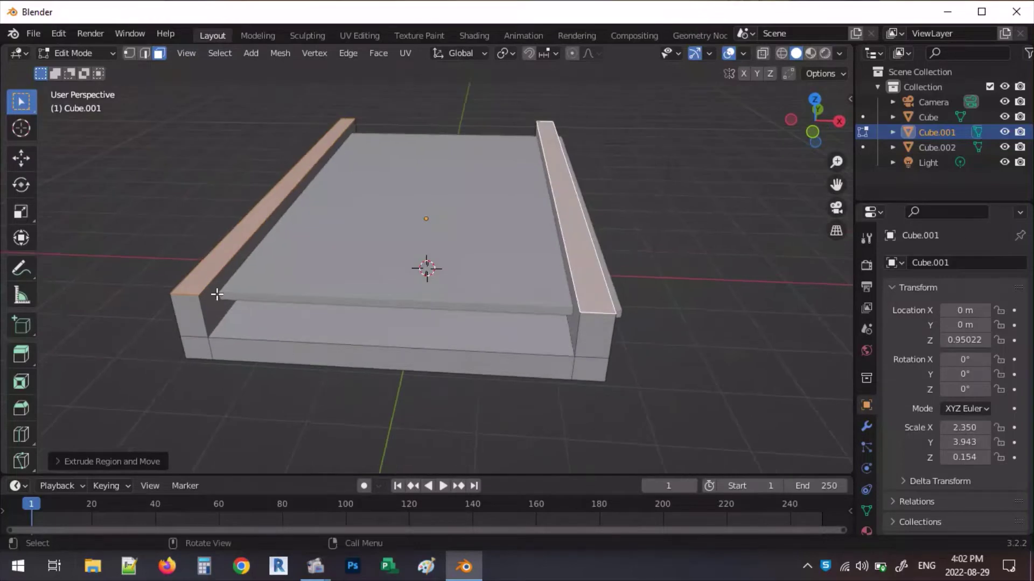
scroll(216, 287, "up", 2)
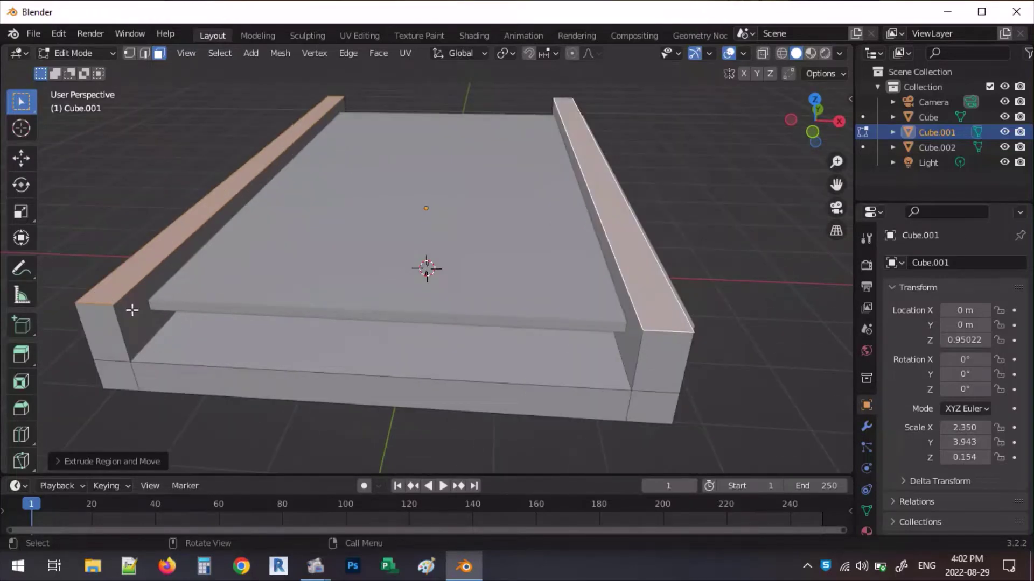
Select both rails' inner side faces and begin bevelling them.
left_click(132, 310, "shift")
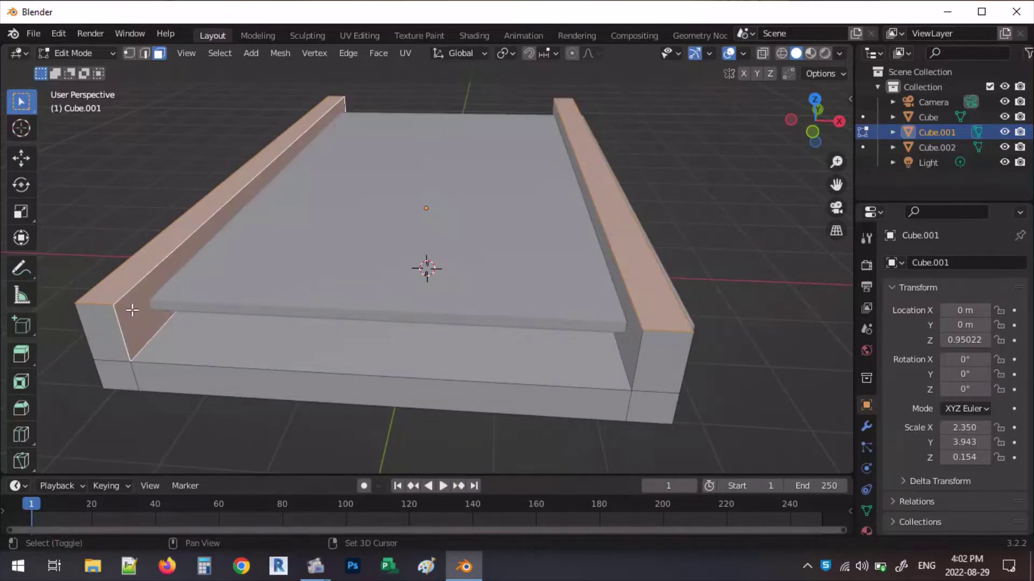
left_click(633, 337, "shift")
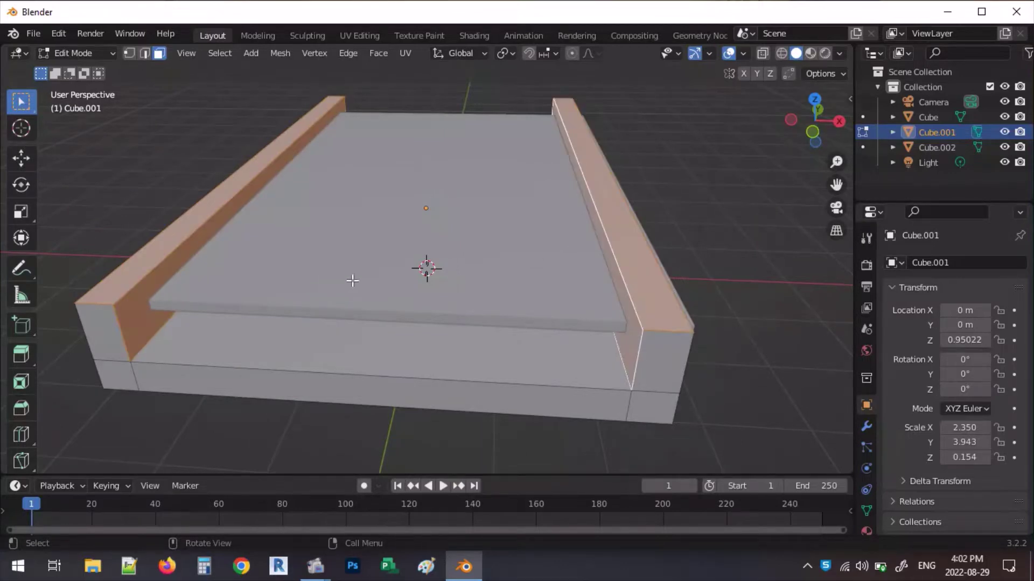
key("ctrl+b")
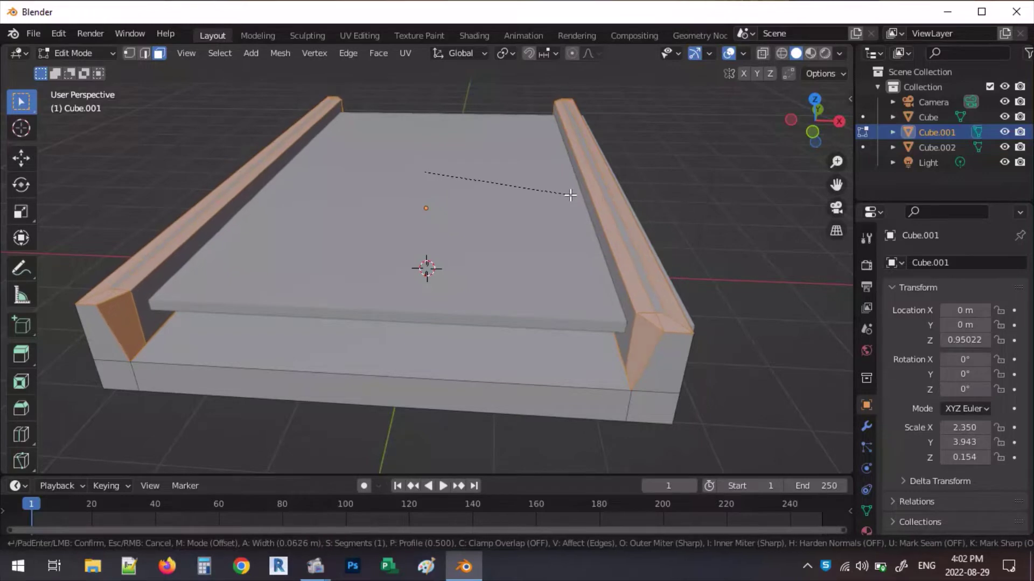
Bevel the rail edges at 0.0626 m with the segment count raised to 100.
left_click(570, 195)
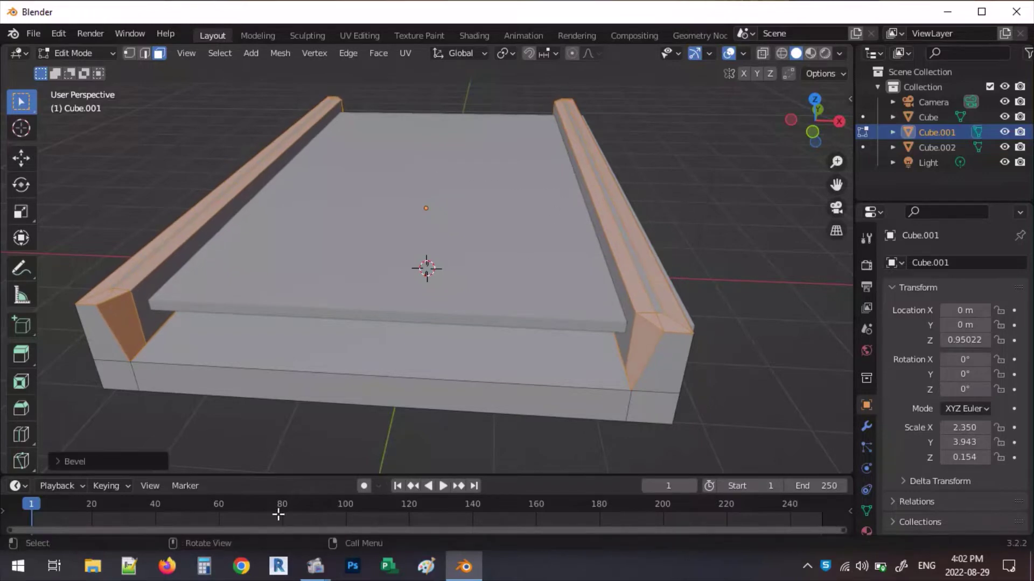
left_click(73, 468)
left_click(200, 244)
type("30")
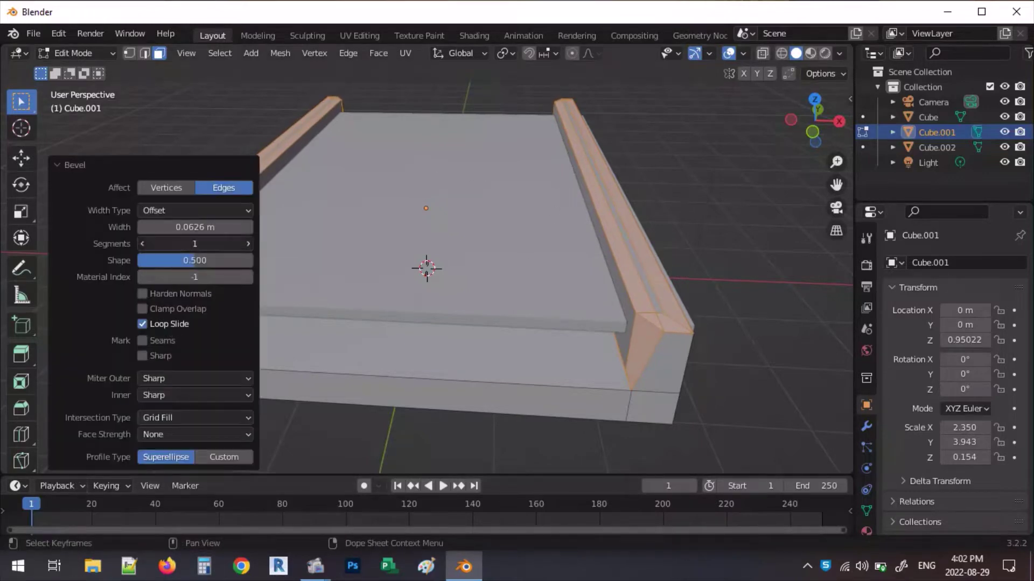
key("Return")
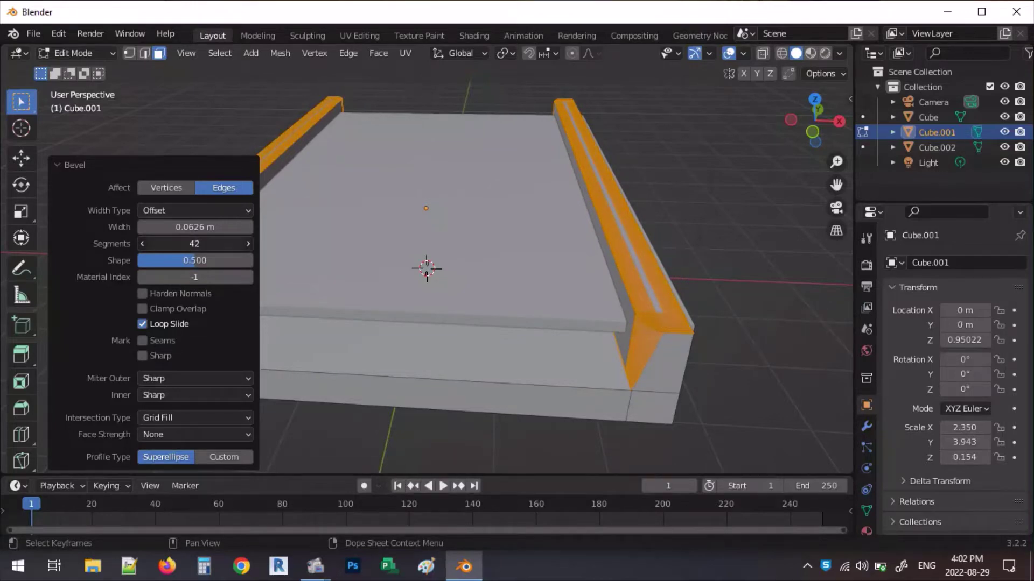
left_click_drag(194, 244, 242, 243)
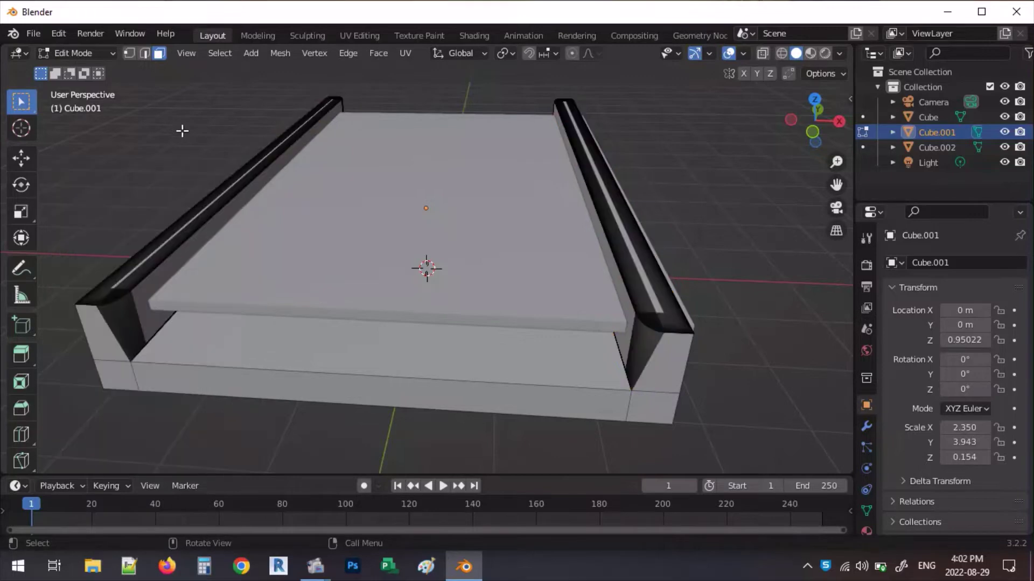
left_click(182, 129)
Return to Object Mode and select Cube.002, then Cube.001 as the active object.
key("Tab")
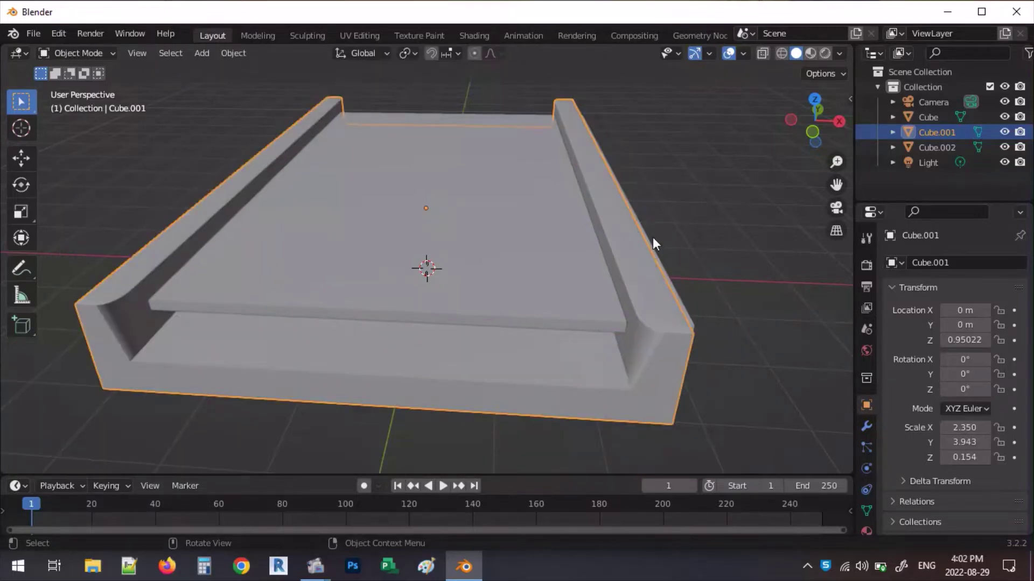
middle_click_drag(563, 284, 490, 280)
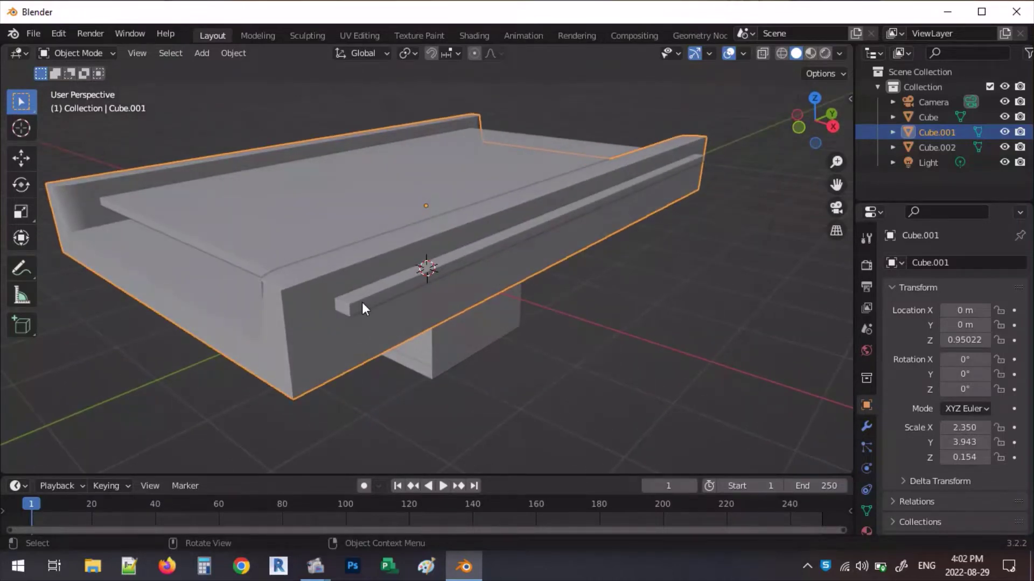
left_click(362, 303)
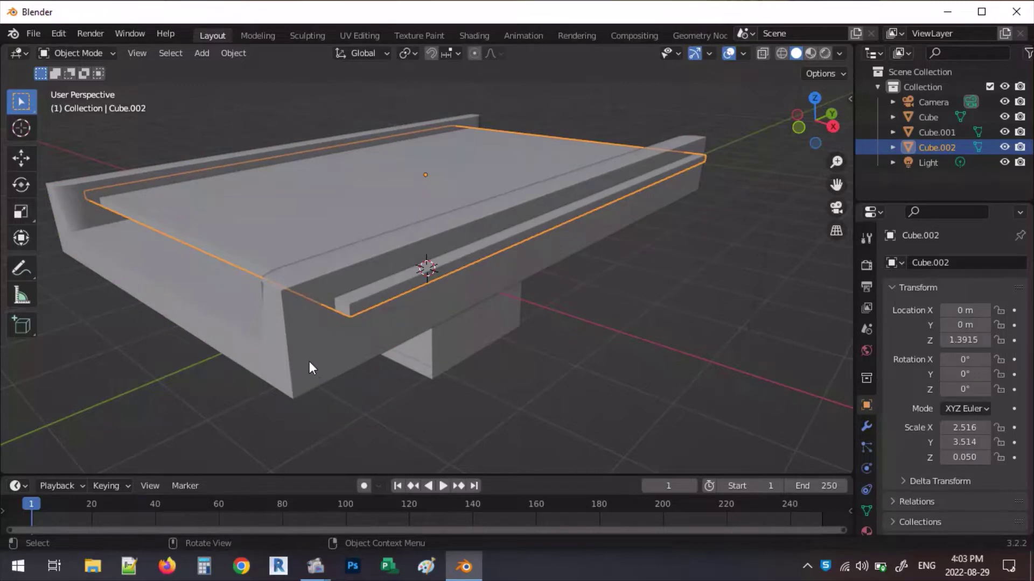
key("shift")
left_click(287, 365, "shift")
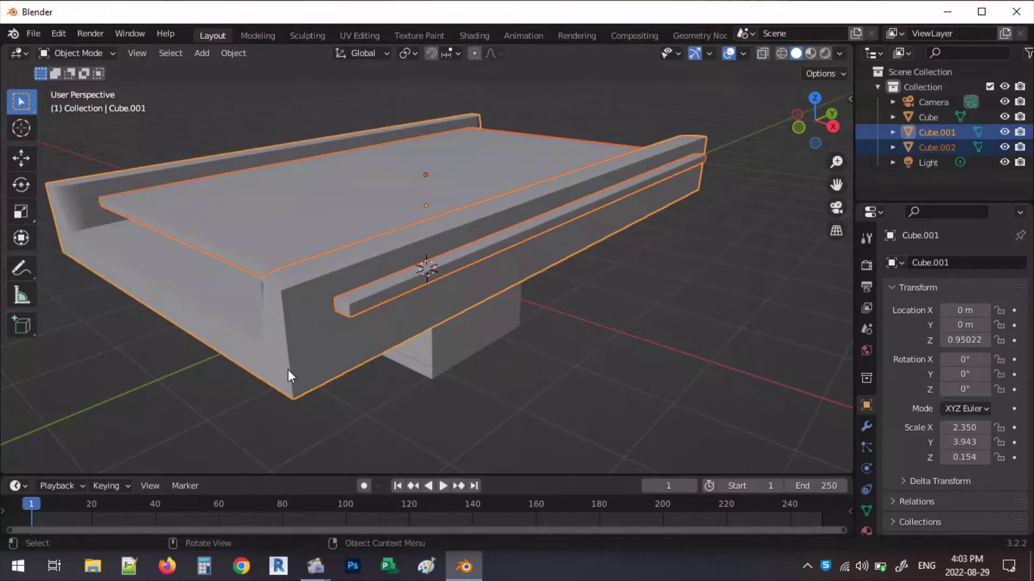
middle_click_drag(288, 382, 361, 355)
middle_click_drag(640, 211, 525, 265)
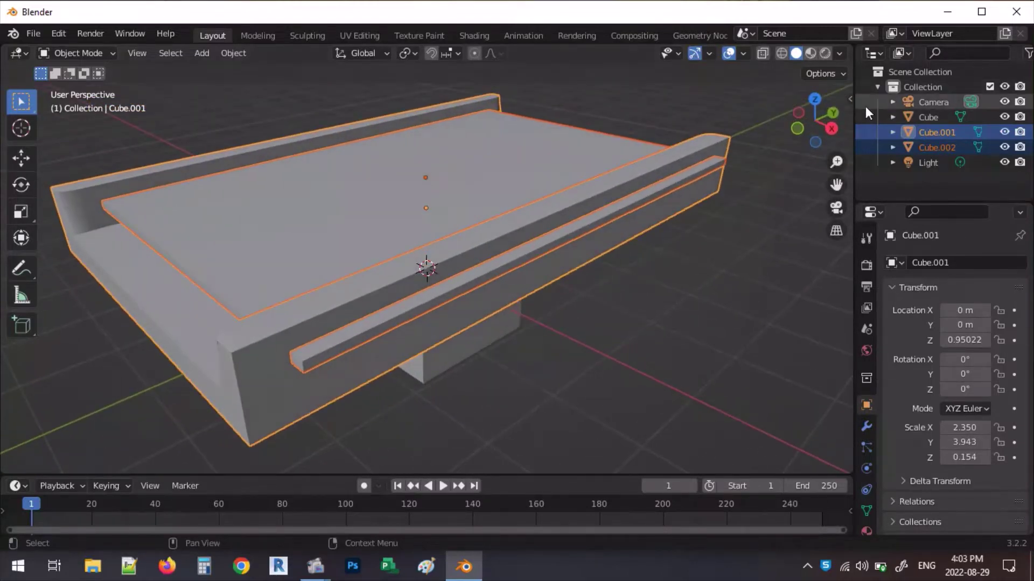
Subtract Cube.002 from the tray with Bool Tool's Auto Boolean Difference, cutting grooves into both side walls.
key("n")
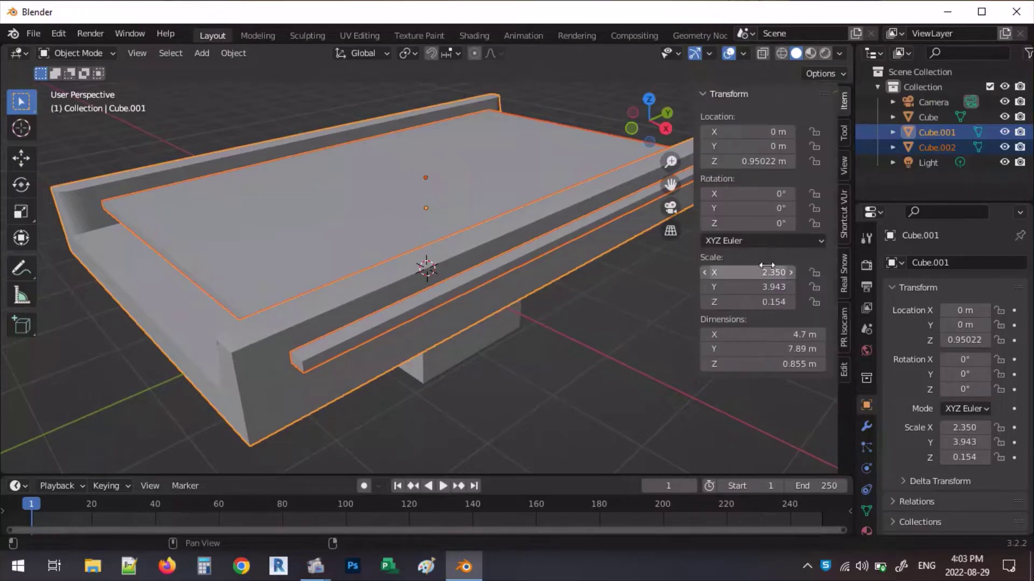
left_click(844, 370)
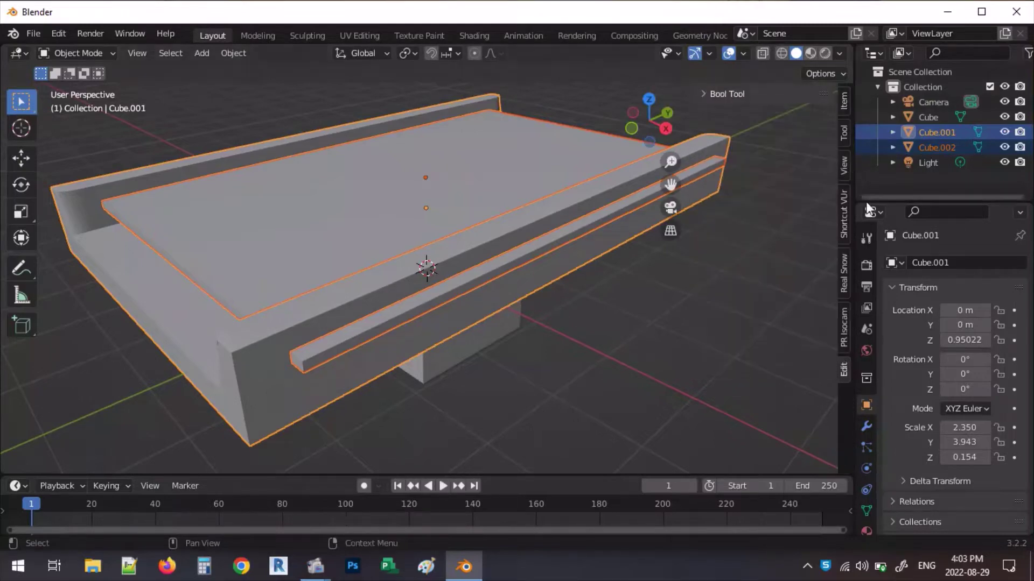
left_click(725, 95)
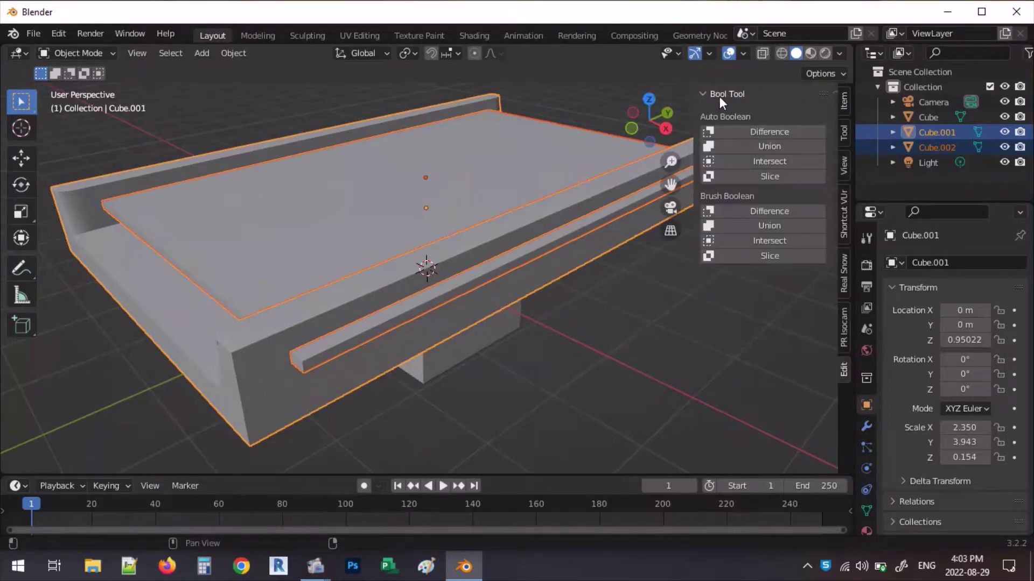
left_click(748, 128)
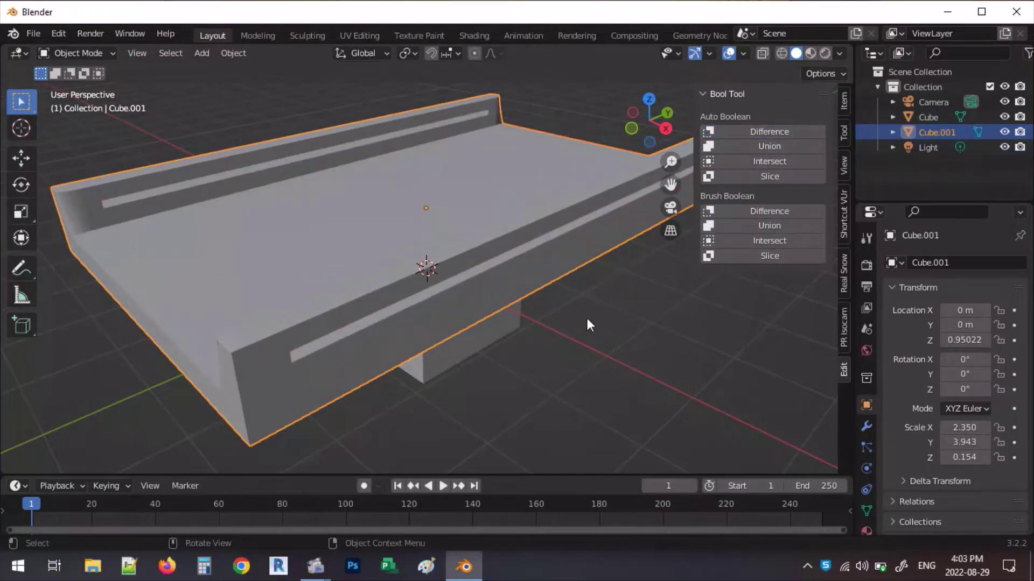
mouse_move(588, 323)
middle_mouse_down()
mouse_move(489, 374)
mouse_move(279, 316)
mouse_move(189, 309)
mouse_move(390, 291)
mouse_move(397, 318)
mouse_move(360, 346)
mouse_move(303, 363)
mouse_move(89, 276)
middle_mouse_up()
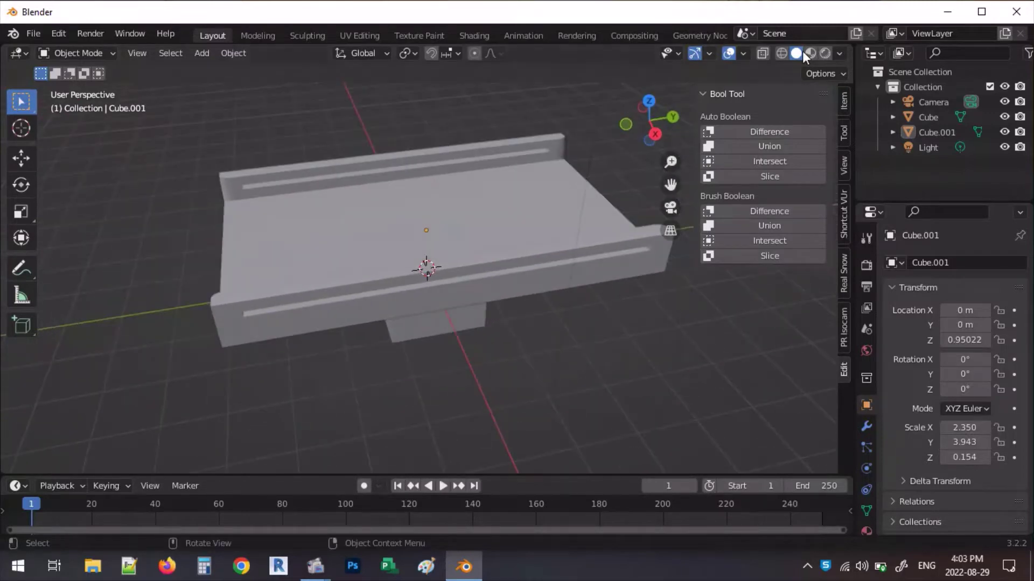
key("n")
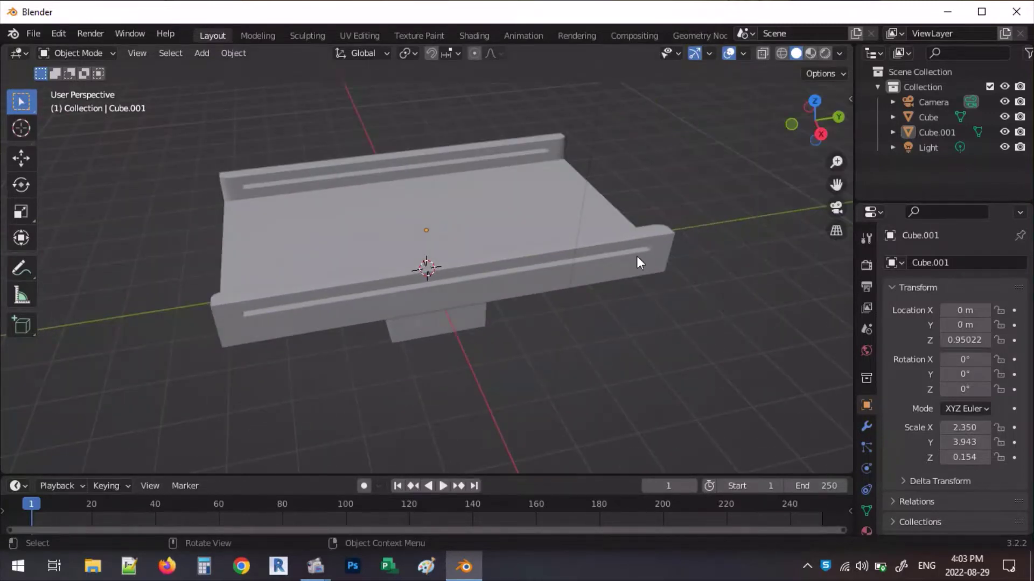
middle_click_drag(560, 191, 606, 258)
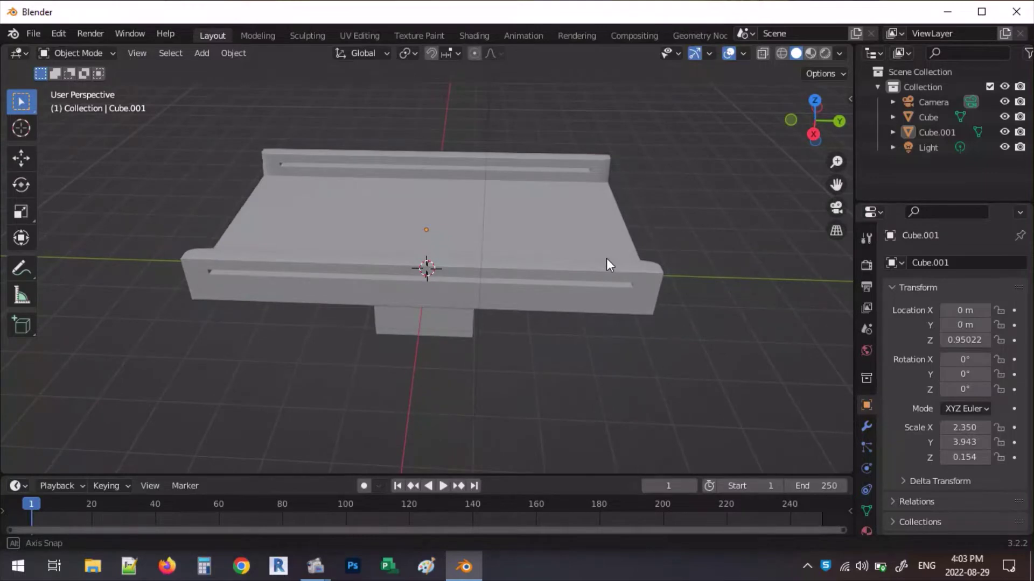
middle_click_drag(606, 258, 617, 199)
scroll(617, 188, "up", 4)
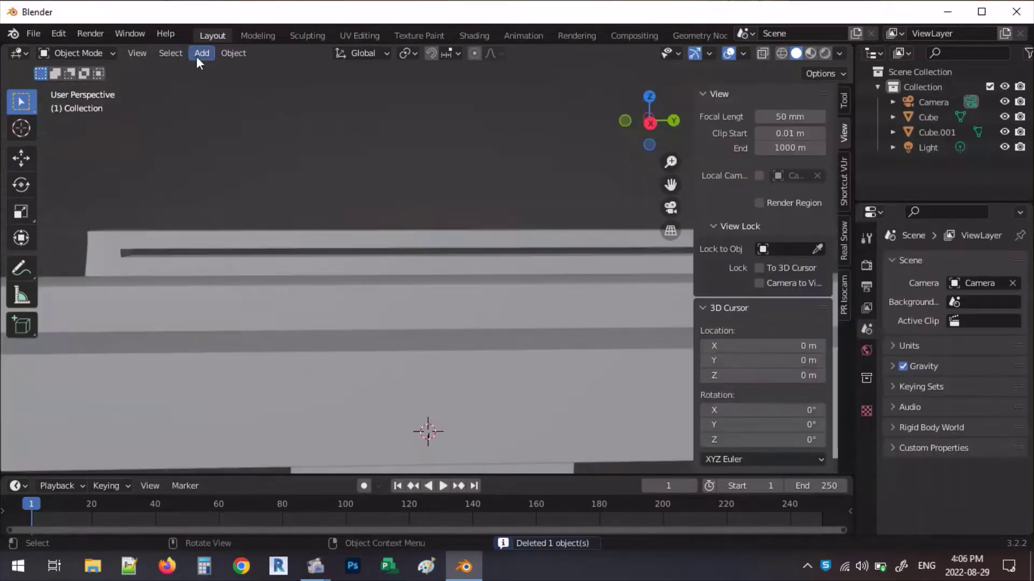
Add a cylinder and raise it straight up to Z 2.1394 m.
left_click(197, 54)
mouse_move(221, 71)
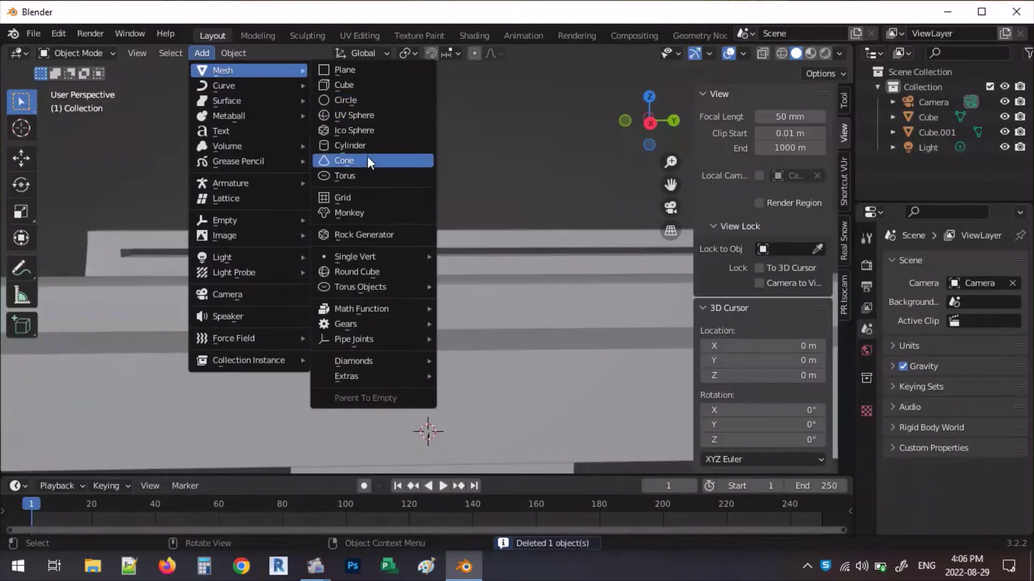
left_click(356, 145)
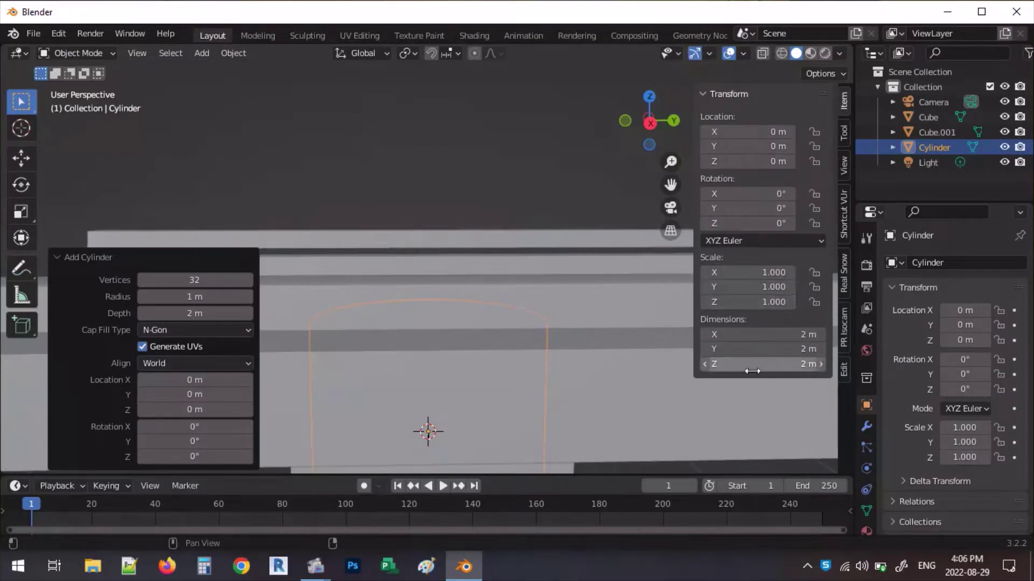
key("g")
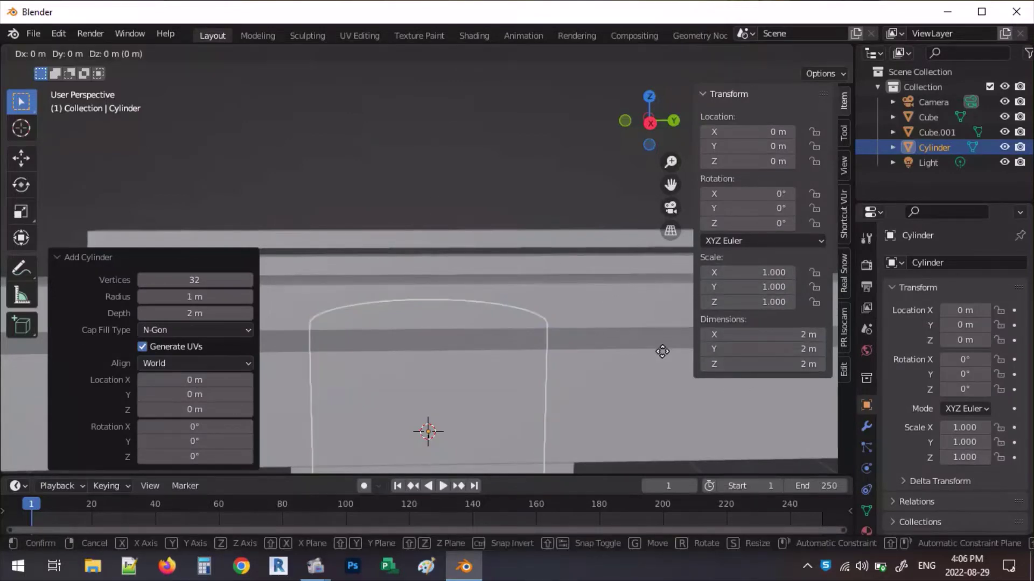
key("z")
left_click(545, 104)
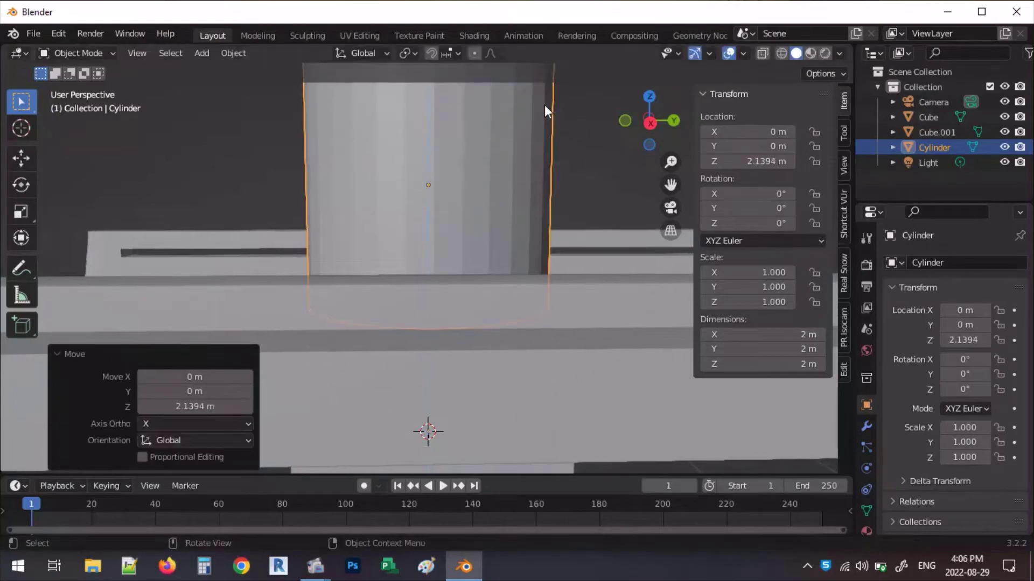
Set the cylinder's X and Y dimensions to 0.1 m, keeping it 2 m tall.
left_click(765, 302)
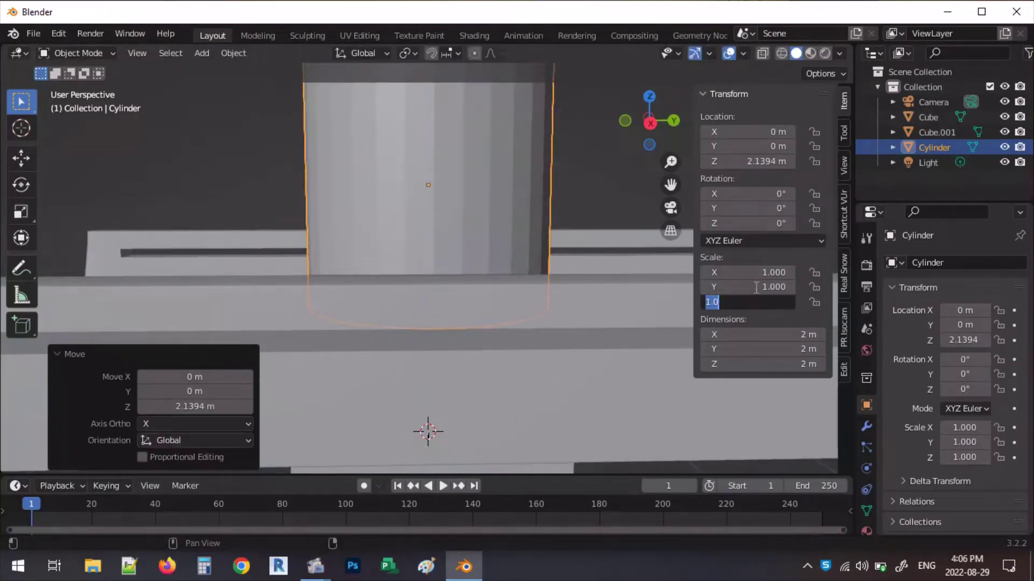
left_click(755, 287)
left_click(763, 289)
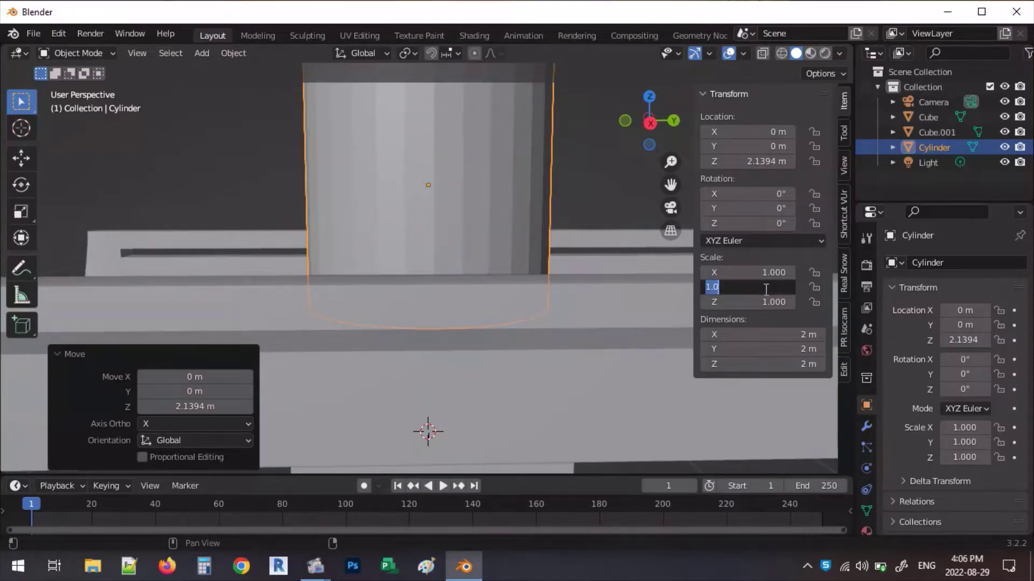
key("Escape")
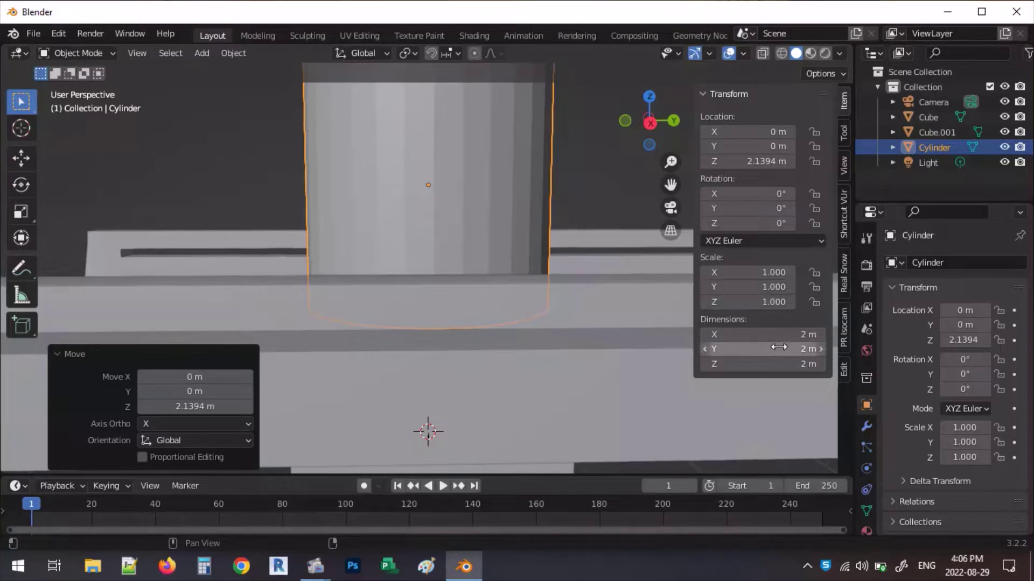
left_click(797, 349)
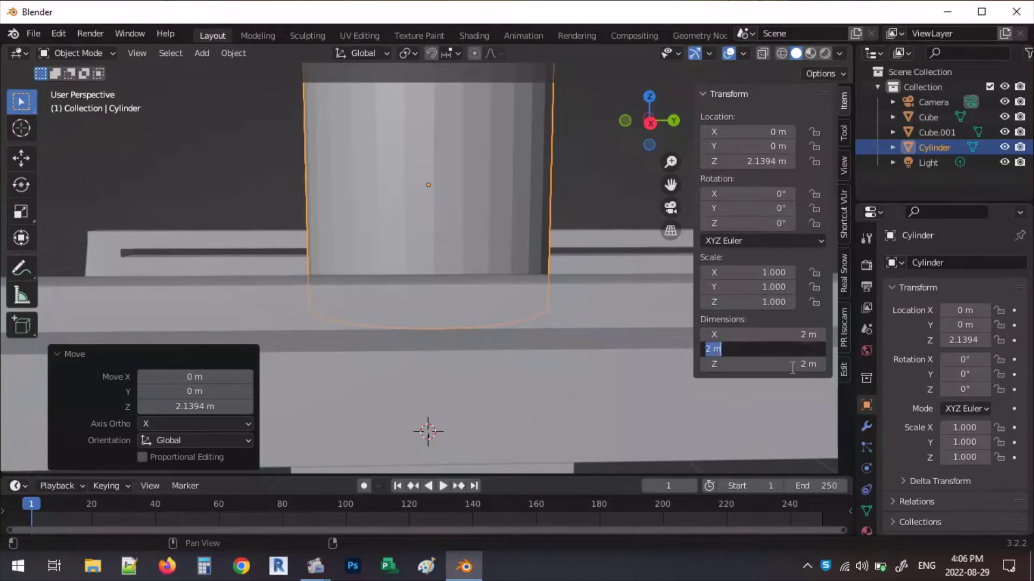
type("0.1")
key("Return")
left_click(785, 334)
type("0")
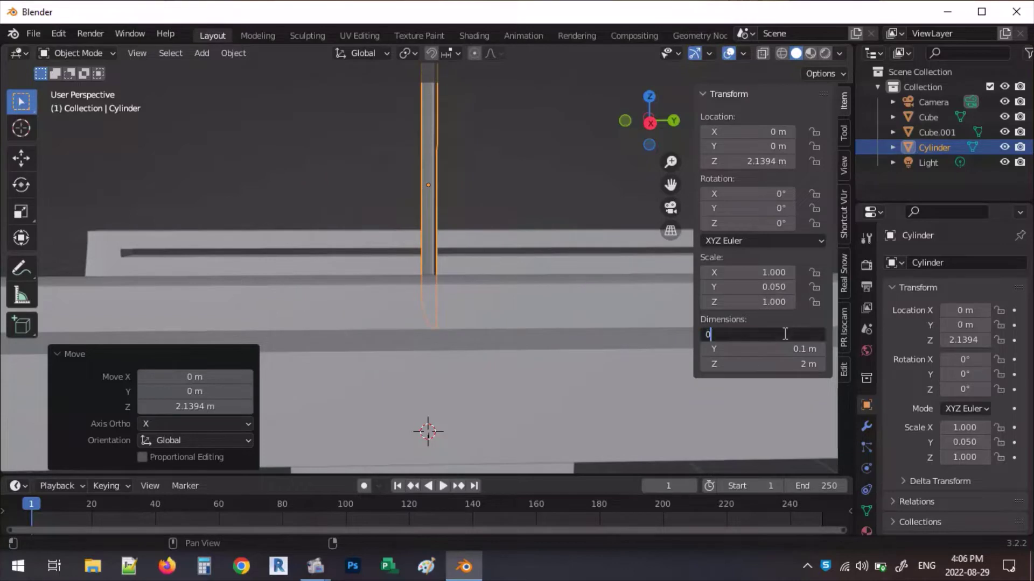
type(".1")
key("Return")
In front orthographic view, rotate the cylinder 90° so it lies horizontal.
left_click(474, 173)
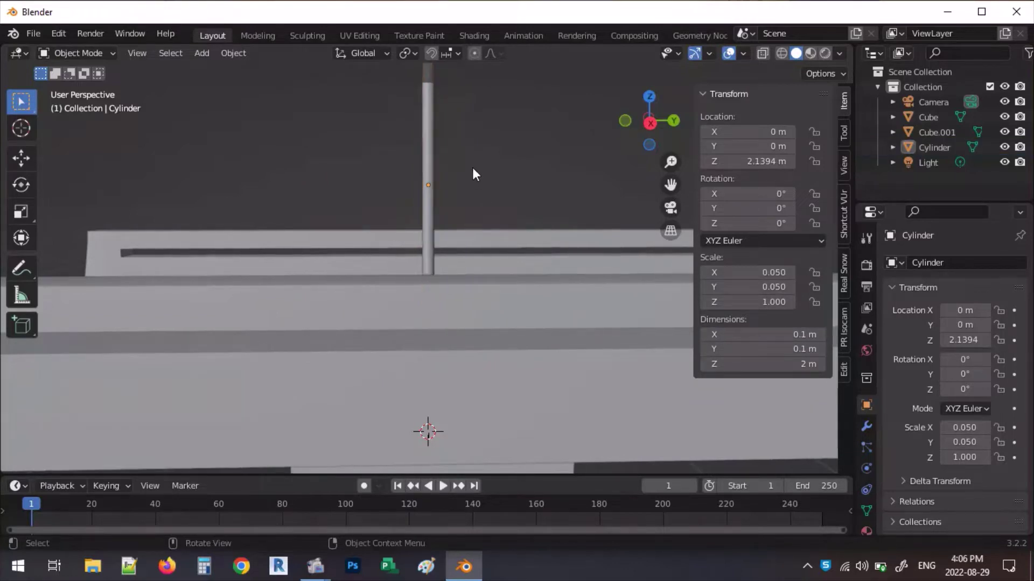
scroll(350, 241, "down", 2)
left_click(428, 161)
middle_click_drag(431, 159, 625, 197)
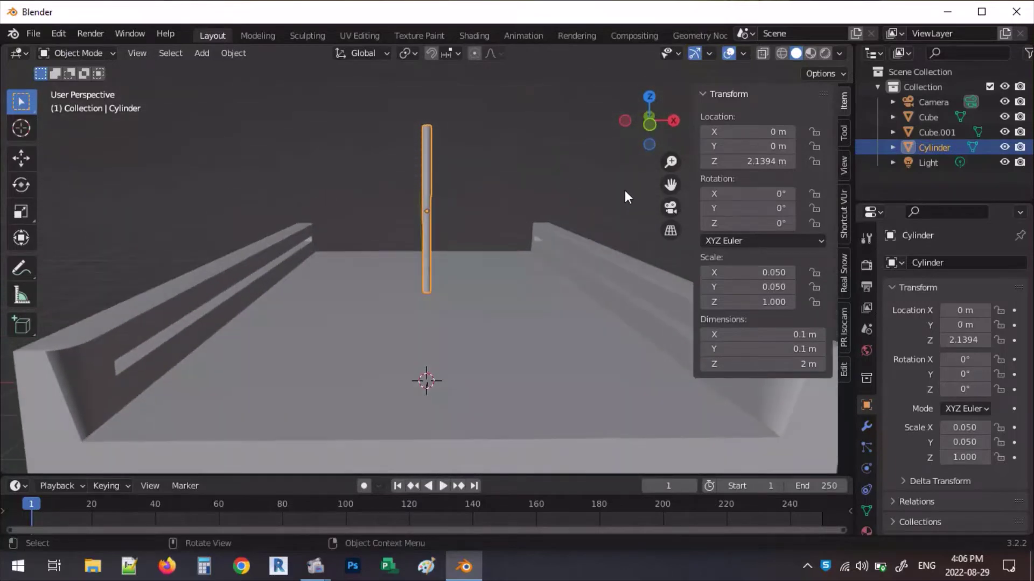
key("KP_1")
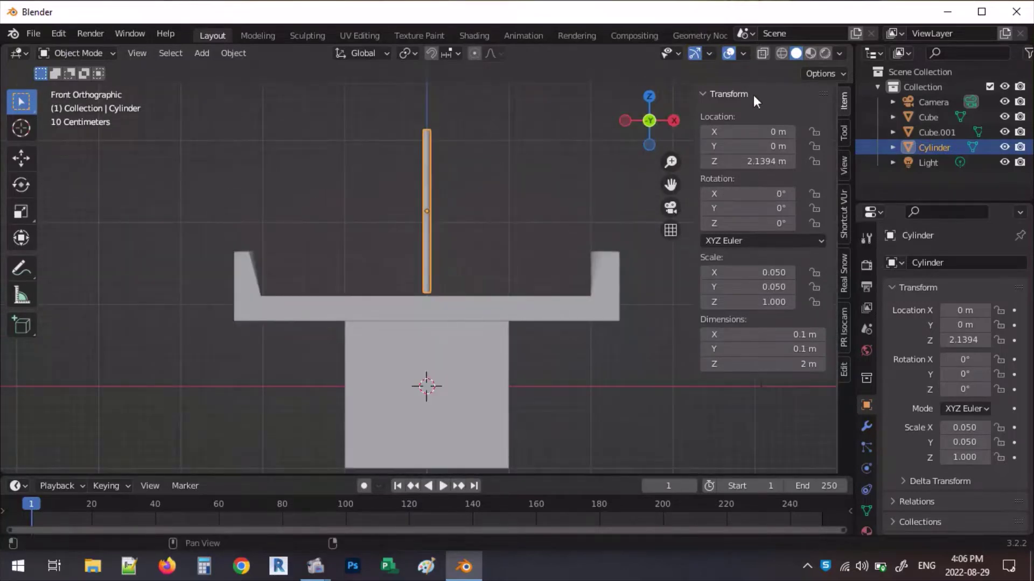
left_click(648, 323)
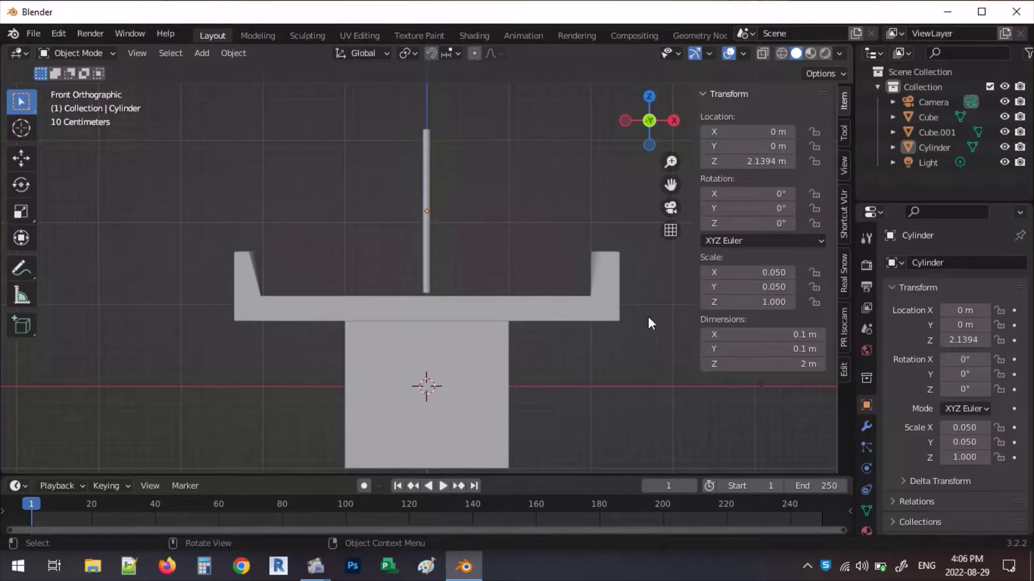
key("n")
left_click(427, 176)
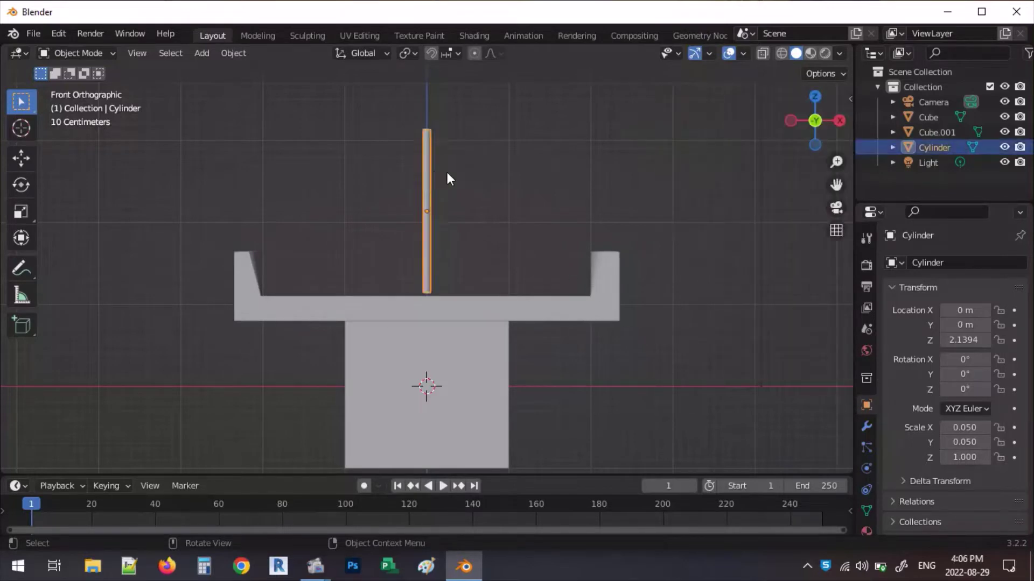
key("r")
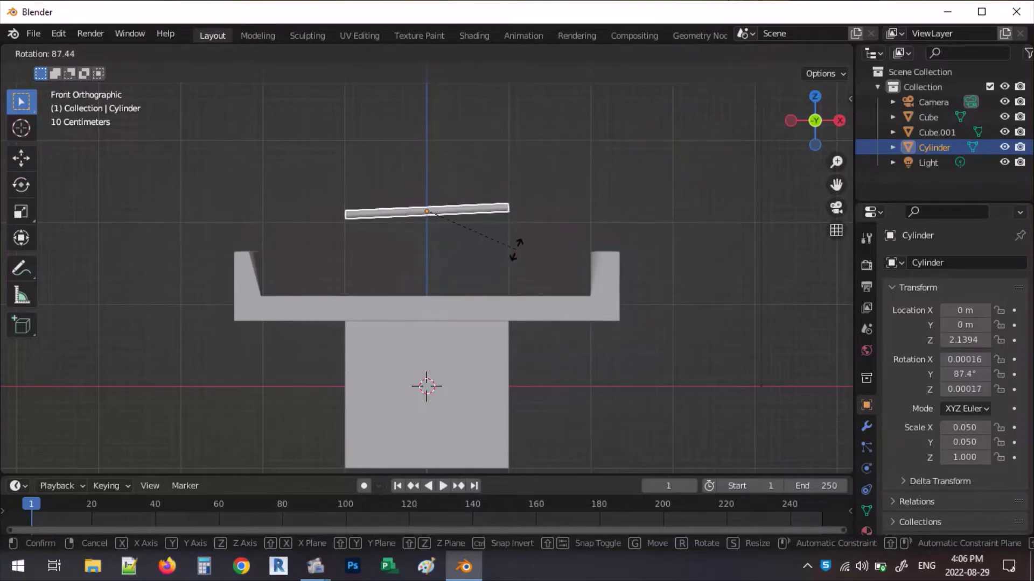
type("90")
key("Return")
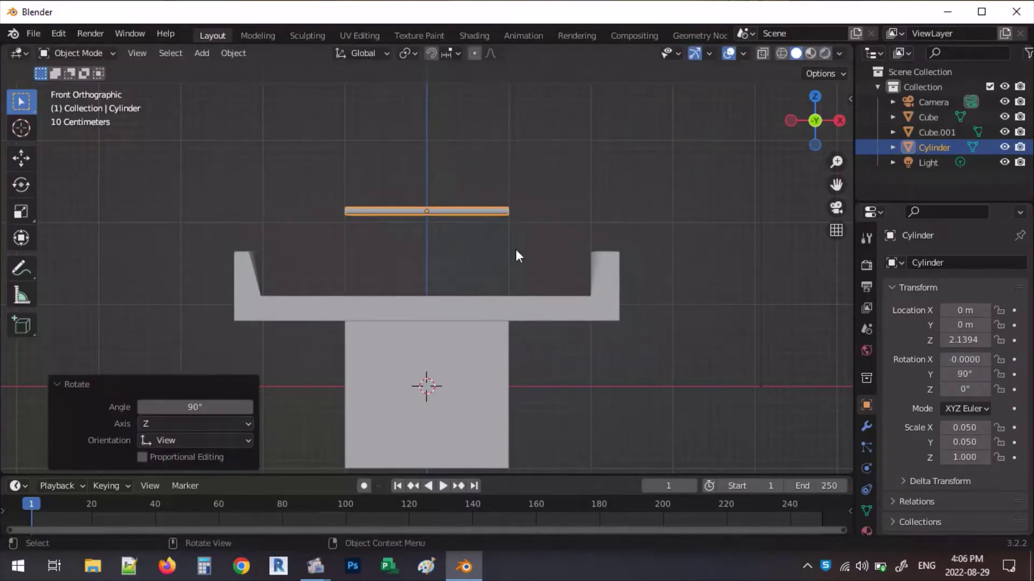
Stretch the cylinder along X to a 2.563 scale so it spans the tray.
left_click(542, 175)
left_click(503, 211)
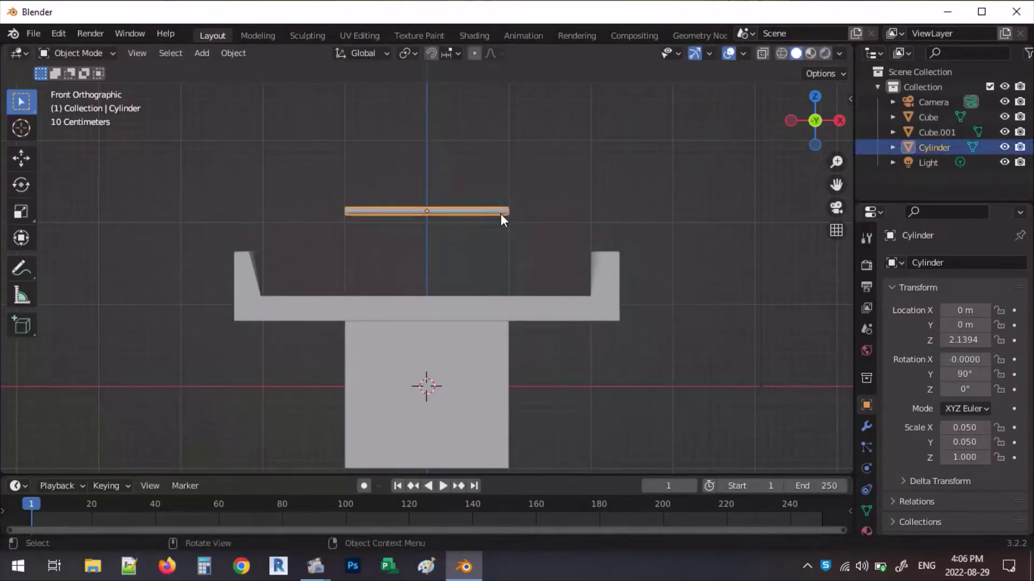
key("s")
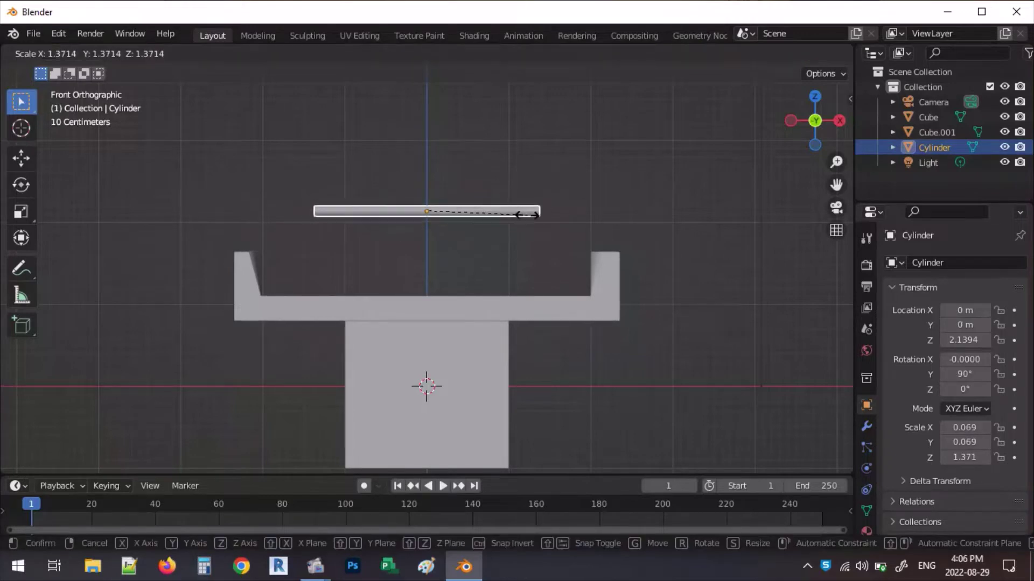
key("z")
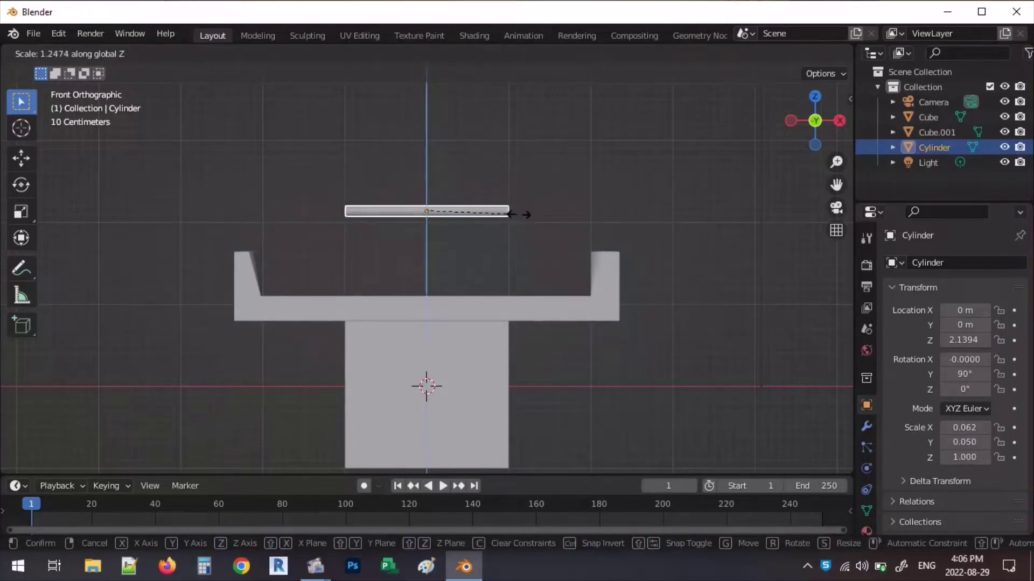
key("Escape")
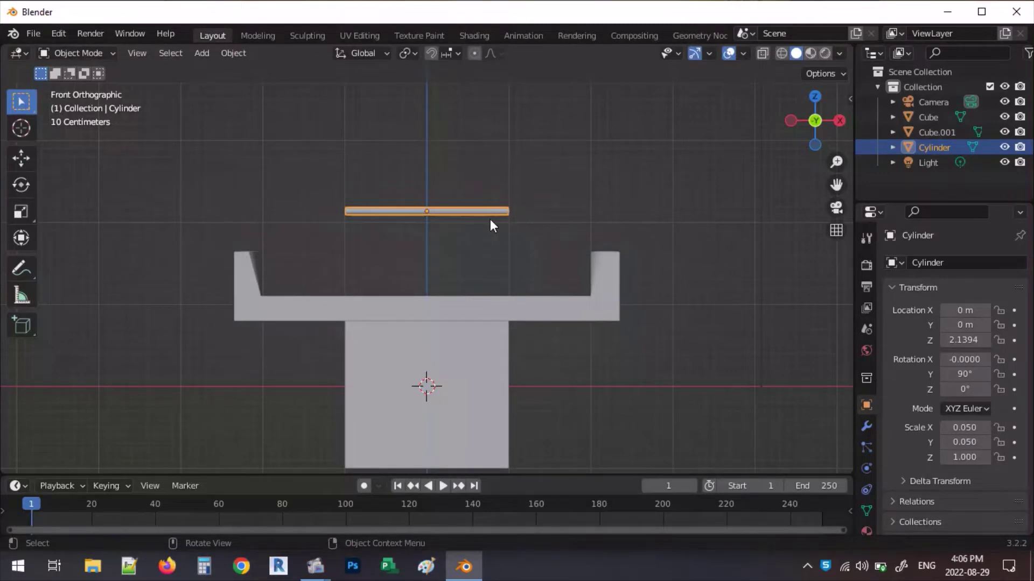
key("s")
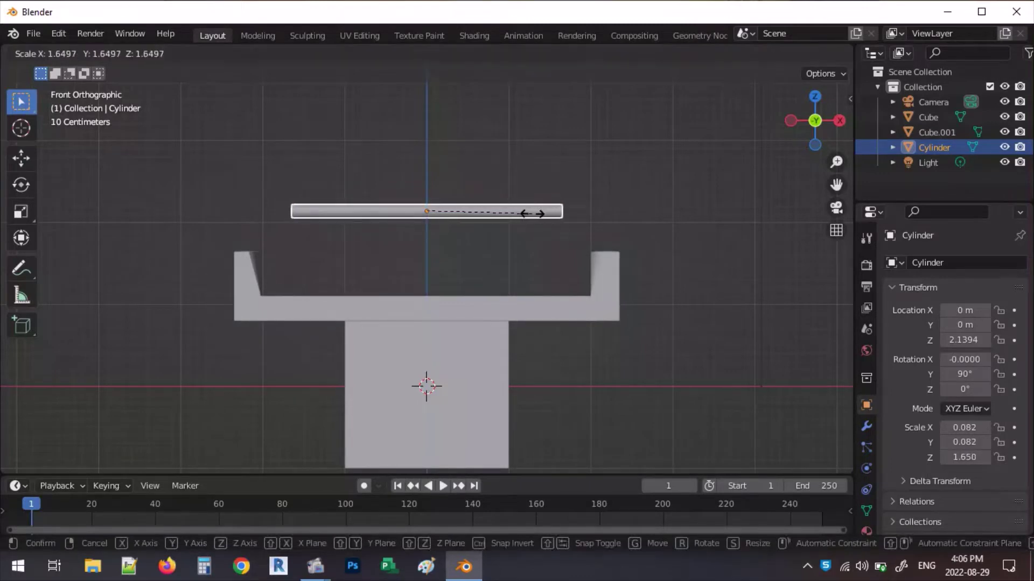
key("x")
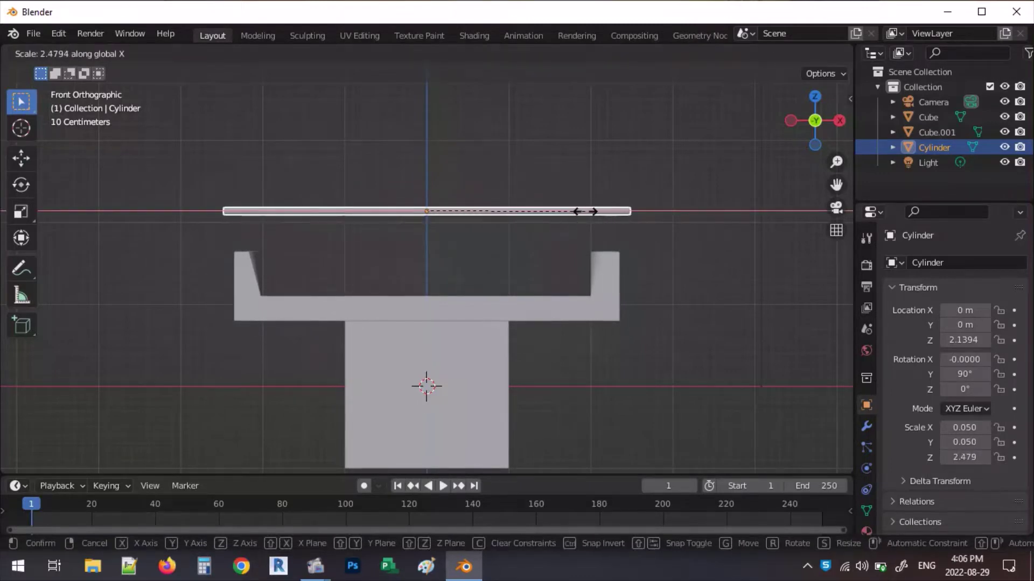
left_click(590, 215)
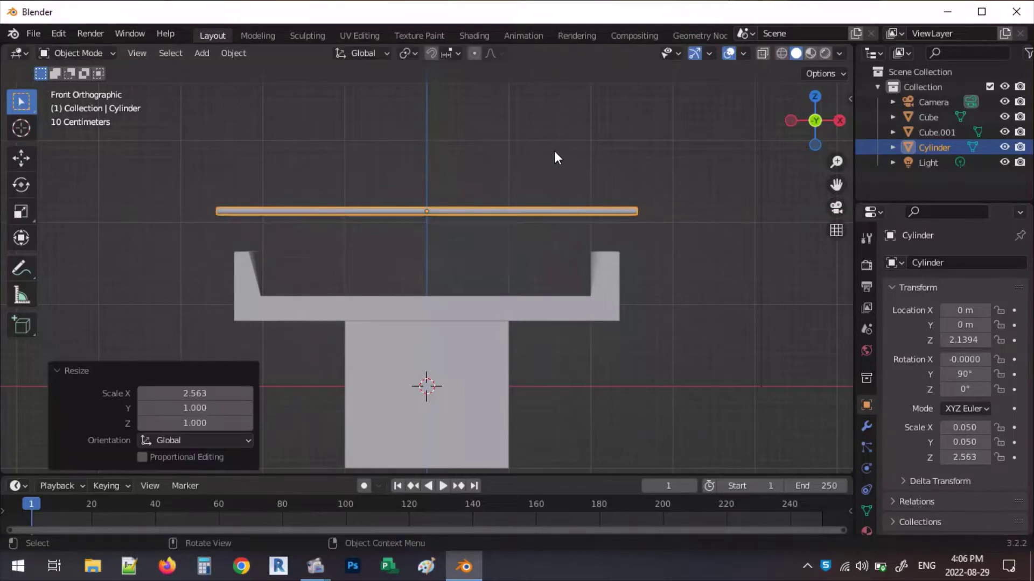
middle_click_drag(554, 151, 375, 154)
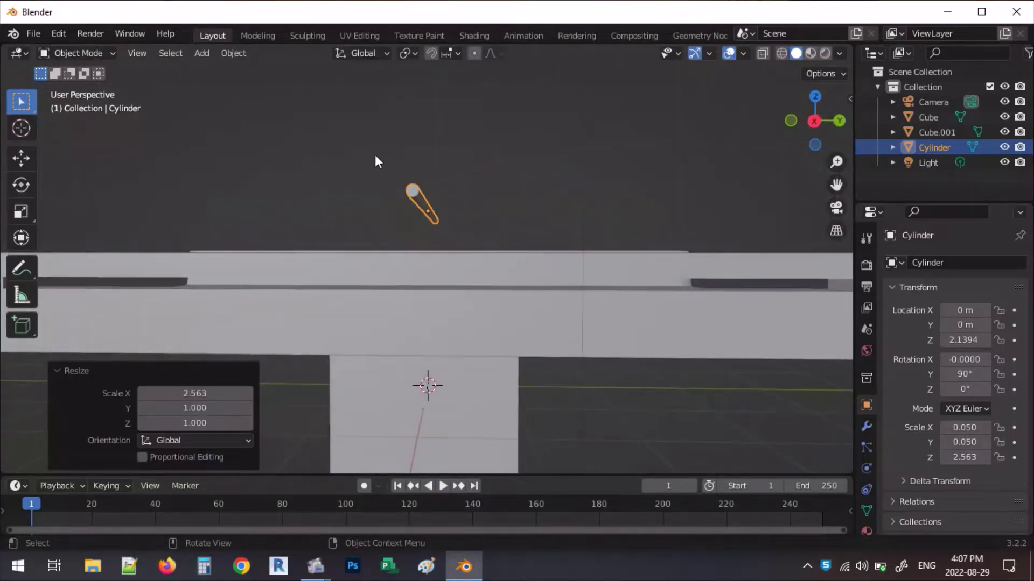
In right orthographic view, lower the cylinder vertically toward the tray's groove.
key("KP_3")
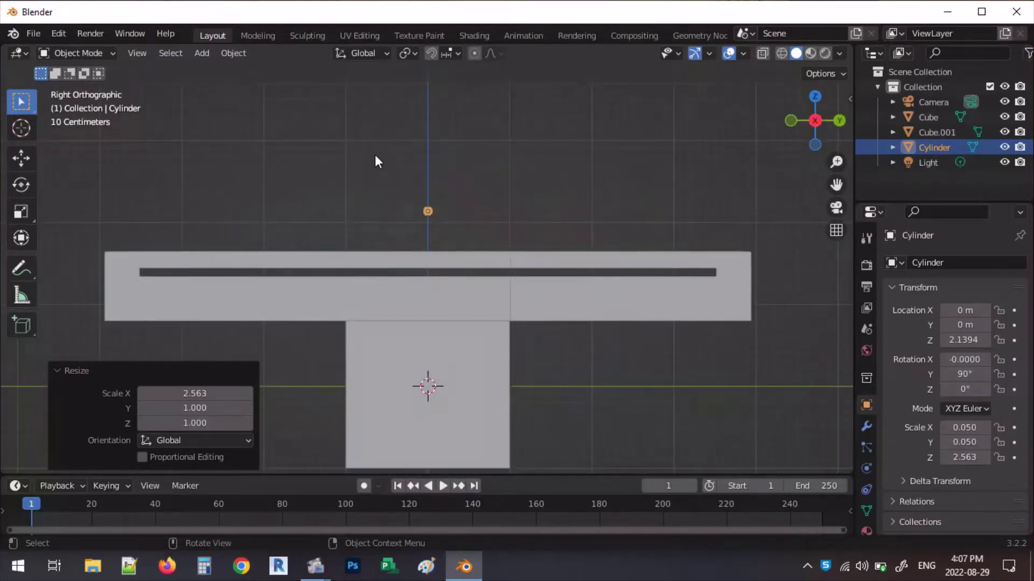
scroll(371, 210, "up", 4)
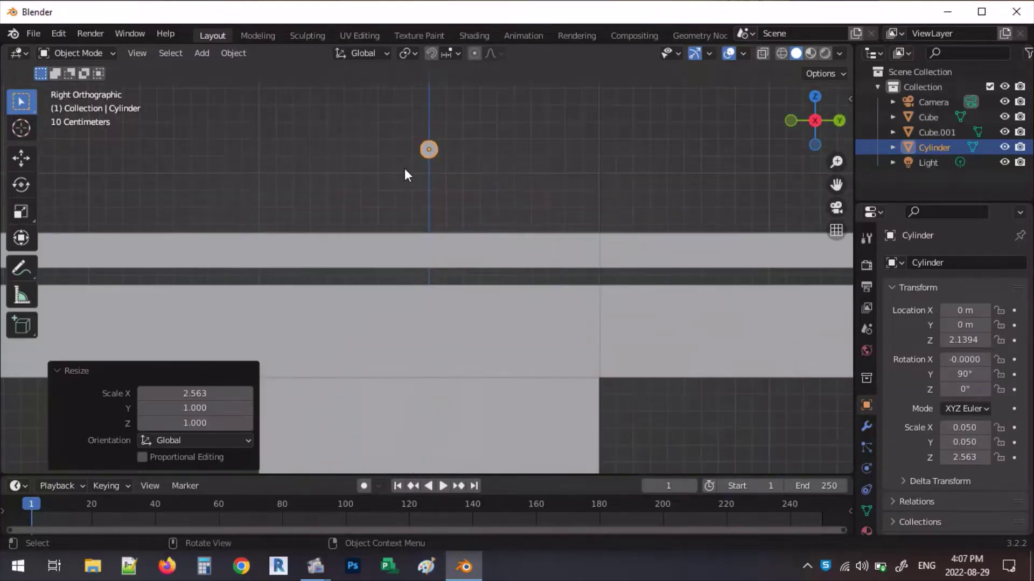
key("g")
key("z")
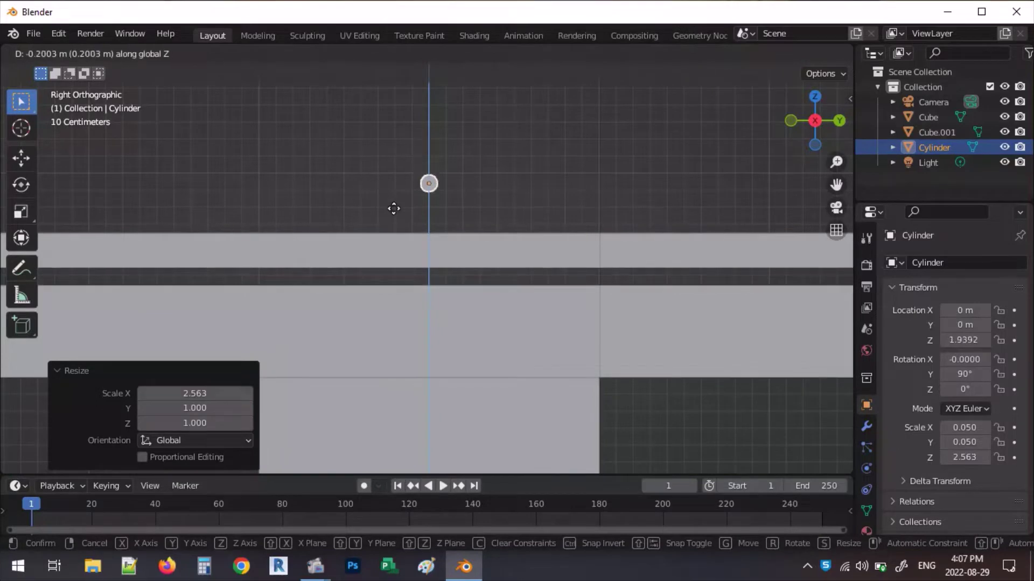
left_click(444, 295)
Zoom in on the cylinder's bottom and nudge it vertically to seat it at Z 1.3915 m.
scroll(443, 295, "up", 8)
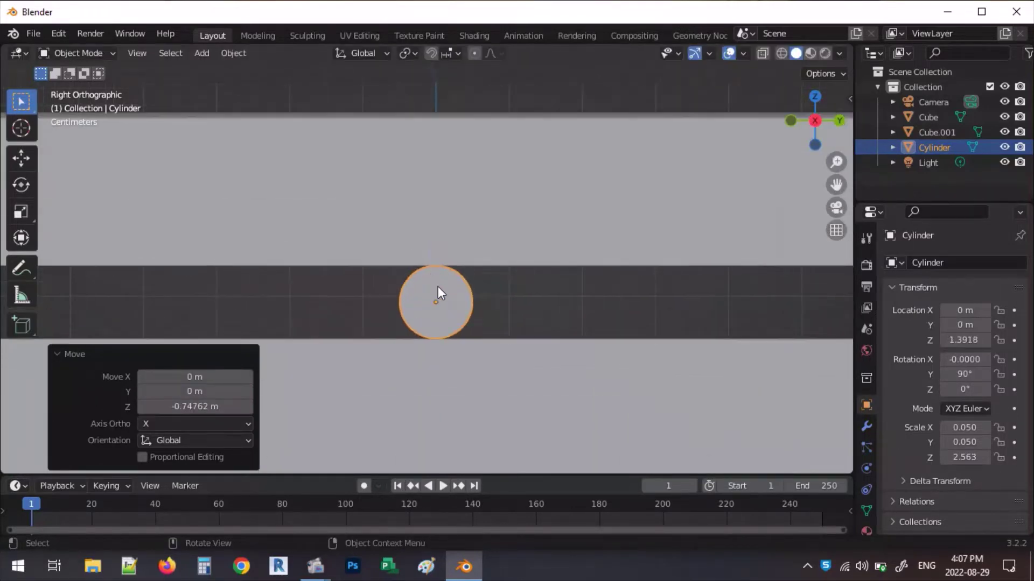
scroll(467, 328, "up", 2)
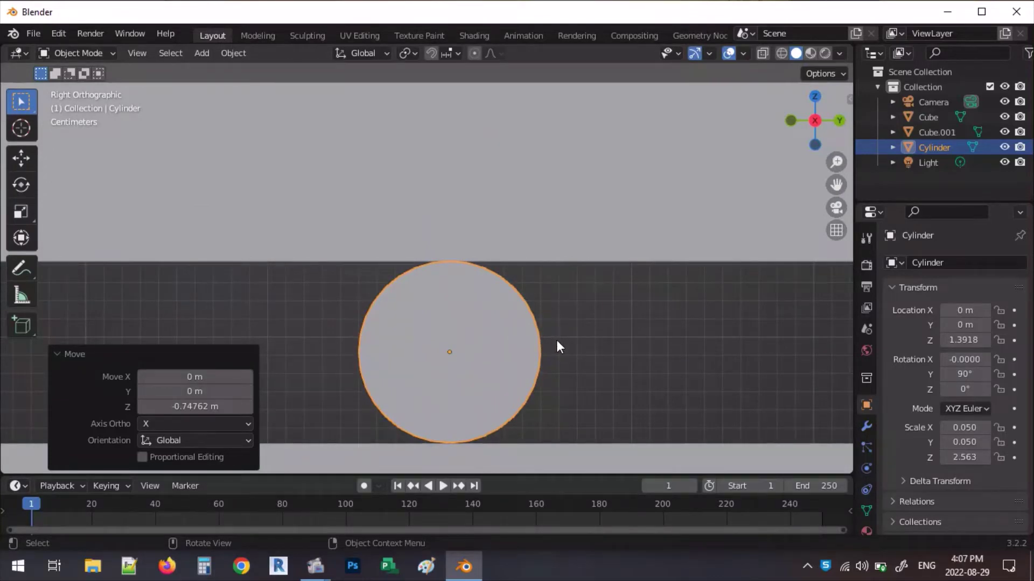
middle_click_drag(557, 341, 568, 251, "shift")
scroll(517, 225, "up", 1)
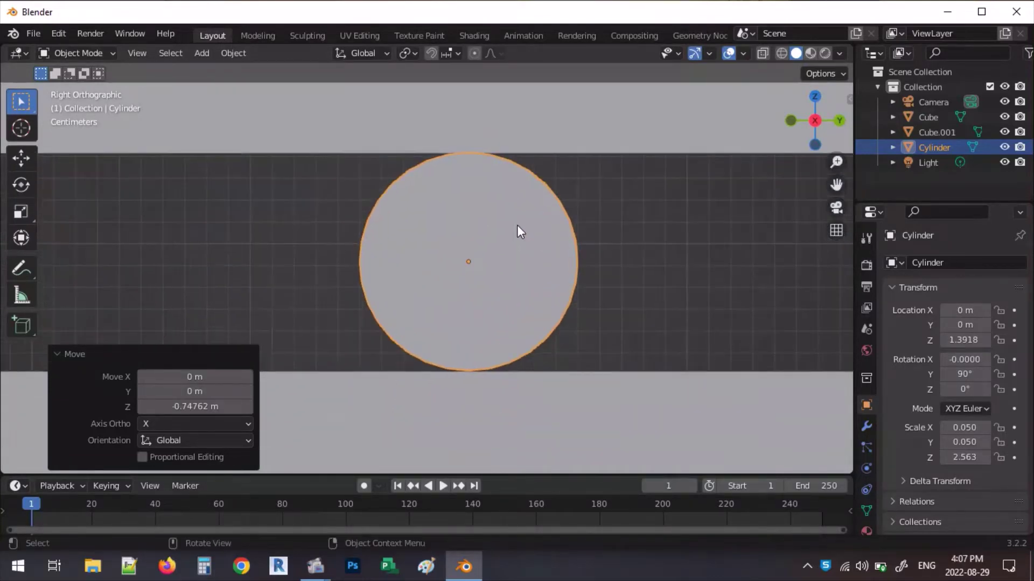
scroll(518, 228, "up", 1)
middle_click_drag(556, 321, 548, 296, "shift")
scroll(548, 296, "up", 1)
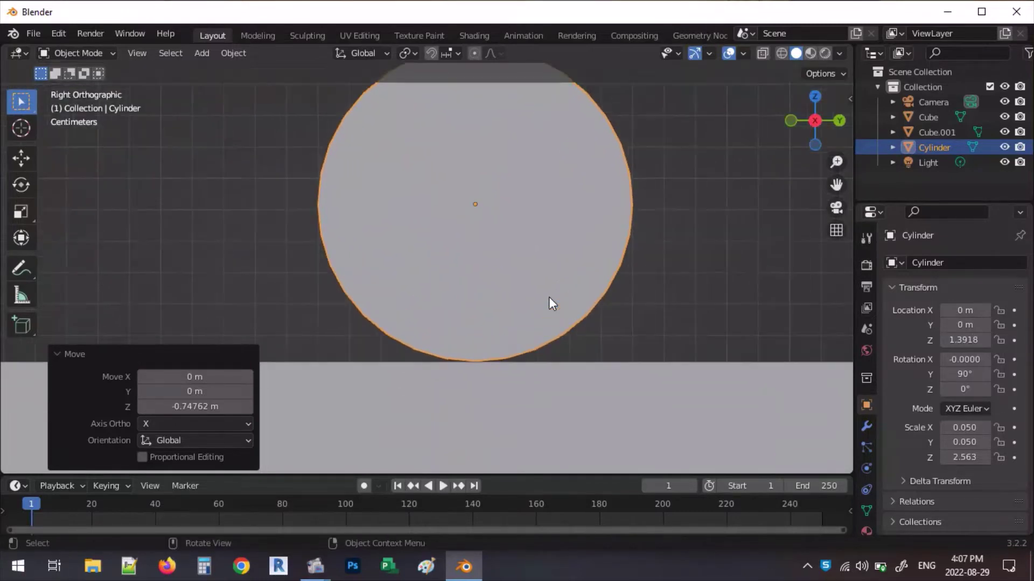
scroll(548, 296, "up", 1)
scroll(548, 297, "down", 1)
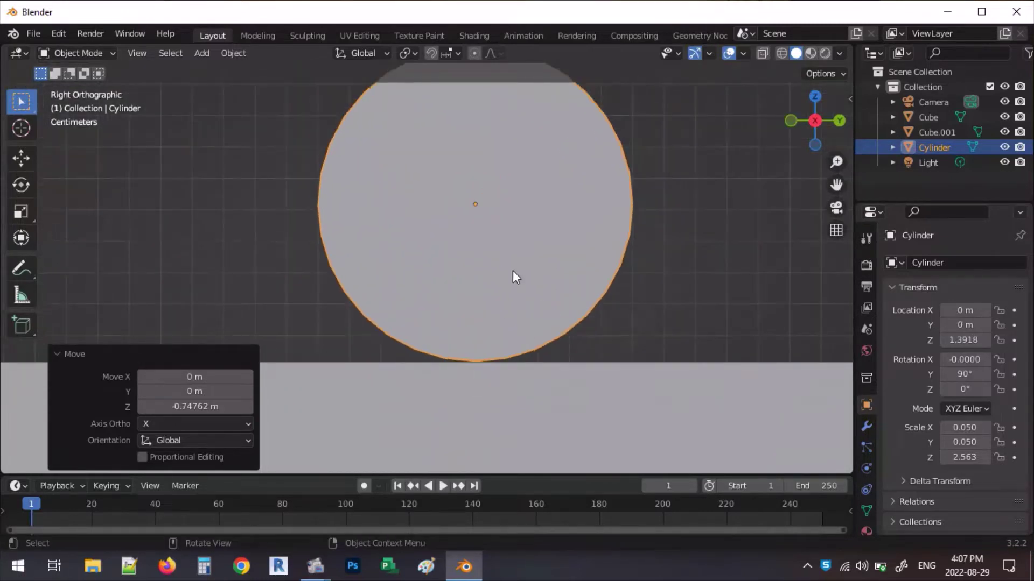
scroll(513, 271, "down", 2)
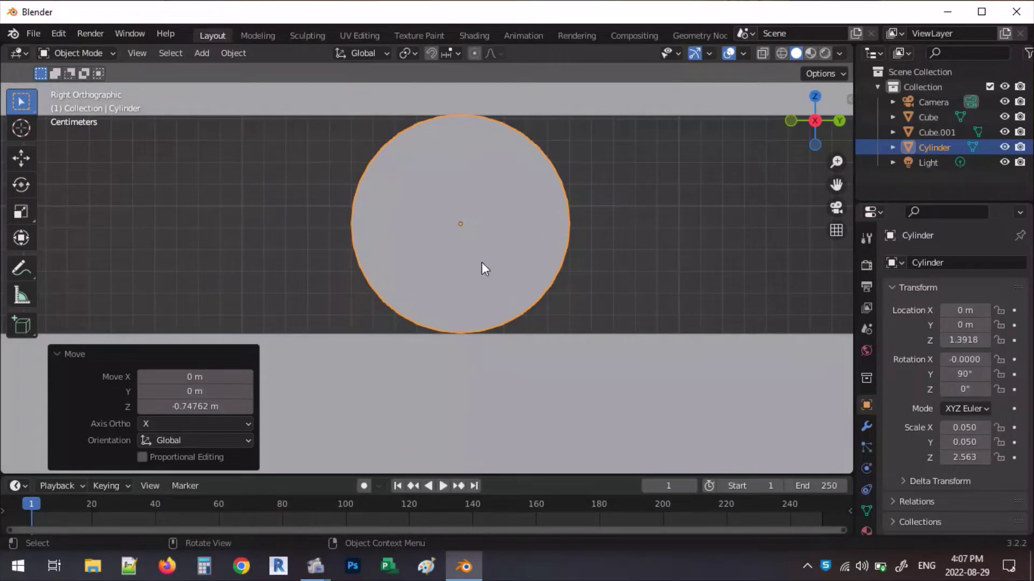
scroll(481, 263, "up", 5)
middle_click_drag(488, 342, 454, 214, "shift")
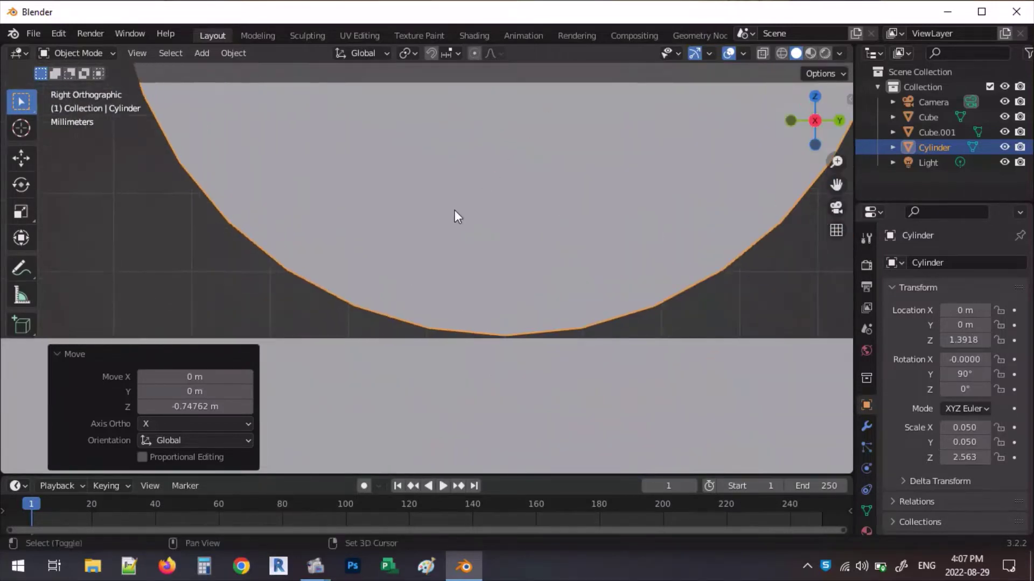
scroll(454, 215, "up", 4)
middle_click_drag(536, 365, 466, 248, "shift")
scroll(511, 261, "up", 3)
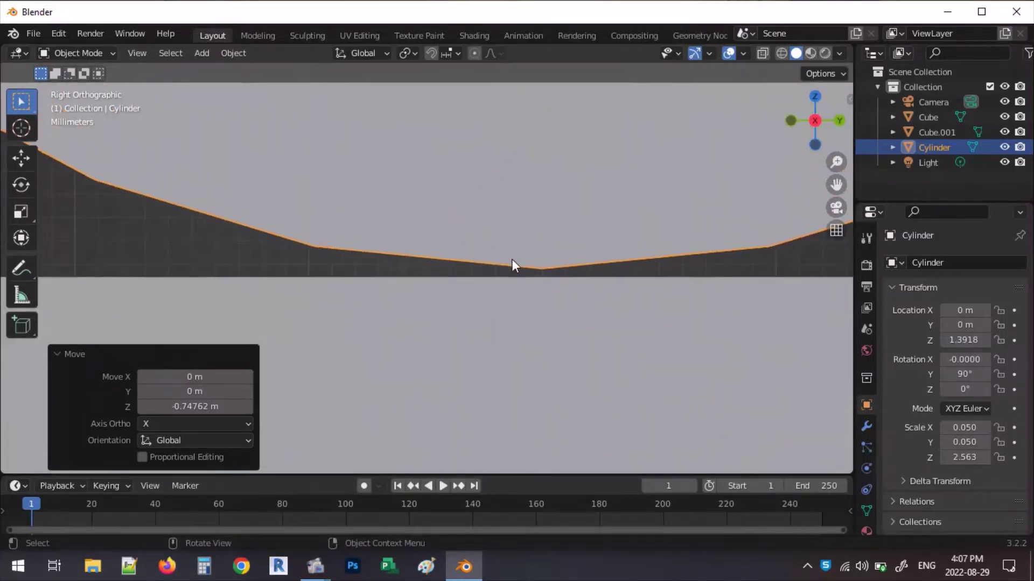
key("g")
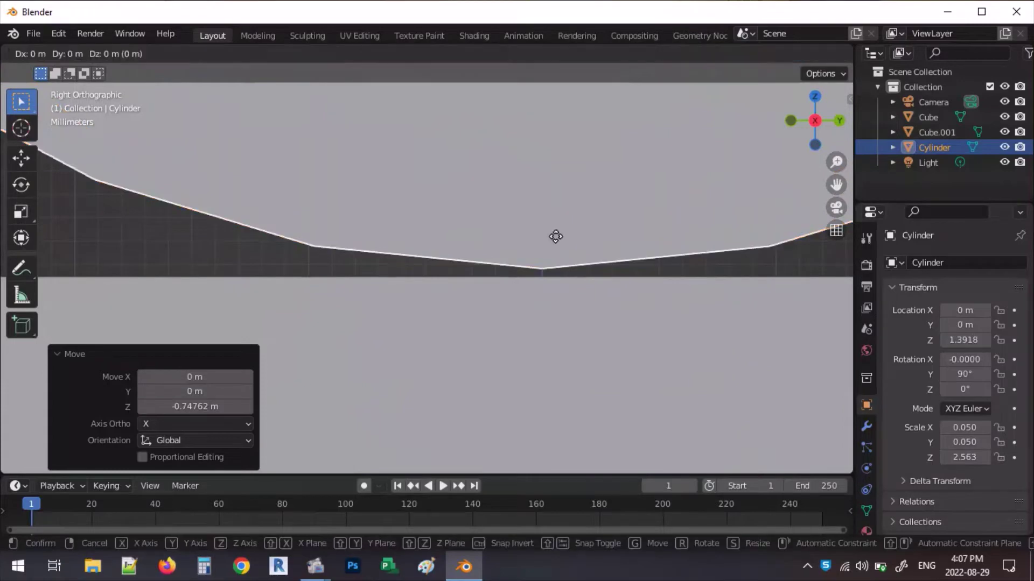
key("z")
left_click(556, 243)
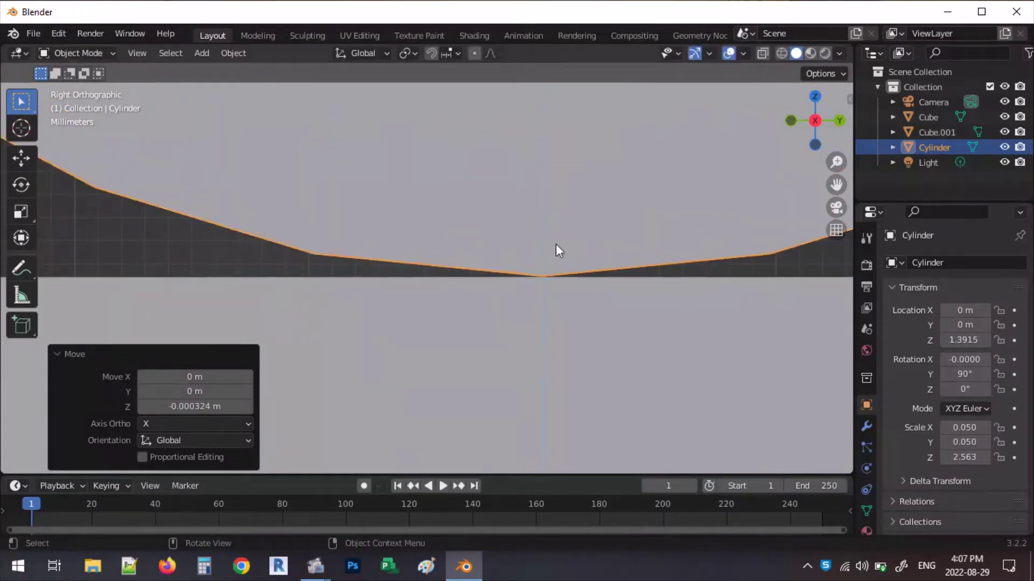
scroll(338, 387, "down", 5)
scroll(349, 380, "down", 10)
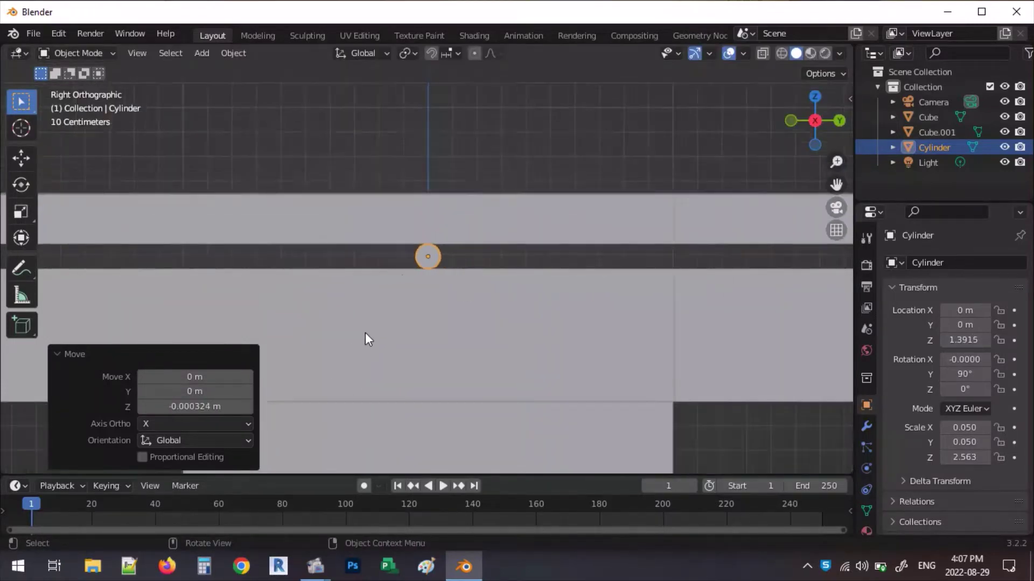
scroll(425, 232, "down", 5)
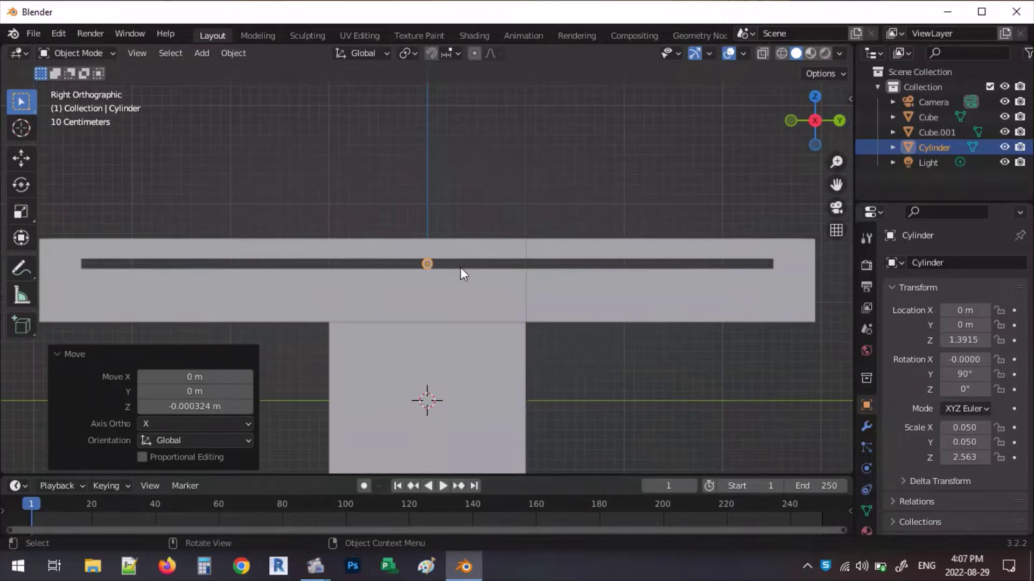
mouse_move(461, 269)
middle_mouse_down()
mouse_move(523, 340)
mouse_move(449, 294)
mouse_move(471, 262)
mouse_move(450, 271)
middle_mouse_up()
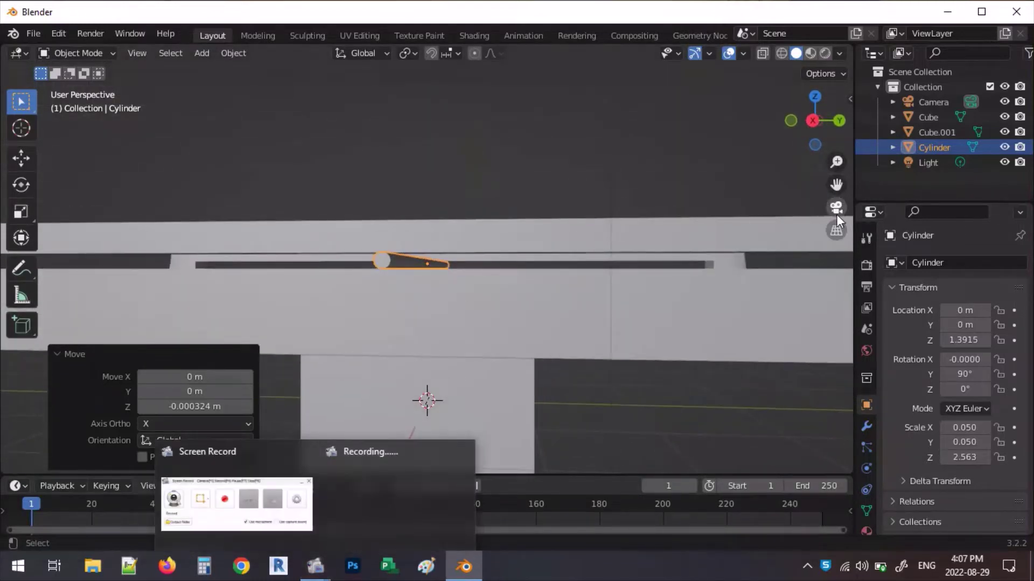
scroll(366, 229, "down", 2)
Slide the rod along Y in the right side view.
key("KP_3")
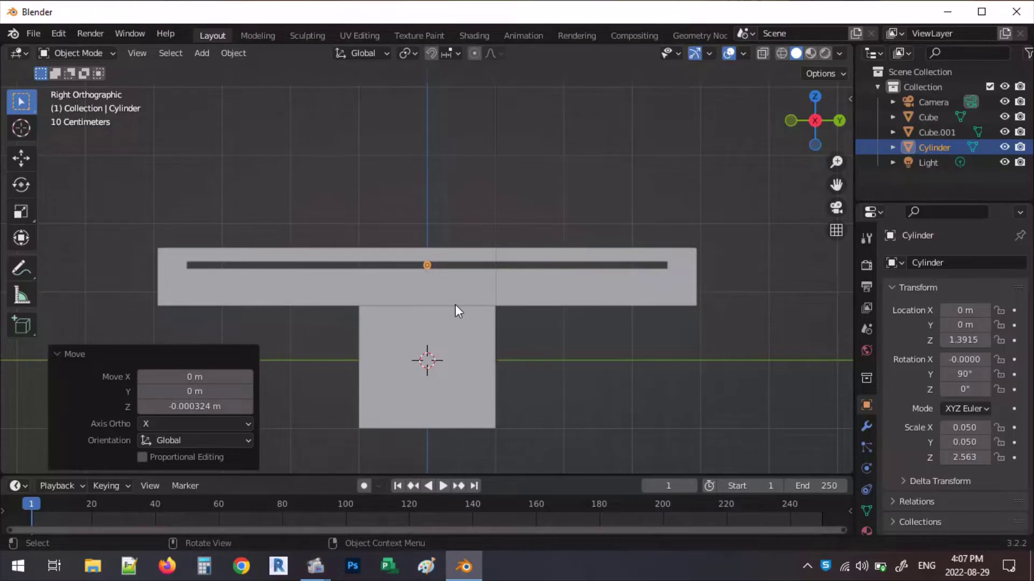
key("g")
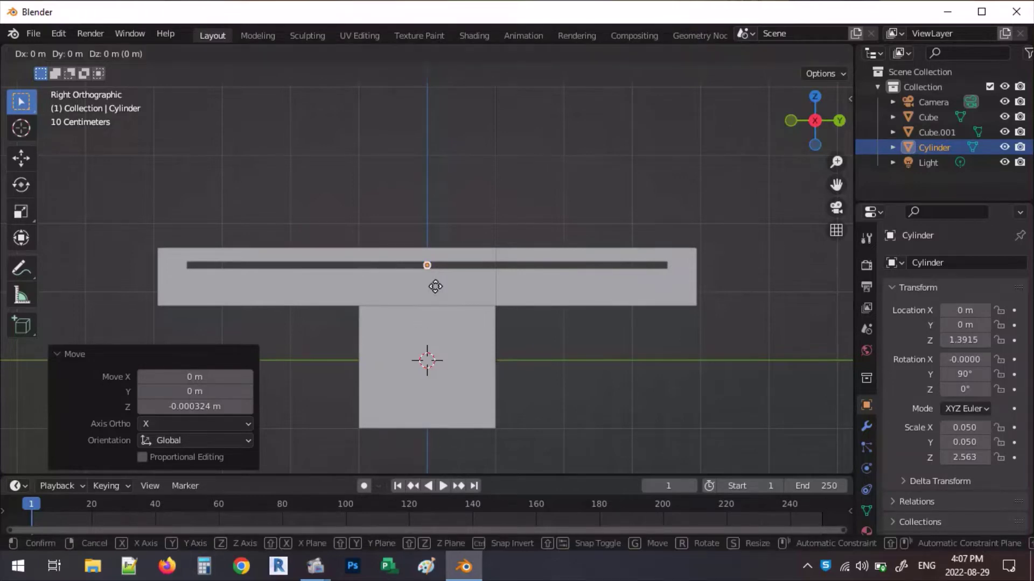
key("z")
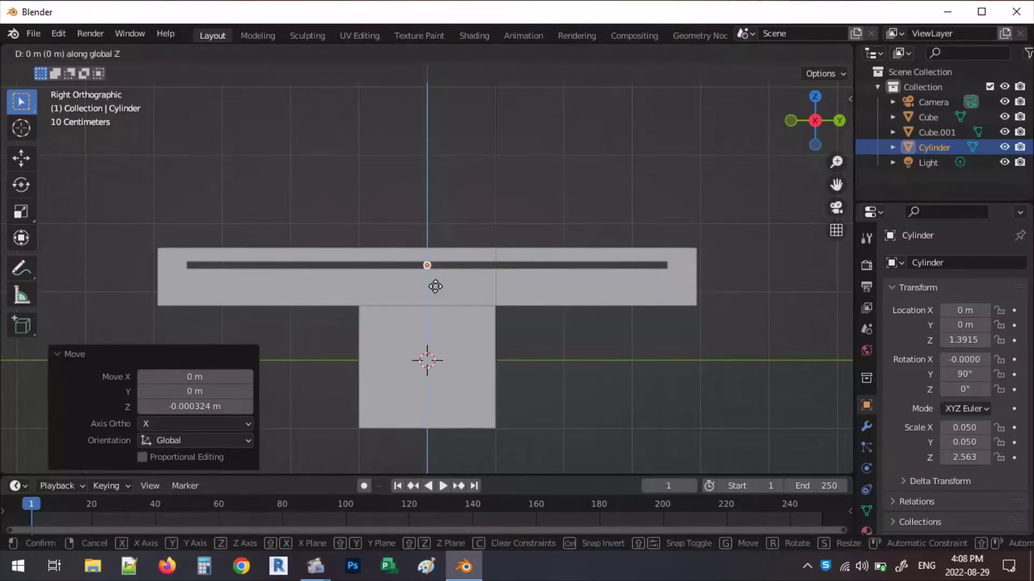
key("Escape")
key("g")
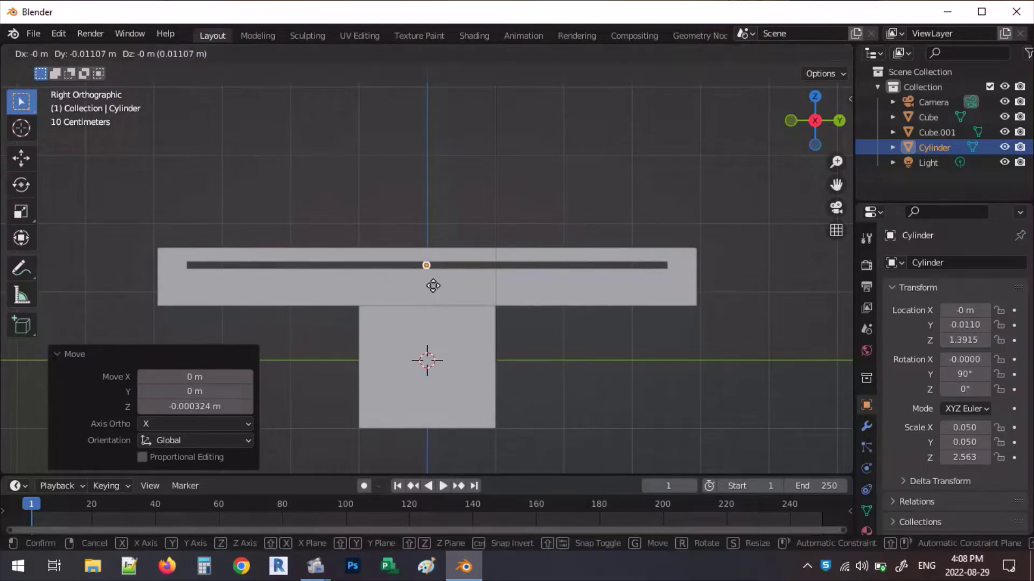
key("y")
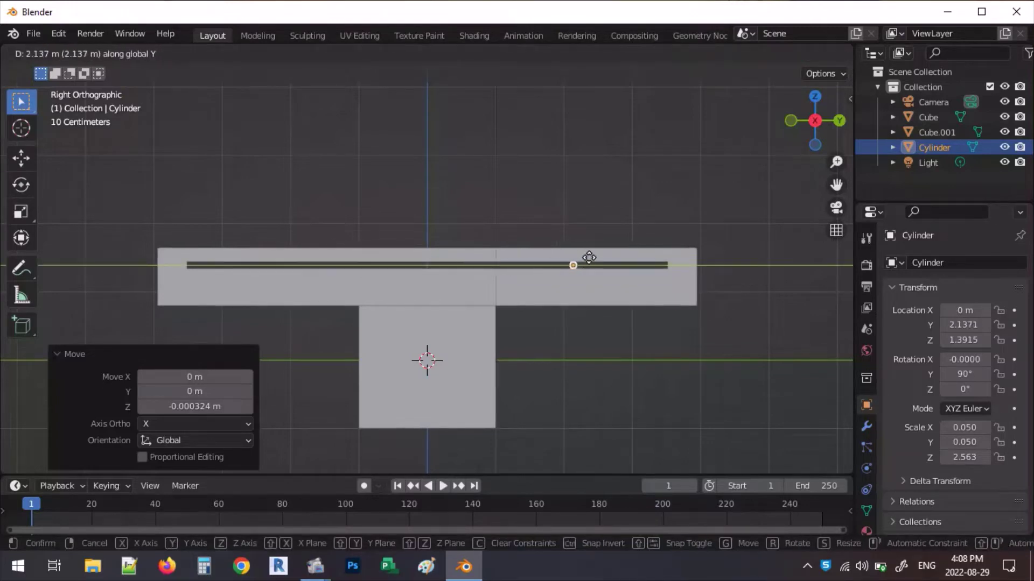
left_click(675, 267)
Zoom in on the rod's end and refine its Y position on the tray top.
scroll(677, 266, "up", 4)
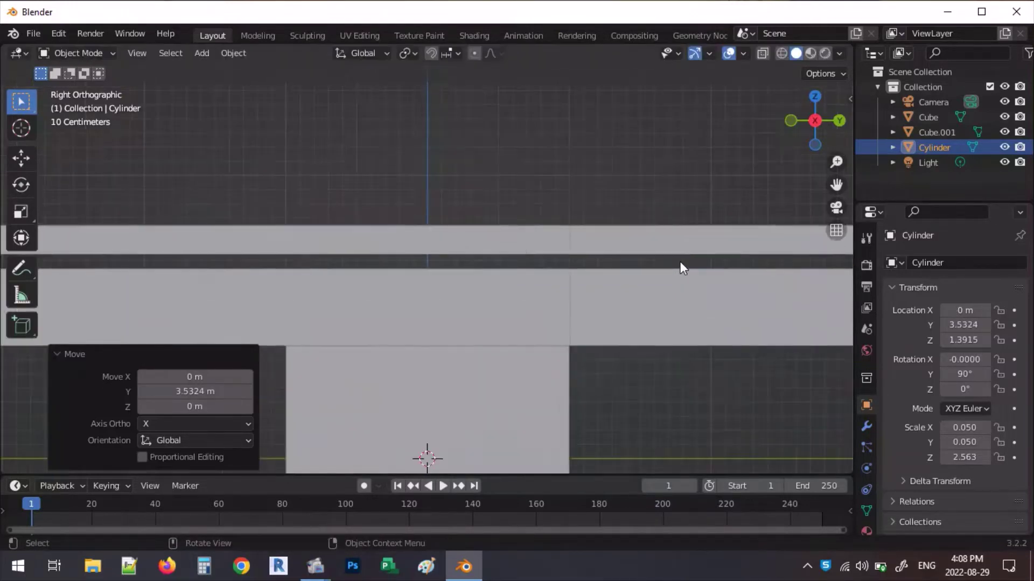
middle_click_drag(674, 286, 436, 299, "shift")
scroll(513, 300, "up", 3)
middle_click_drag(512, 302, 571, 296, "shift")
scroll(620, 399, "up", 2)
scroll(554, 318, "up", 4)
scroll(607, 305, "up", 2)
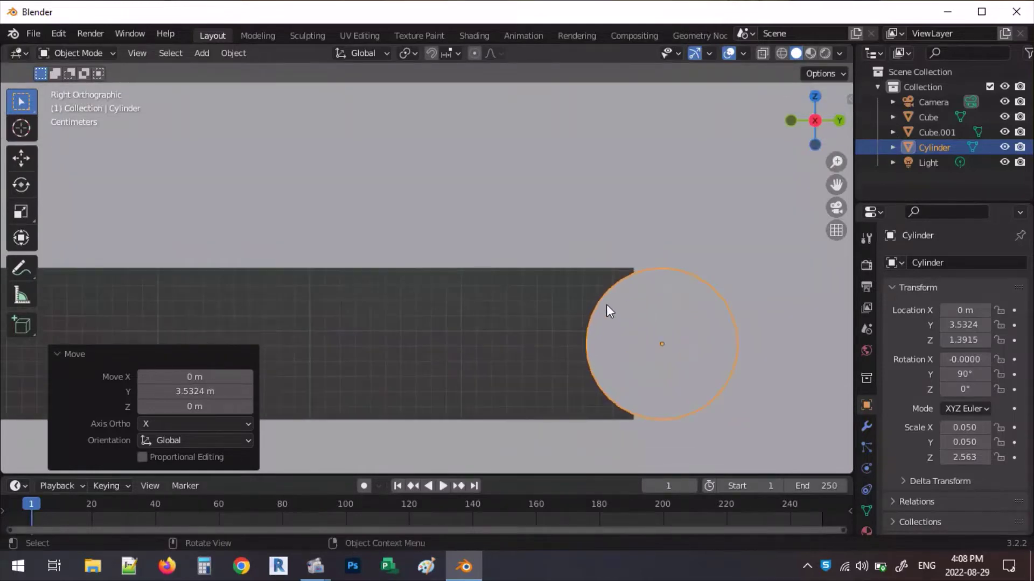
key("g")
key("z")
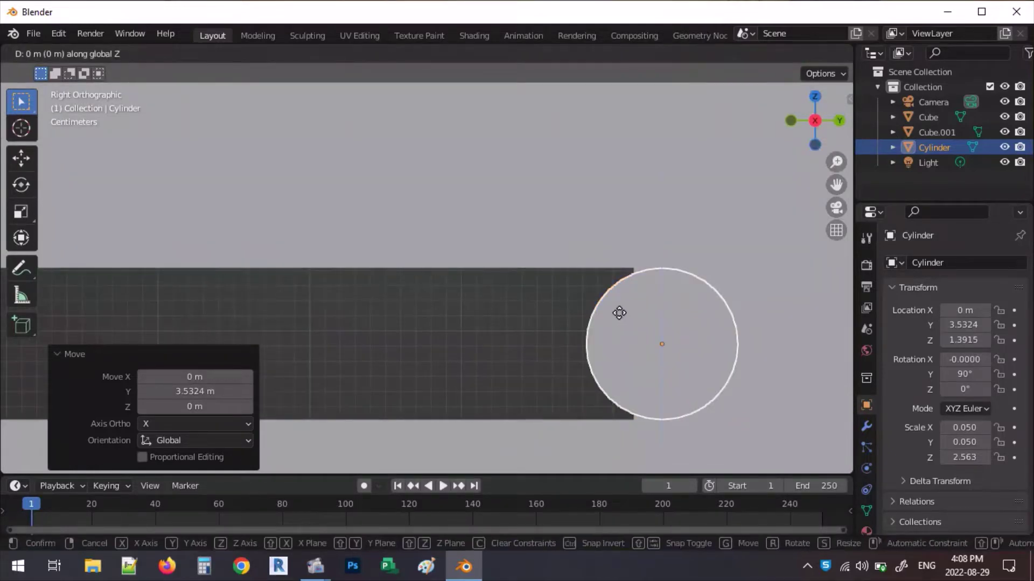
key("Escape")
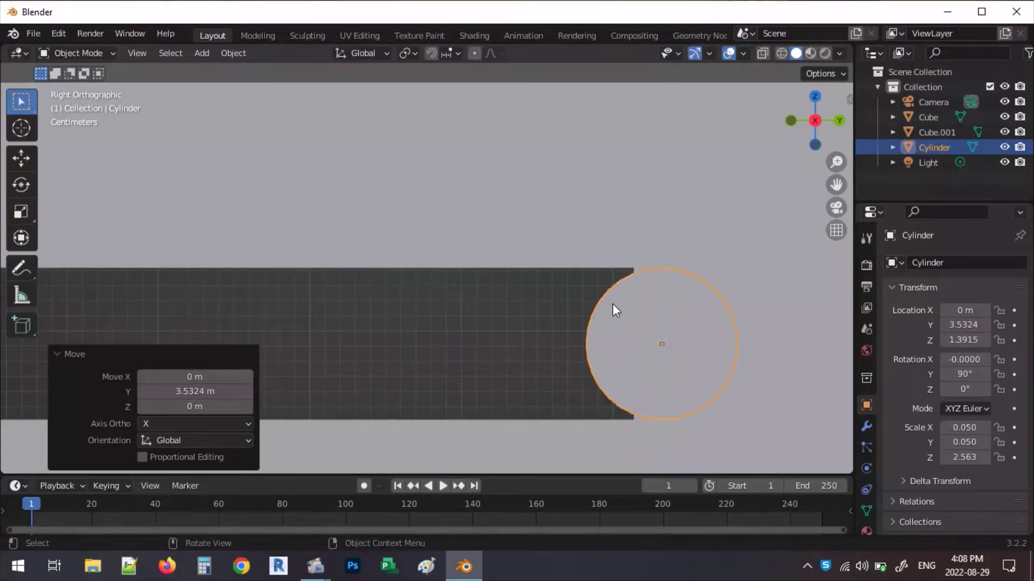
key("g")
key("y")
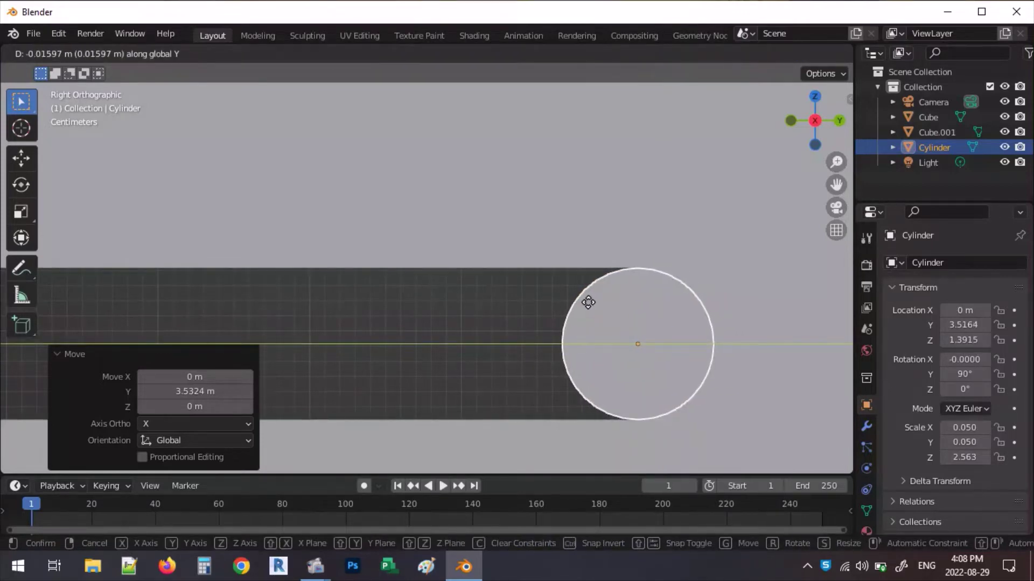
left_click(588, 302)
scroll(614, 302, "down", 3)
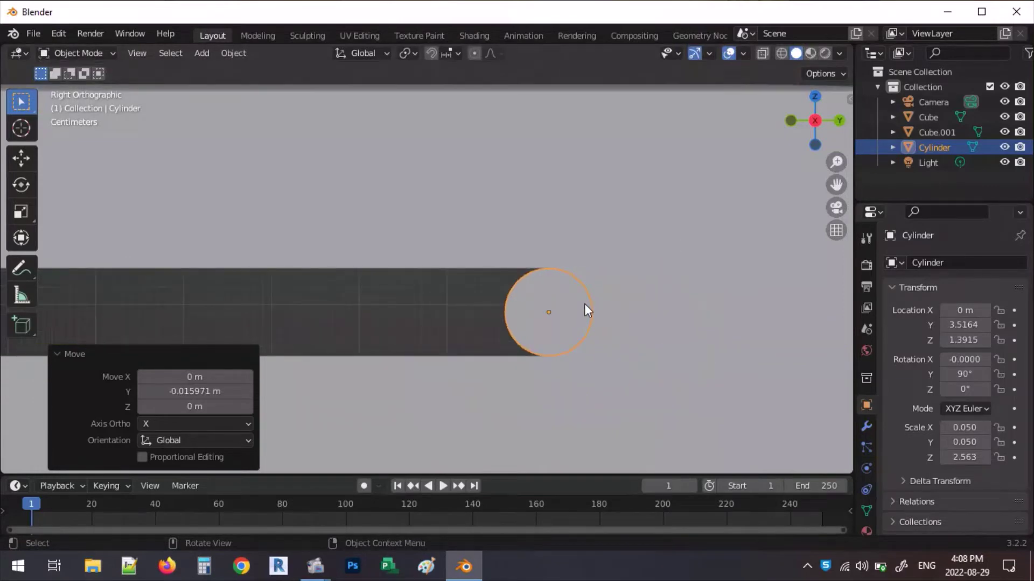
Duplicate the rod twice, sliding the second copy, Cylinder.002, along Y.
key("shift+d")
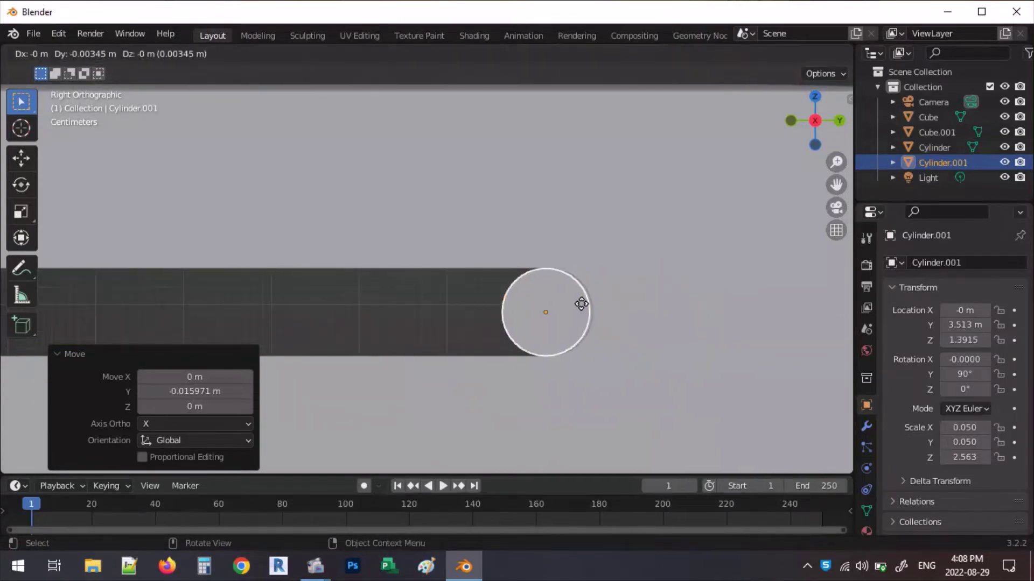
key("Escape")
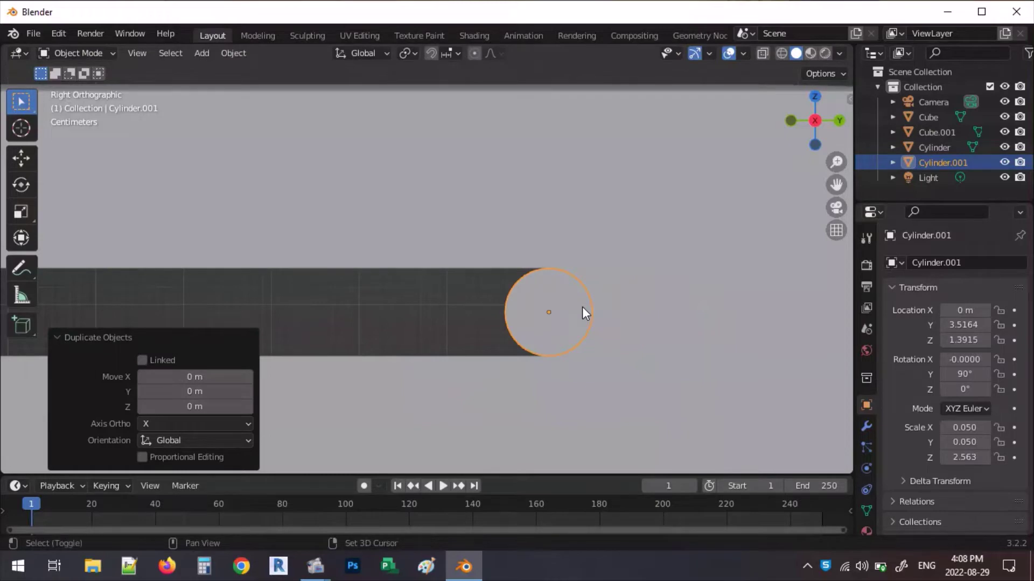
key("shift+d")
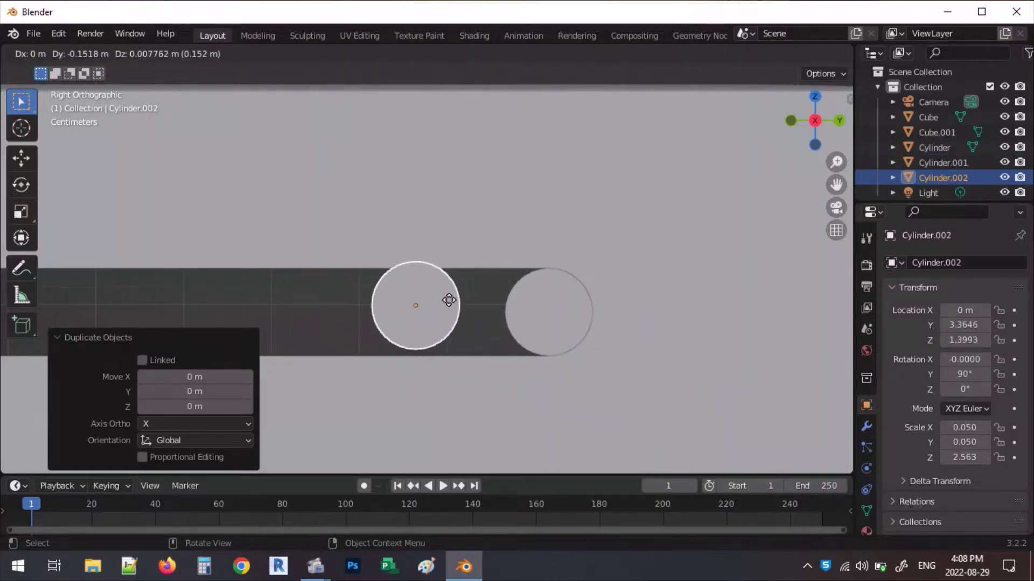
key("y")
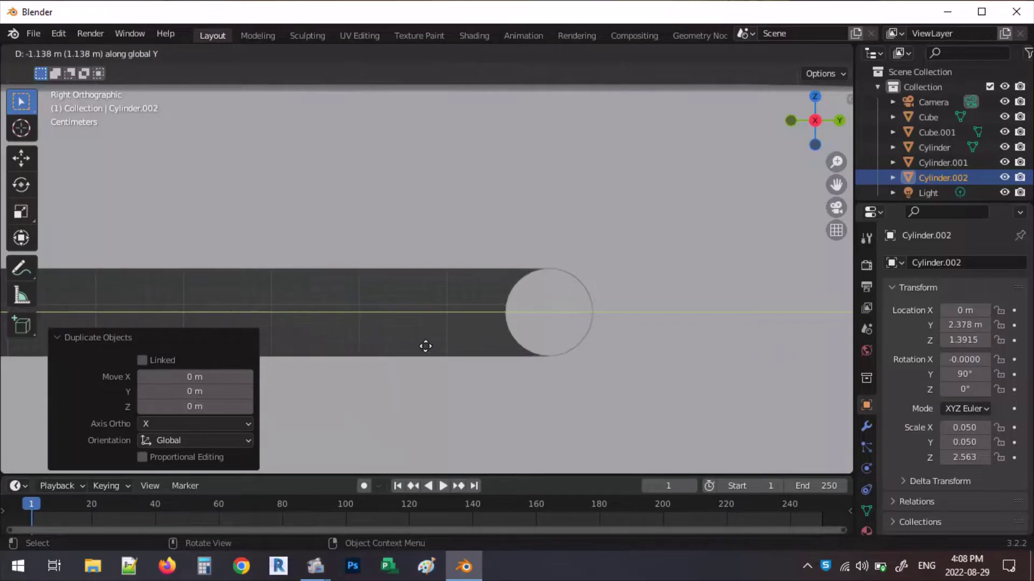
left_click(226, 305)
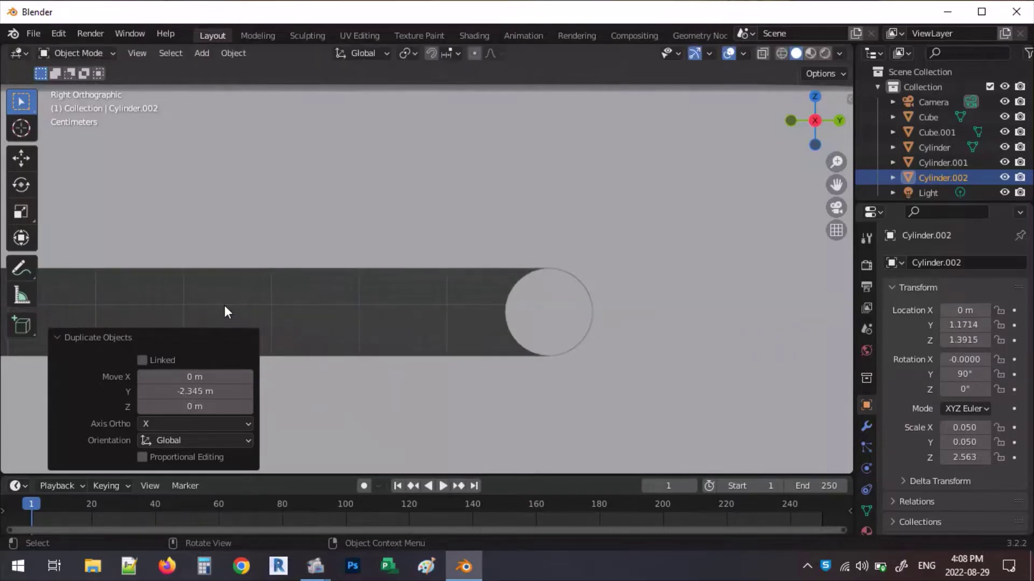
Move Cylinder.002 along Y to the far end of the tray top.
scroll(895, 313, "down", 5)
scroll(560, 248, "down", 4)
scroll(339, 241, "down", 4)
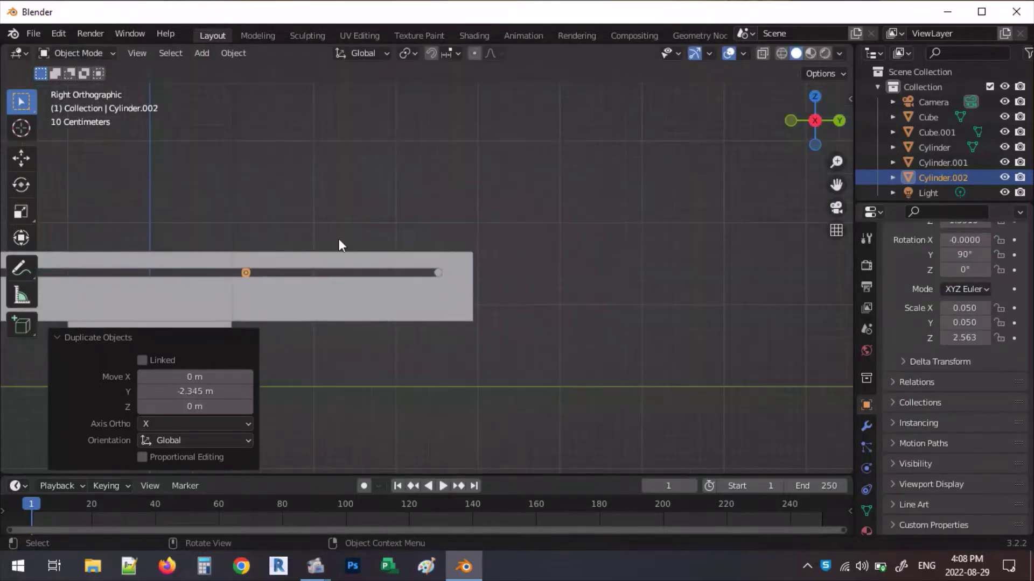
middle_click_drag(365, 282, 663, 233, "shift")
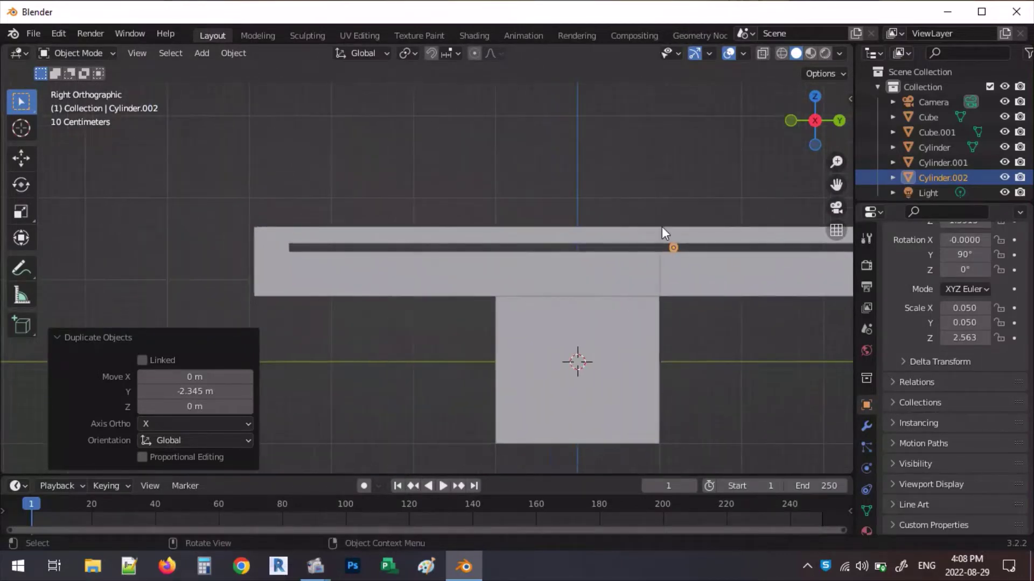
scroll(288, 246, "up", 2)
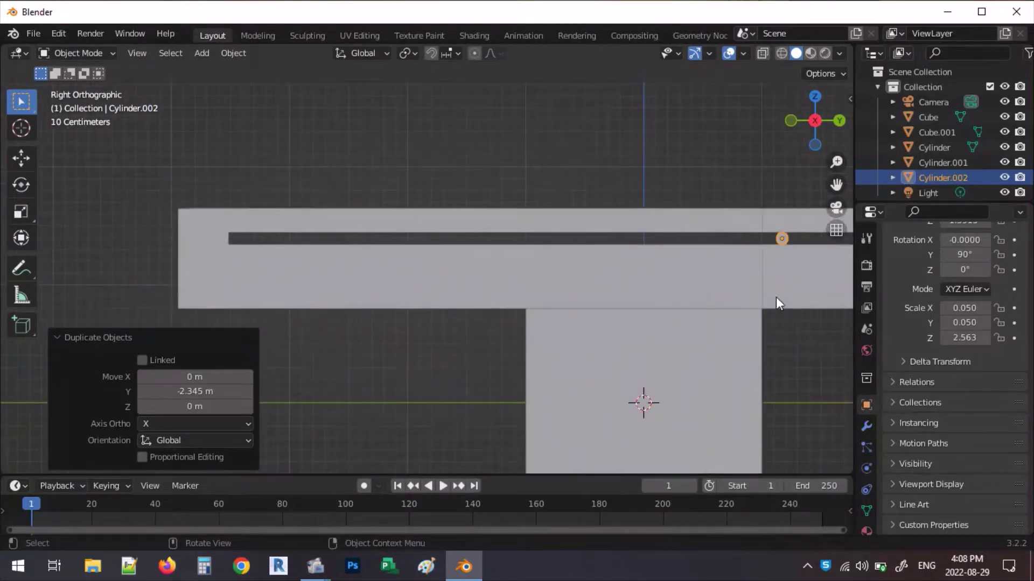
key("g")
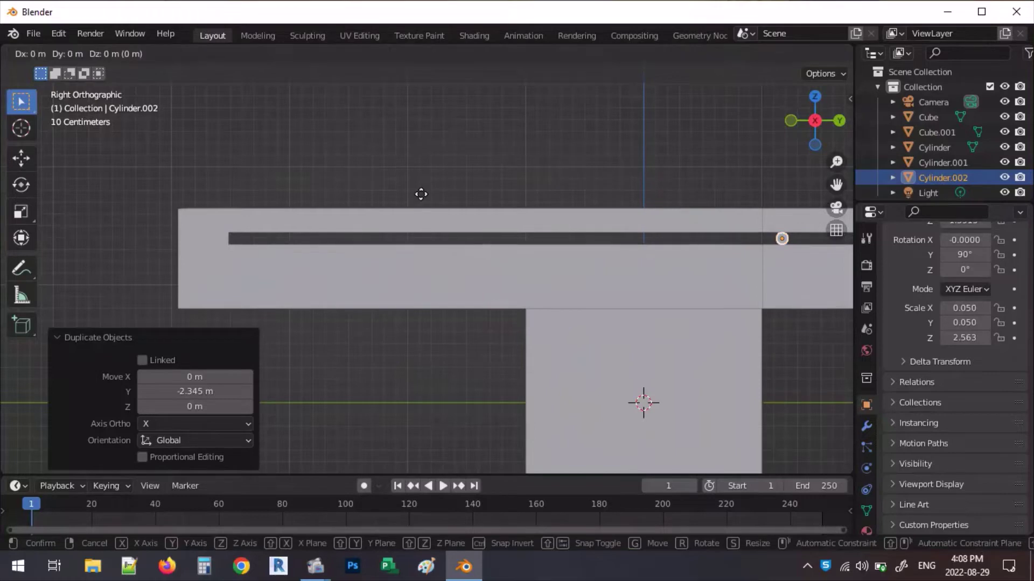
key("y")
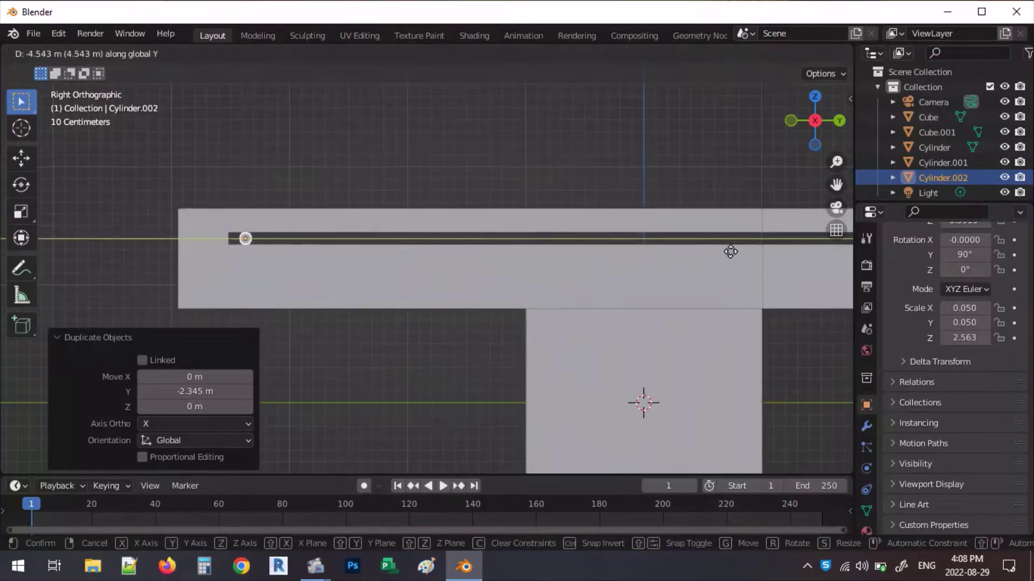
left_click(724, 247)
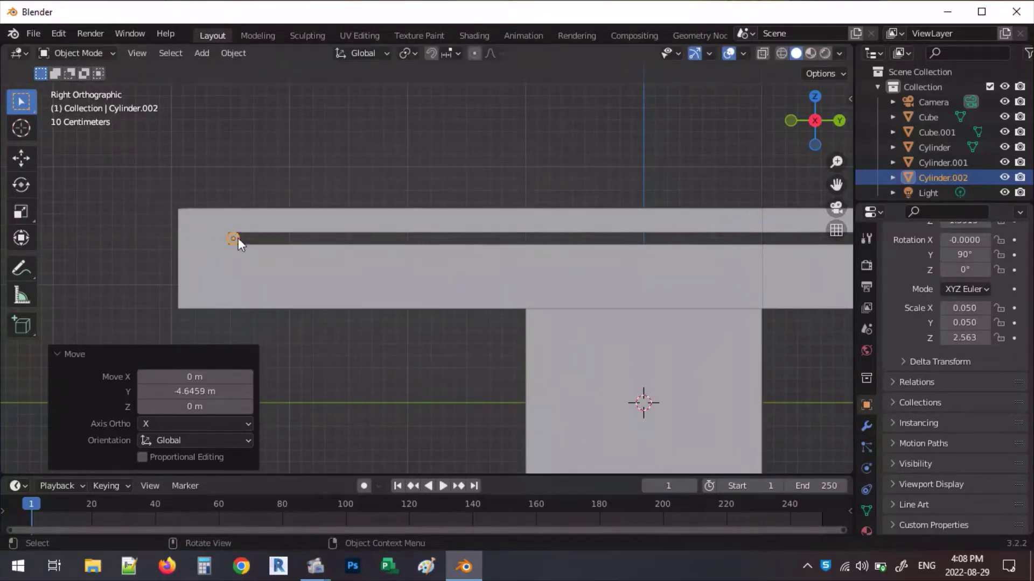
Zoom in and fine-tune Cylinder.002's Y position to line up with the tray edge.
scroll(188, 223, "up", 5)
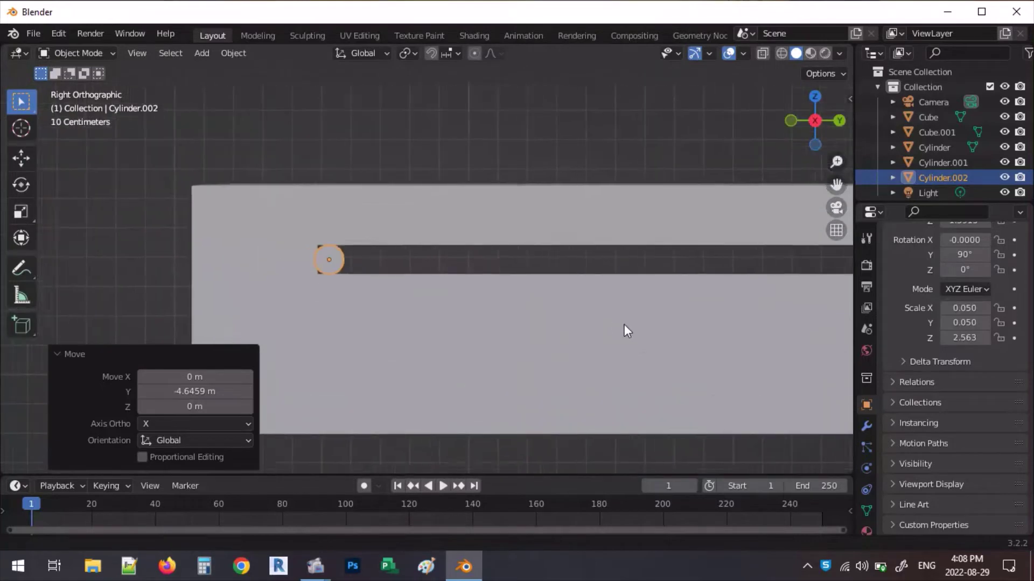
scroll(405, 267, "up", 3)
middle_click_drag(405, 266, 614, 281, "shift")
scroll(425, 262, "up", 5)
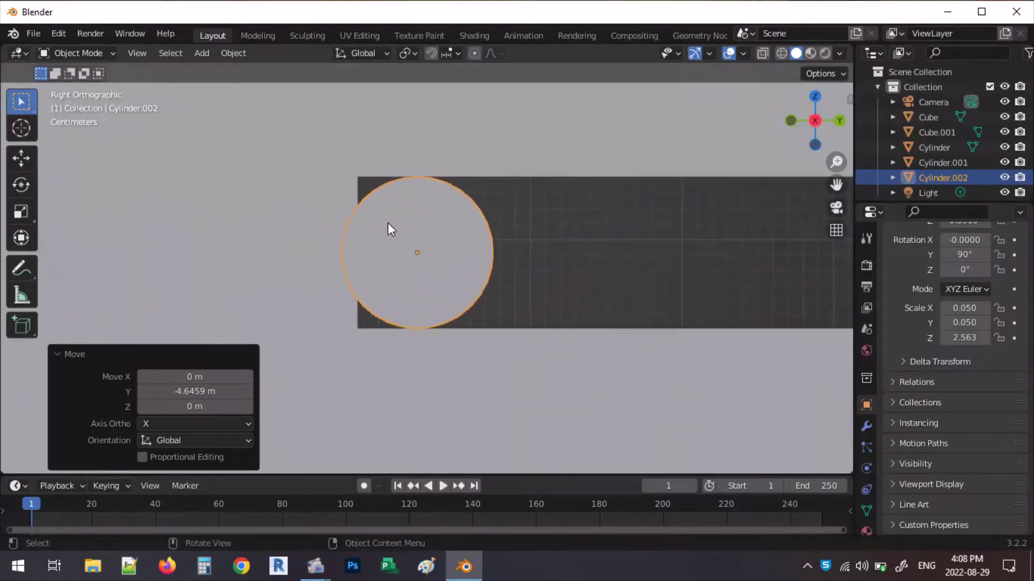
middle_click_drag(388, 223, 540, 224, "shift")
scroll(540, 224, "up", 2)
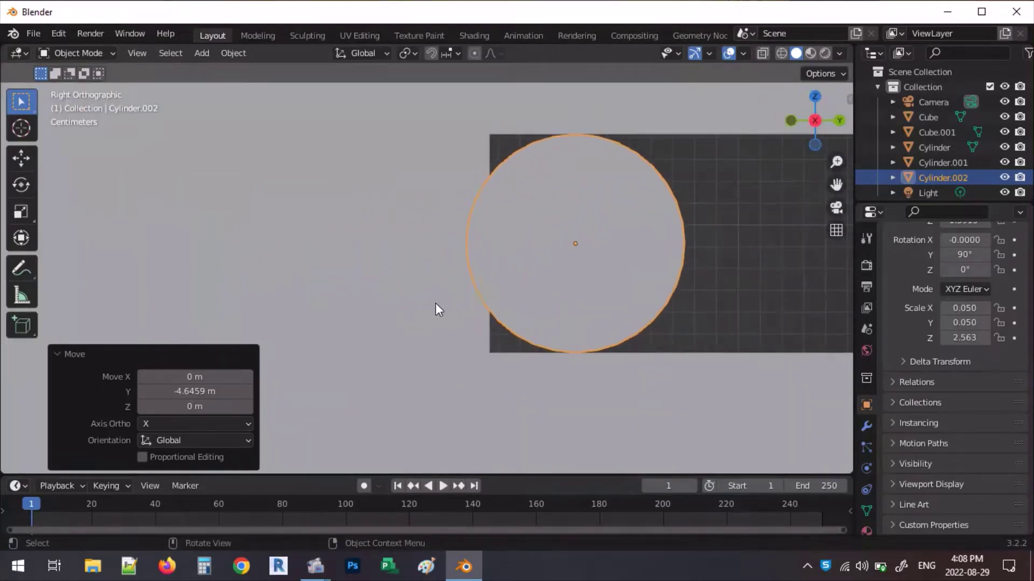
key("g")
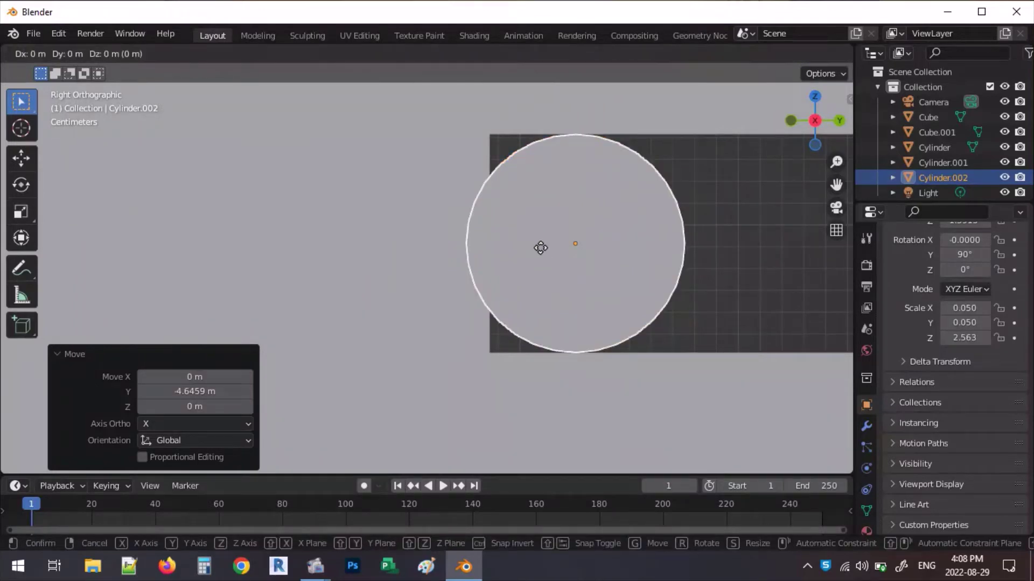
key("y")
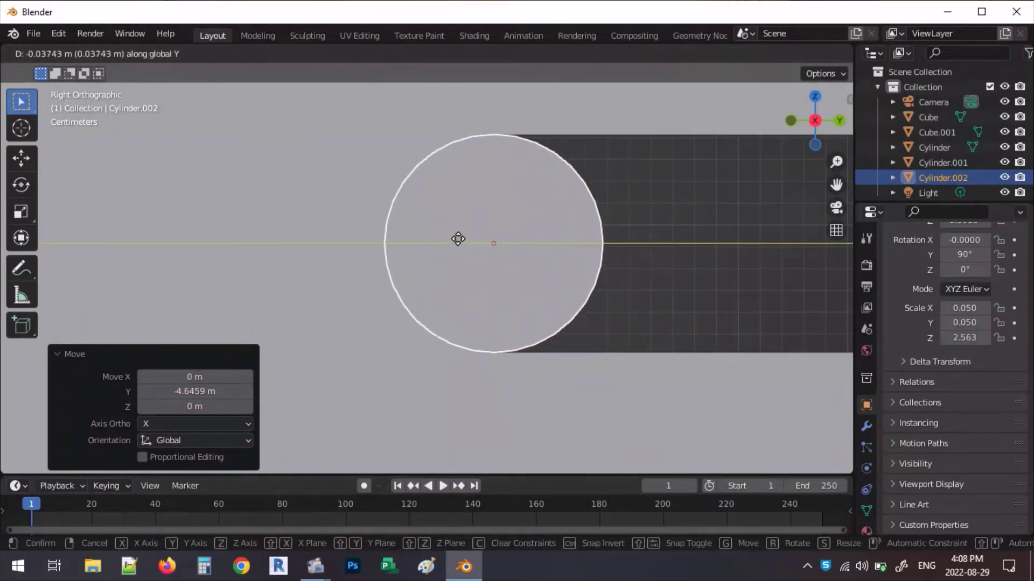
left_click(457, 238)
scroll(267, 265, "down", 6)
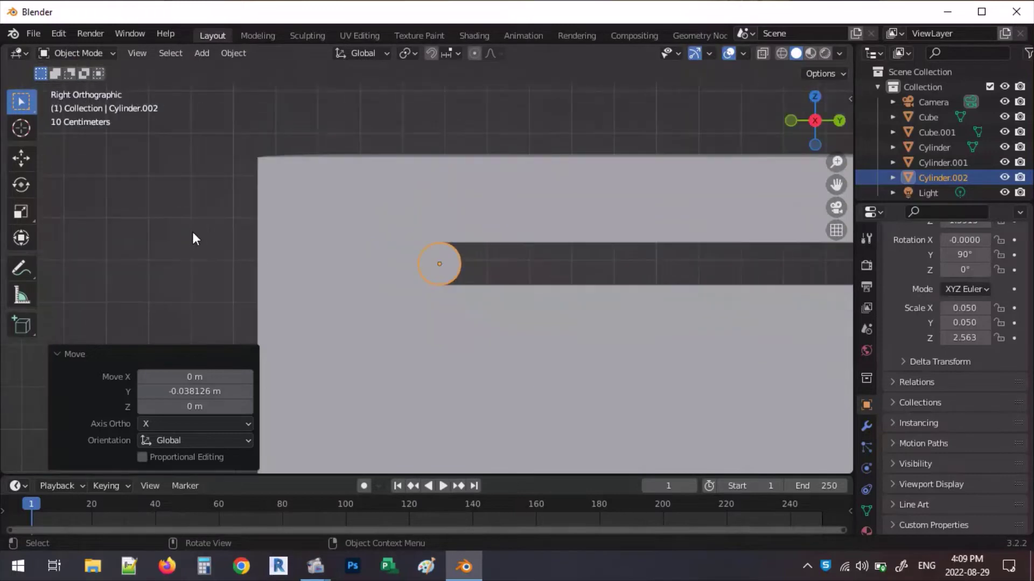
scroll(414, 269, "down", 4)
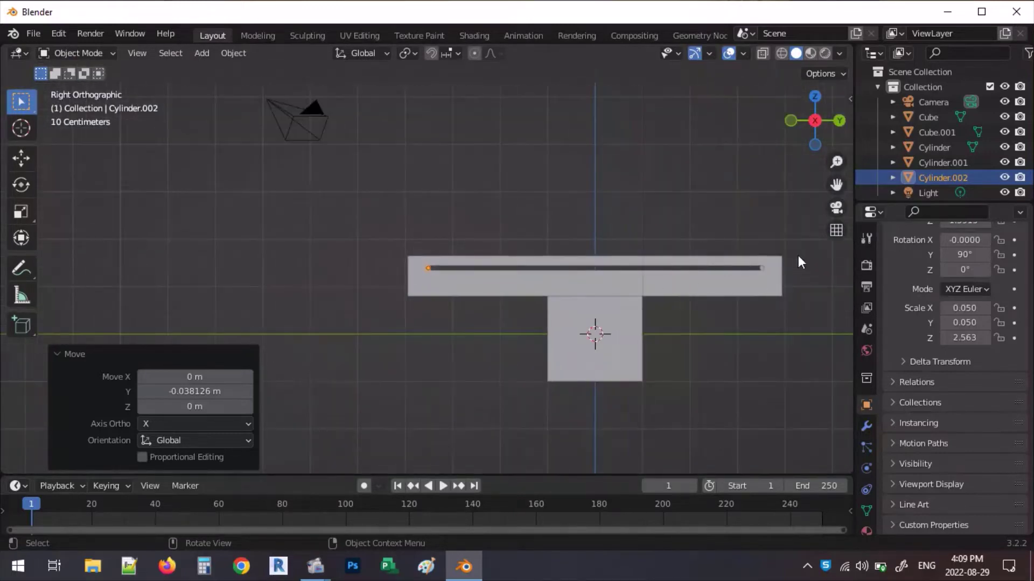
middle_click_drag(798, 256, 769, 291)
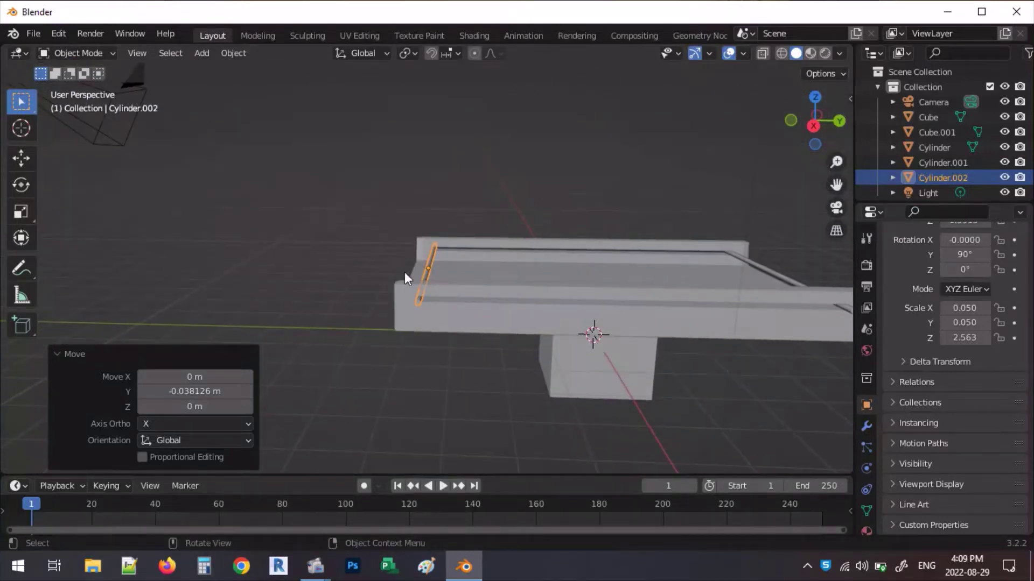
left_click(780, 274, "shift")
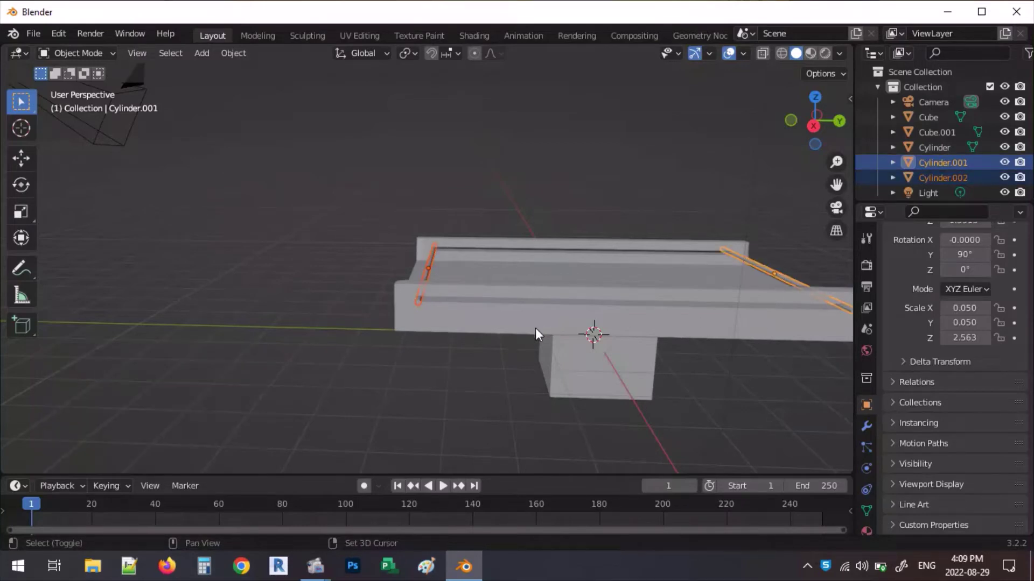
left_click(500, 320, "shift")
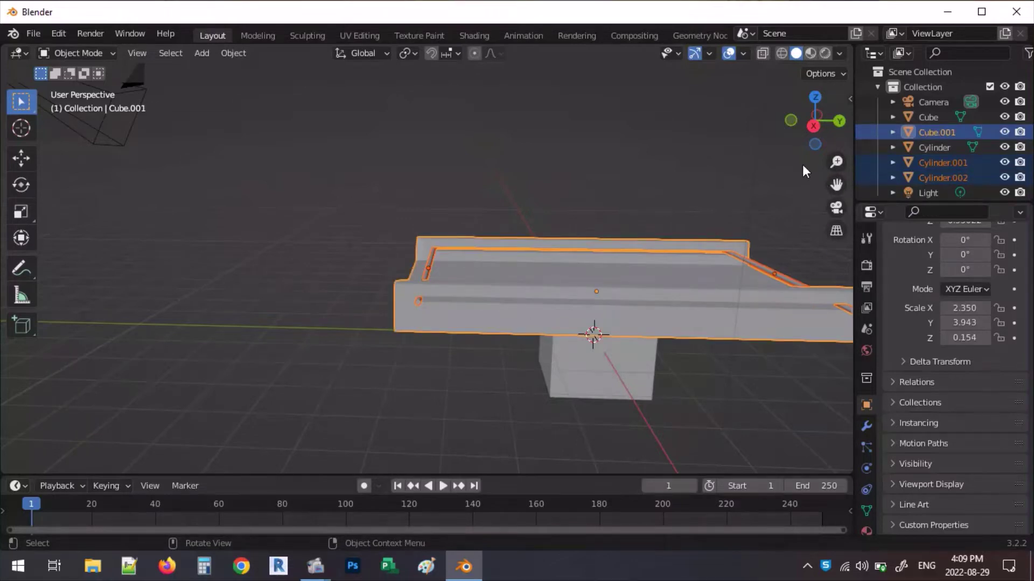
key("n")
left_click(845, 370)
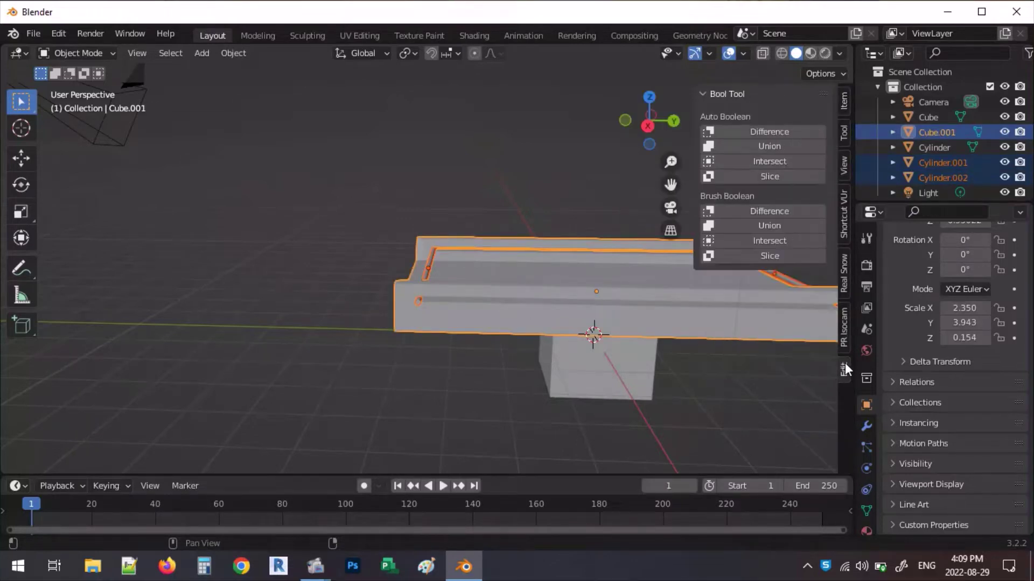
left_click(763, 134)
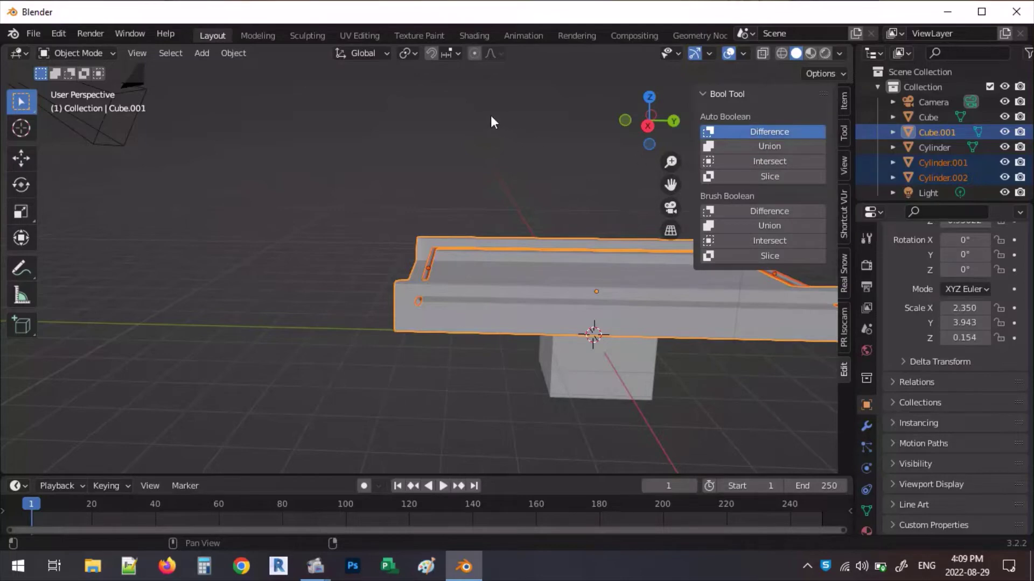
left_click(458, 135)
scroll(417, 300, "up", 6)
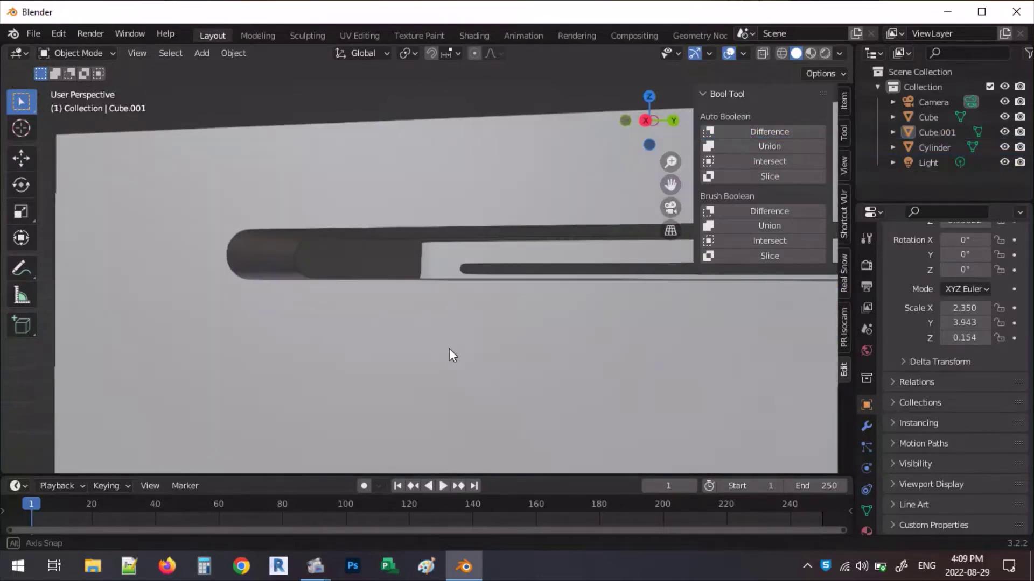
middle_click_drag(449, 348, 450, 348)
middle_click_drag(245, 218, 212, 249)
scroll(375, 253, "down", 3)
middle_click_drag(375, 258, 477, 272)
middle_click_drag(592, 295, 374, 330, "shift")
scroll(393, 260, "up", 3)
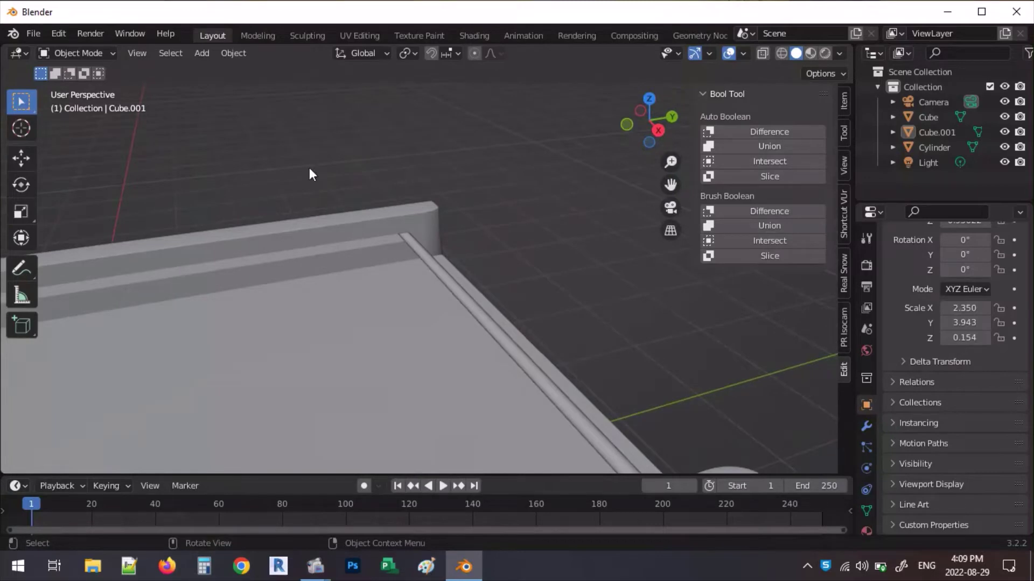
scroll(441, 221, "down", 3)
middle_click_drag(479, 319, 419, 289)
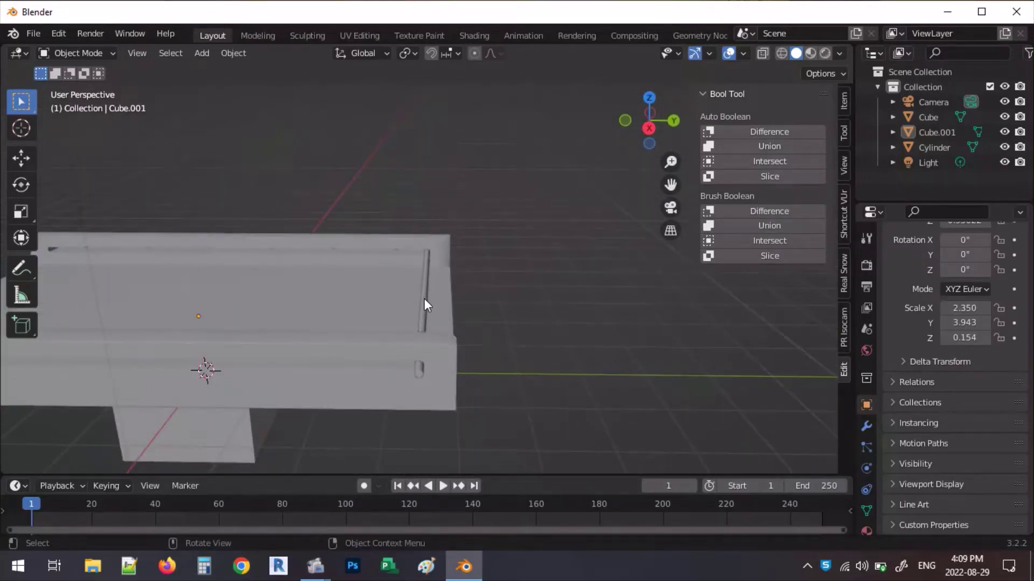
middle_click_drag(422, 329, 547, 335)
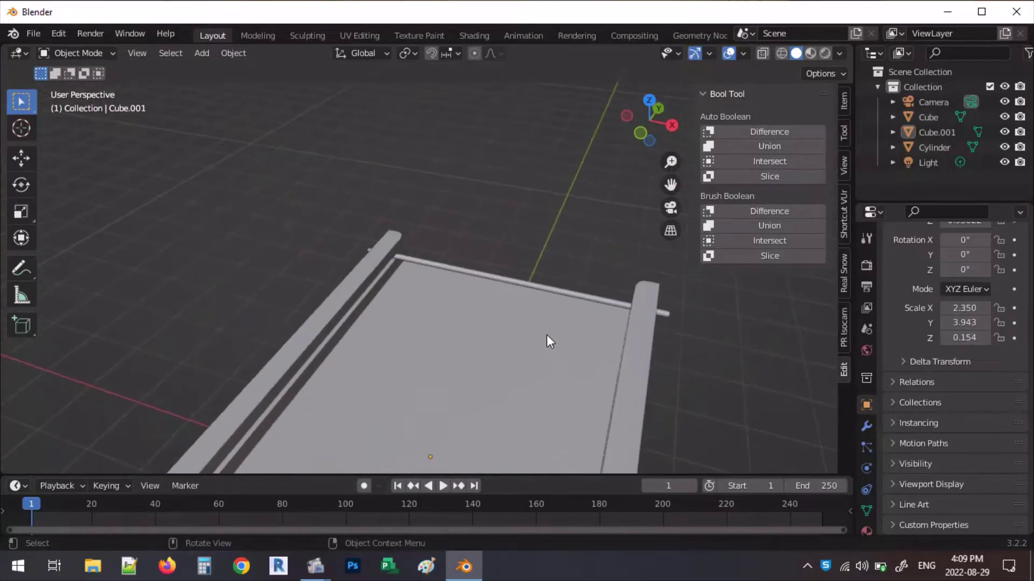
Select the rod, enter Edit Mode and cut an edge loop slid near one end.
left_click(563, 291)
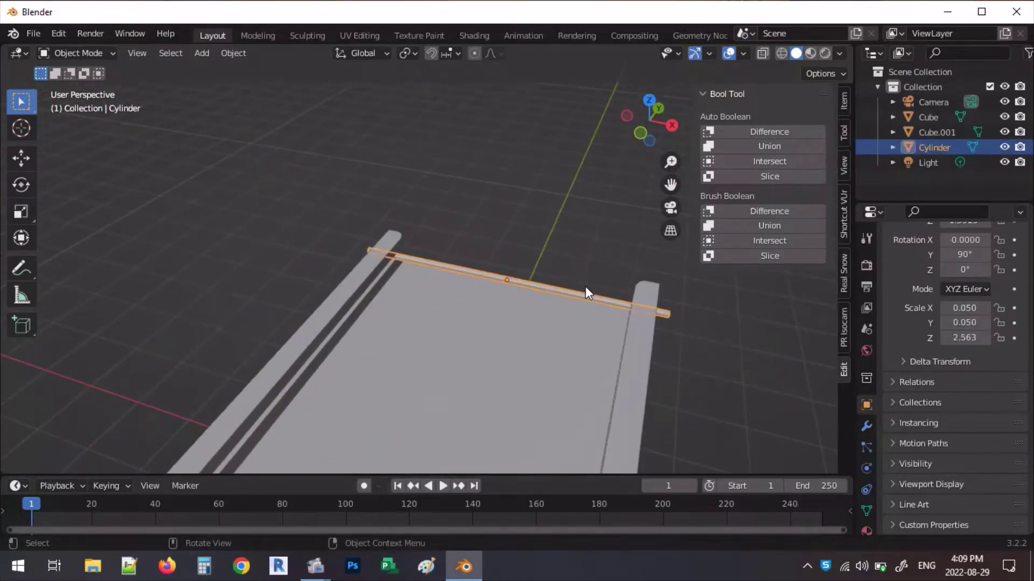
scroll(586, 287, "up", 1)
scroll(625, 298, "up", 2)
scroll(626, 311, "down", 1)
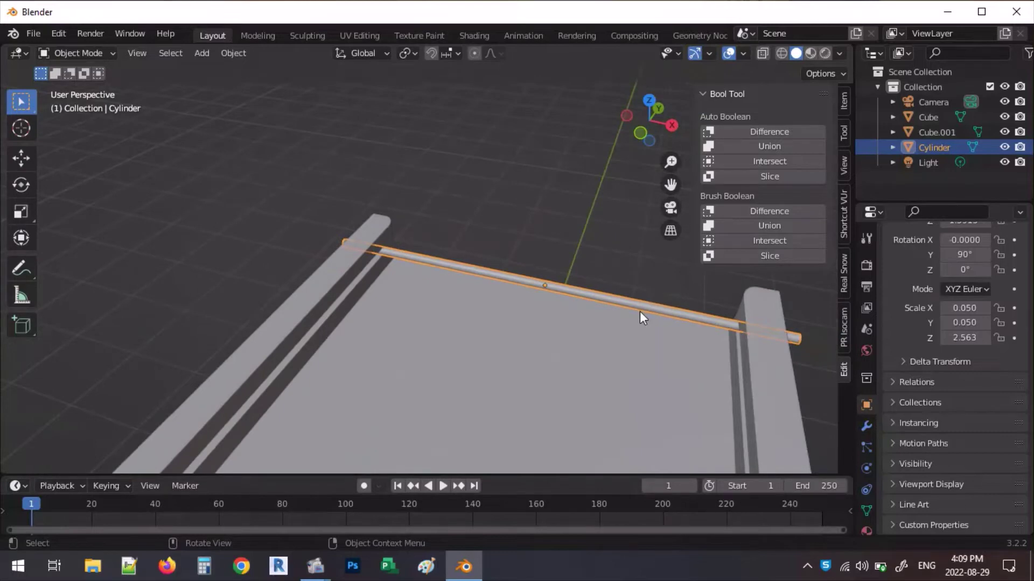
key("Tab")
scroll(735, 314, "up", 3)
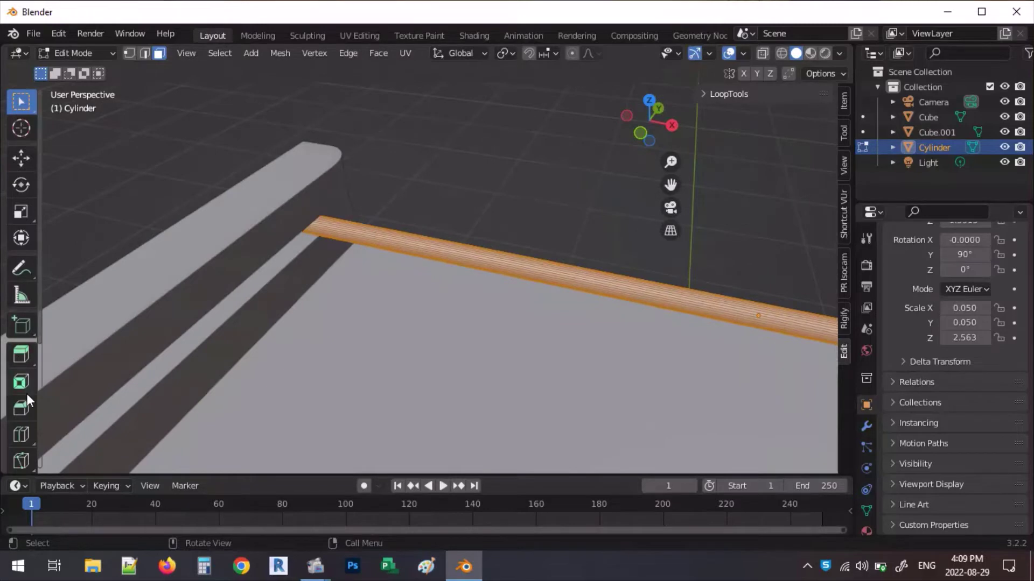
left_click(21, 436)
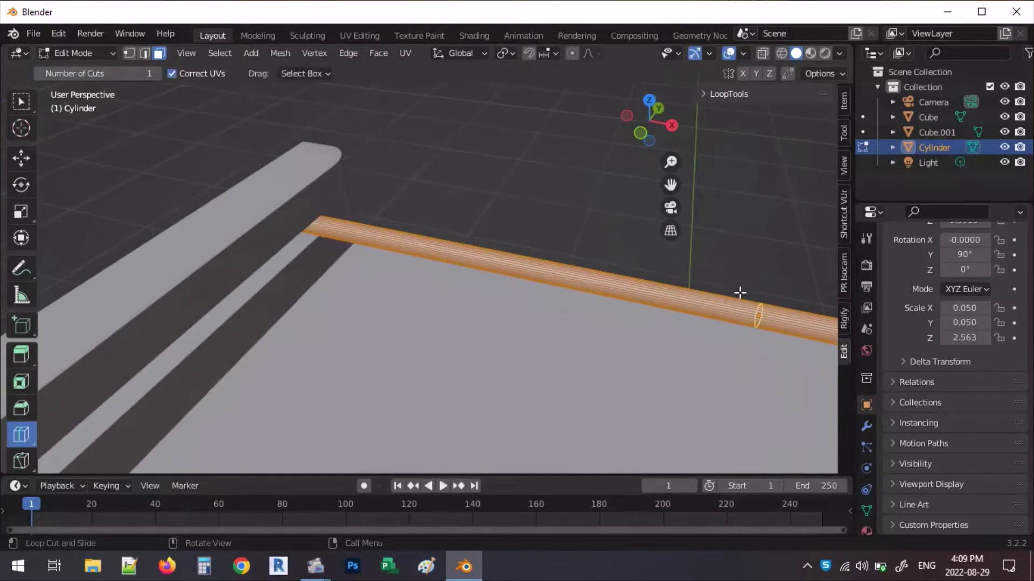
left_click_drag(752, 314, 171, 138)
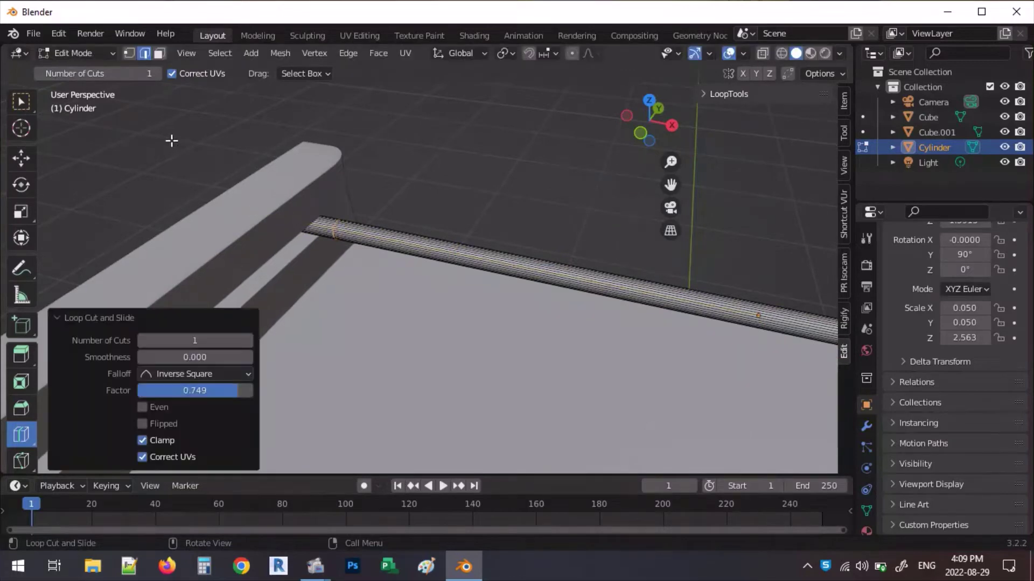
Cut another edge loop toward the rail, then switch to face select mode.
scroll(346, 273, "down", 2)
middle_click_drag(345, 273, 262, 219)
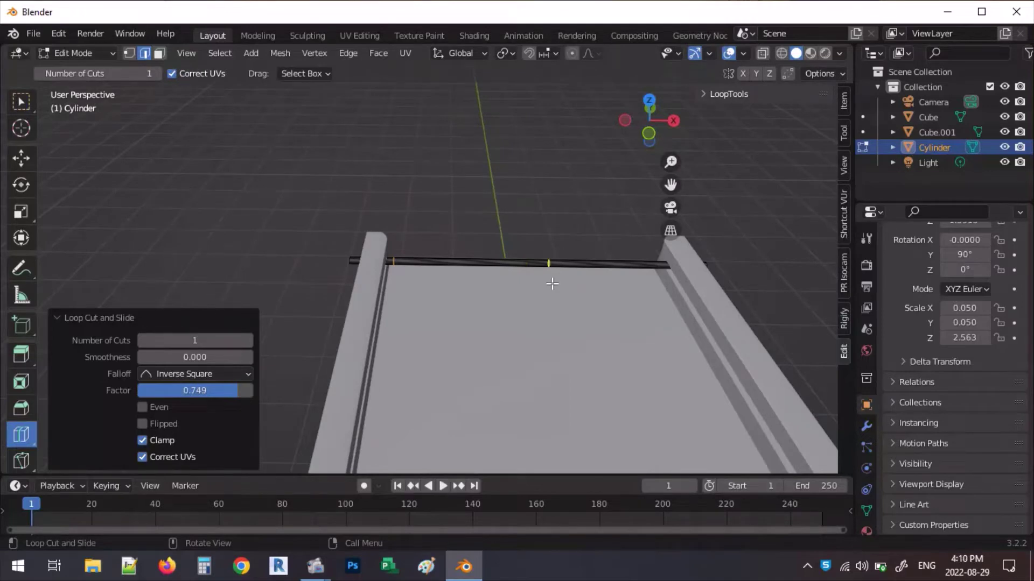
left_click_drag(552, 284, 657, 271)
middle_click_drag(604, 235, 532, 262)
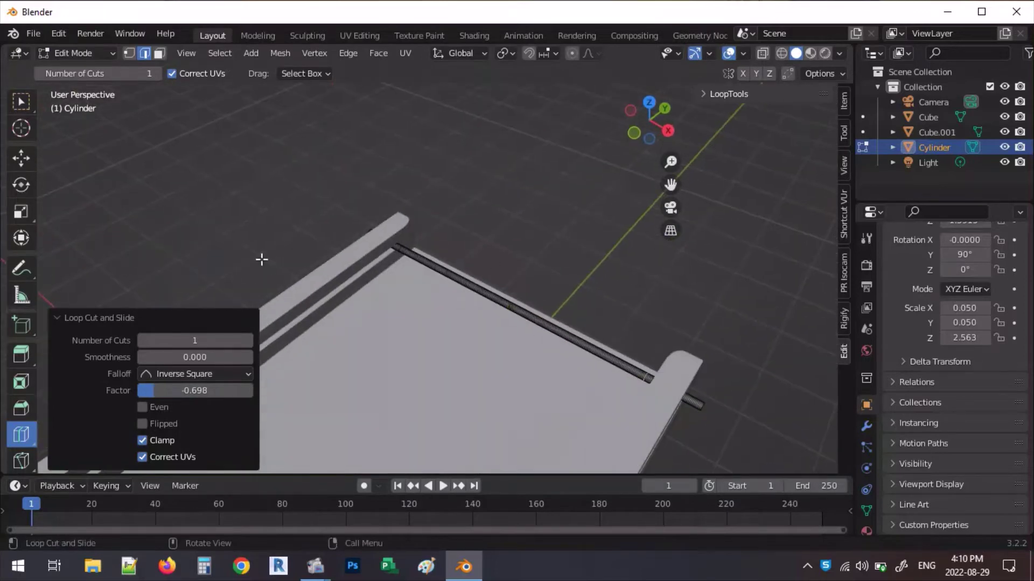
left_click(21, 102)
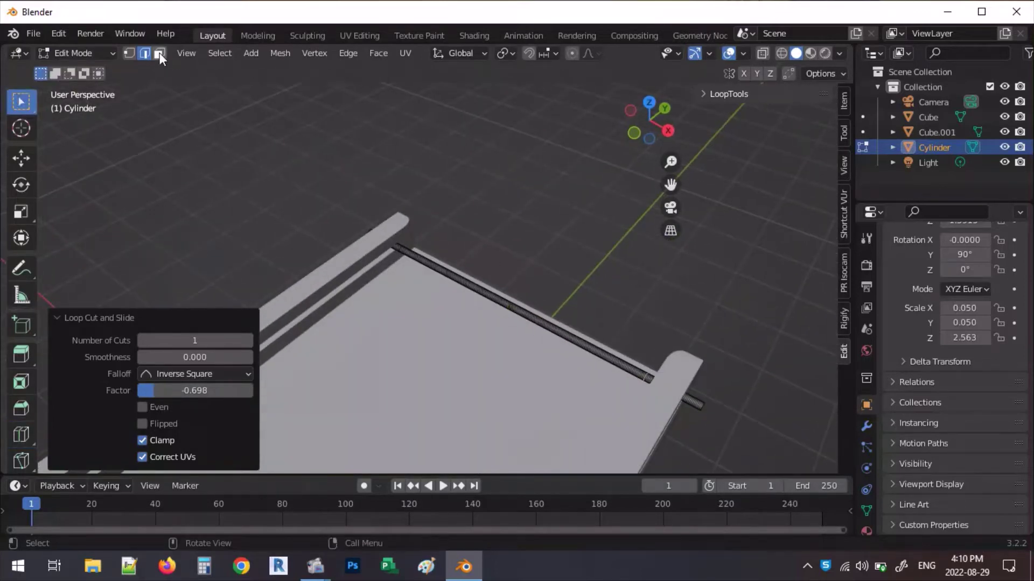
left_click(159, 53)
scroll(479, 280, "up", 4)
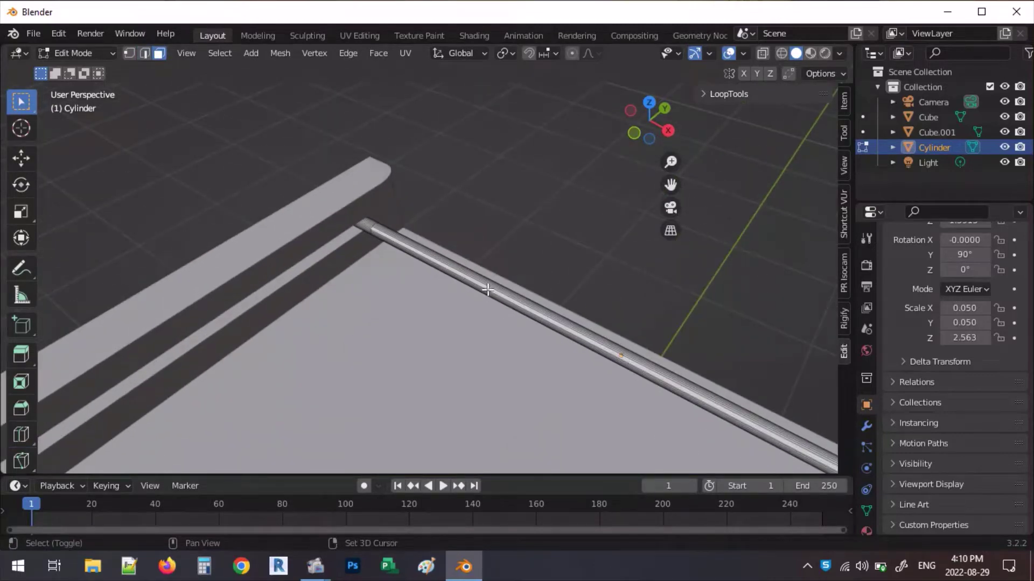
Select all equal-area faces along the rod and extrude them along normals into a roller.
key("shift+g")
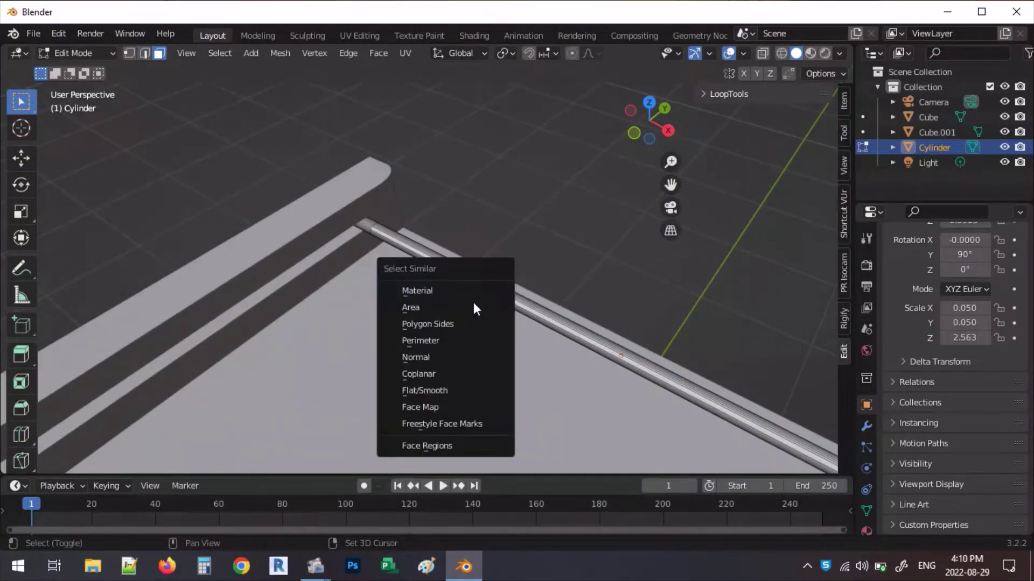
left_click(458, 309)
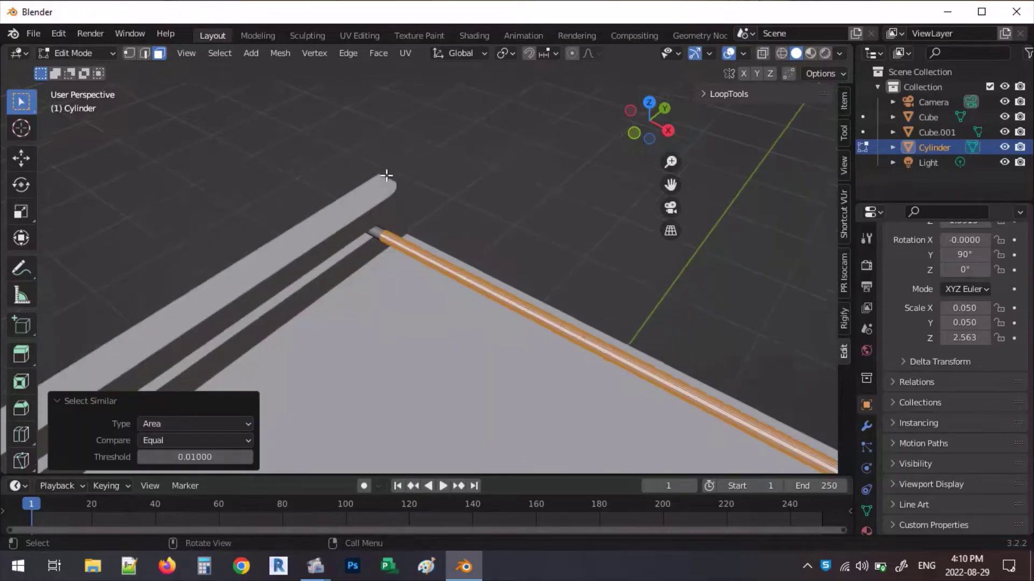
key("shift+space")
key("e")
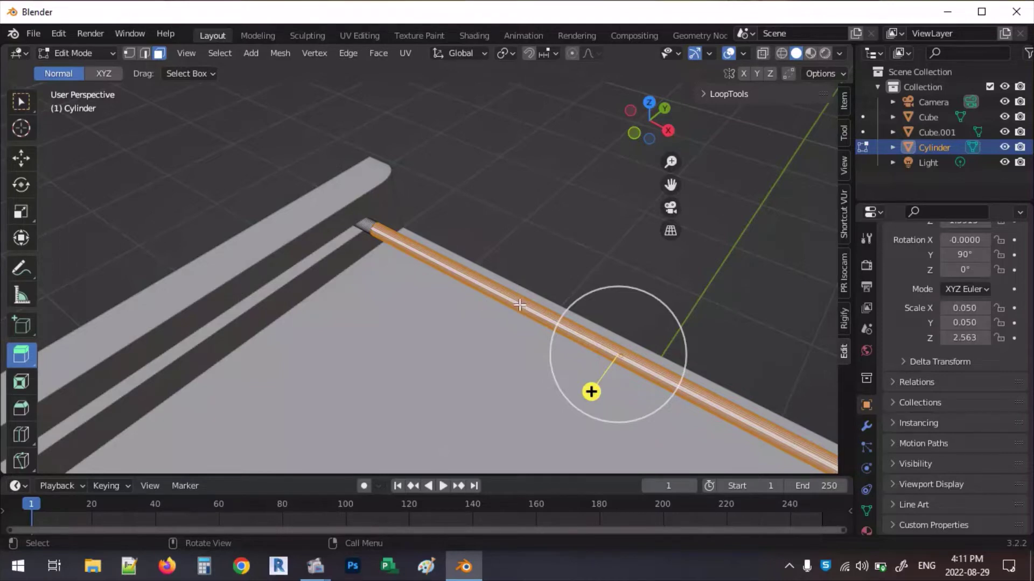
left_click(35, 357)
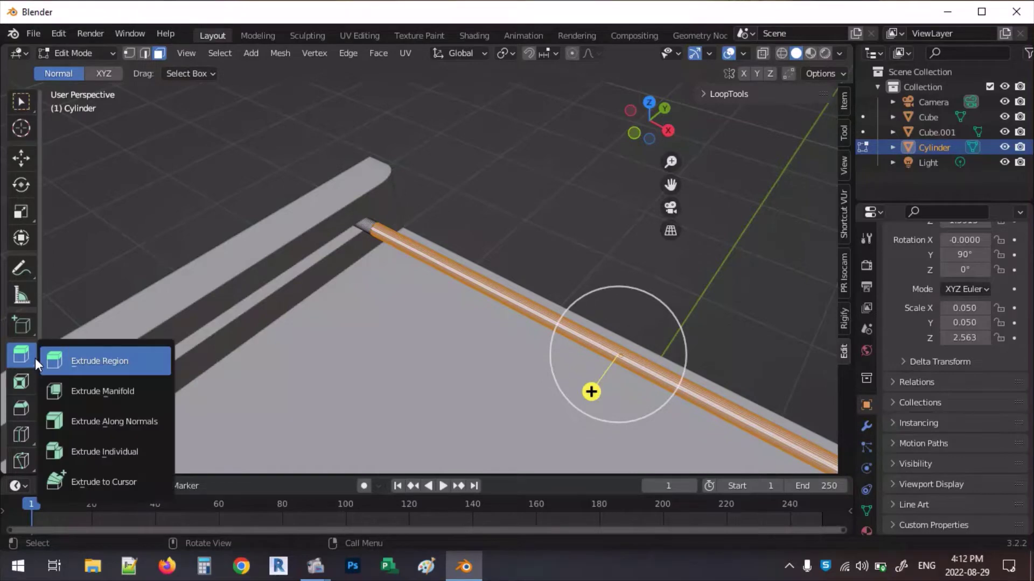
left_click(105, 419)
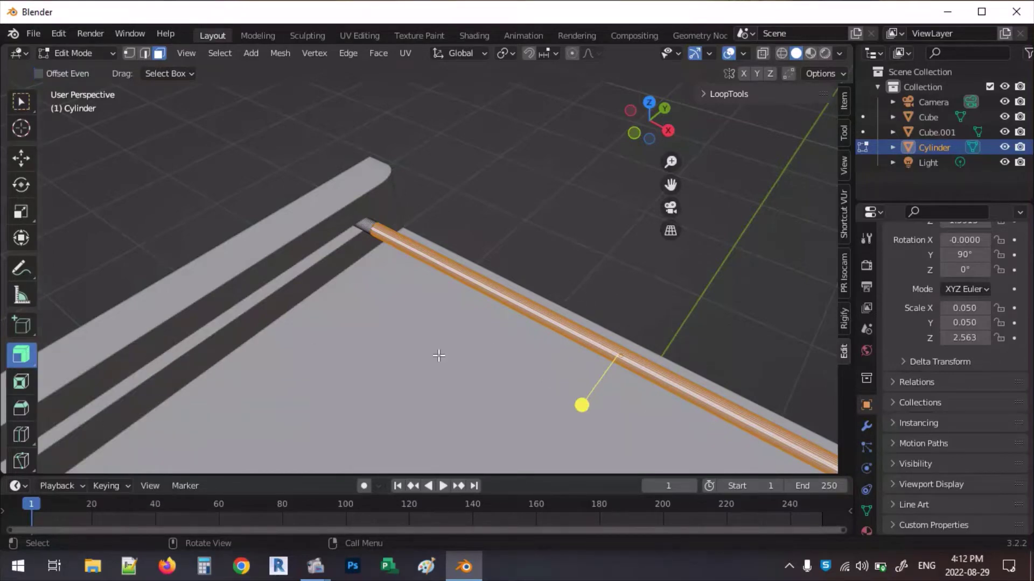
left_click_drag(582, 407, 796, 447)
scroll(301, 280, "down", 3)
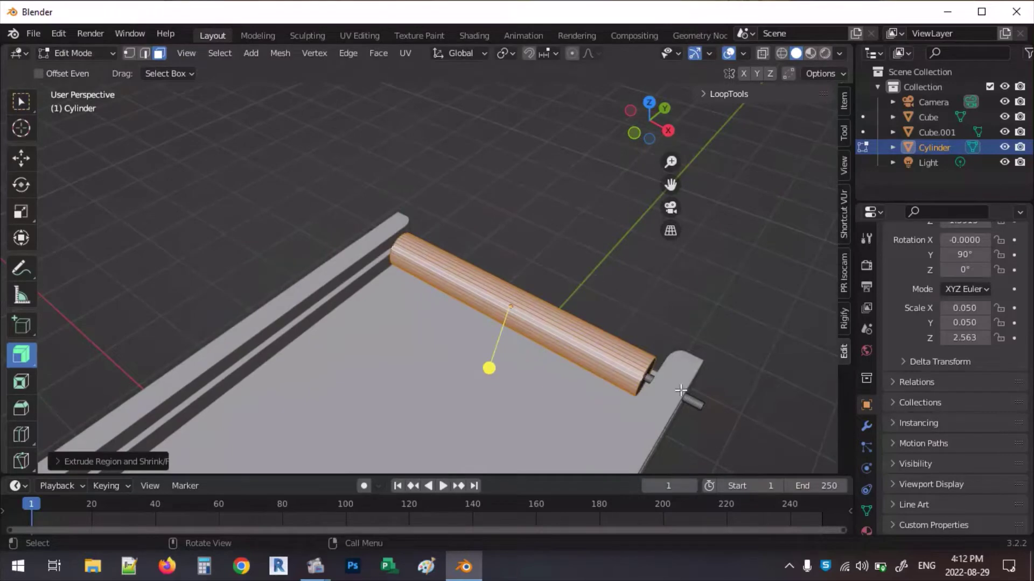
Slim the roller's thickness down and return to box selection.
middle_click_drag(681, 392, 512, 309)
scroll(308, 266, "up", 3)
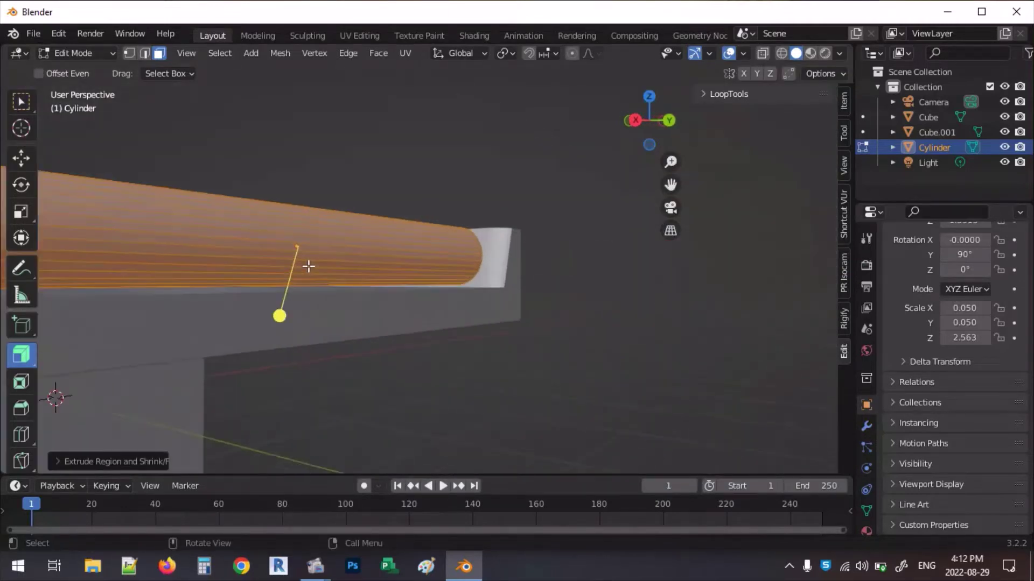
scroll(308, 266, "up", 2)
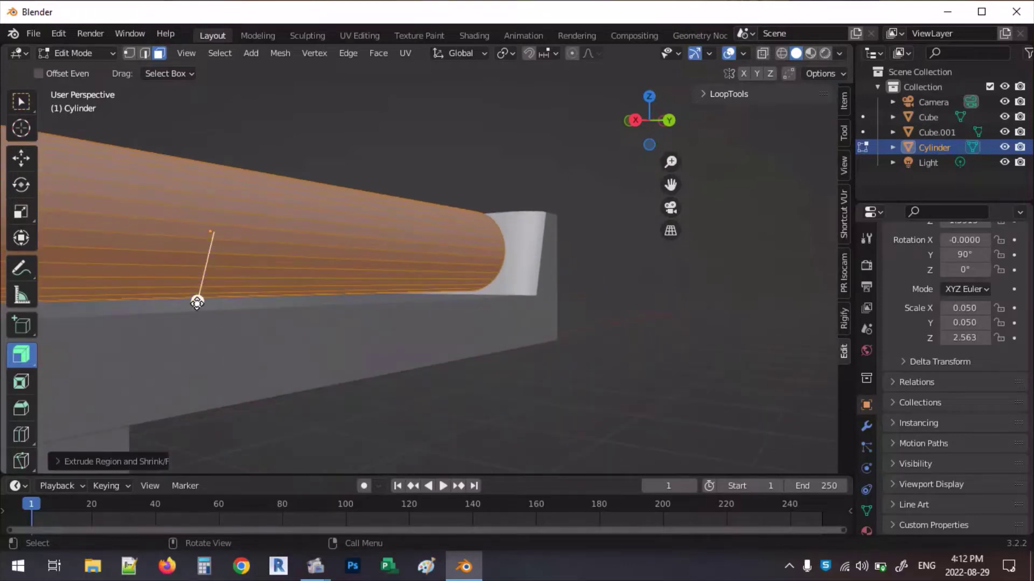
left_click_drag(195, 305, 268, 244)
middle_click_drag(649, 280, 539, 345)
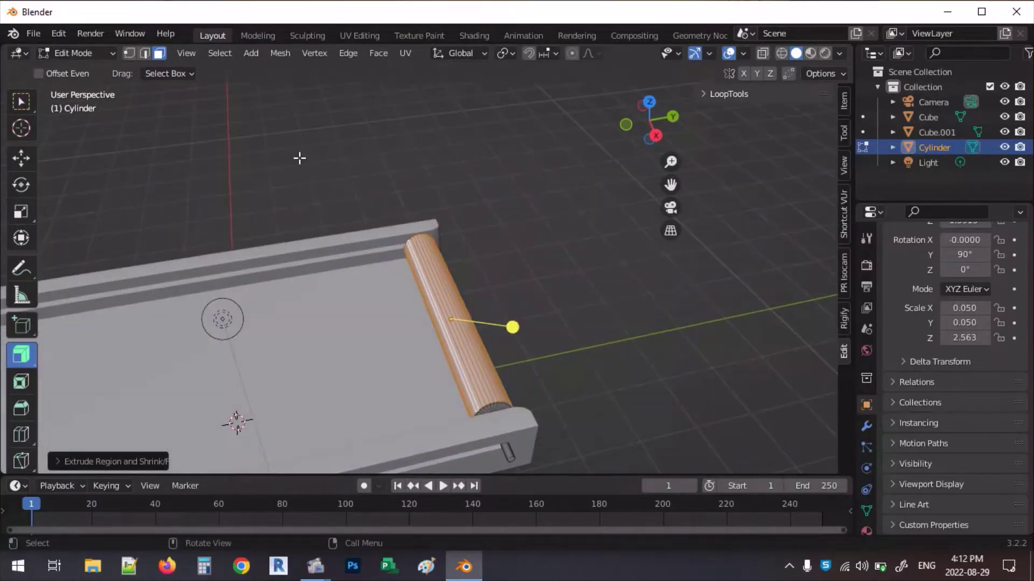
left_click(26, 103)
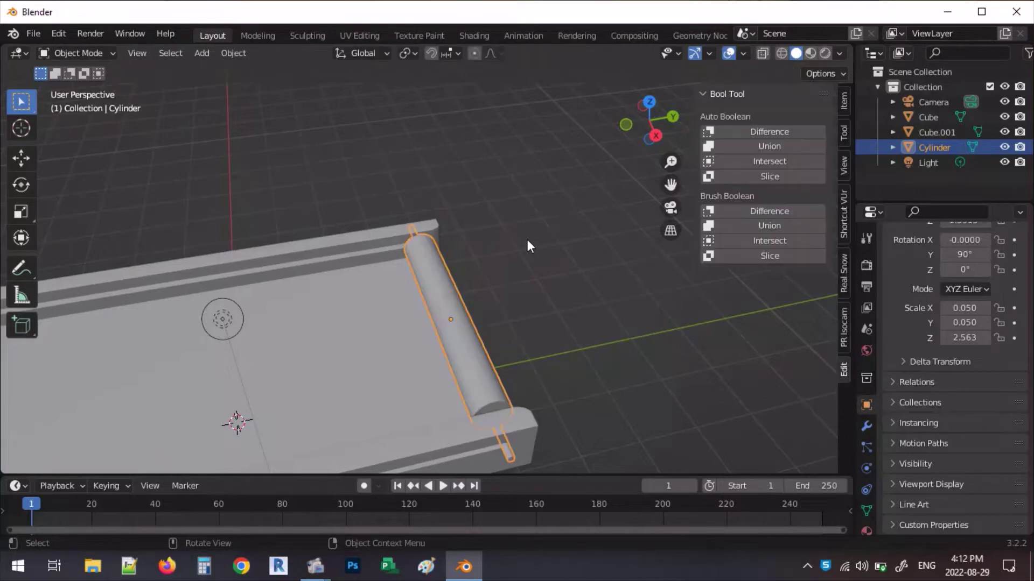
middle_click_drag(527, 240, 497, 312)
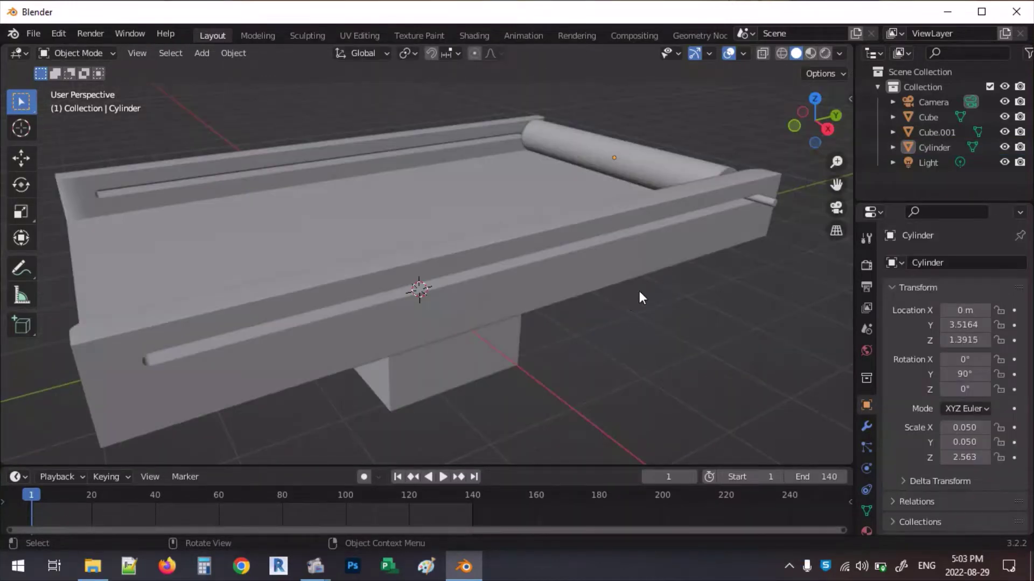
Set the roller Cylinder to ZYX Euler rotation and keyframe its location and rotation at frame 1.
left_click(647, 169)
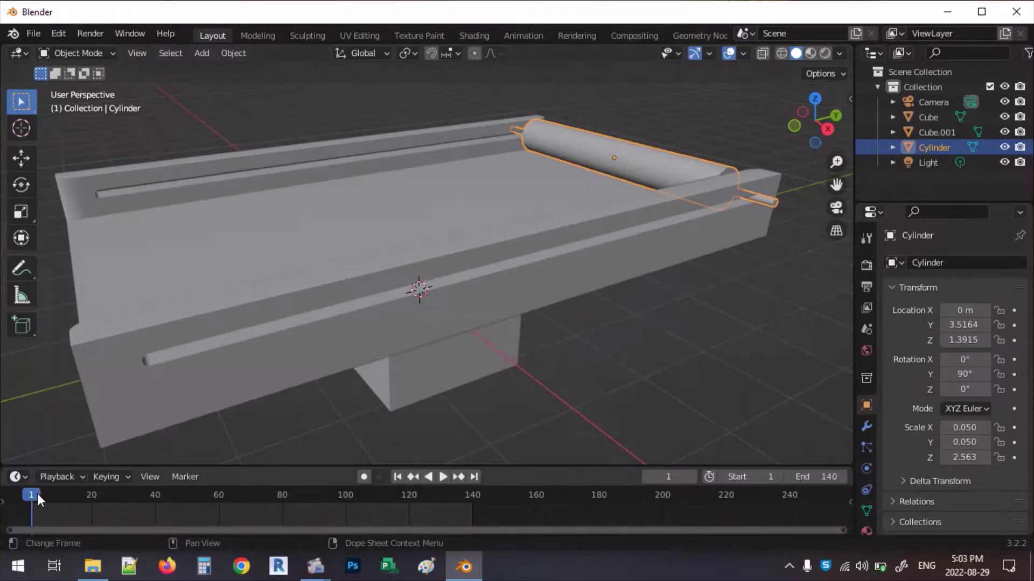
left_click(978, 407)
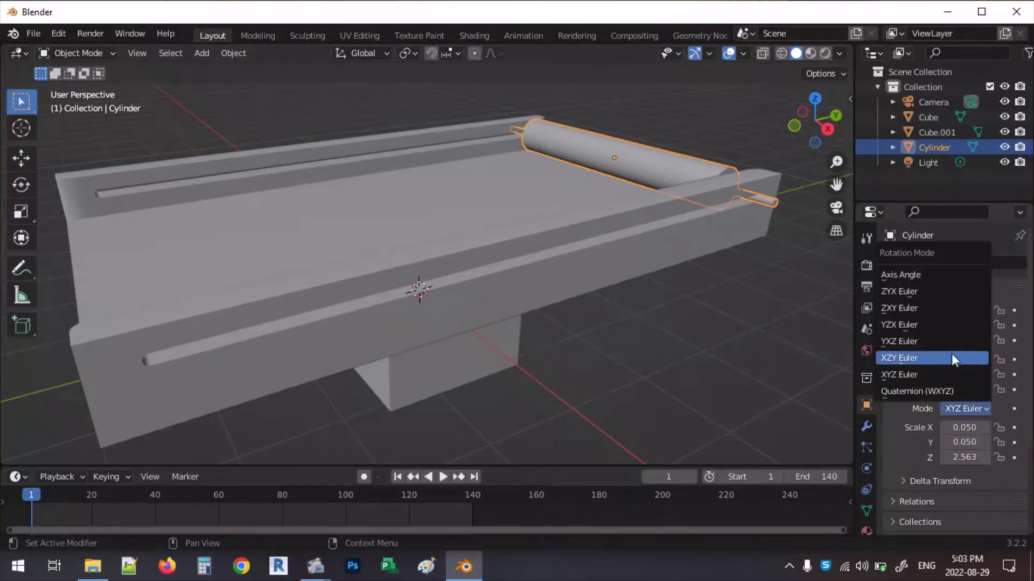
left_click(914, 292)
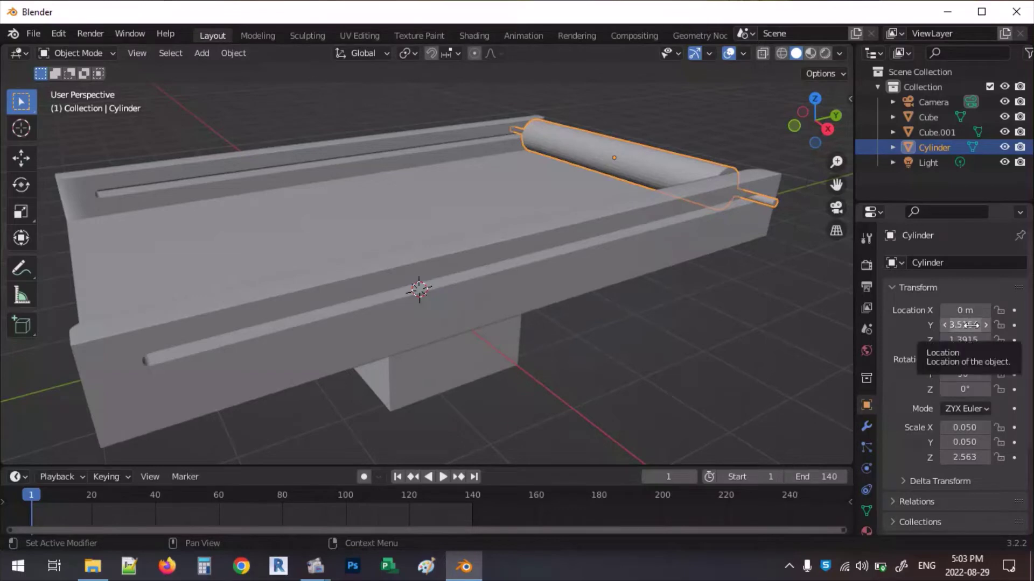
key("i")
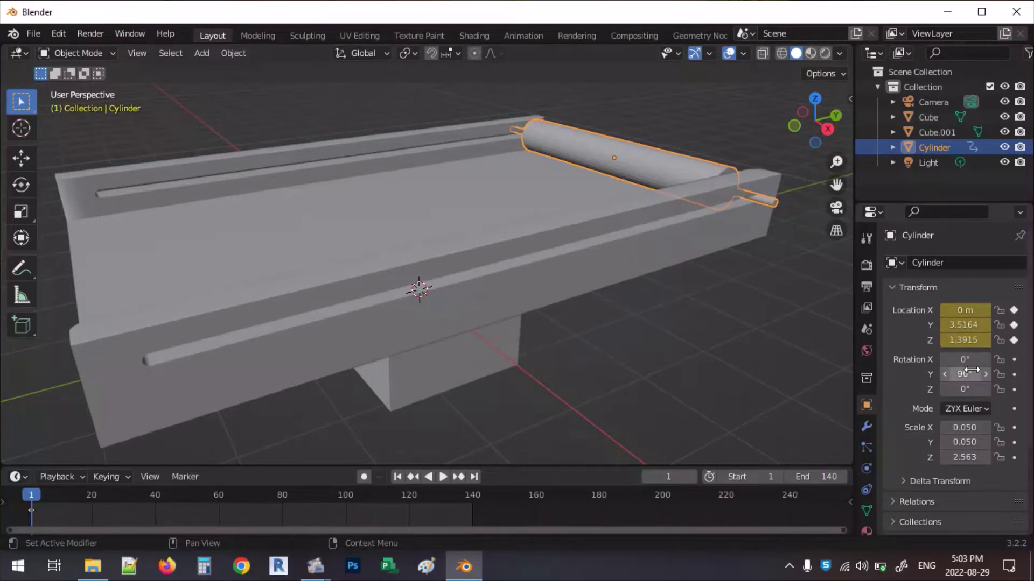
key("i")
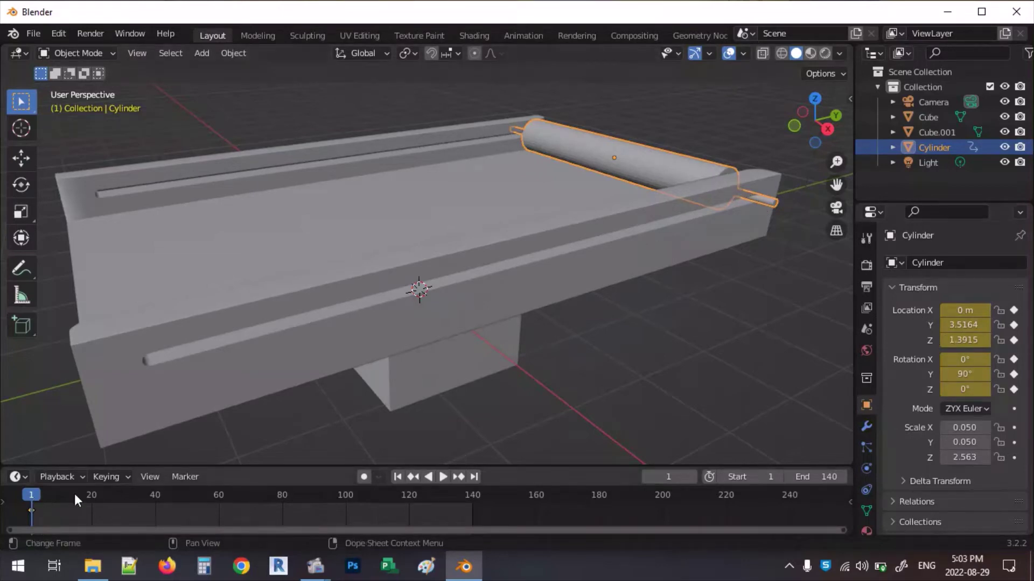
At frame 120, move the roller along Y to the tray's opposite end (Y -3.5032).
left_click(678, 474)
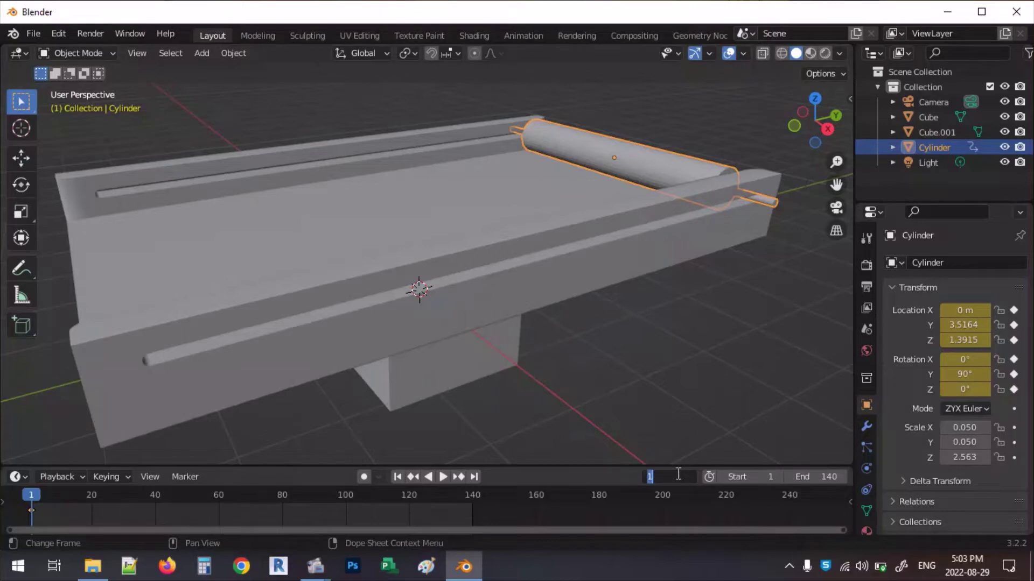
type("120")
key("Return")
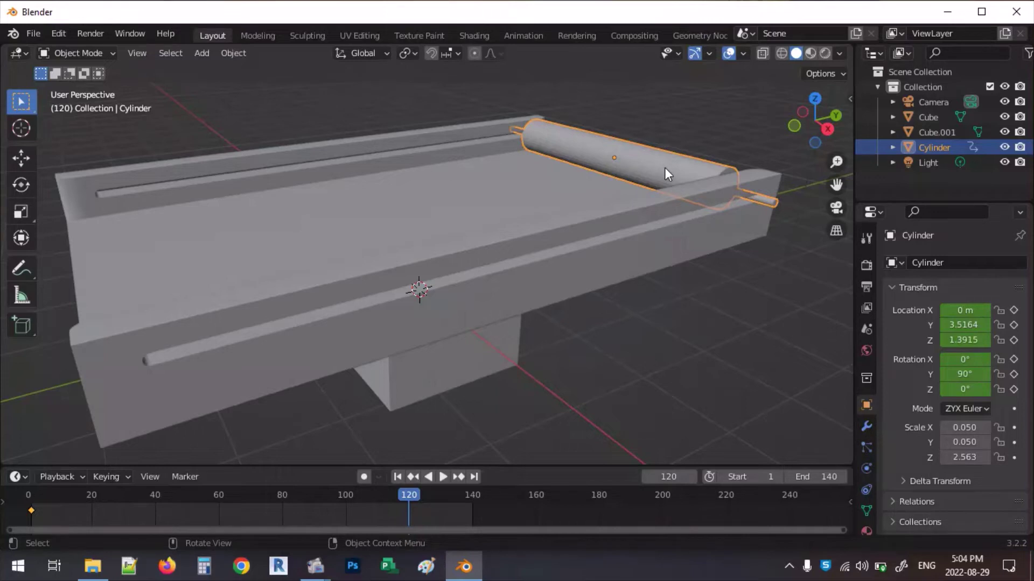
key("g")
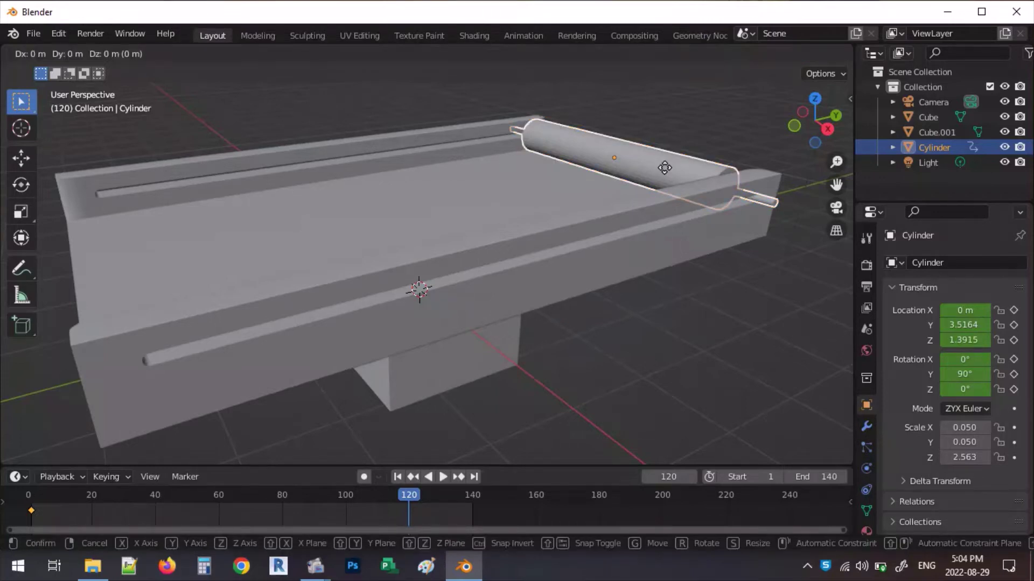
key("y")
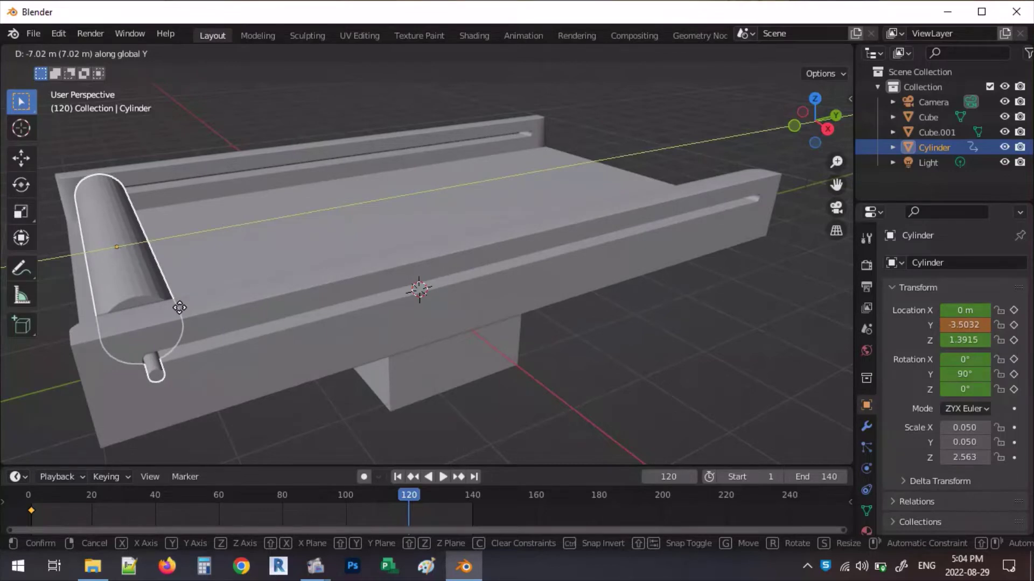
left_click(179, 308)
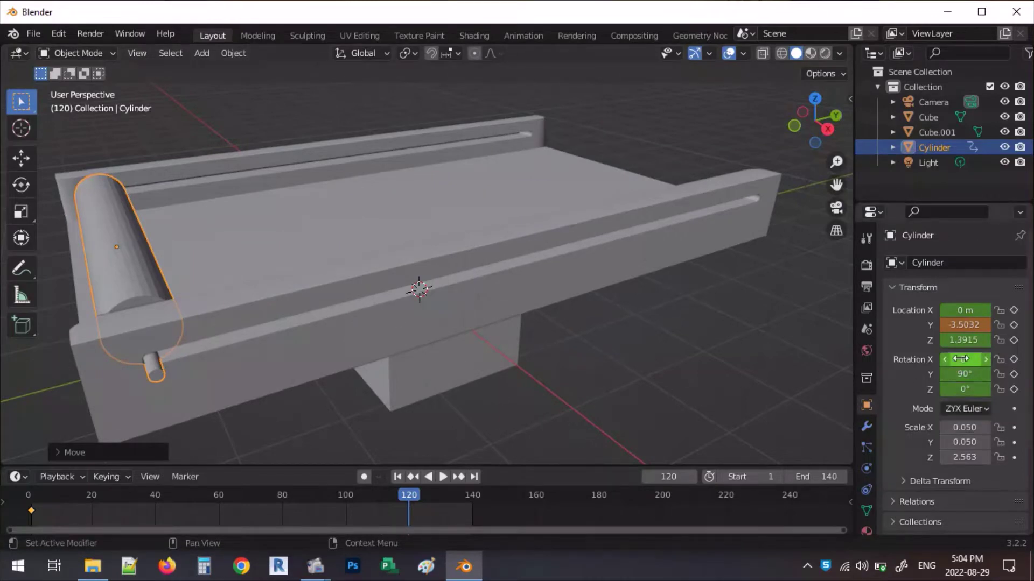
Set the roller's X rotation to 800°, keyframe location and rotation at frame 120, and preview playback.
left_click_drag(965, 360, 1033, 359)
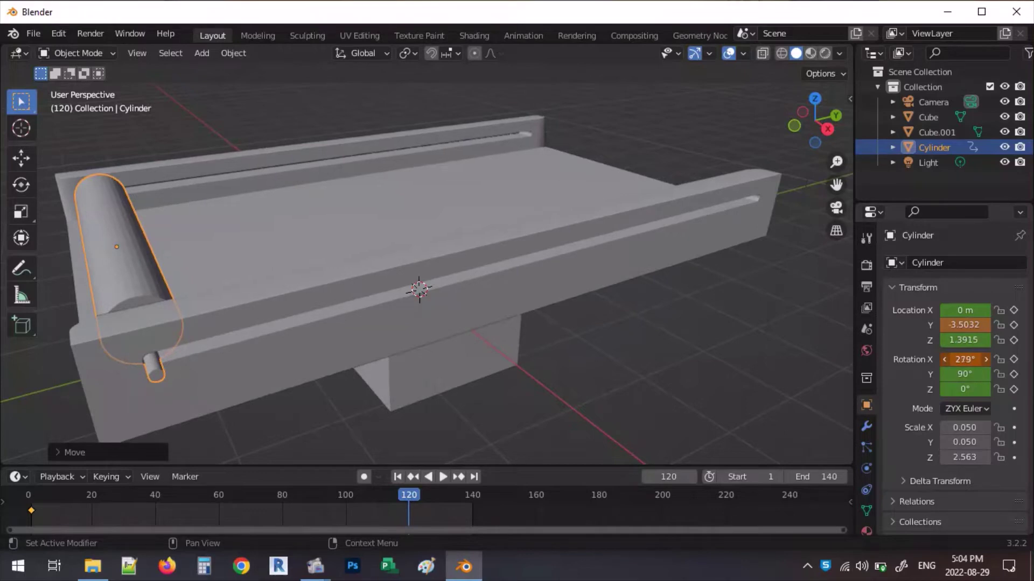
left_click_drag(965, 359, 1017, 360)
left_click(958, 359)
type("800")
key("Return")
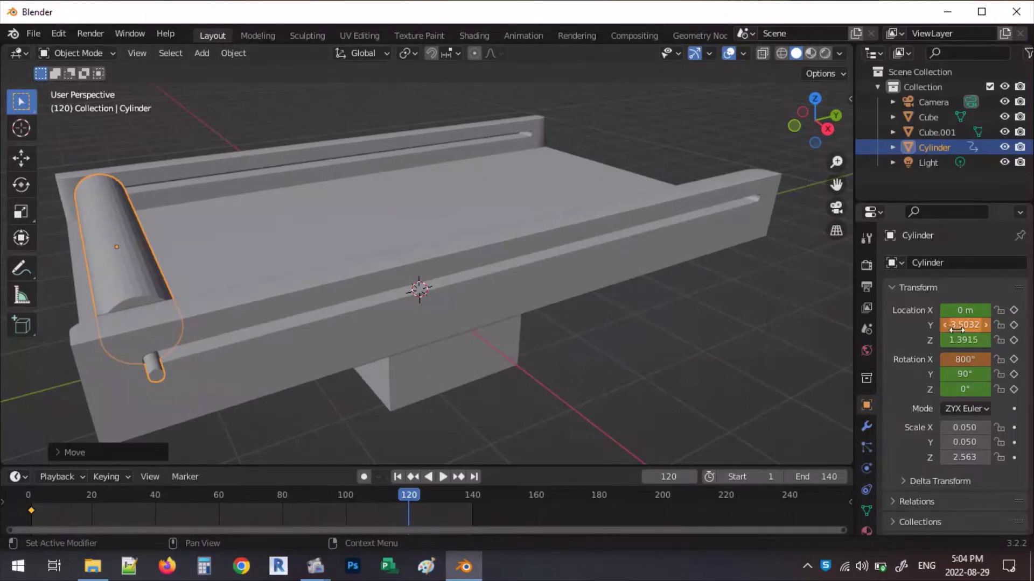
key("i")
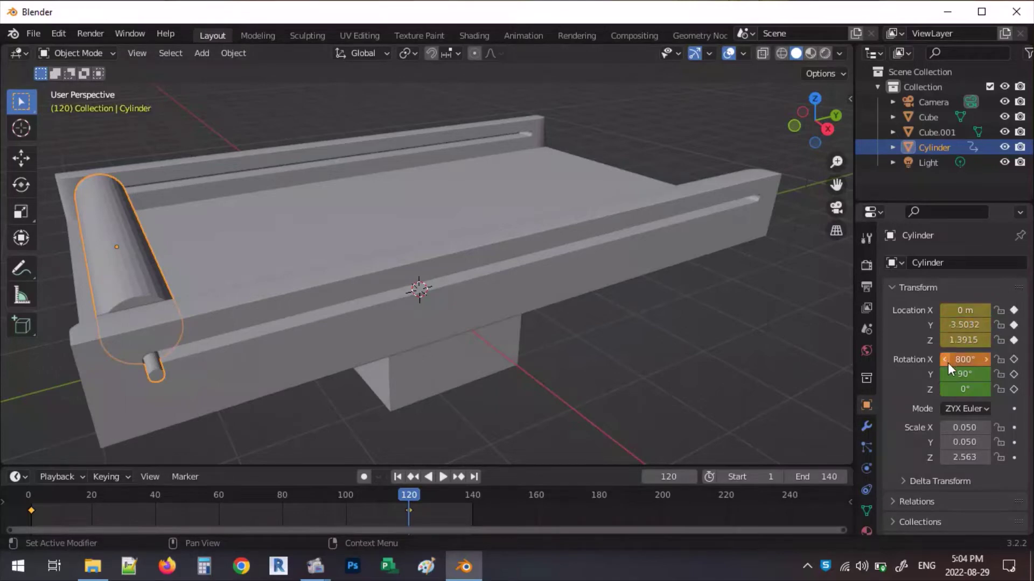
key("i")
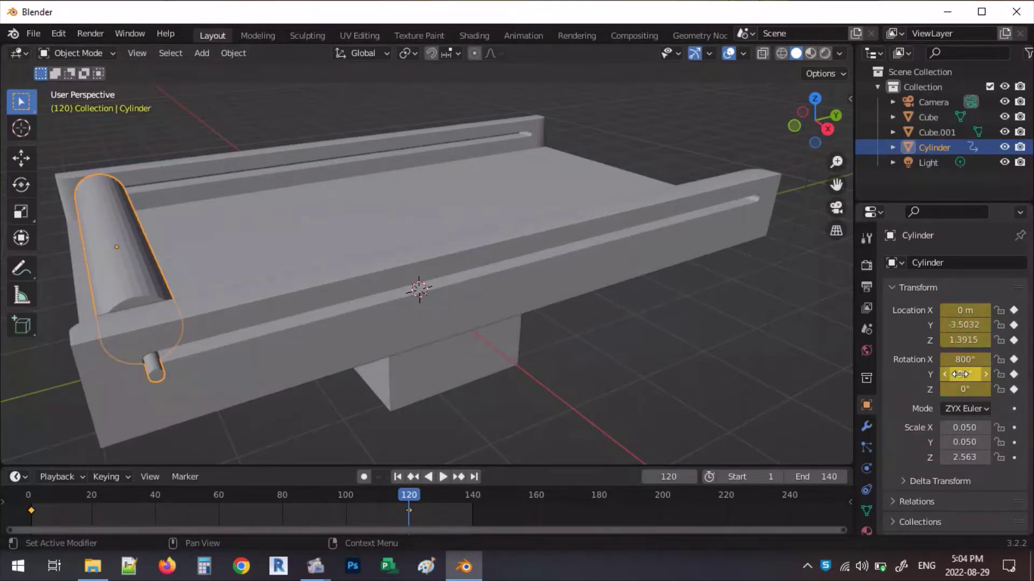
left_click(442, 476)
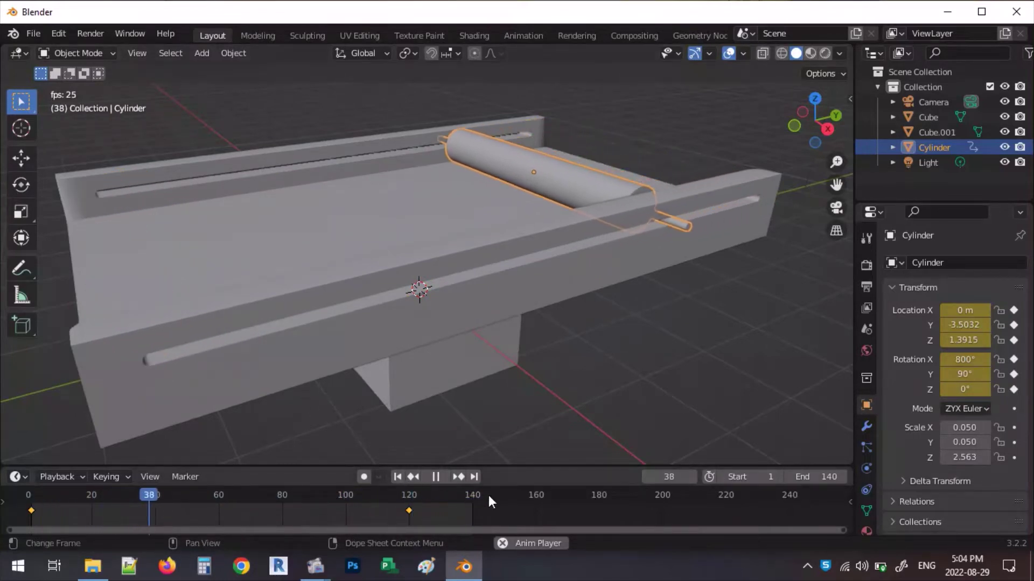
left_click(436, 476)
Copy the frame 1 keyframe to frame 140 and play back the result.
left_click(474, 477)
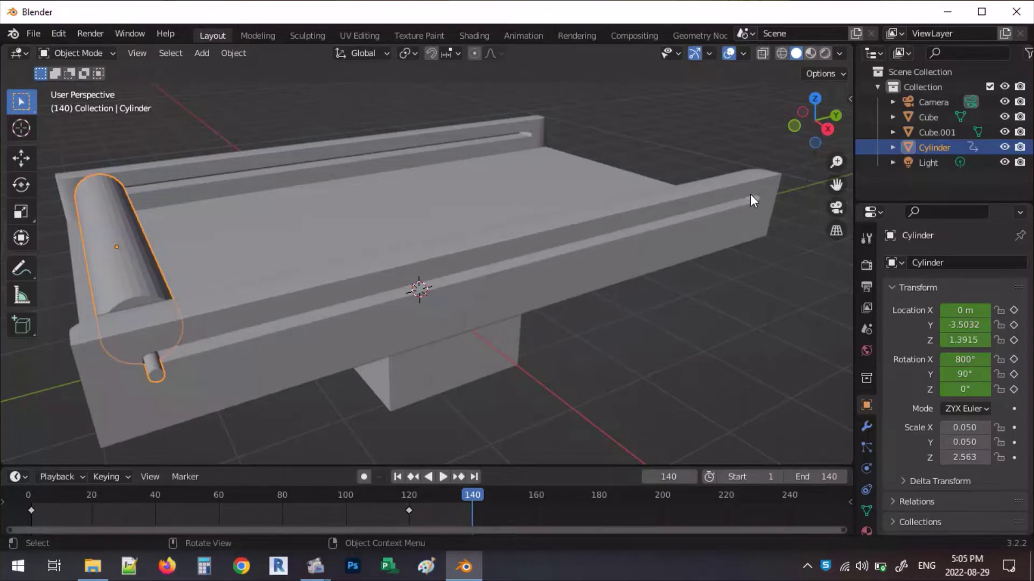
right_click(31, 510)
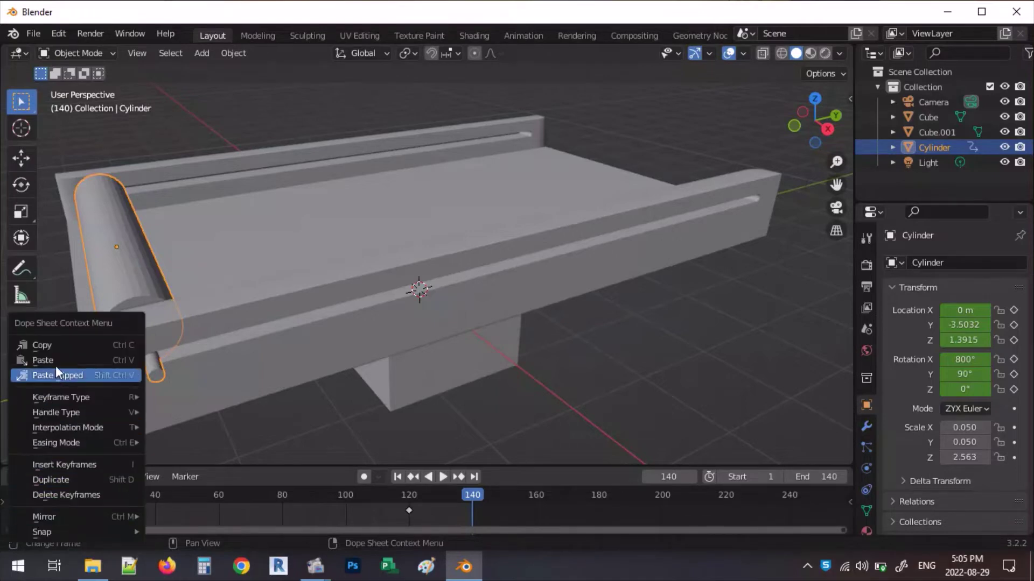
left_click(51, 344)
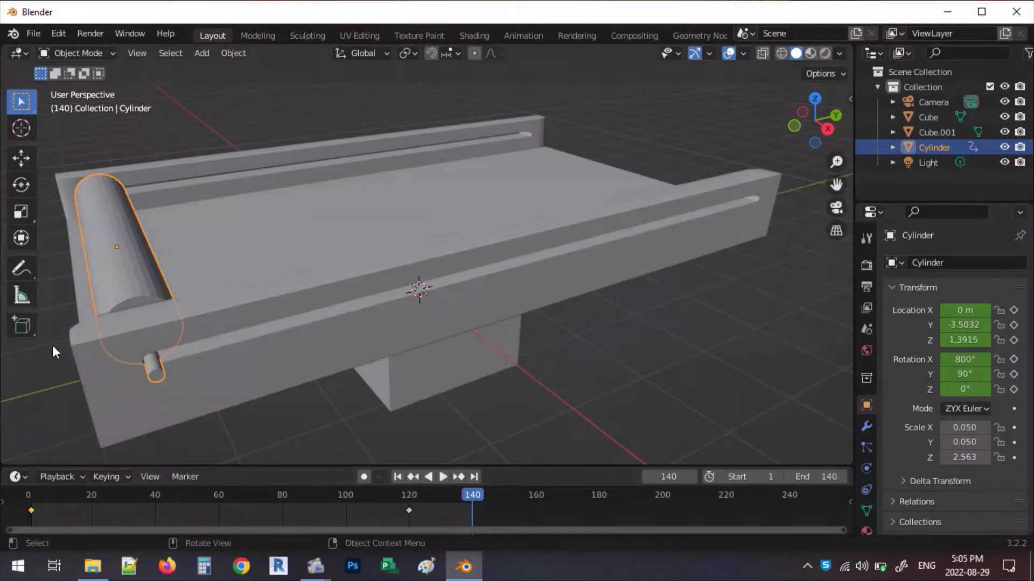
right_click(471, 496)
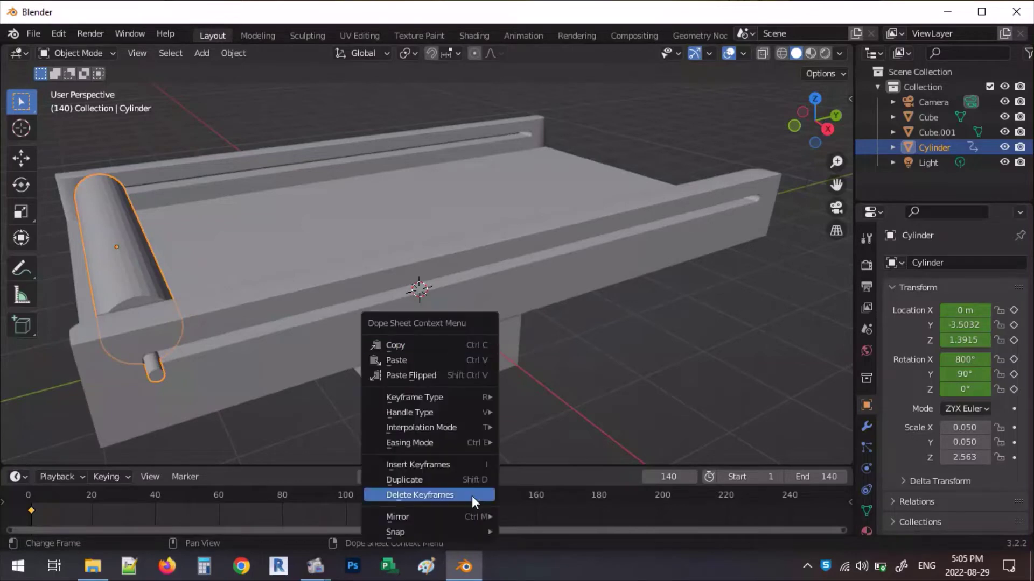
left_click(409, 367)
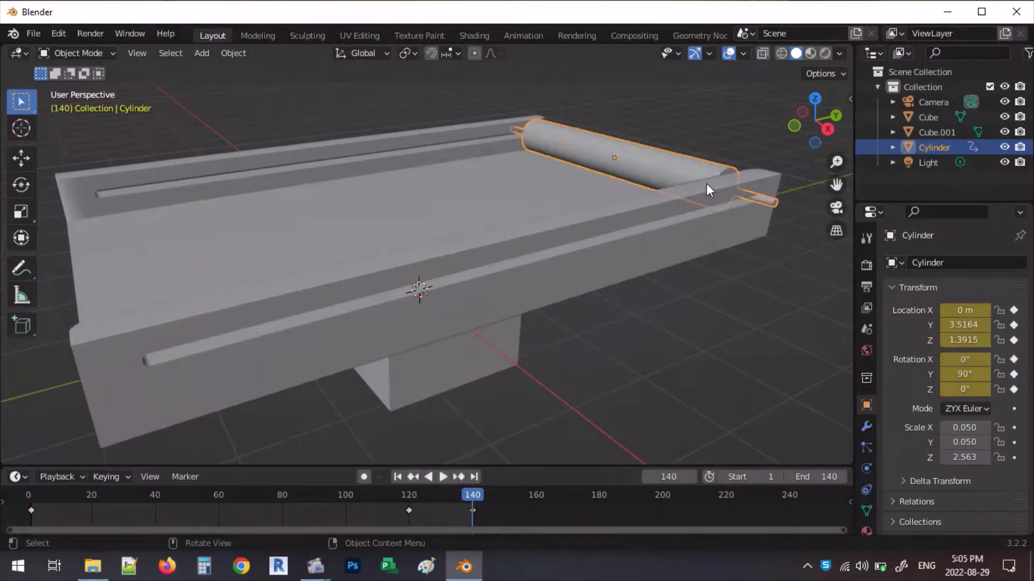
left_click(446, 476)
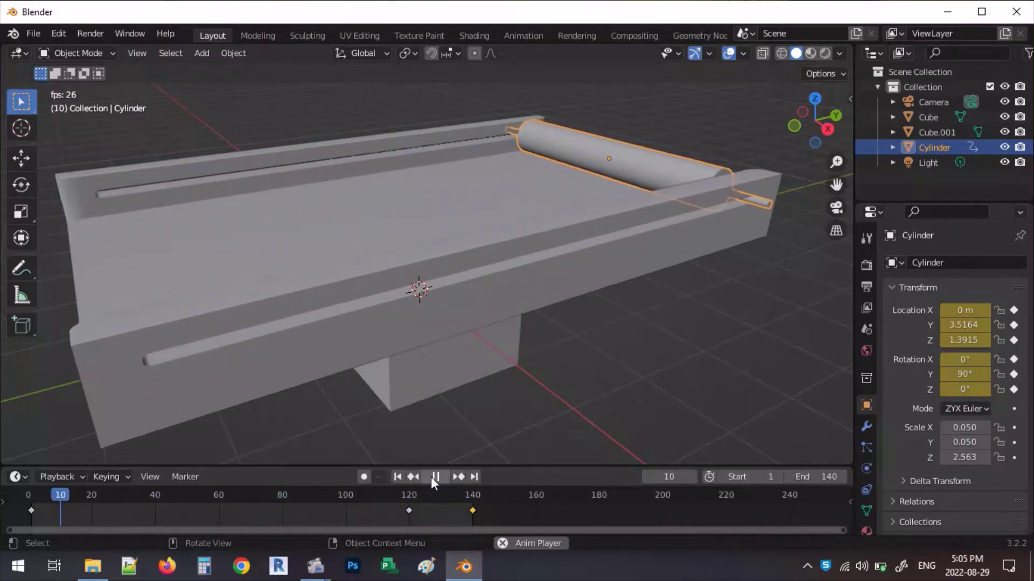
left_click(433, 476)
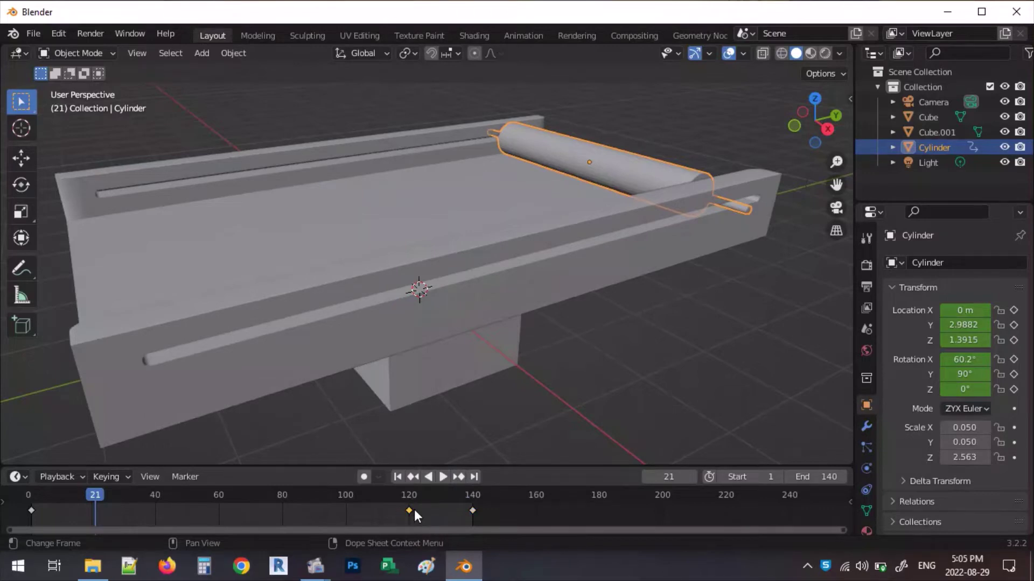
Move the middle keyframe from frame 120 to 100 and review the roll at frames 100, 140 and 1.
left_click_drag(408, 510, 345, 512)
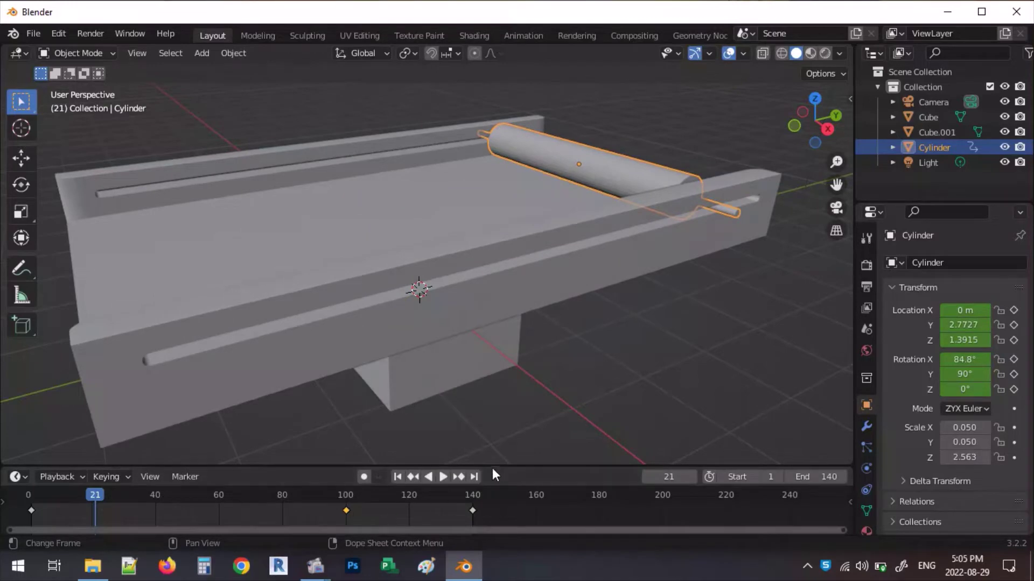
left_click(444, 479)
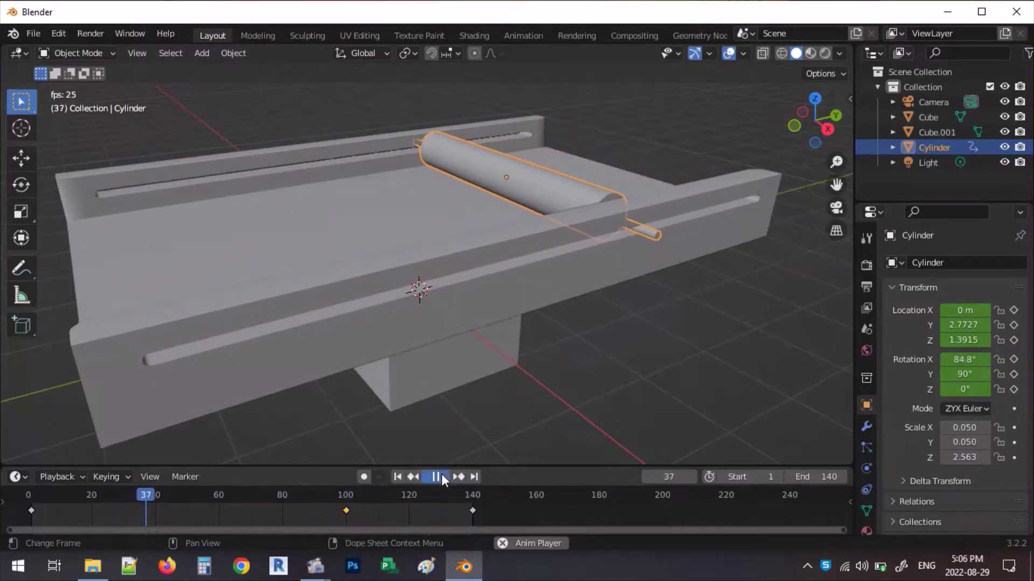
left_click(443, 477)
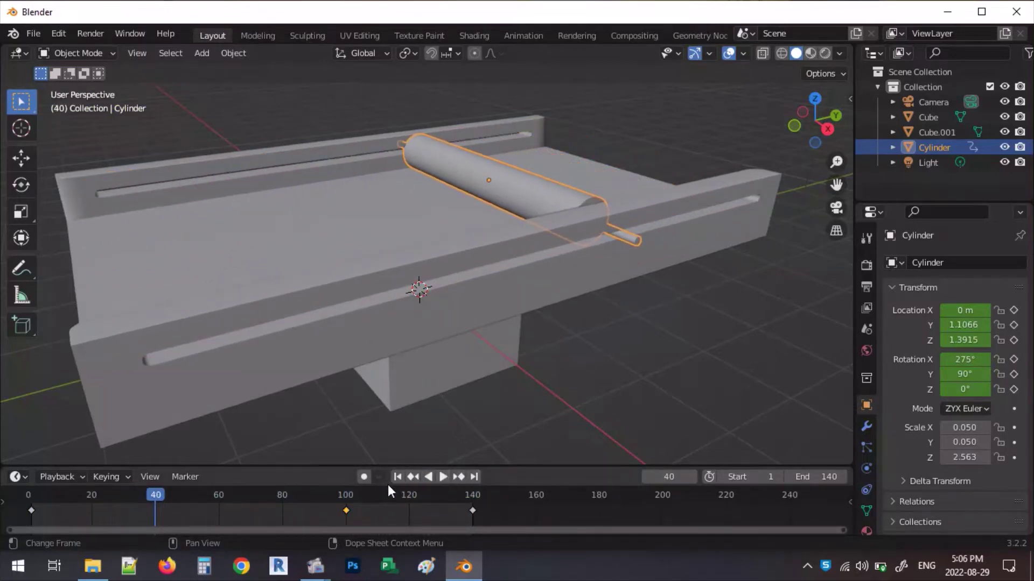
left_click(458, 477)
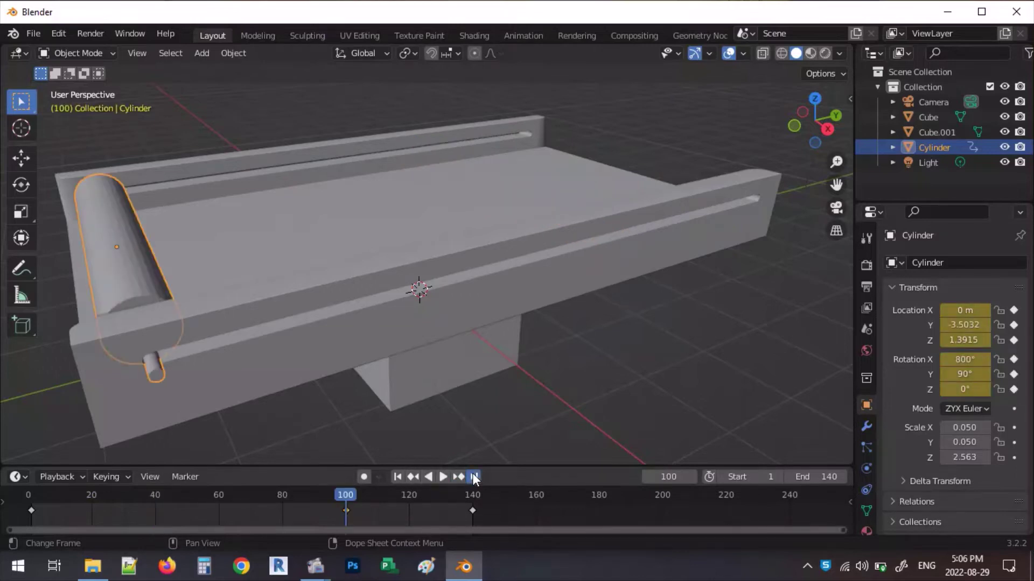
left_click(474, 477)
left_click(398, 477)
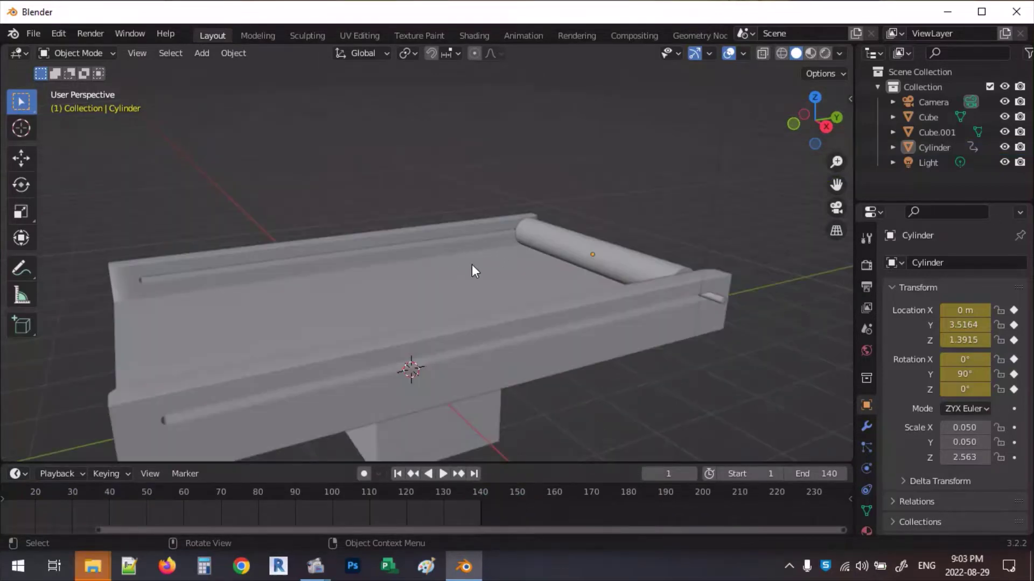
Add a UV Sphere mesh to the scene.
mouse_move(471, 265)
middle_mouse_down()
mouse_move(529, 253)
mouse_move(496, 265)
mouse_move(490, 250)
mouse_move(503, 257)
mouse_move(491, 268)
middle_mouse_up()
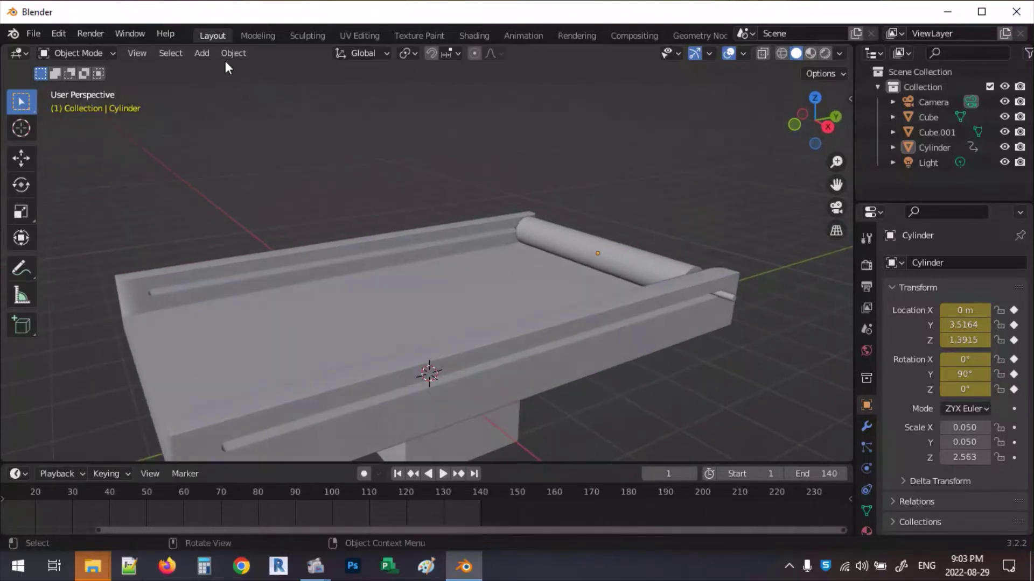
left_click(201, 53)
mouse_move(289, 71)
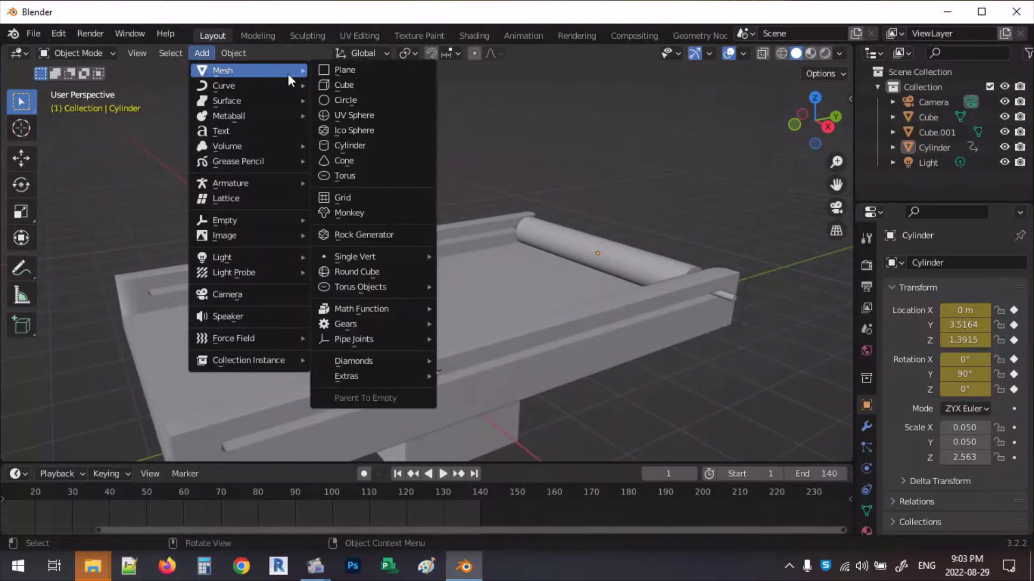
left_click(346, 116)
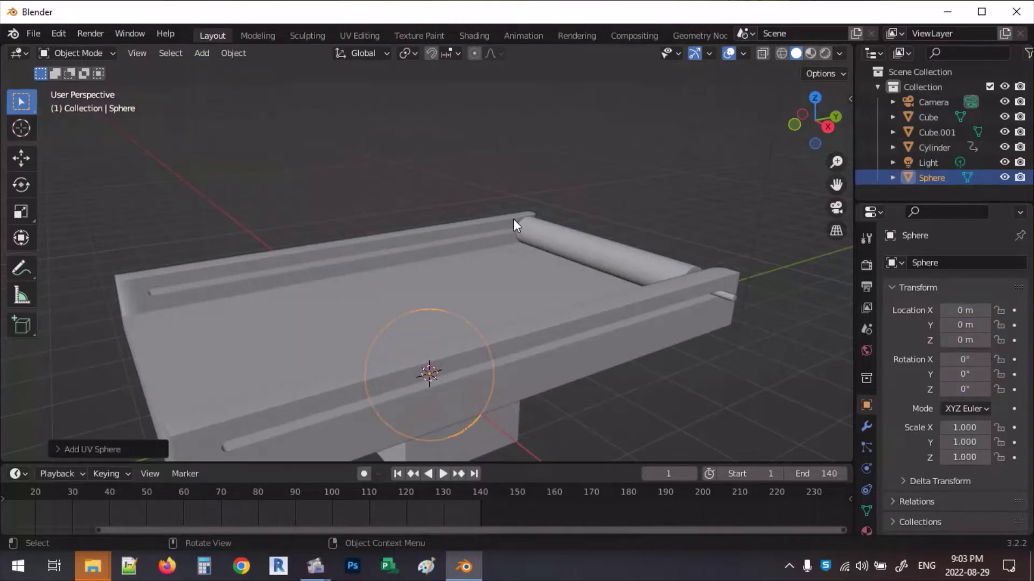
Raise the sphere to Z 3.9284, scale it to 0.091, and show its material settings.
key("g")
key("z")
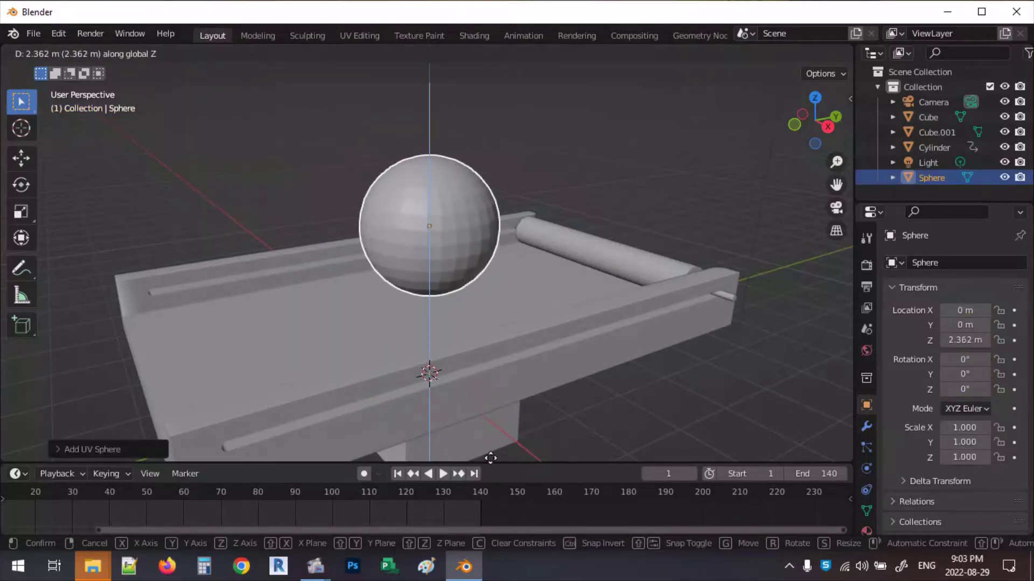
left_click(421, 363)
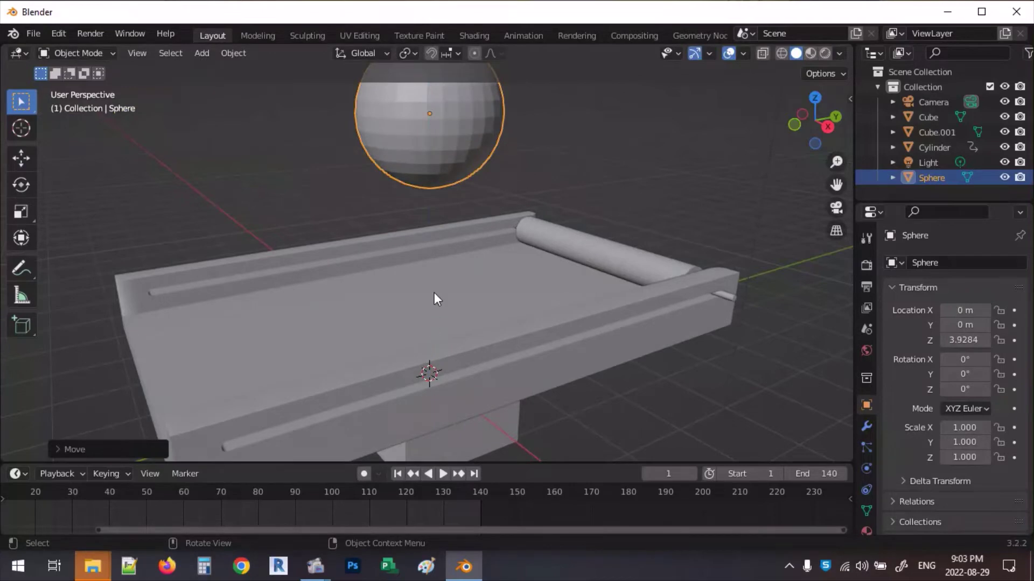
key("s")
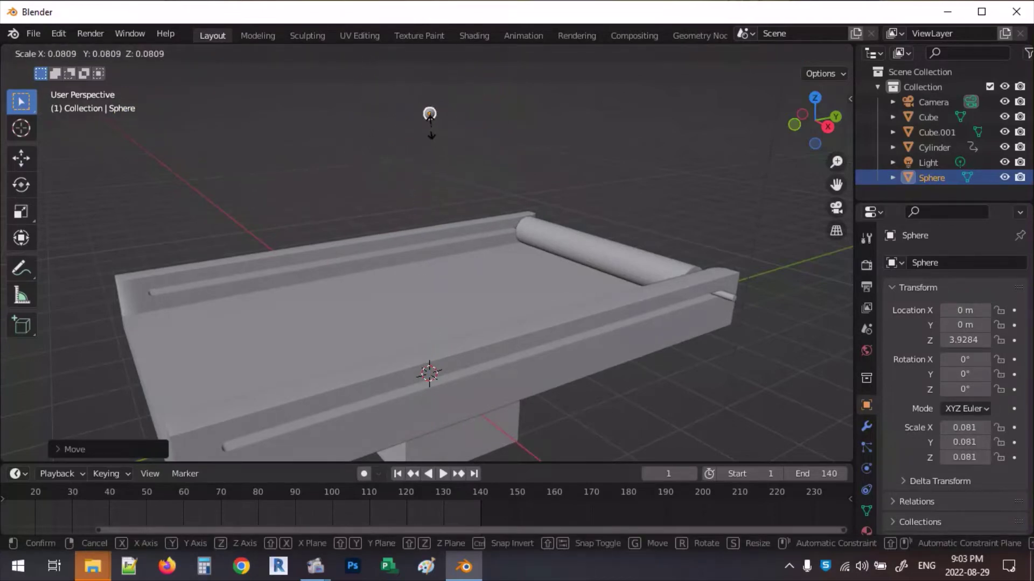
left_click(428, 113)
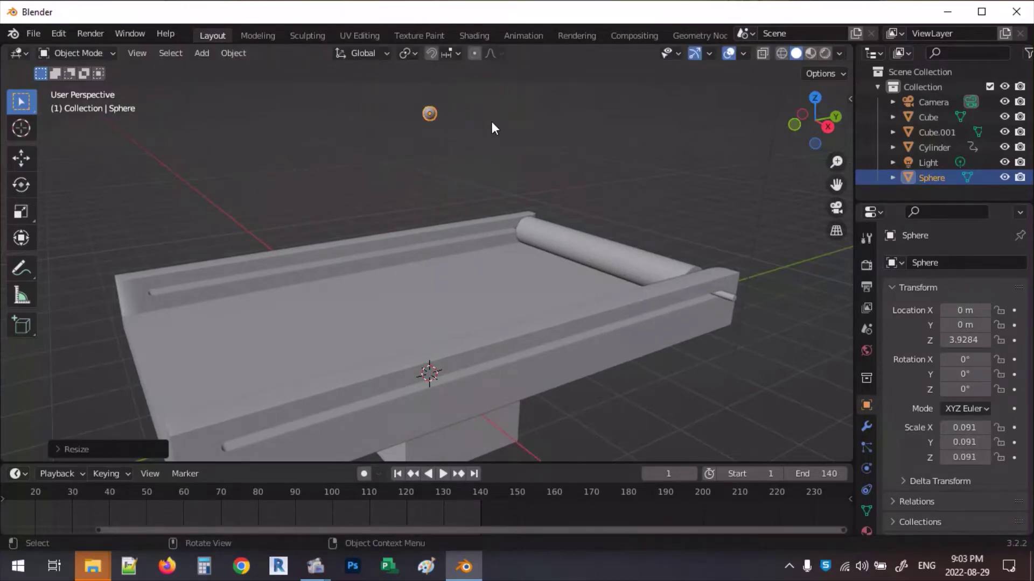
middle_click_drag(491, 121, 460, 189)
scroll(431, 194, "up", 2)
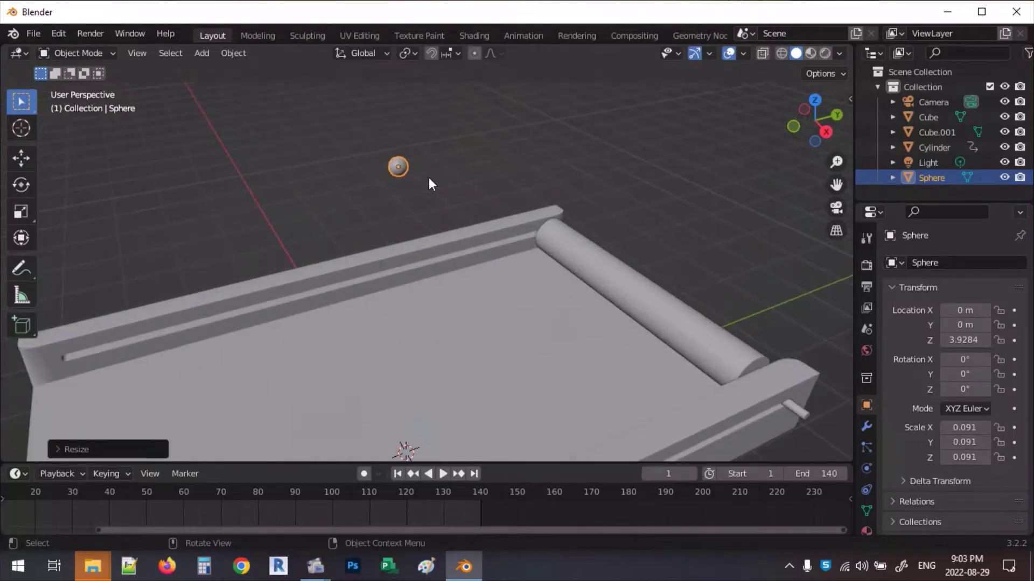
scroll(864, 479, "down", 2)
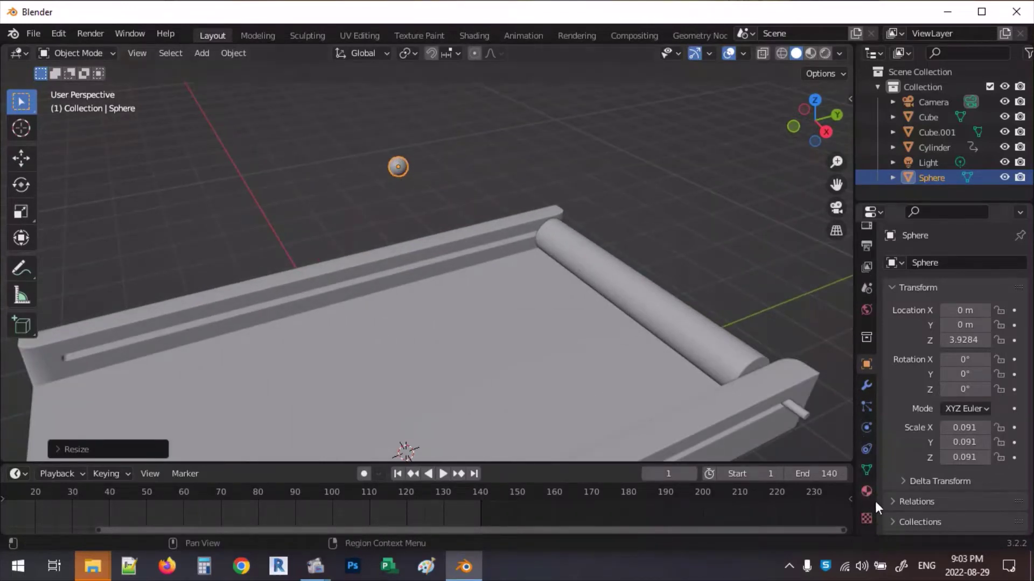
left_click(867, 491)
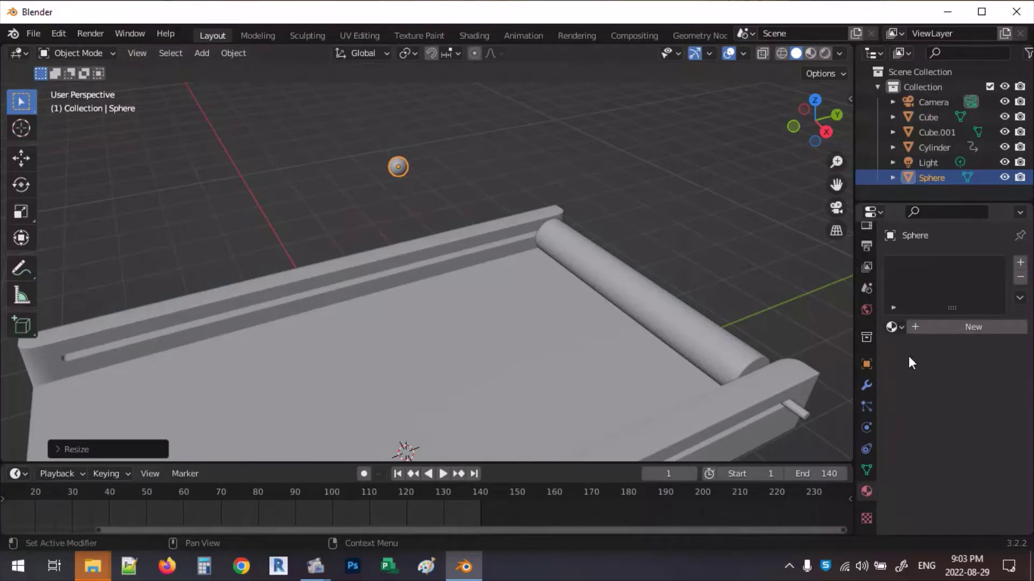
Give the sphere a new material whose Base Color is an image texture from Desktop/Blender practice/index.jpg.
left_click(915, 328)
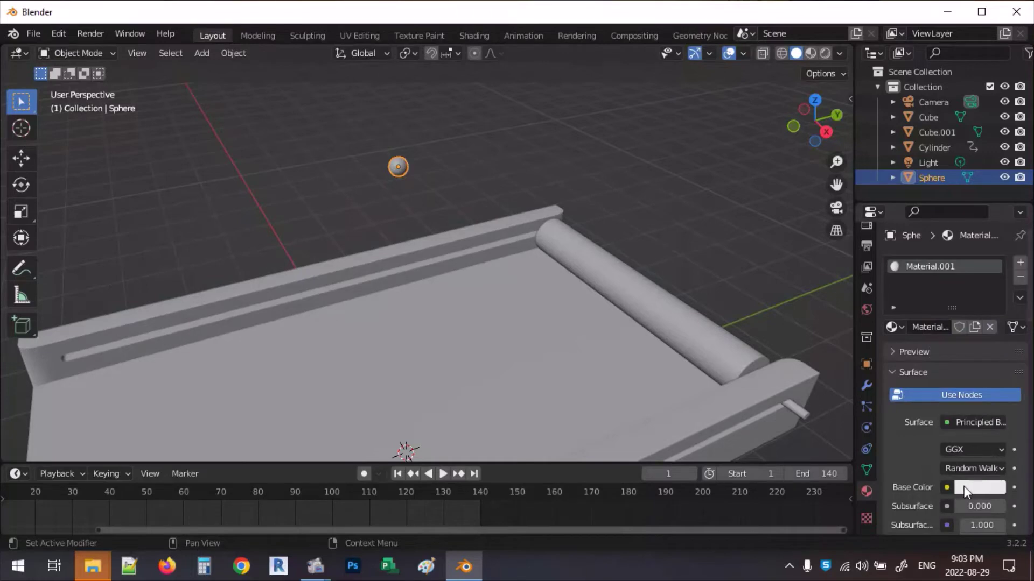
left_click(946, 488)
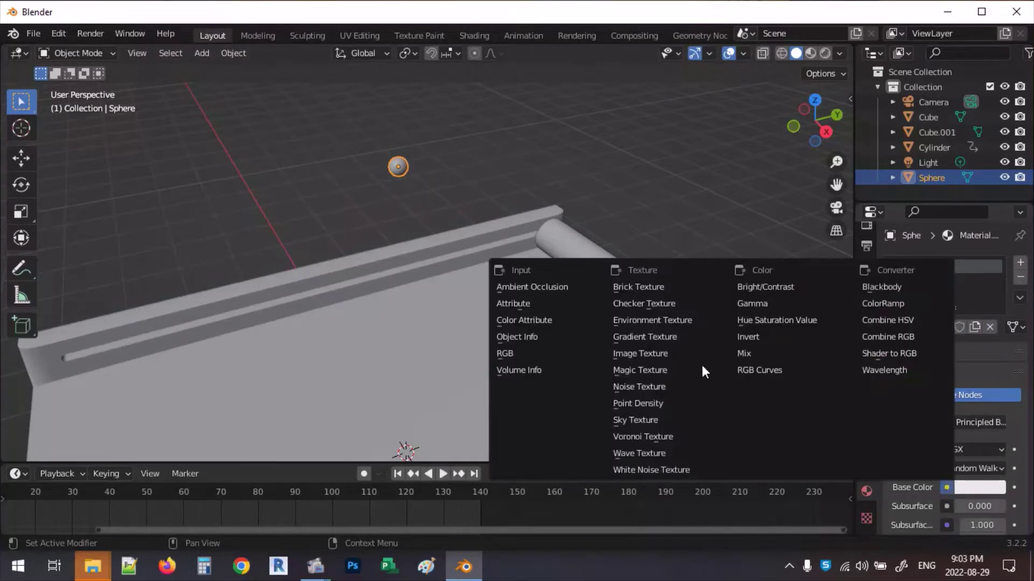
left_click(644, 353)
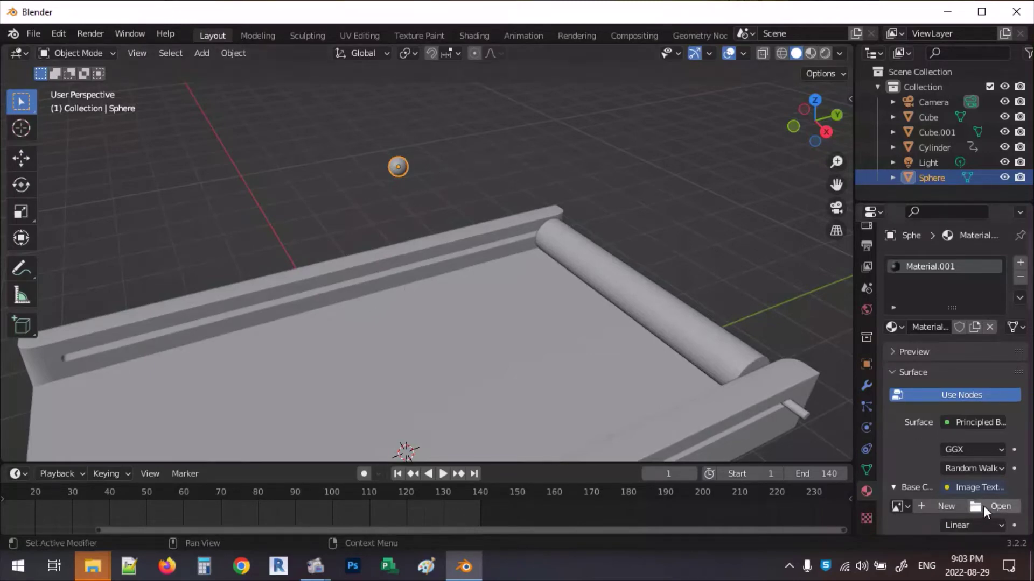
scroll(956, 435, "down", 4)
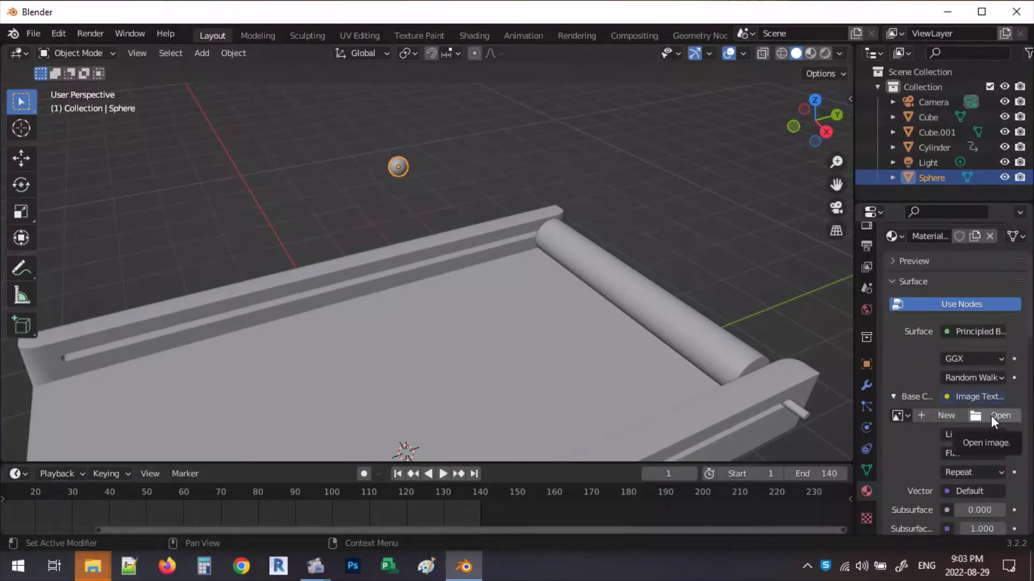
left_click(991, 415)
left_click(163, 224)
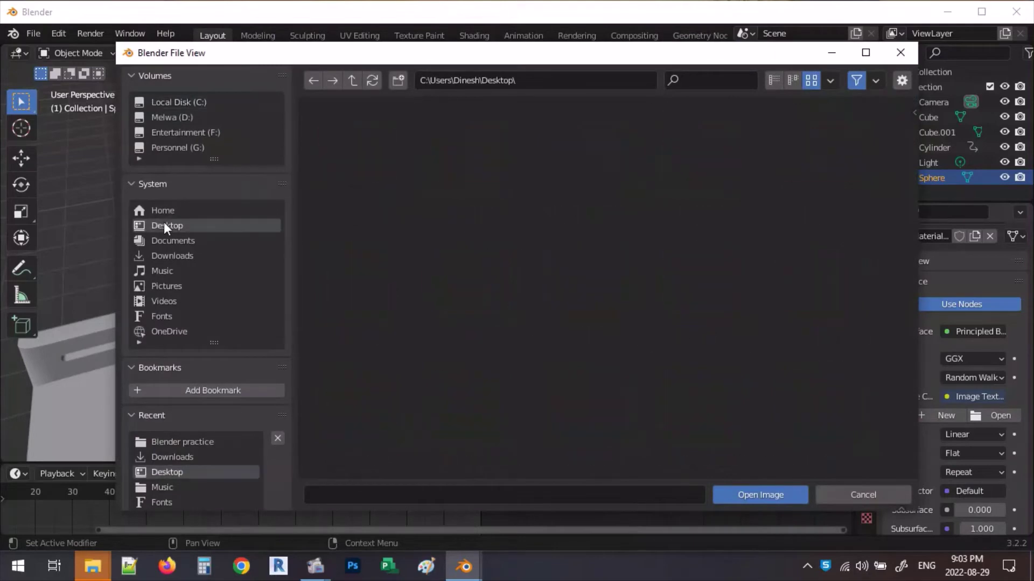
double_click(357, 160)
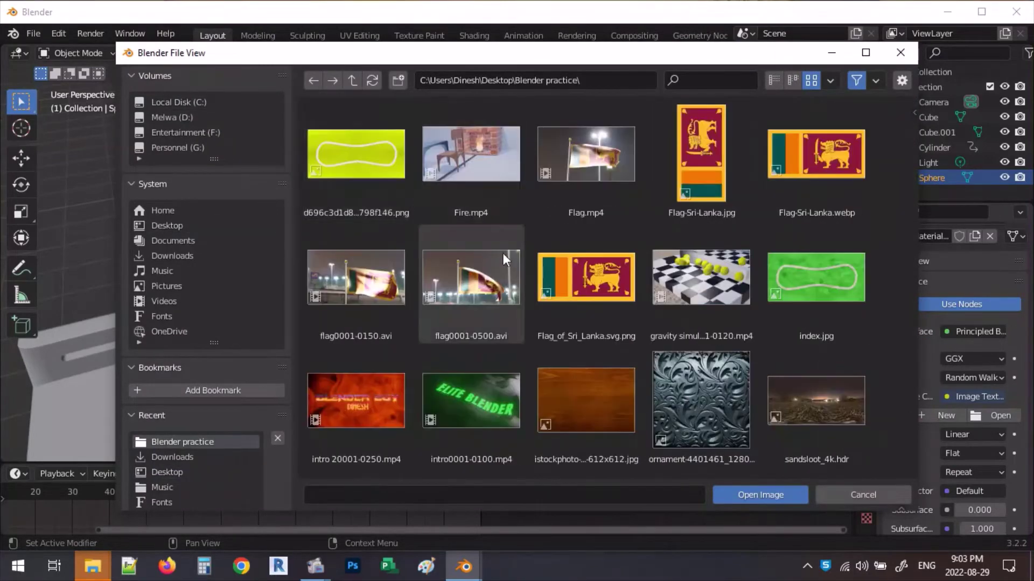
left_click(815, 275)
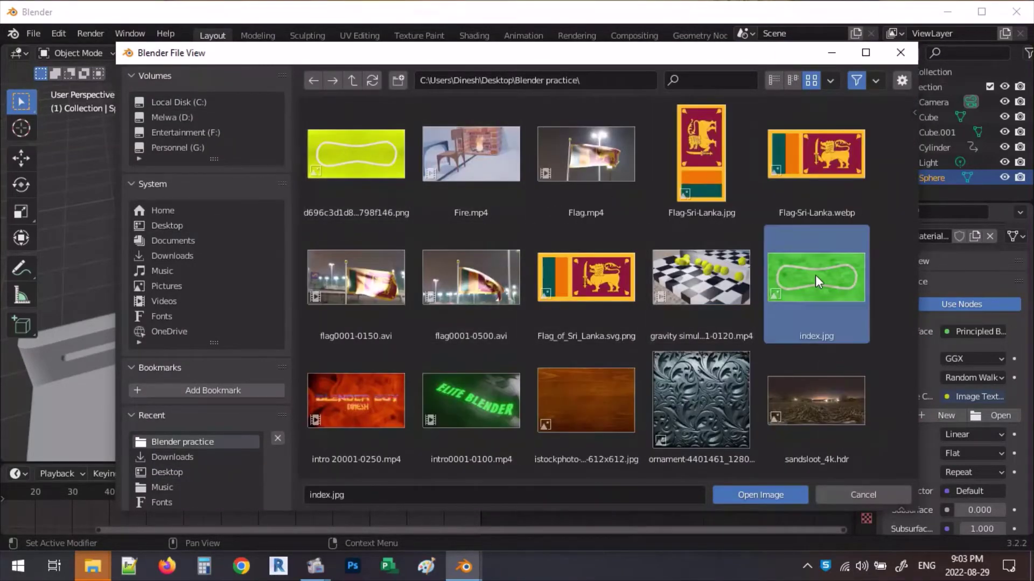
left_click(756, 487)
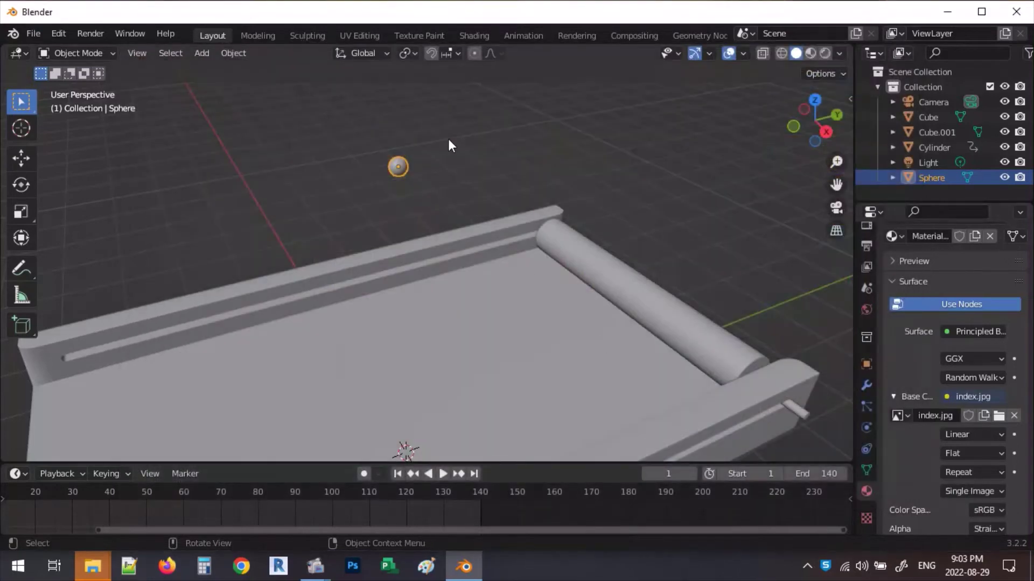
Switch to Material Preview shading, inspect the green sphere and tray, and select the tray.
left_click(811, 52)
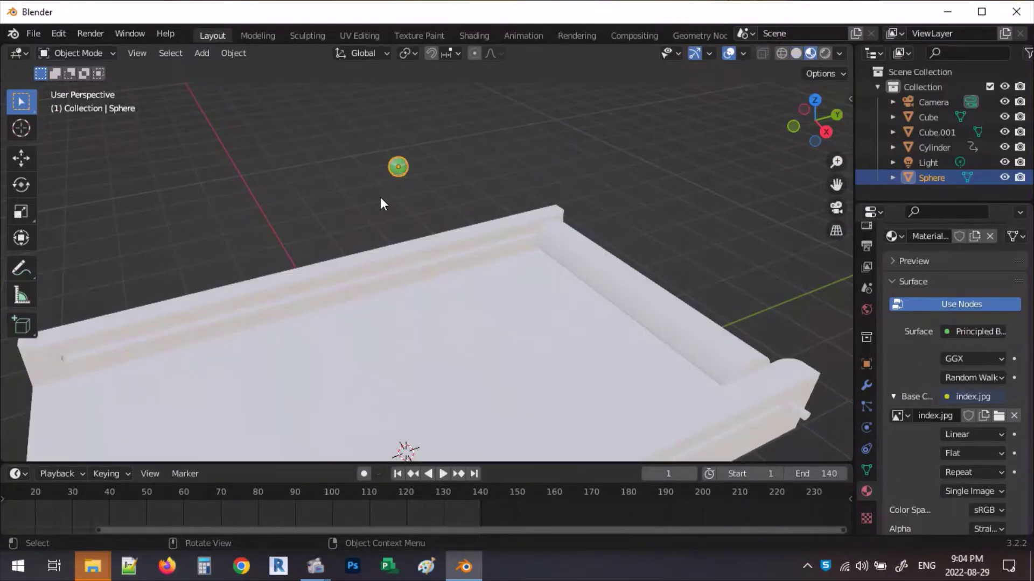
scroll(404, 164, "up", 2)
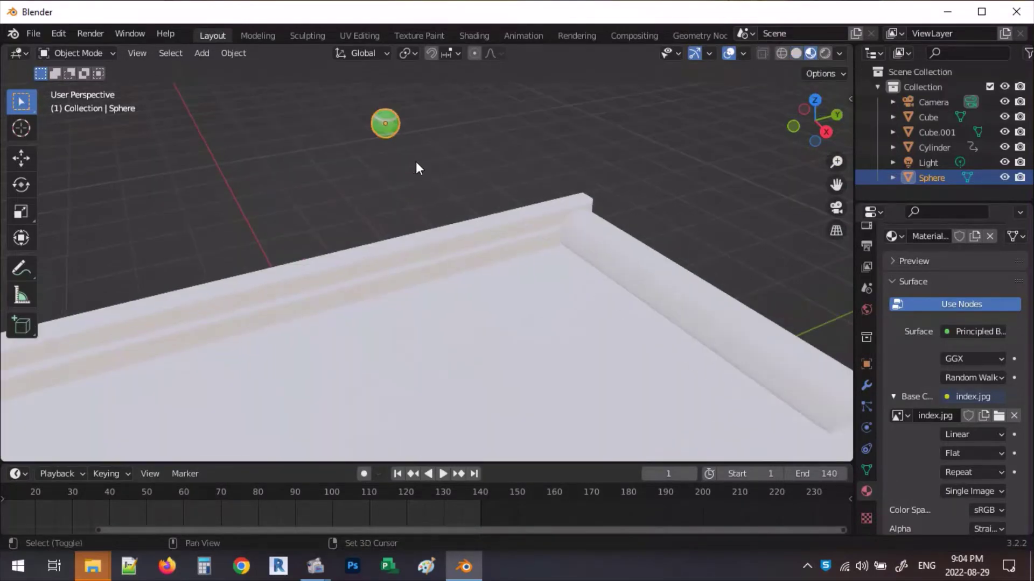
middle_click_drag(416, 164, 453, 232, "shift")
scroll(452, 240, "up", 6)
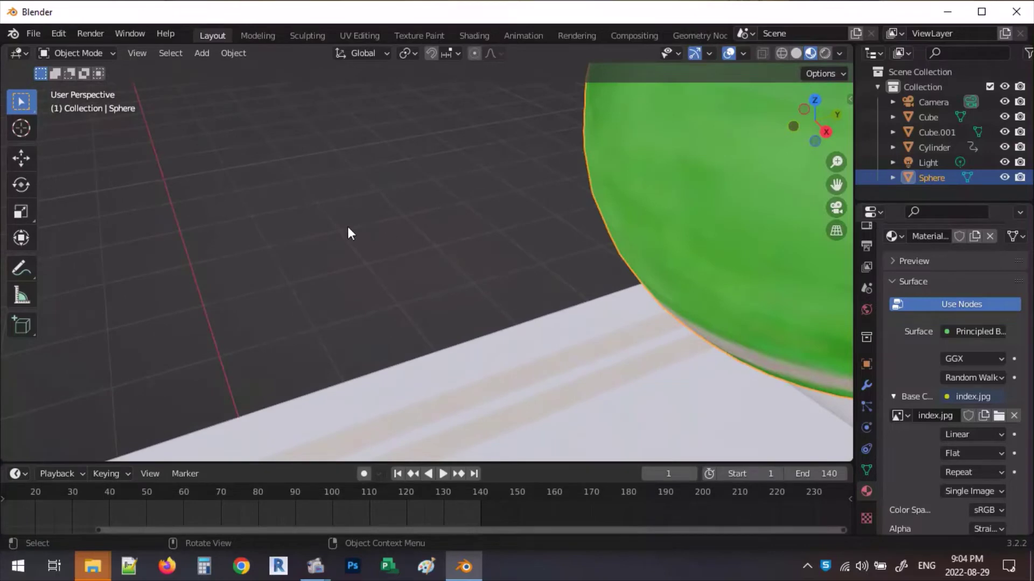
scroll(349, 231, "down", 8)
middle_click_drag(419, 245, 477, 174)
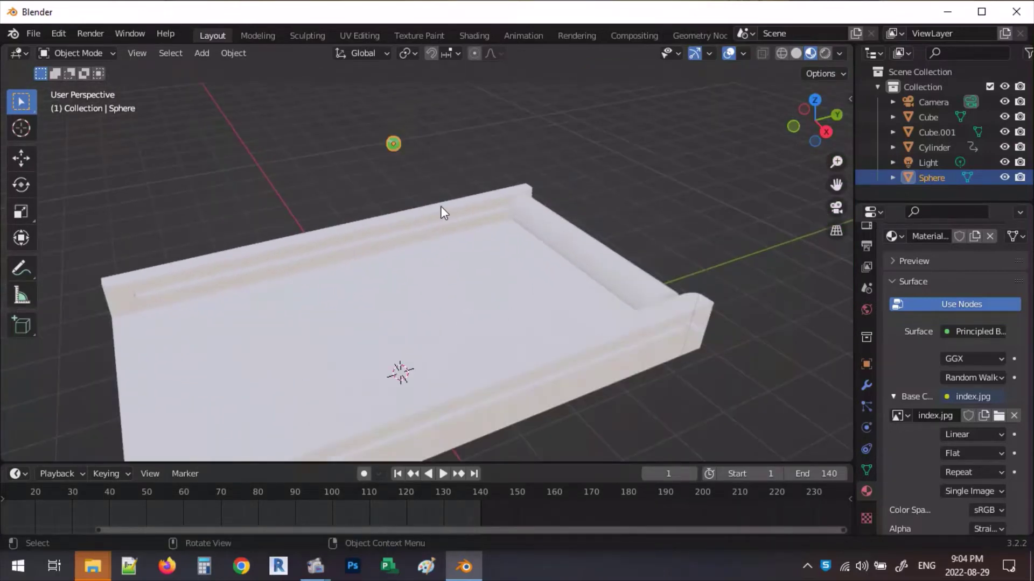
scroll(444, 242, "down", 3)
middle_click_drag(445, 273, 423, 244)
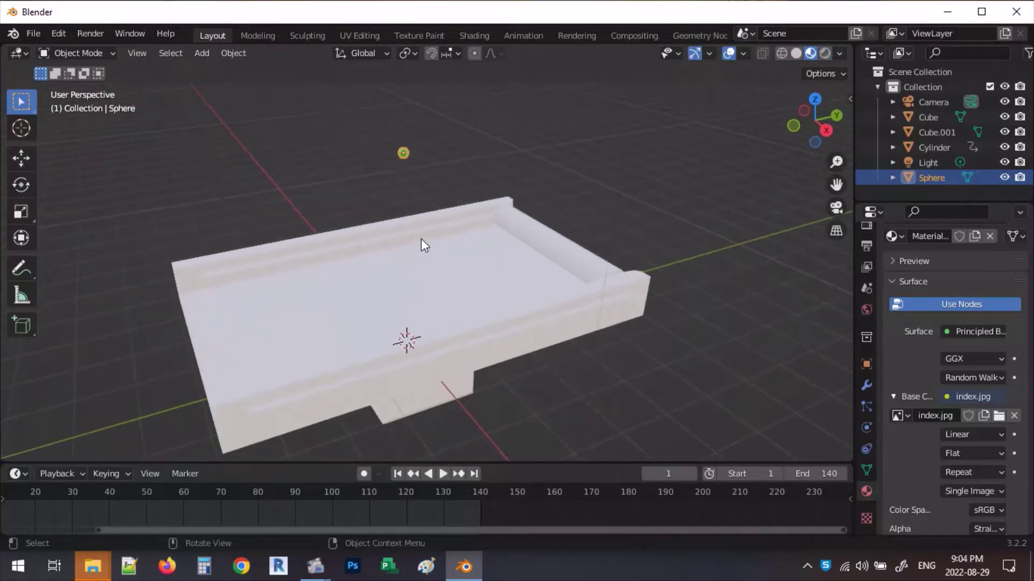
left_click(410, 232)
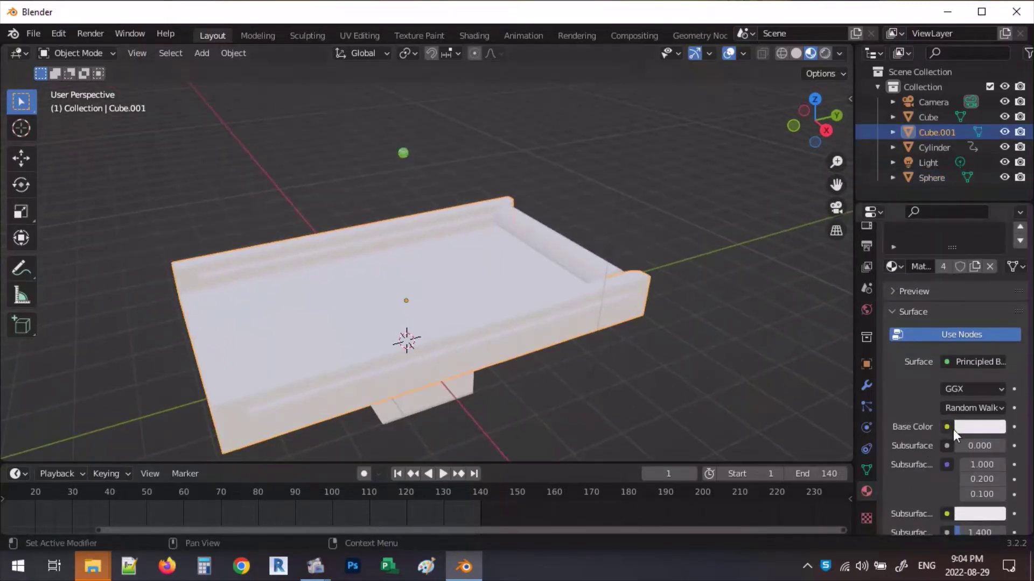
Give the tray an orange base colour, Metallic 1.000, and Roughness lowered to 0.081.
left_click(970, 427)
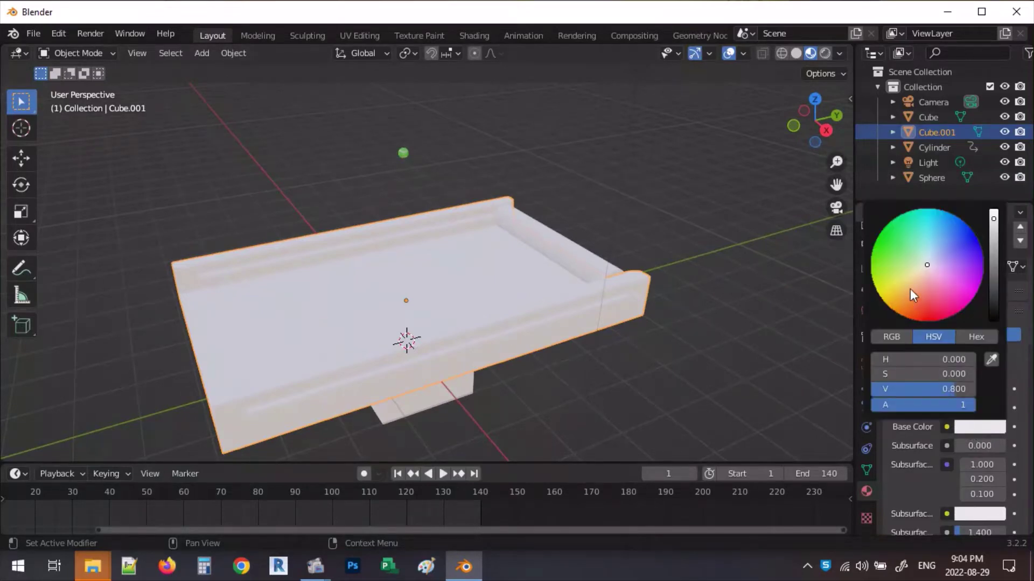
mouse_move(913, 263)
left_mouse_down()
mouse_move(909, 302)
mouse_move(929, 316)
mouse_move(950, 273)
mouse_move(912, 213)
mouse_move(888, 264)
mouse_move(870, 267)
mouse_move(879, 287)
mouse_move(929, 270)
mouse_move(920, 282)
left_mouse_up()
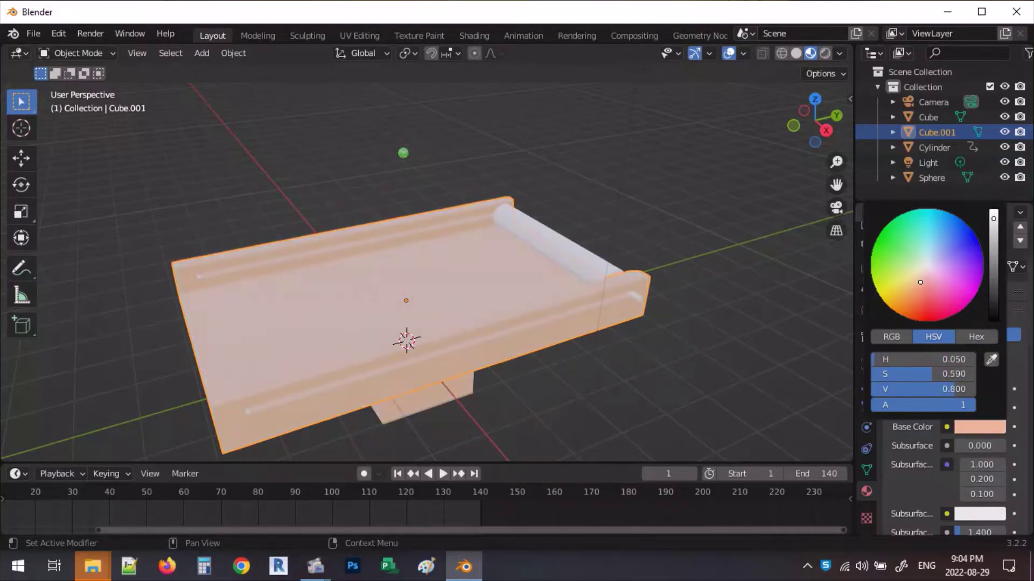
scroll(955, 471, "down", 4)
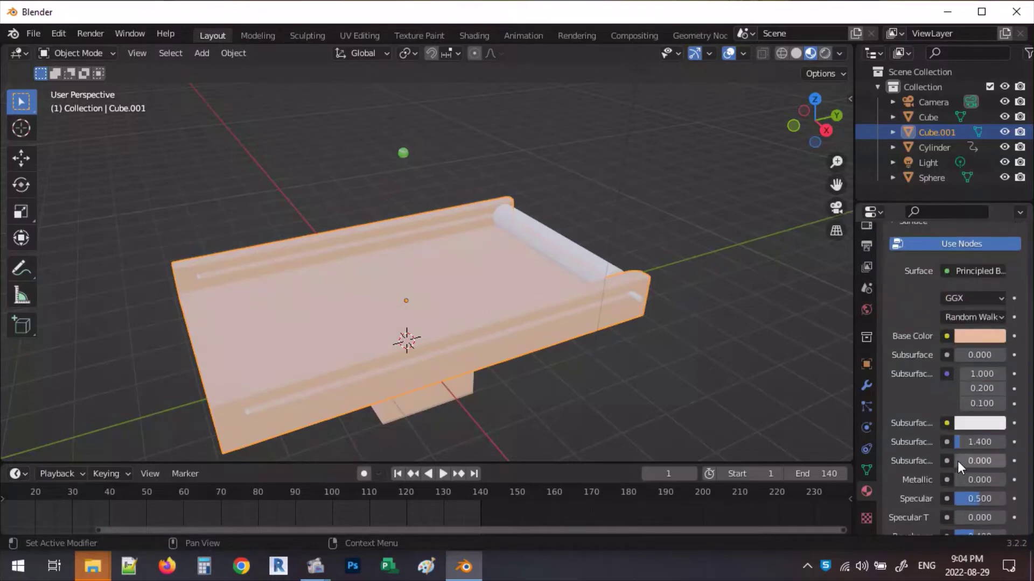
left_click_drag(961, 480, 1005, 481)
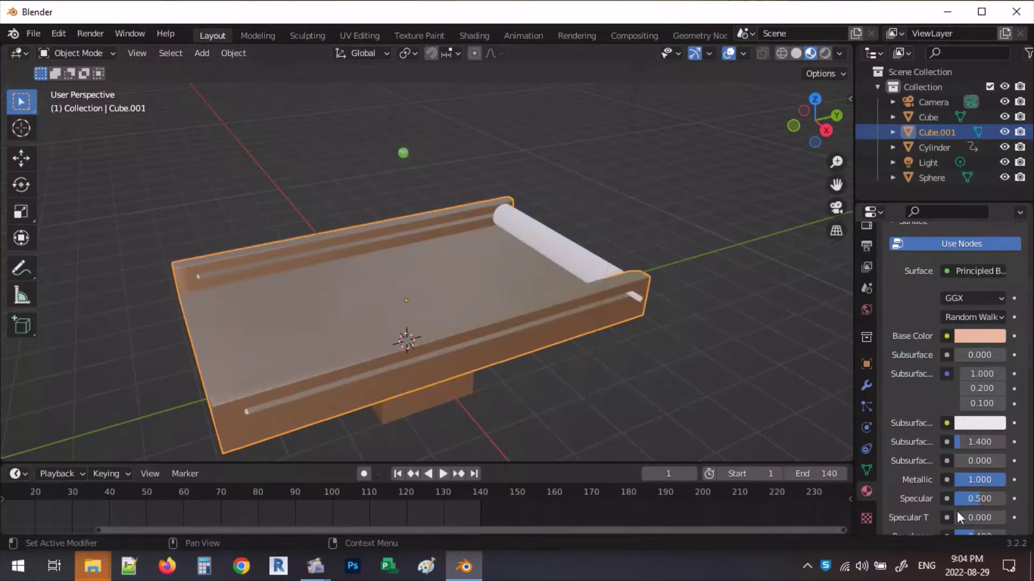
scroll(964, 474, "down", 3)
left_click_drag(965, 474, 948, 476)
Add a new roller material with Metallic 1.000, Specular 0.210 and Roughness 0.181.
left_click(578, 262)
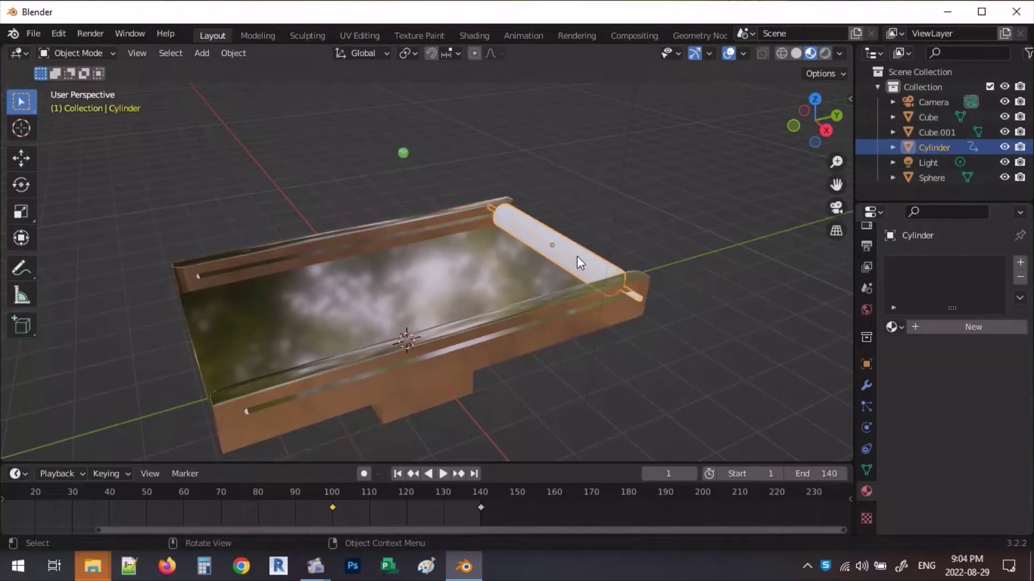
left_click(929, 326)
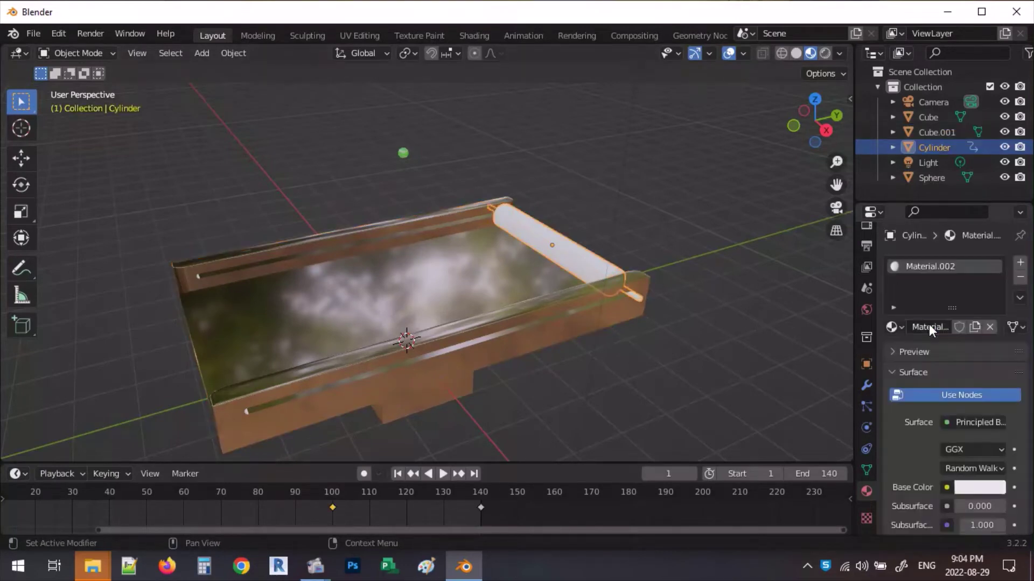
scroll(960, 454, "down", 4)
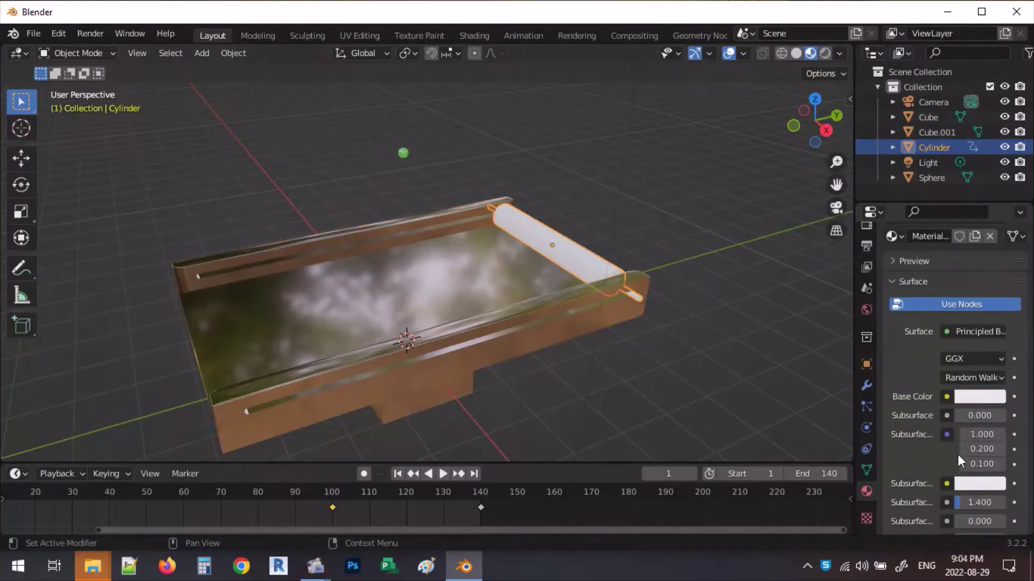
scroll(955, 437, "down", 3)
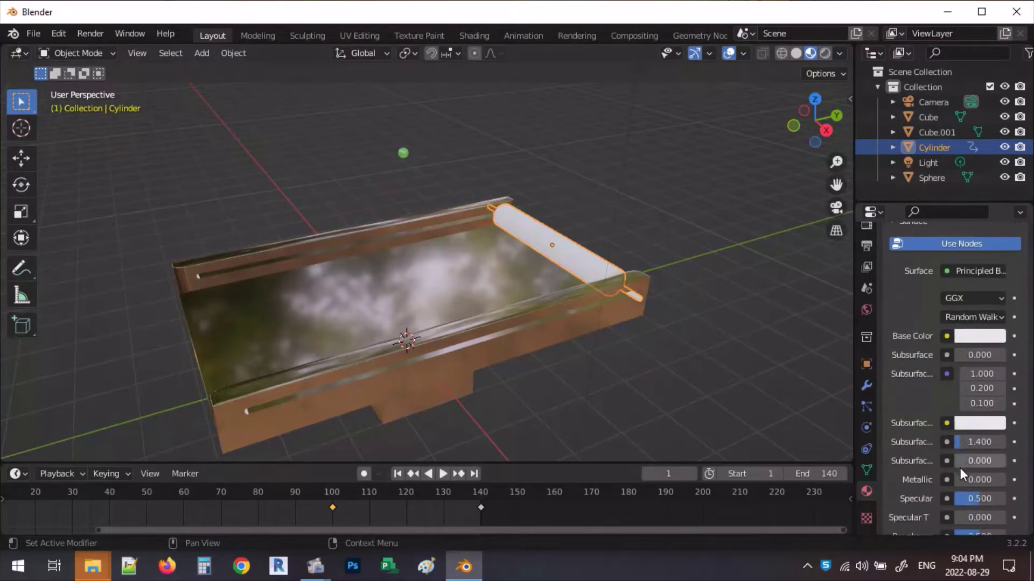
left_click_drag(962, 480, 1001, 480)
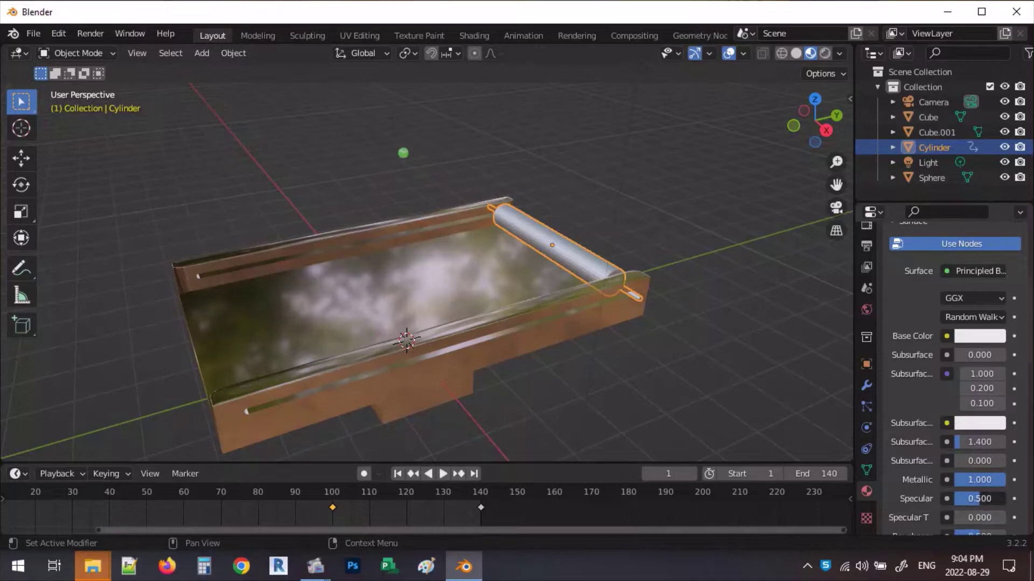
left_click_drag(979, 498, 967, 499)
scroll(974, 502, "down", 4)
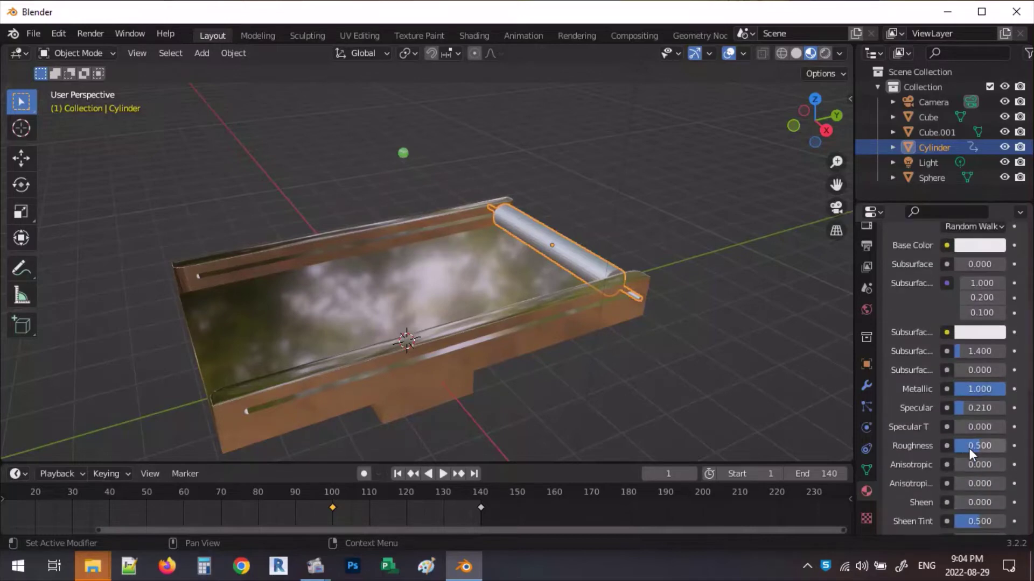
left_click_drag(973, 447, 958, 447)
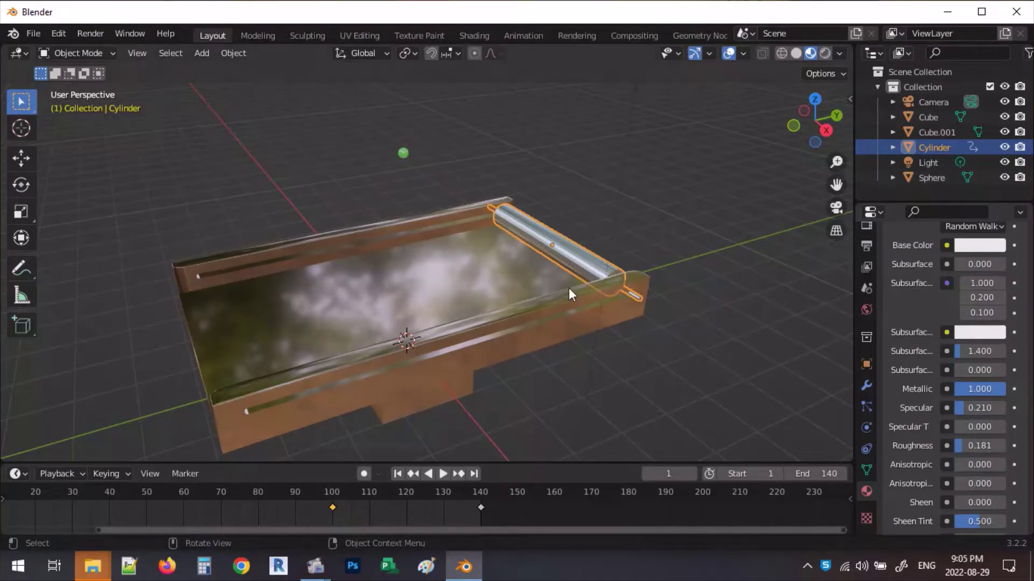
scroll(570, 295, "up", 4)
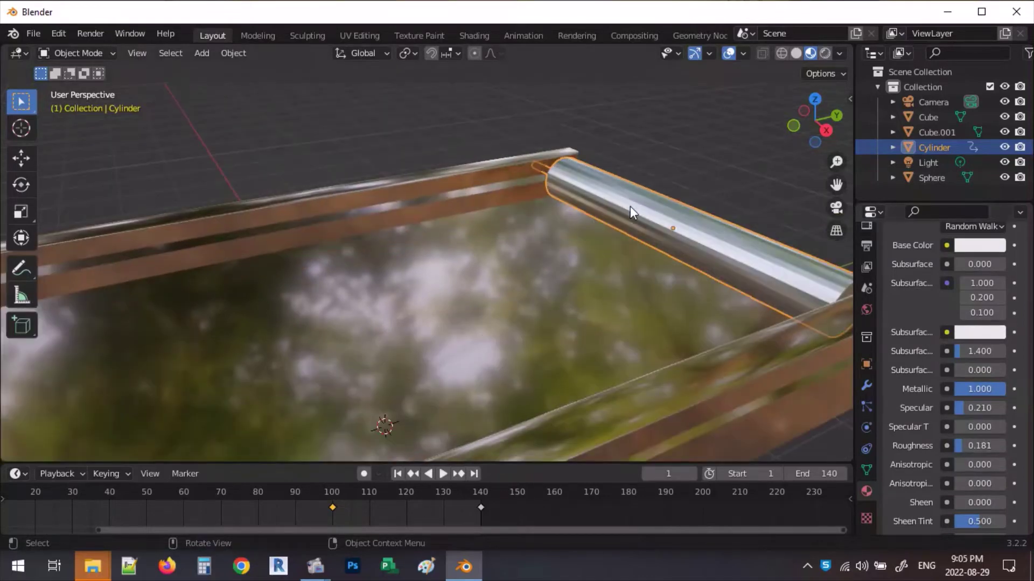
Shade the roller smooth and raise the tray's roughness to 0.284.
right_click(616, 201)
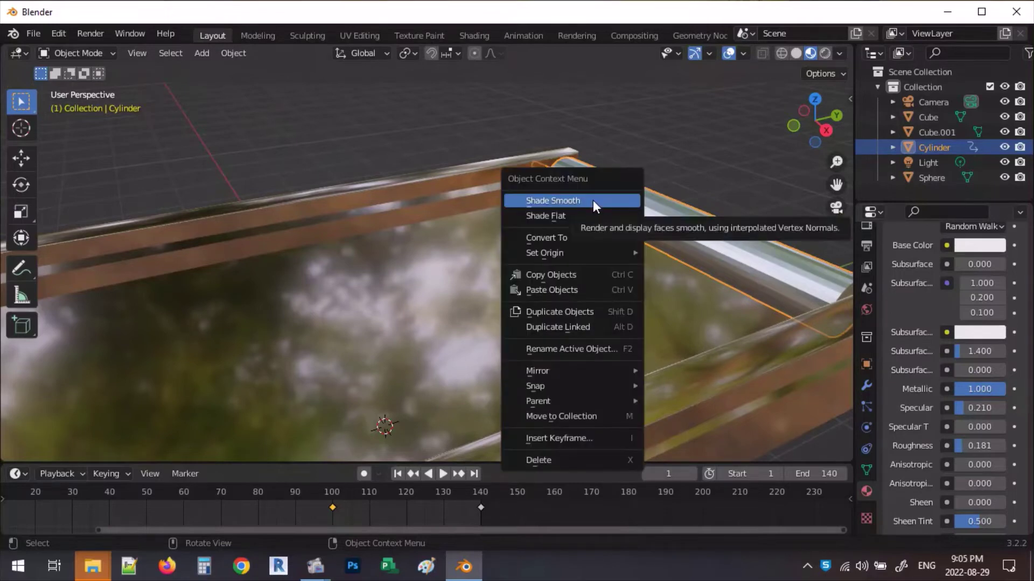
left_click(593, 200)
middle_click_drag(438, 179, 672, 241)
left_click(560, 309)
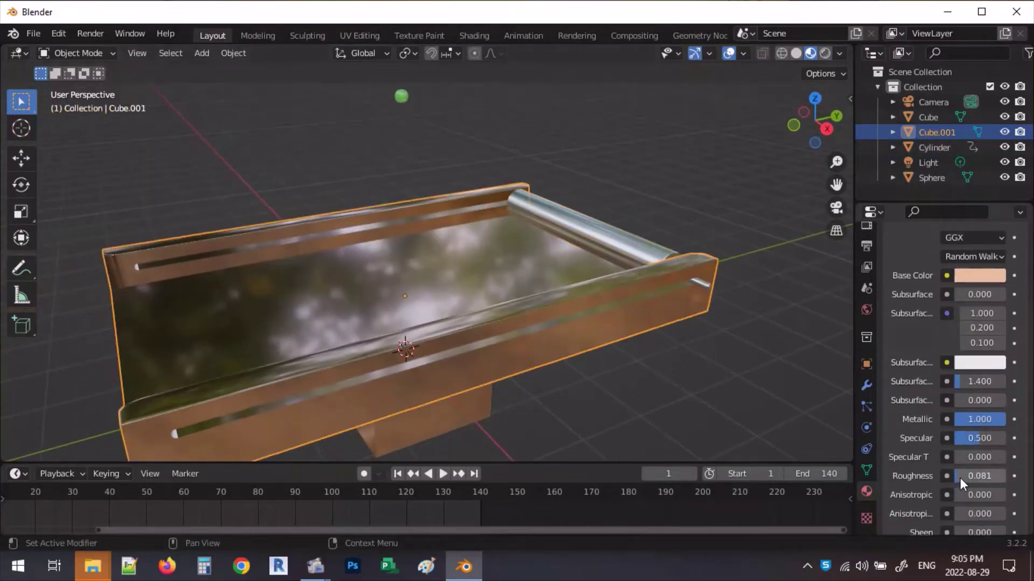
left_click_drag(960, 477, 971, 477)
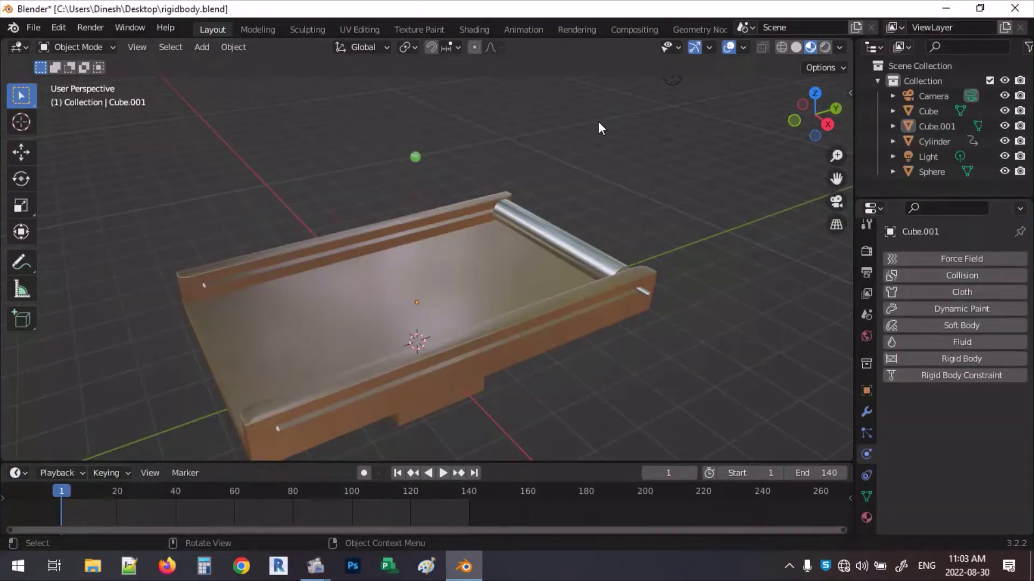
Make the Sphere a rigid body with a mass of 0.2 kg.
scroll(384, 210, "up", 2)
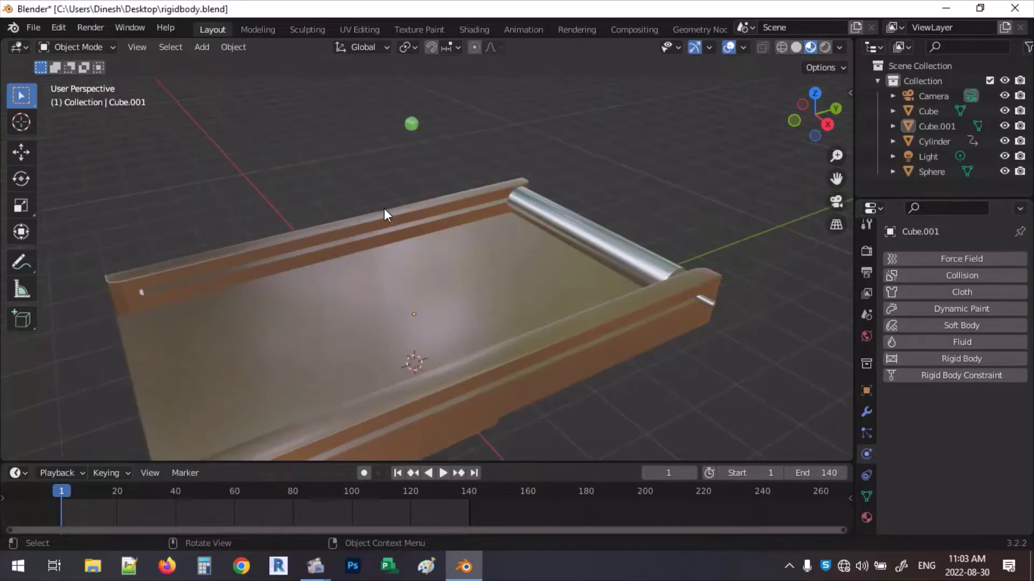
left_click(412, 125)
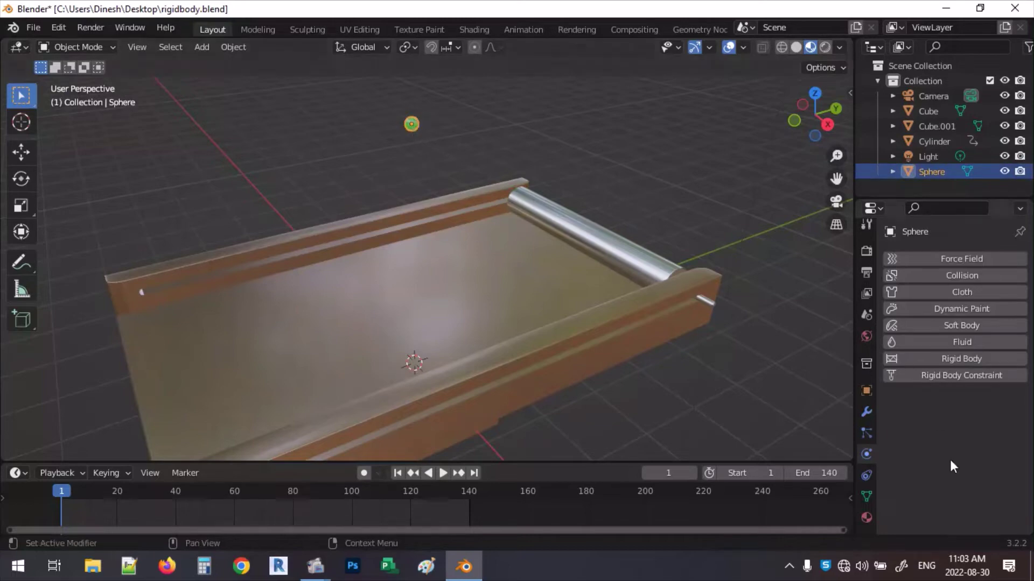
left_click(933, 360)
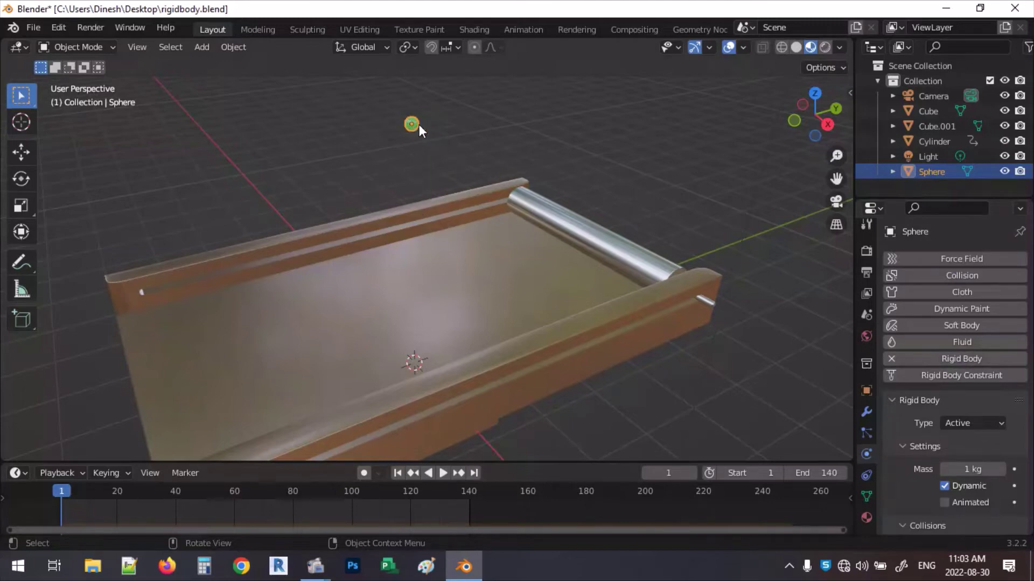
scroll(951, 420, "down", 3)
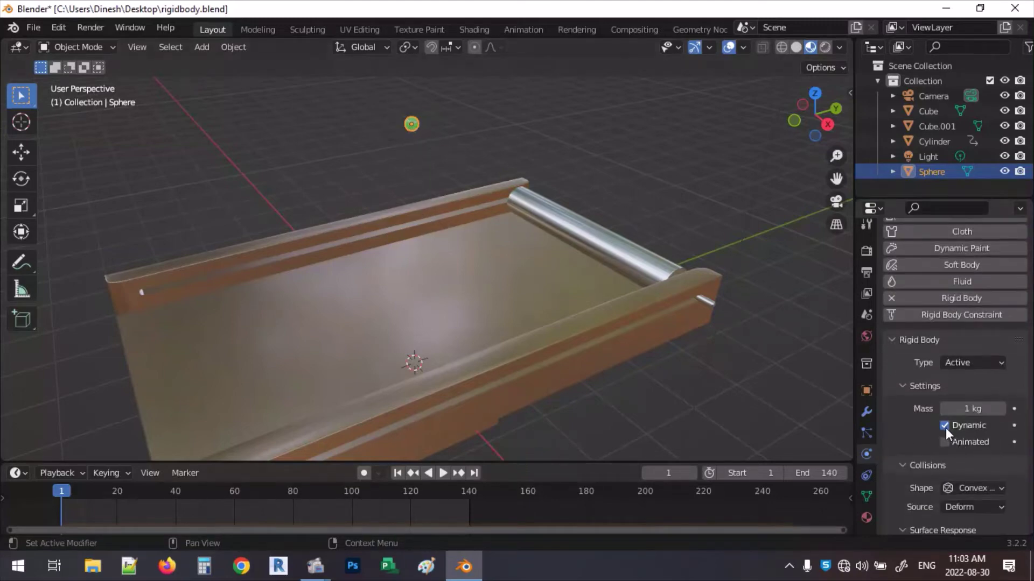
left_click(976, 409)
left_click(976, 407)
left_click_drag(976, 408, 935, 413)
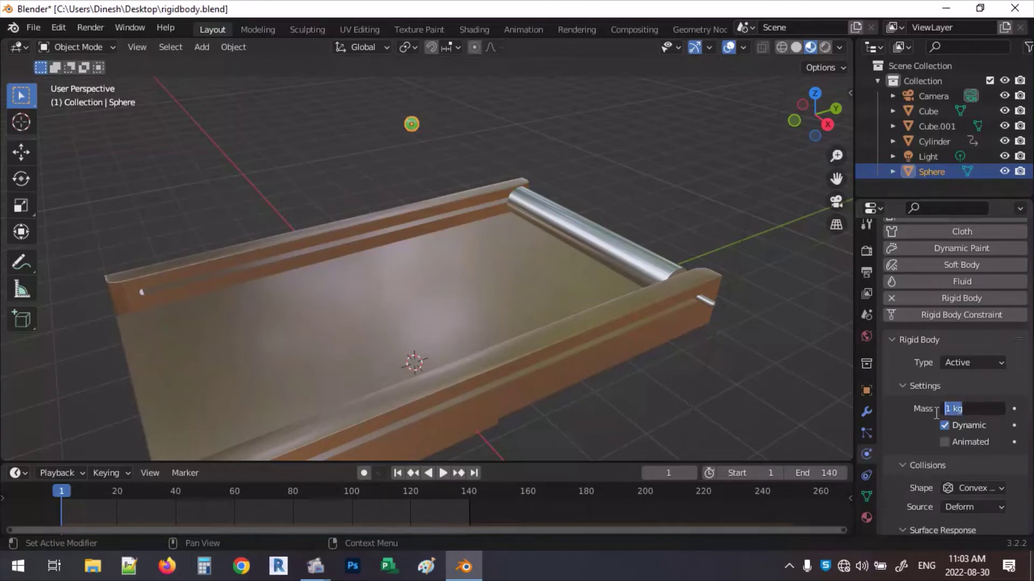
type("0.2")
key("Return")
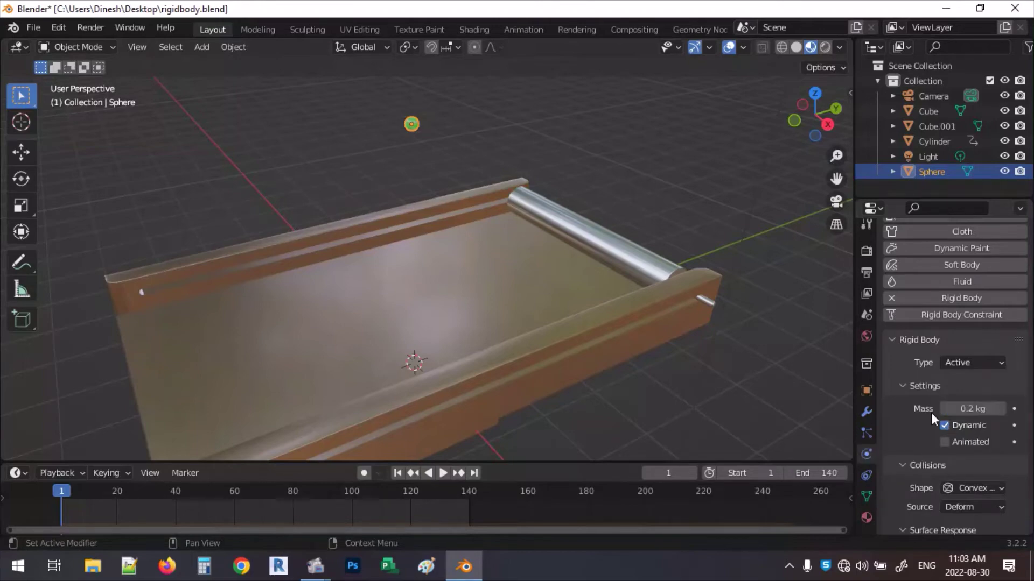
Give the Sphere a Sphere collision shape, friction 0.309 and bounciness 0.708, then play the simulation.
scroll(937, 432, "down", 3)
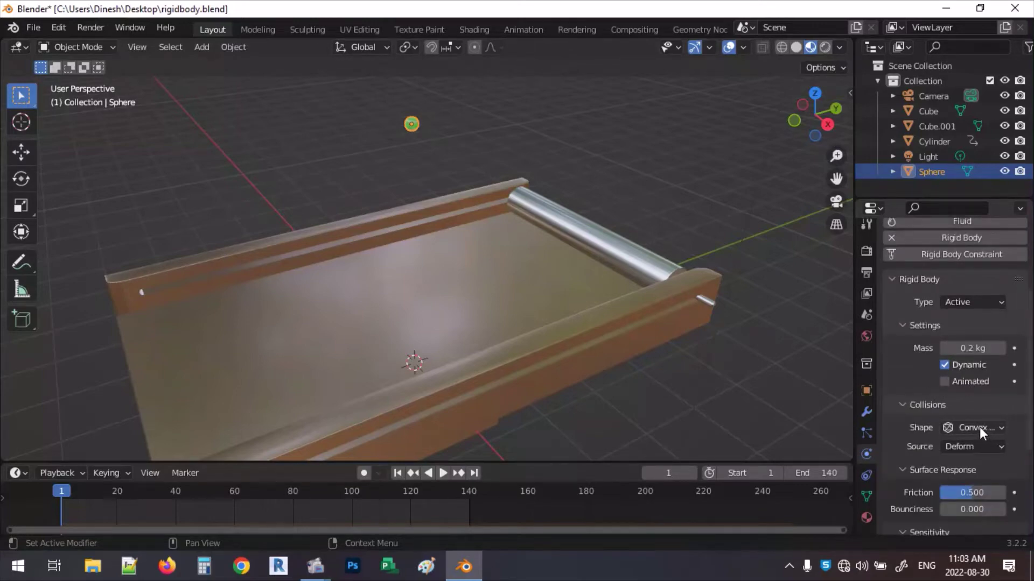
left_click(979, 428)
left_click(944, 393)
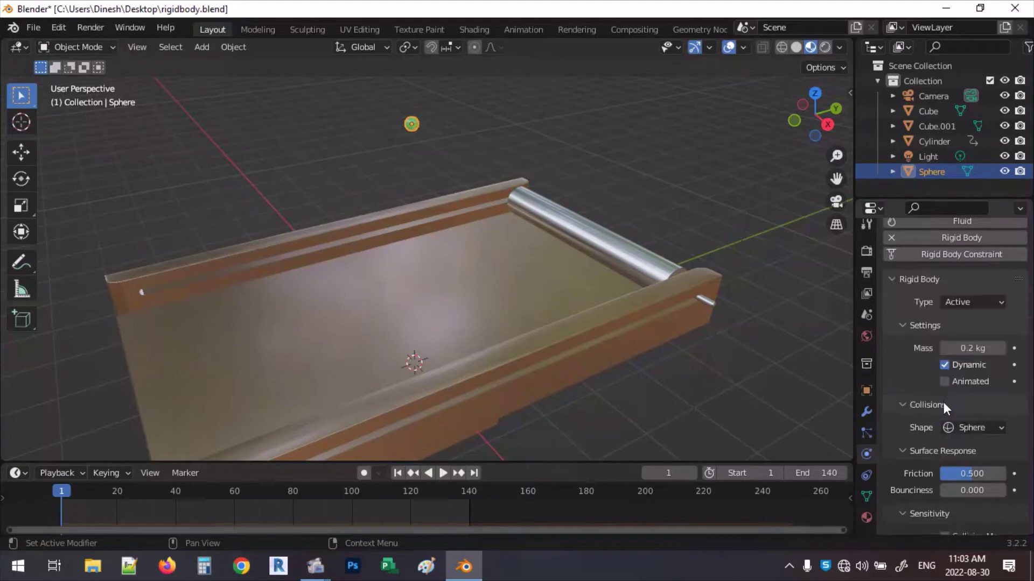
scroll(948, 405, "down", 4)
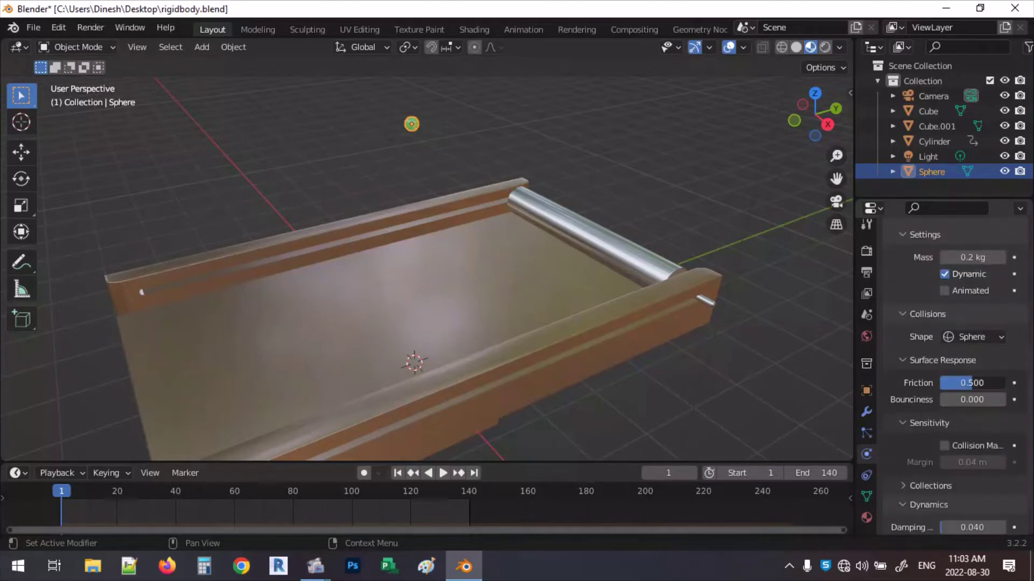
left_click_drag(967, 387, 986, 399)
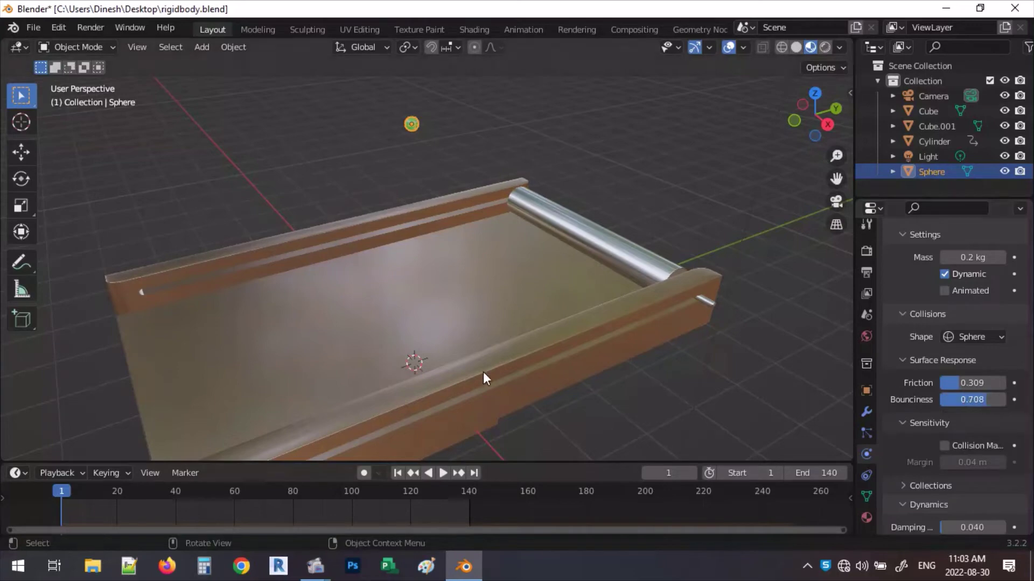
left_click(442, 473)
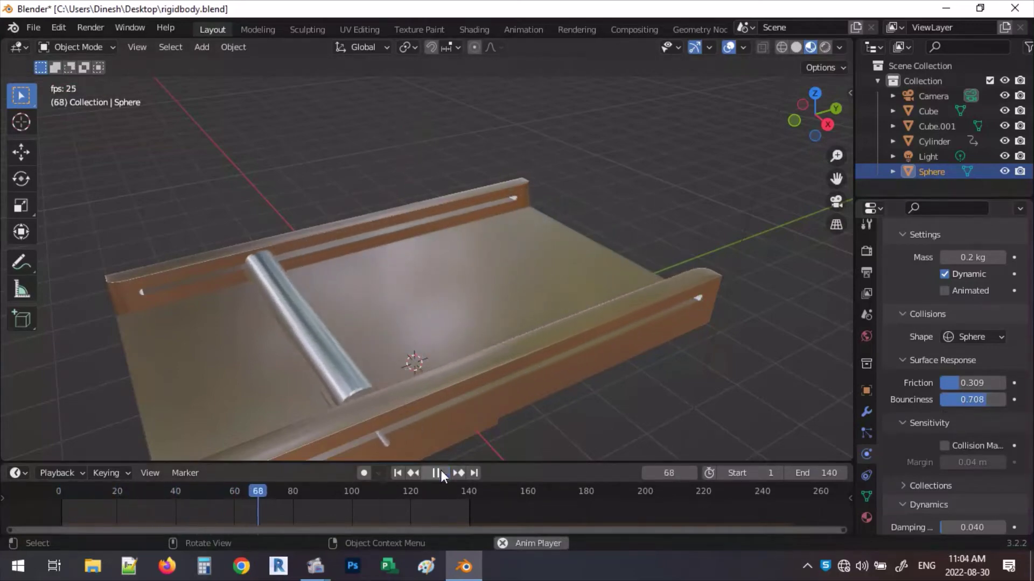
scroll(530, 321, "down", 2)
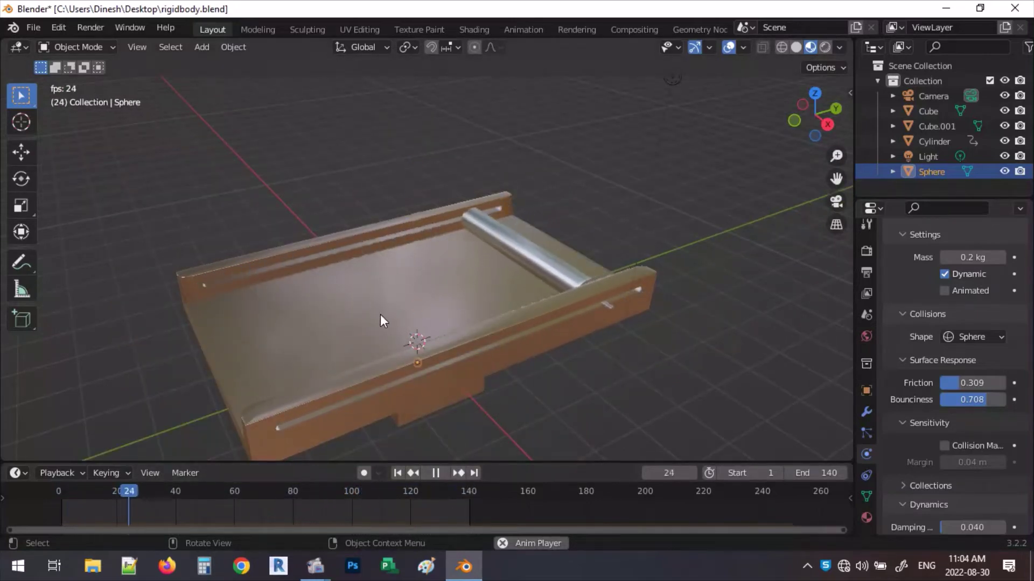
left_click(435, 472)
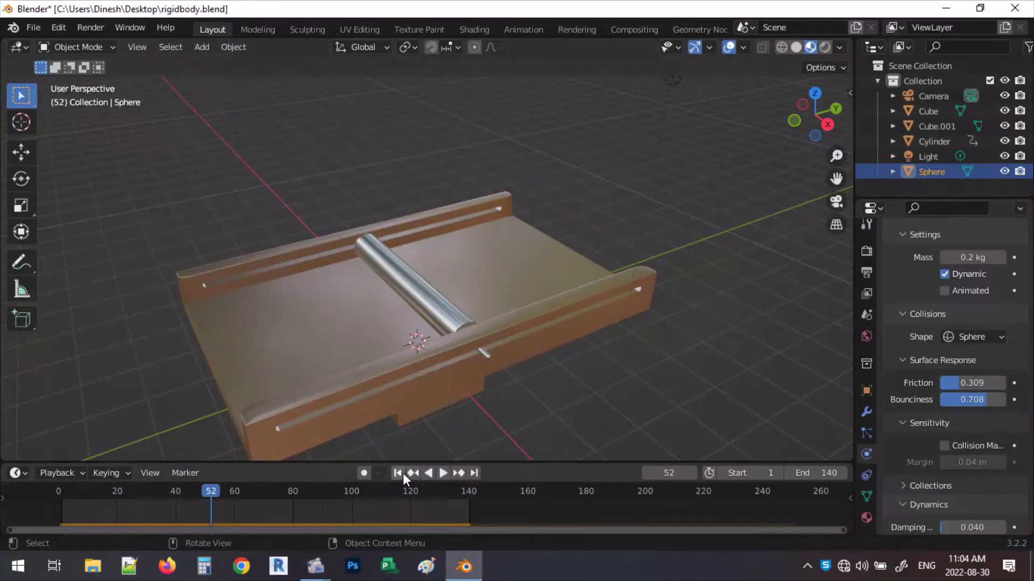
left_click(399, 473)
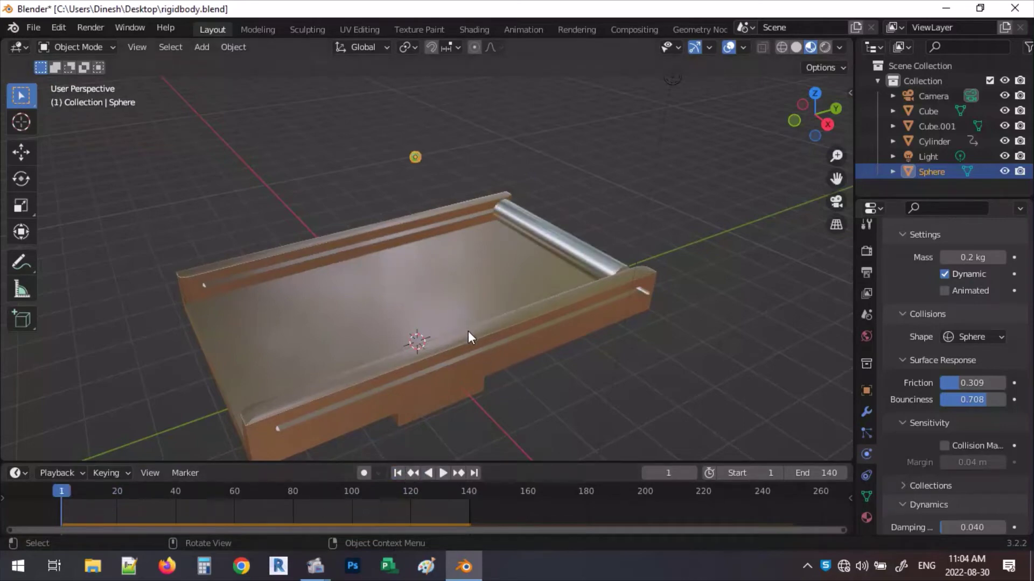
Make the tray Cube.001 a passive rigid body.
left_click(490, 335)
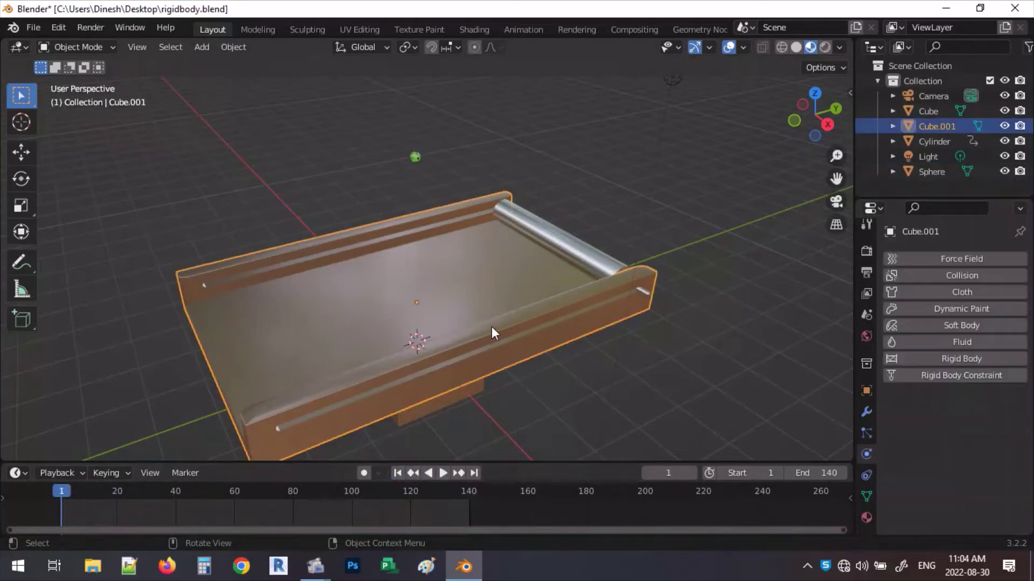
left_click(948, 359)
scroll(497, 307, "down", 1)
scroll(429, 327, "up", 2)
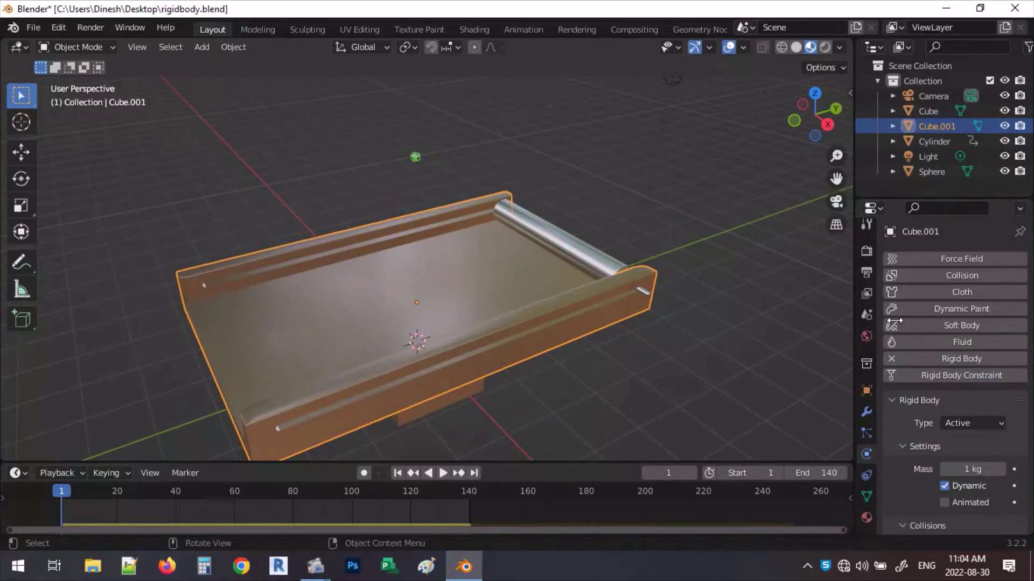
left_click(985, 425)
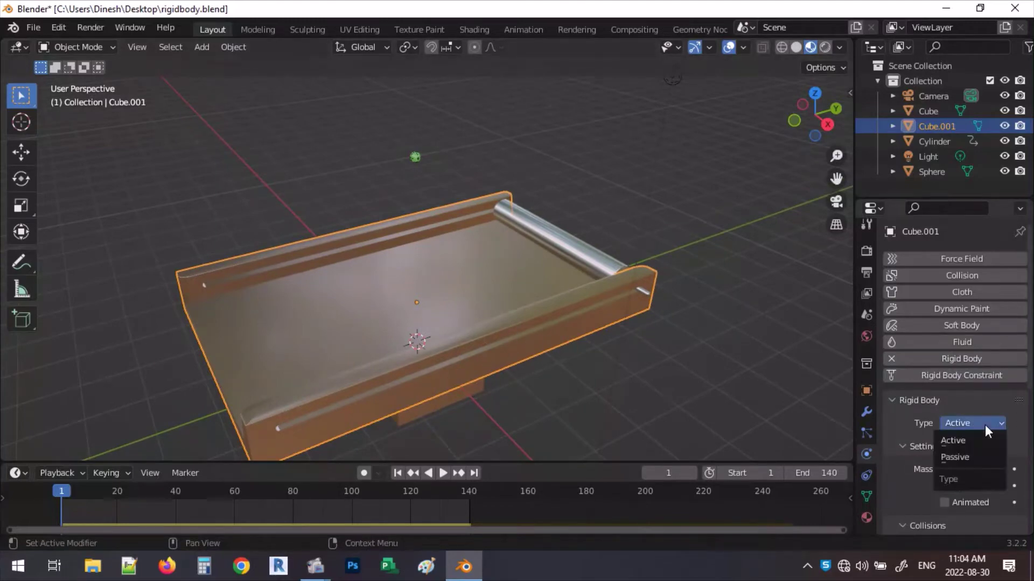
left_click(972, 464)
Give the tray Mesh collision, friction 0.320 and bounciness 0.719, then play the simulation.
scroll(953, 383, "down", 2)
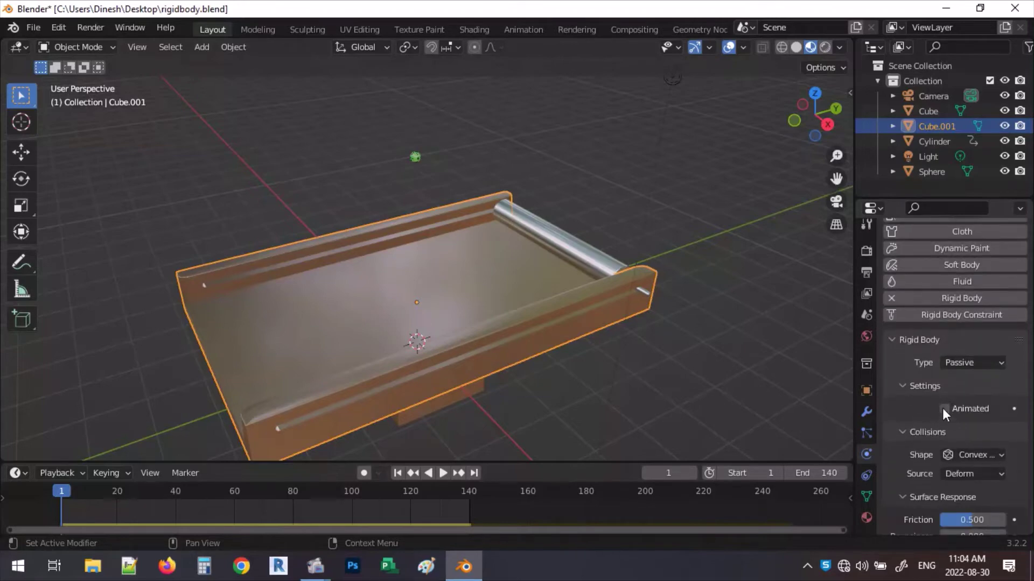
scroll(868, 350, "down", 1)
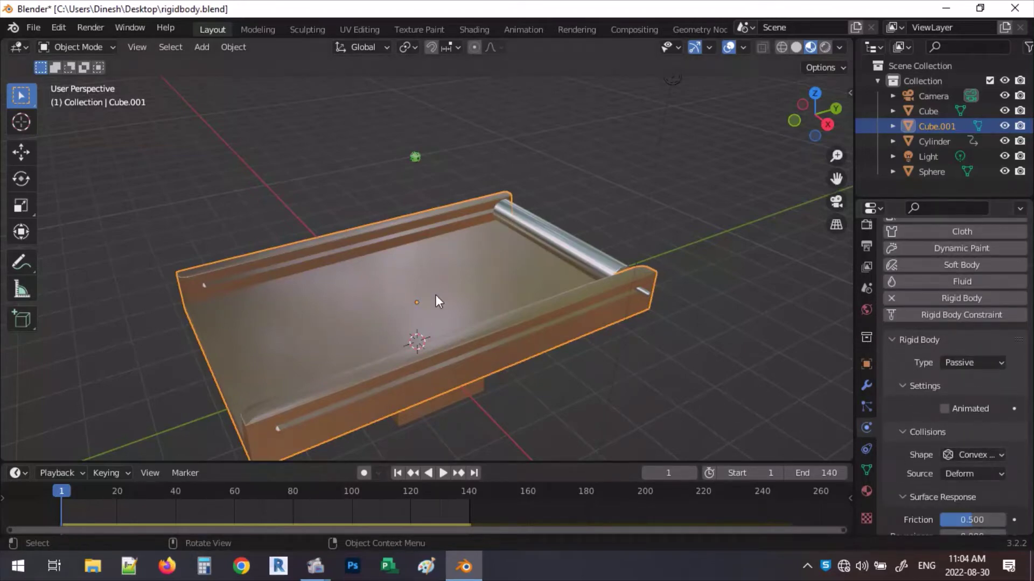
left_click(981, 454)
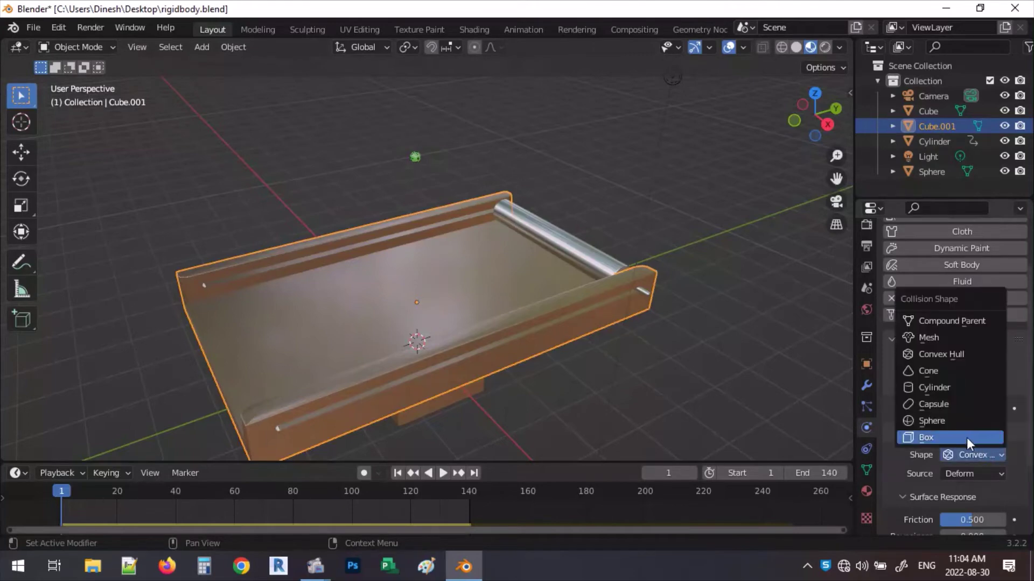
left_click(933, 336)
scroll(967, 416, "down", 4)
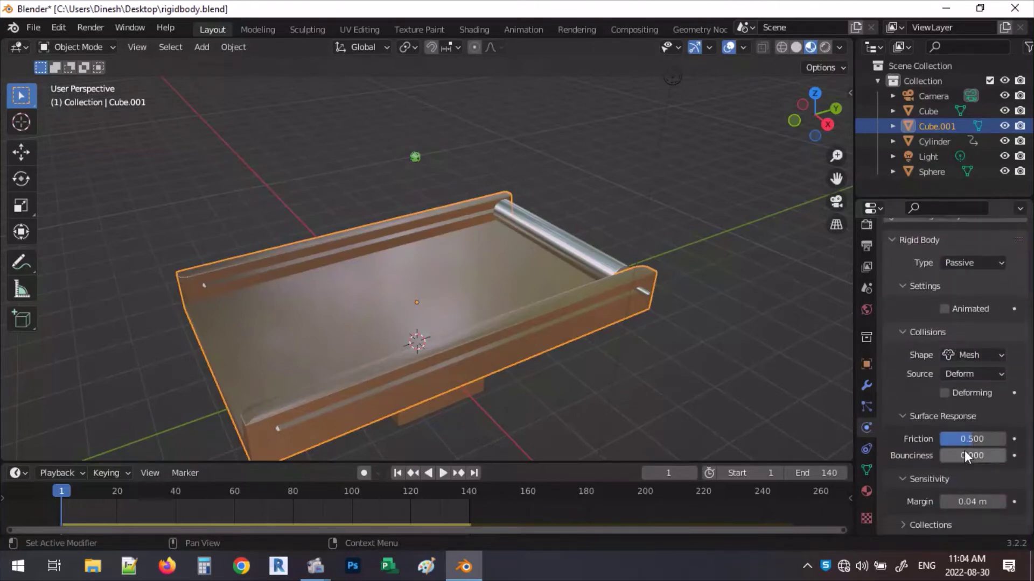
mouse_move(964, 456)
left_mouse_down()
mouse_move(1006, 455)
mouse_move(975, 456)
mouse_move(987, 455)
mouse_move(960, 439)
left_mouse_up()
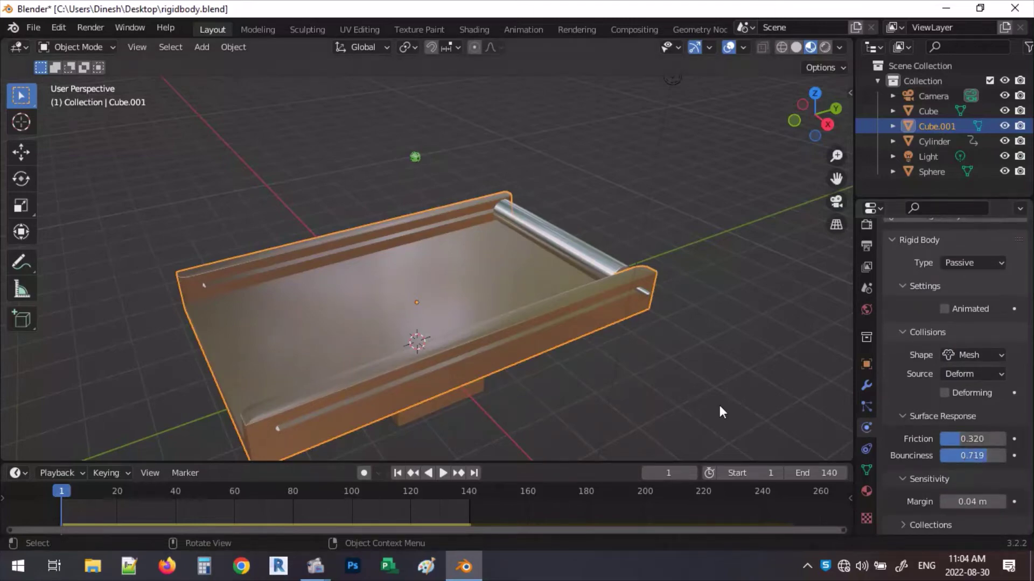
left_click(443, 473)
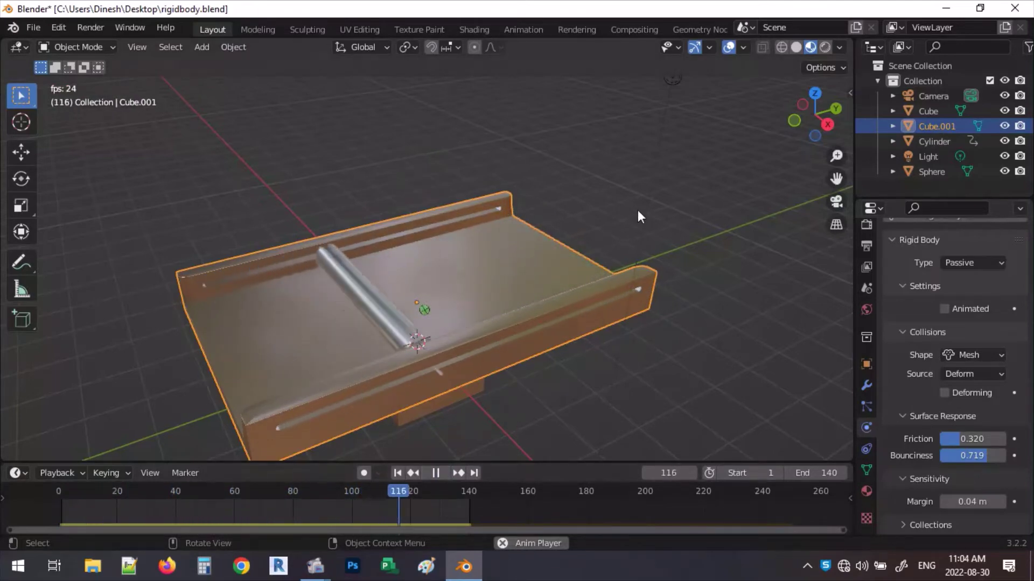
Stop playback, rewind to frame 1, and select the Cylinder roller.
left_click(436, 473)
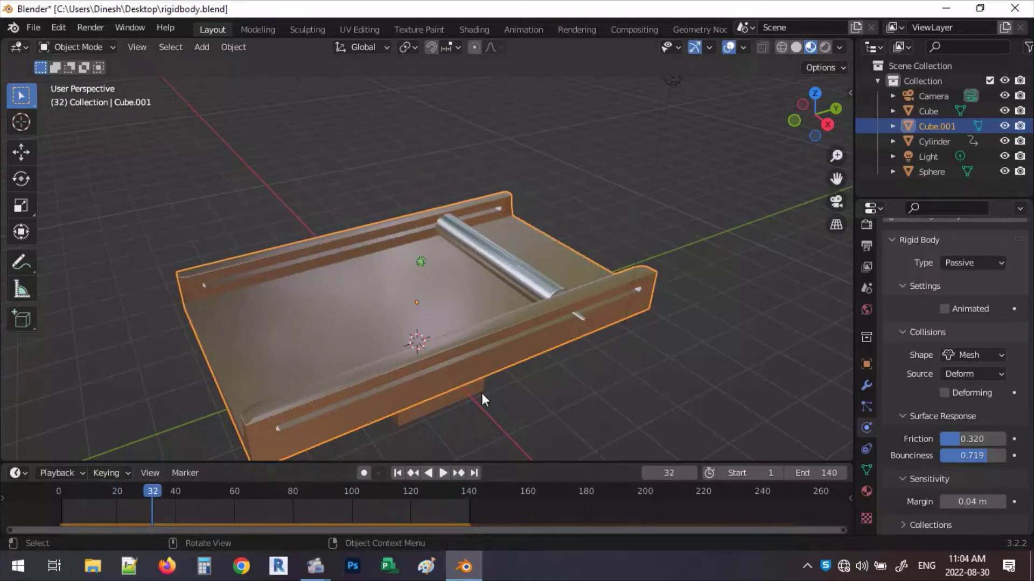
left_click(398, 472)
left_click(576, 242)
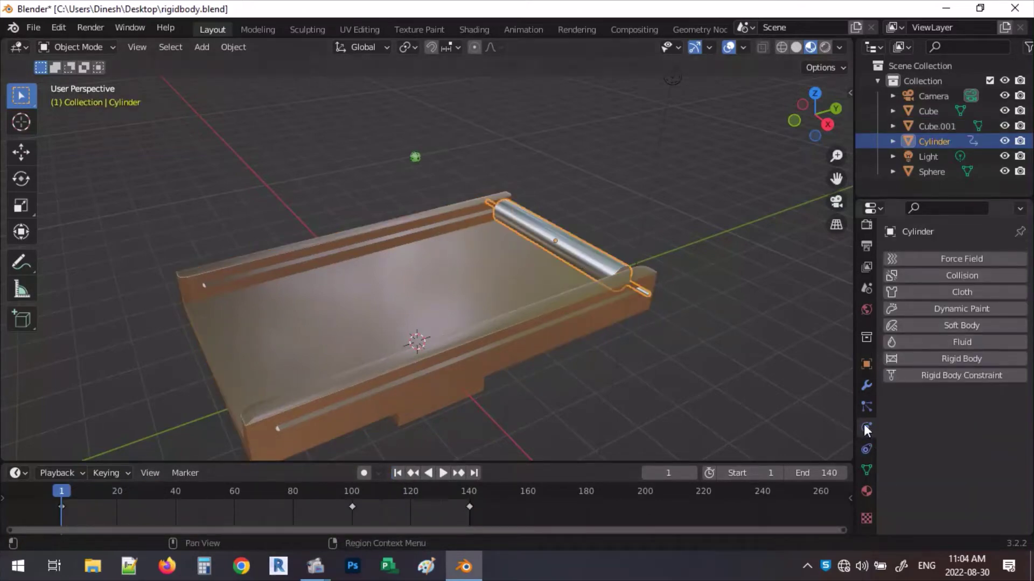
Make the Cylinder roller a passive rigid body.
left_click(957, 360)
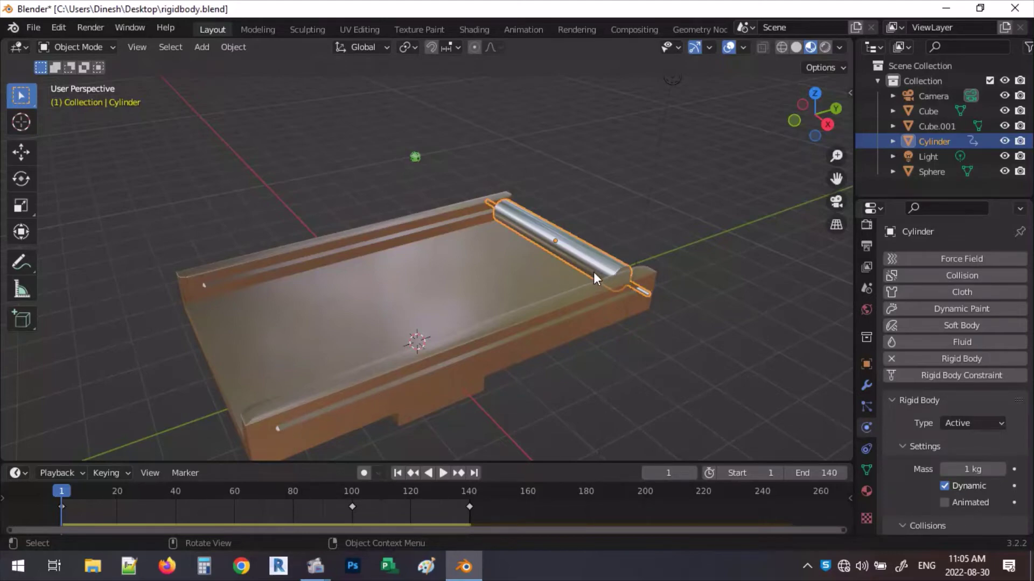
left_click(987, 422)
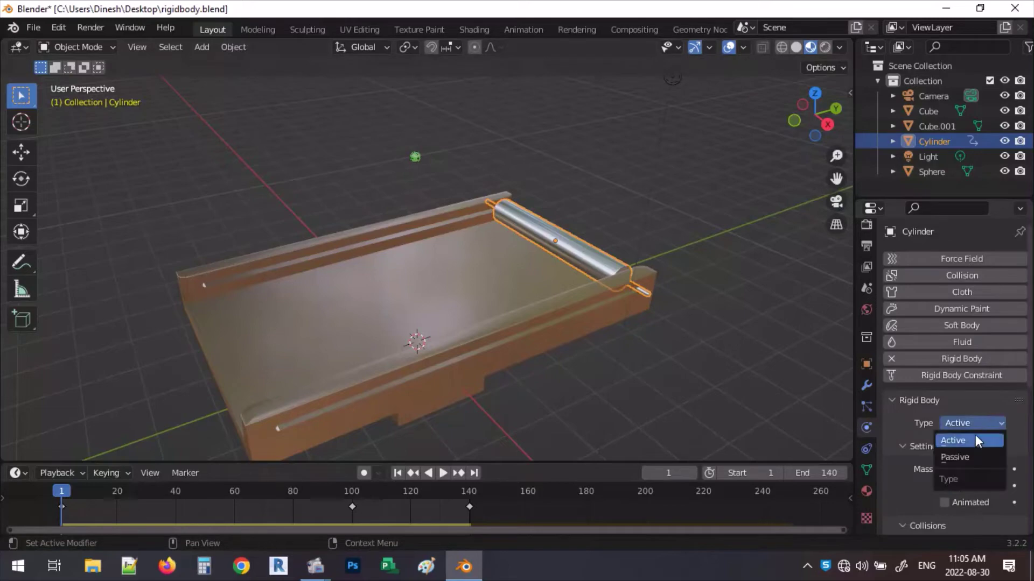
left_click(964, 457)
scroll(708, 262, "down", 3)
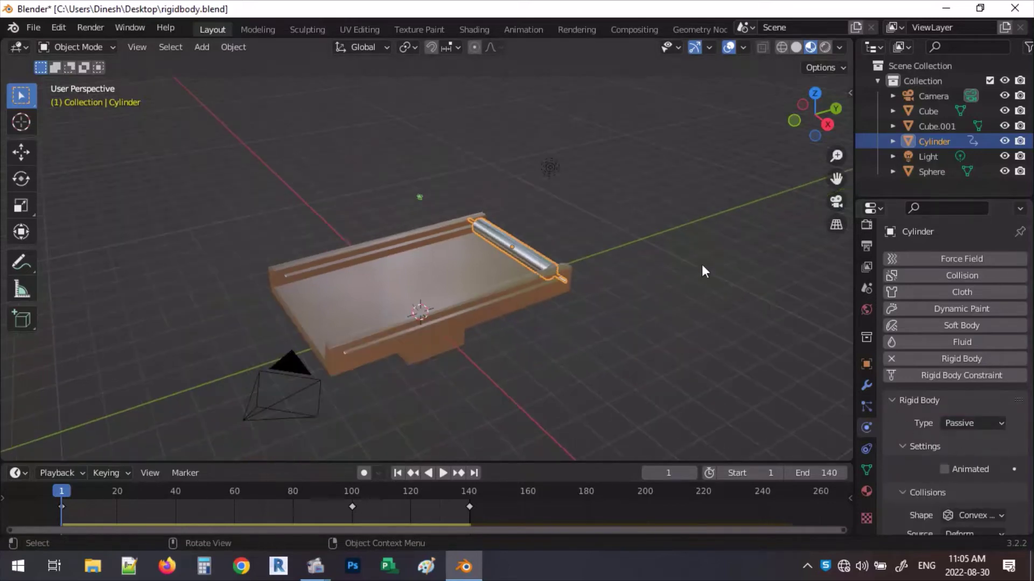
scroll(492, 281, "up", 2)
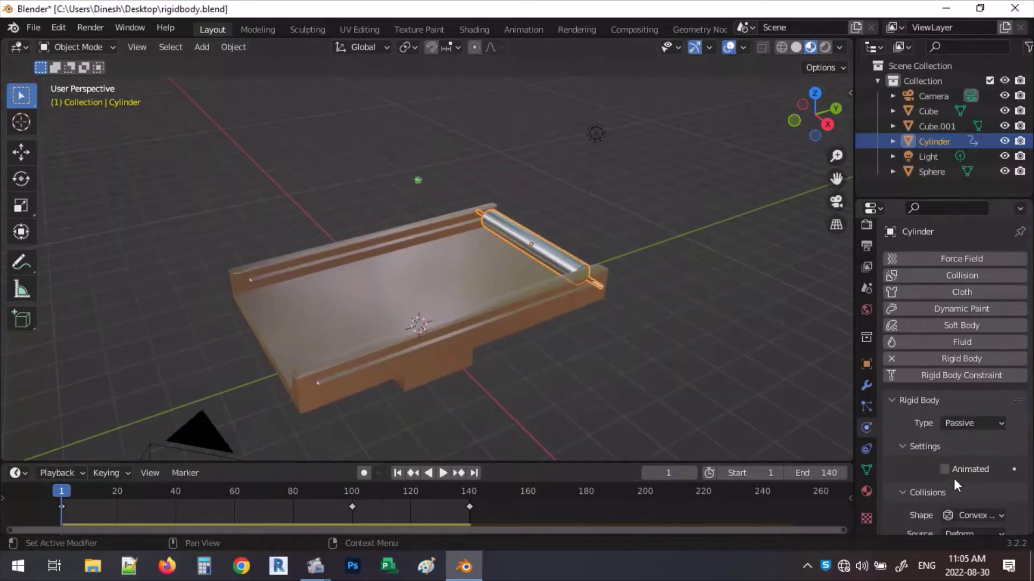
Give the roller Mesh collision with friction 0.264 and bounciness 0.438.
scroll(737, 311, "down", 2)
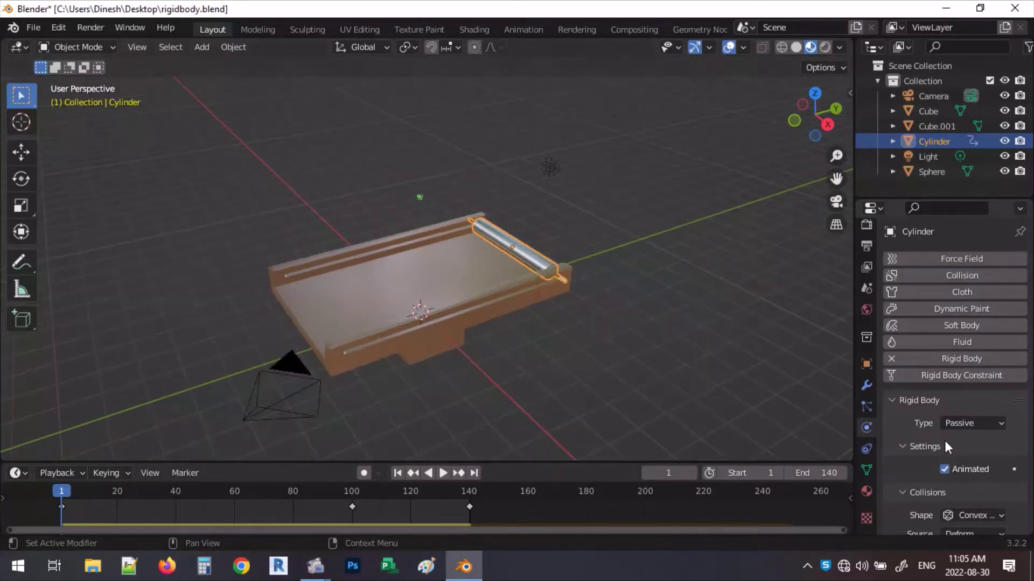
scroll(945, 441, "down", 1)
scroll(668, 352, "up", 2)
scroll(443, 260, "up", 4)
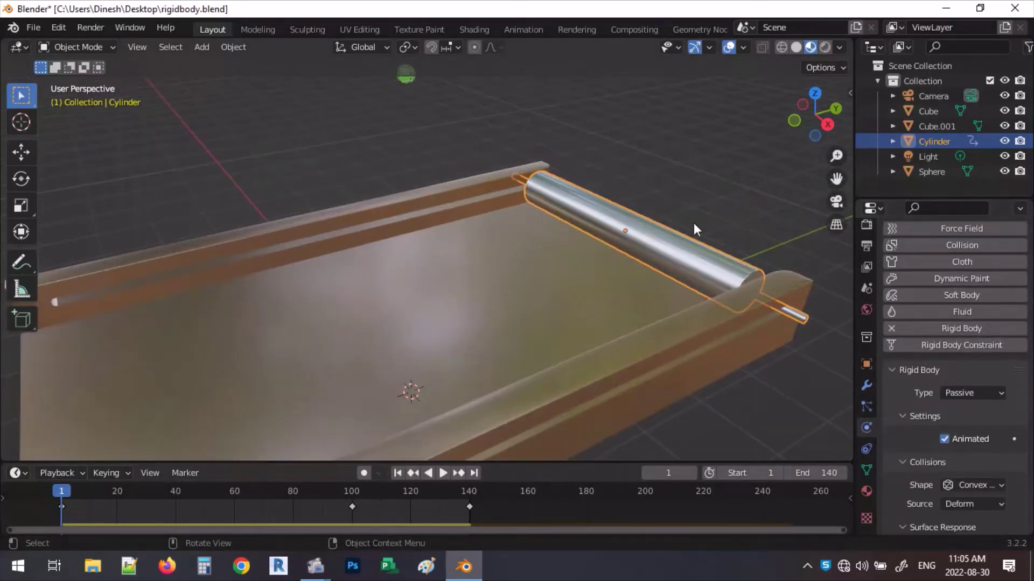
scroll(970, 409, "down", 2)
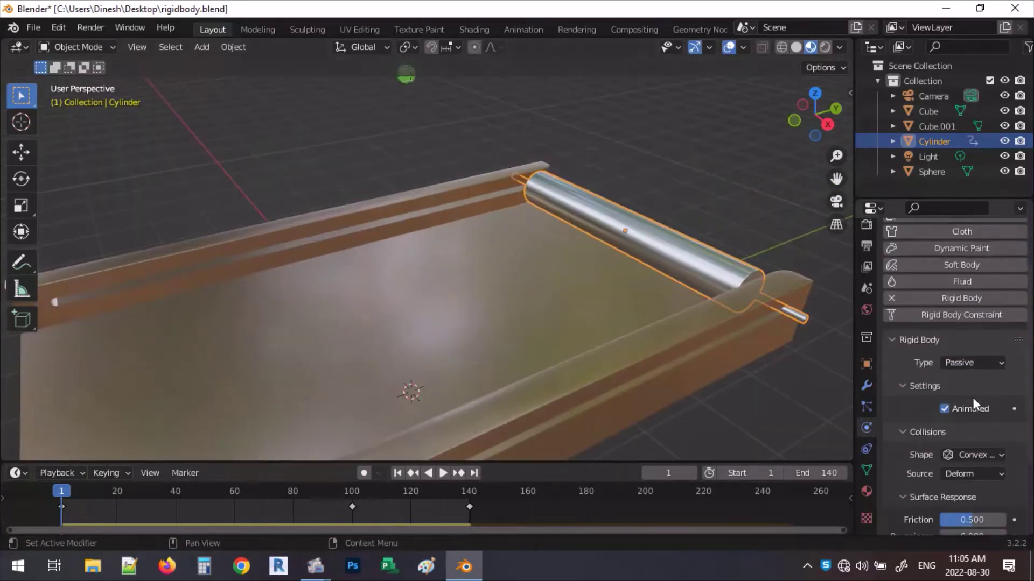
scroll(973, 419, "down", 1)
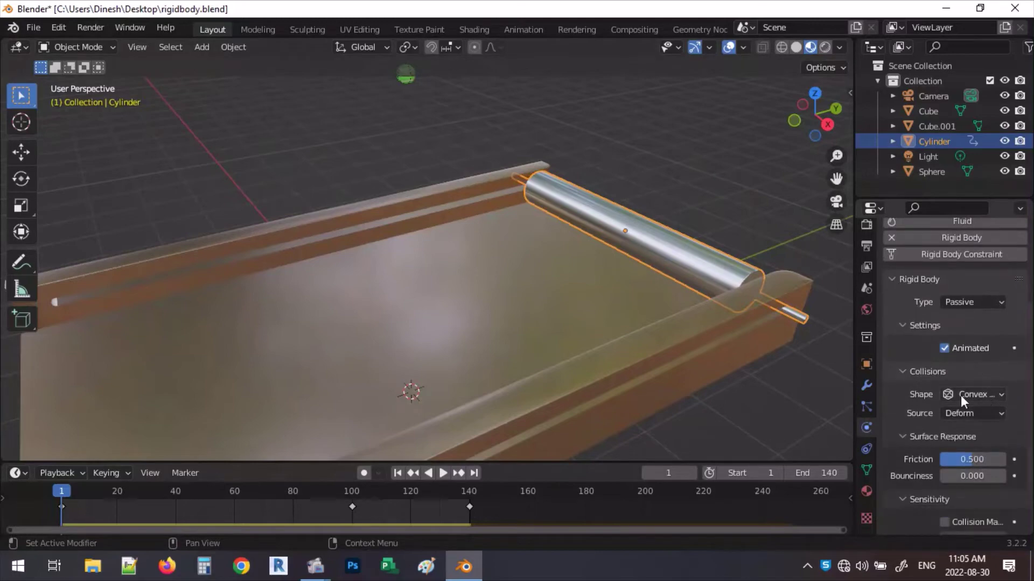
left_click(994, 393)
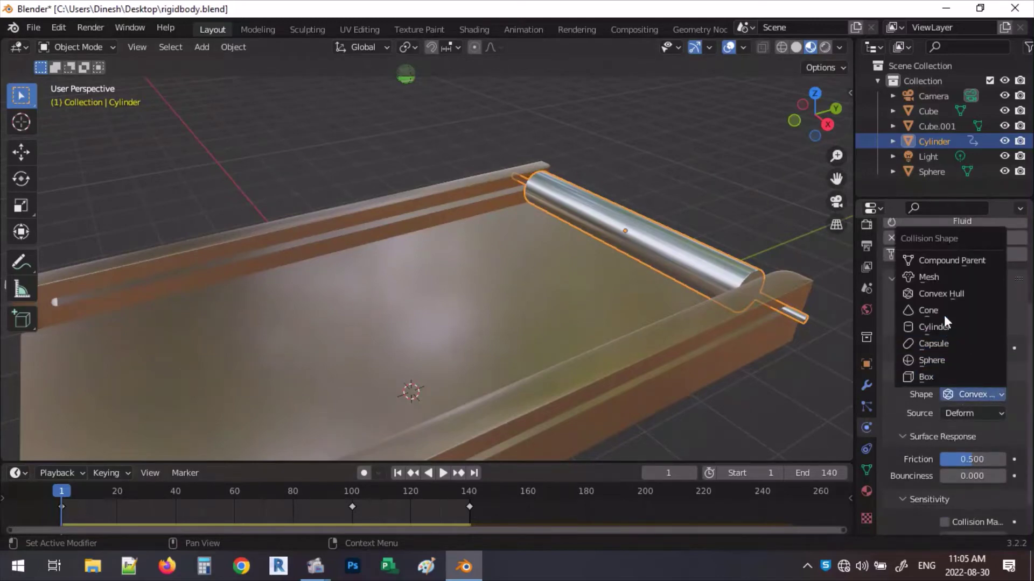
left_click(944, 274)
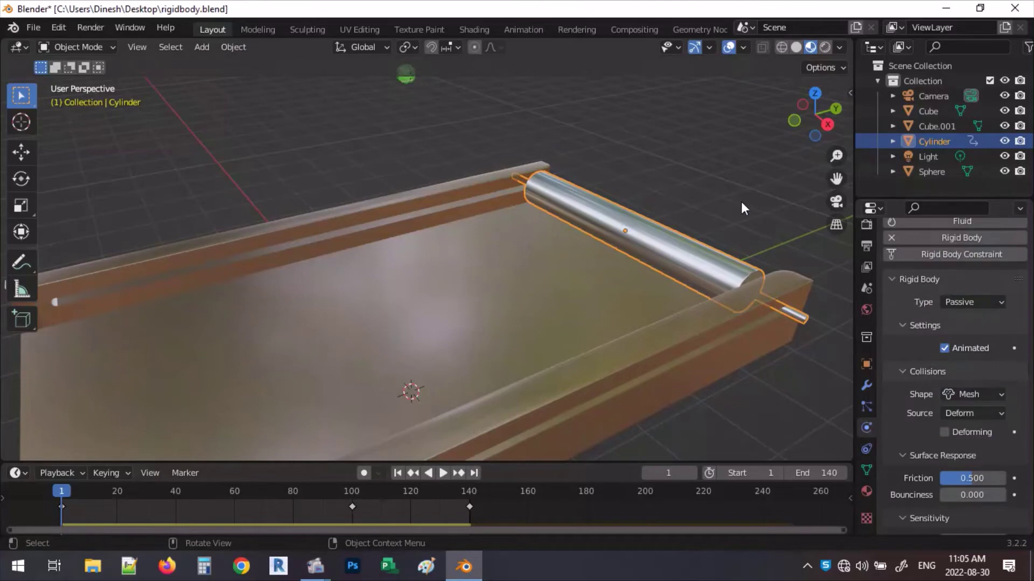
left_click_drag(972, 477, 990, 495)
scroll(677, 224, "down", 3)
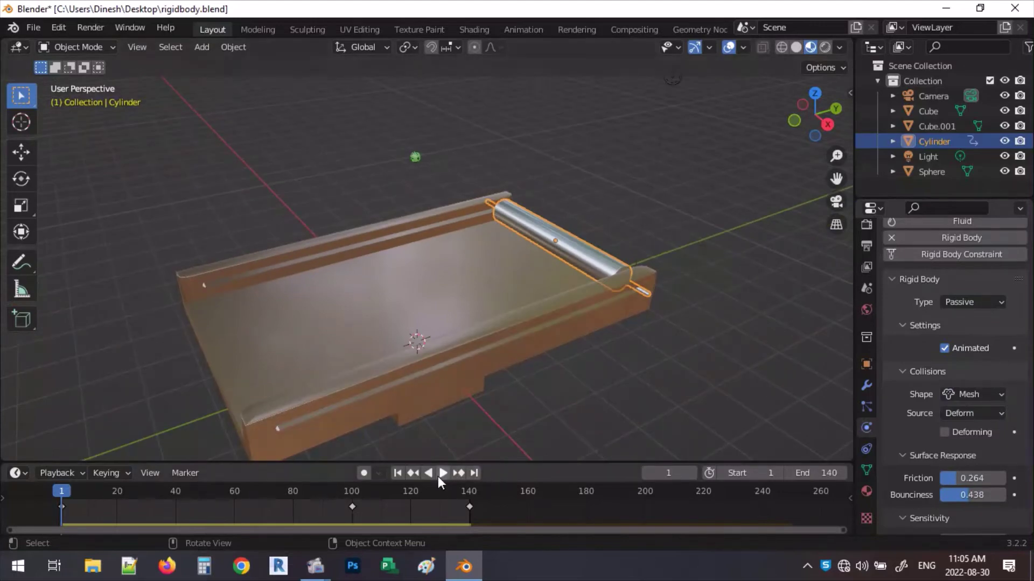
Play the animation and raise the roller's bounciness to 0.966 while it runs.
left_click(442, 473)
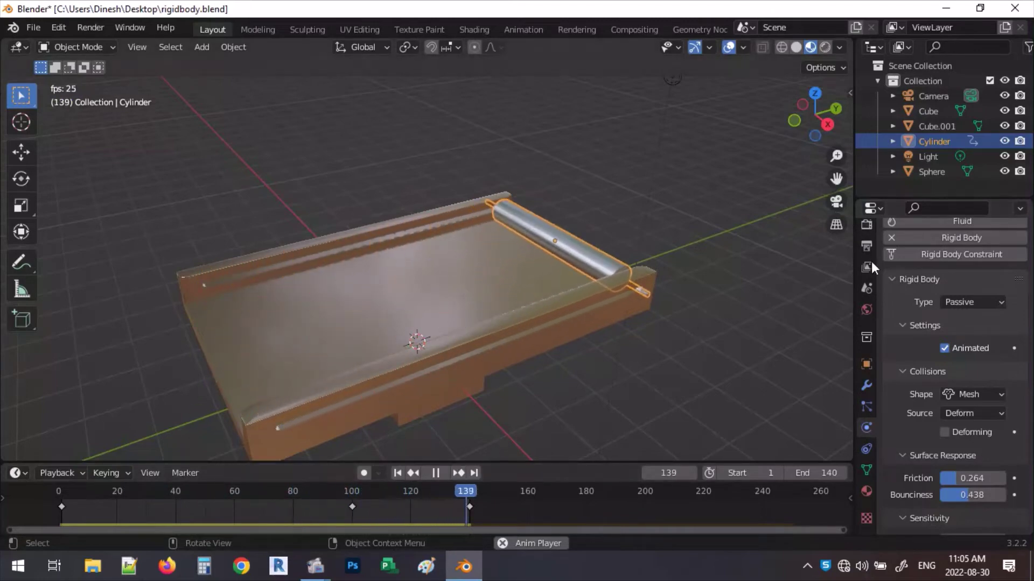
left_click_drag(969, 495, 976, 494)
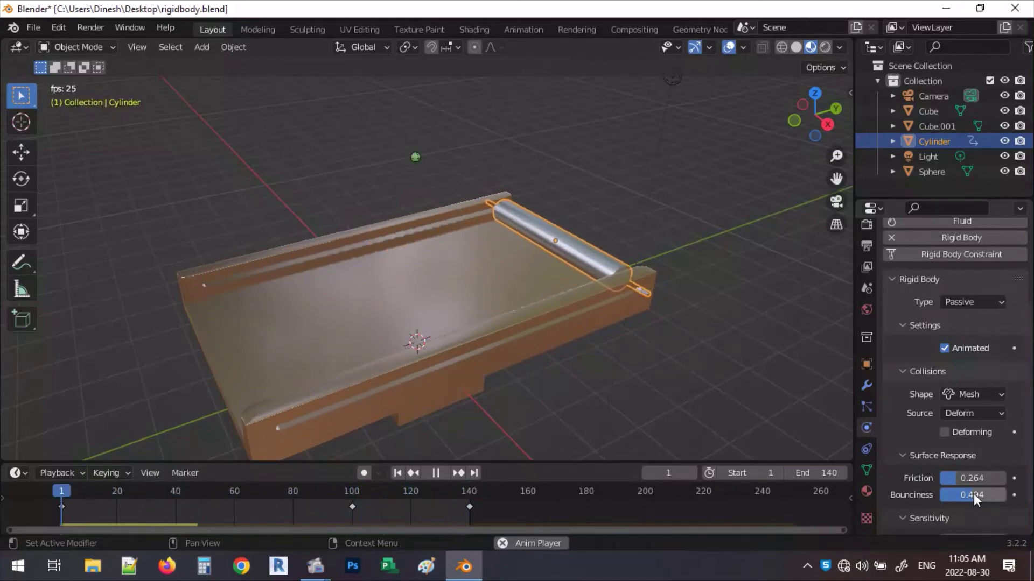
left_click_drag(974, 493, 974, 495)
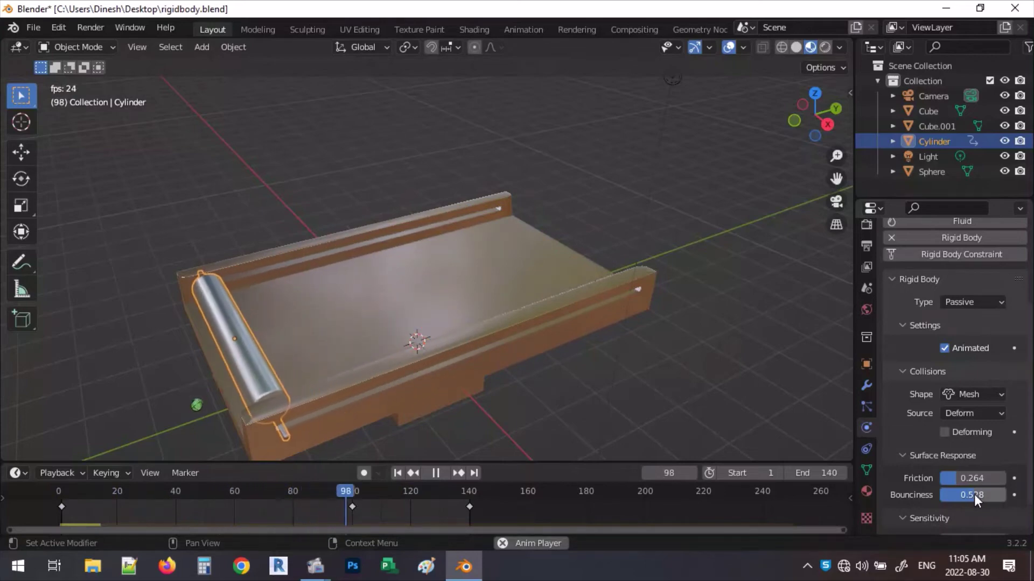
left_click_drag(974, 495, 1002, 494)
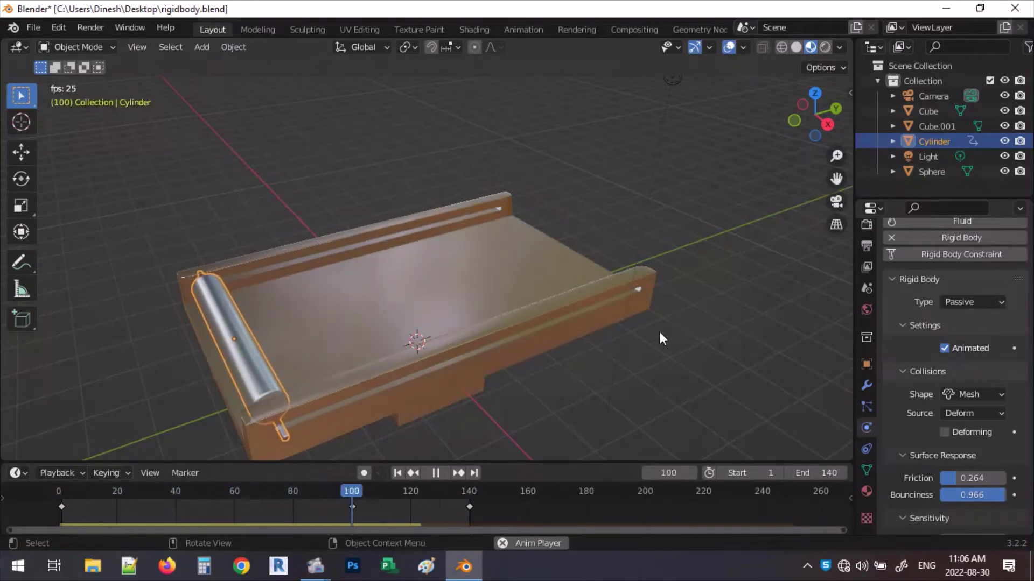
Lower the roller's friction to 0.140, then pause and rewind to frame 1.
scroll(660, 339, "up", 2)
left_click_drag(970, 479, 962, 480)
scroll(399, 309, "up", 4)
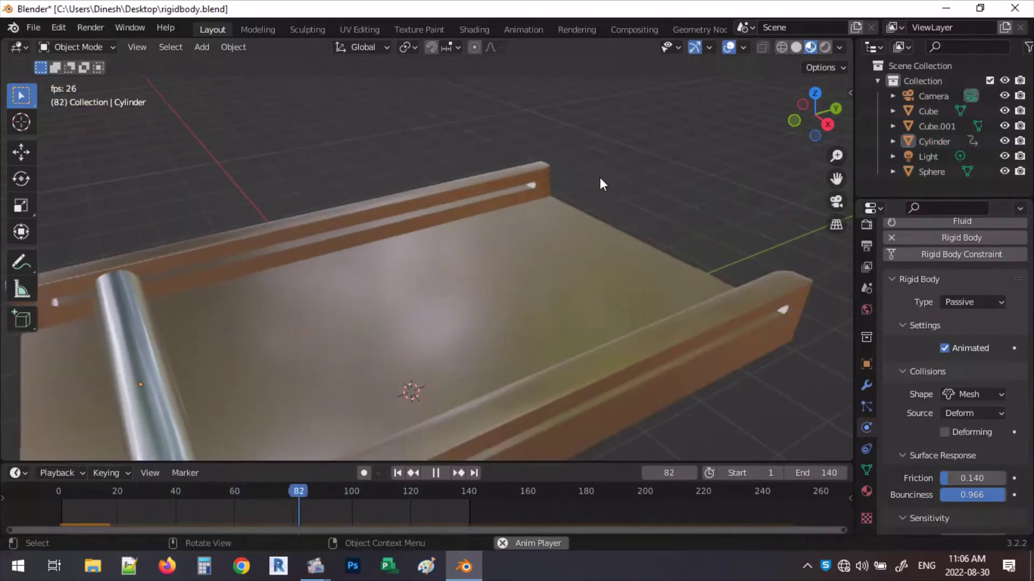
scroll(517, 328, "down", 4)
mouse_move(517, 328)
middle_mouse_down()
mouse_move(542, 291)
mouse_move(516, 314)
middle_mouse_up()
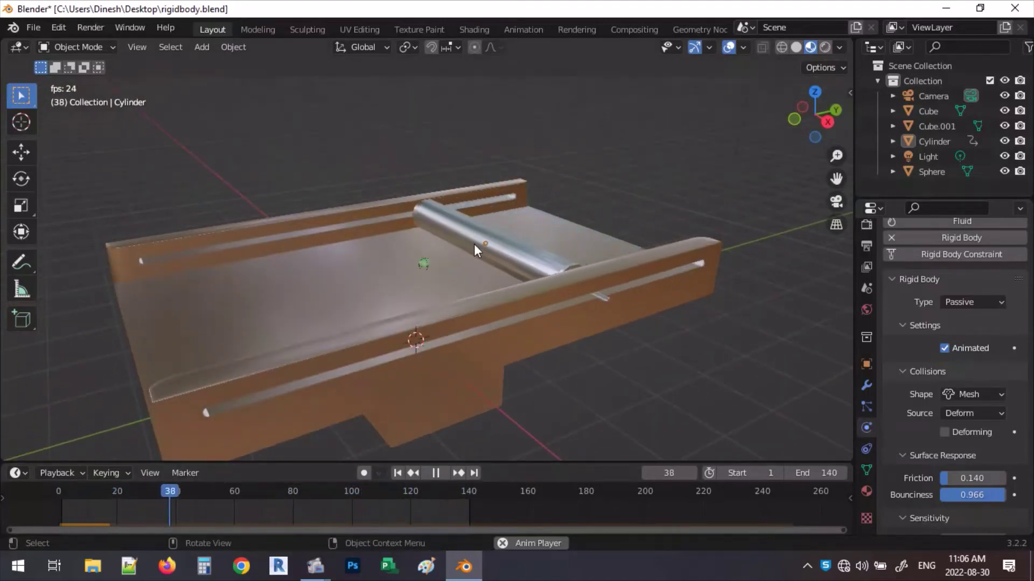
left_click(436, 473)
left_click(398, 473)
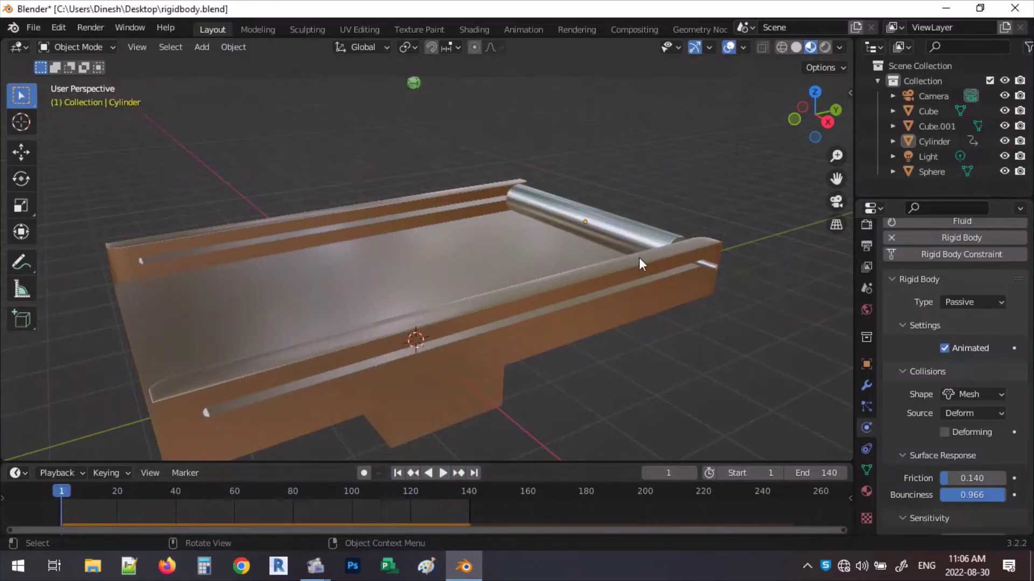
Move the roller's keyframes at frames 100 and 140 19 frames earlier.
left_click(631, 230)
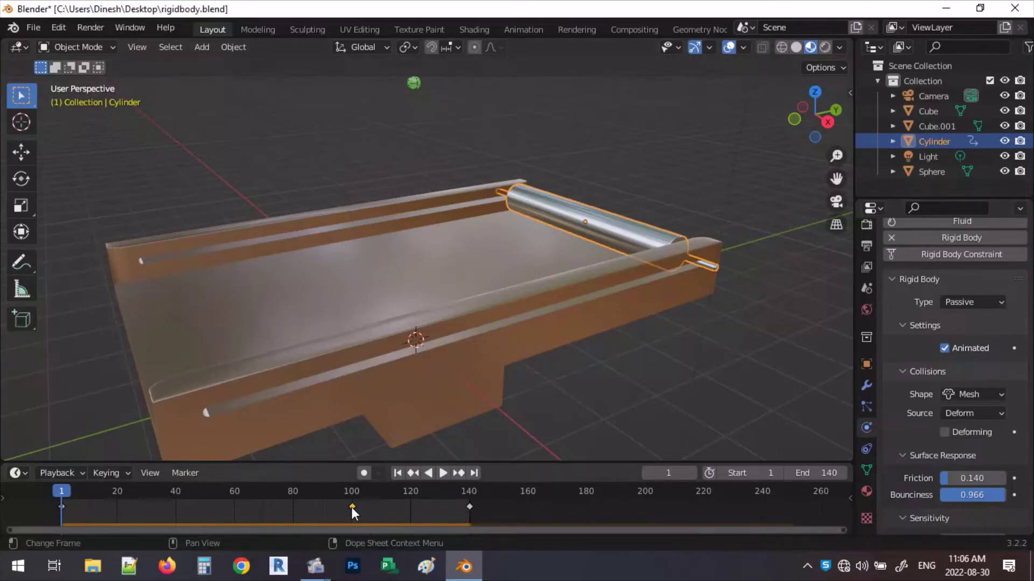
left_click(470, 506, "shift")
left_click_drag(354, 505, 296, 506)
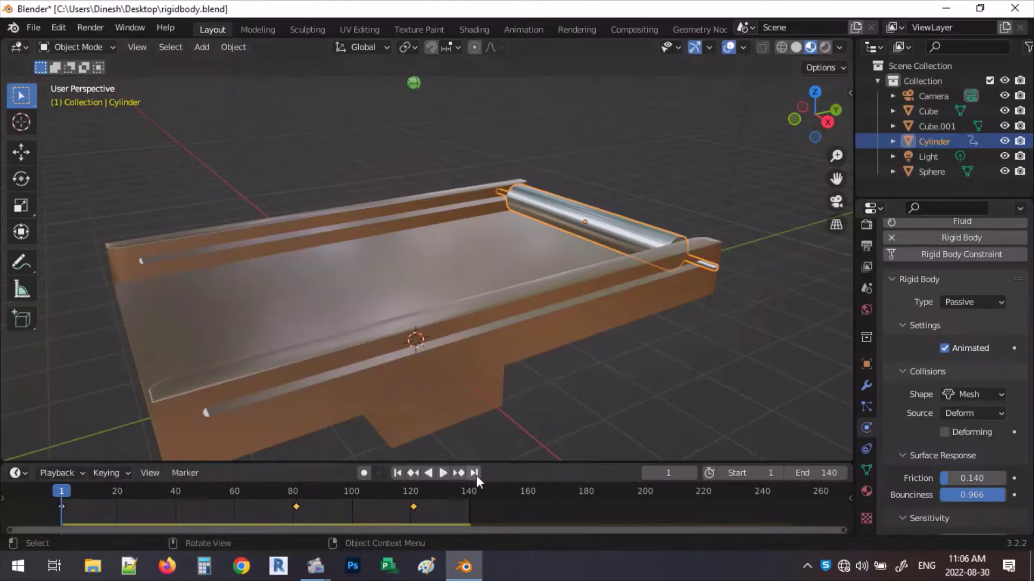
Set the scene's end frame to 120.
left_click(823, 473)
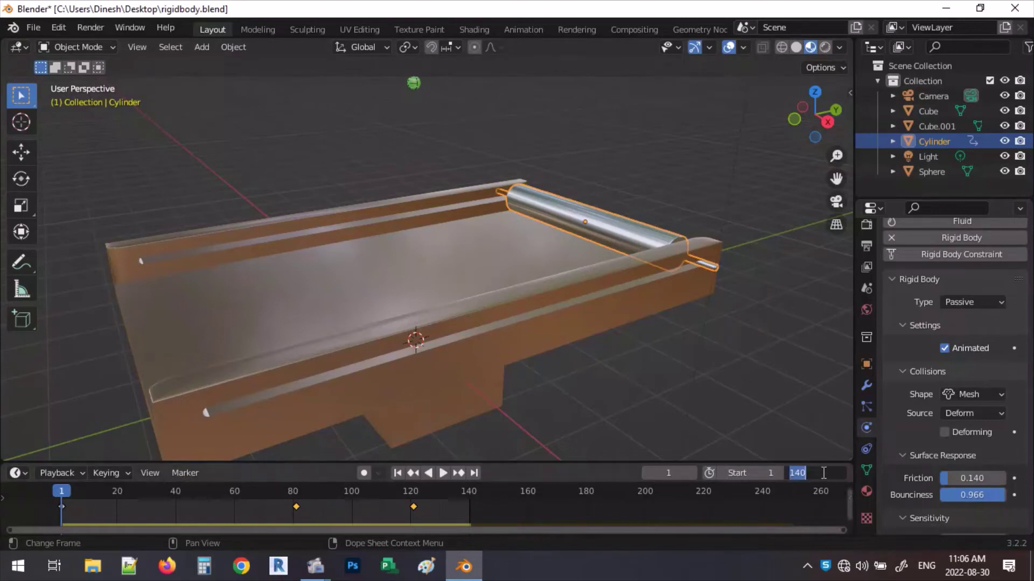
type("120")
key("Return")
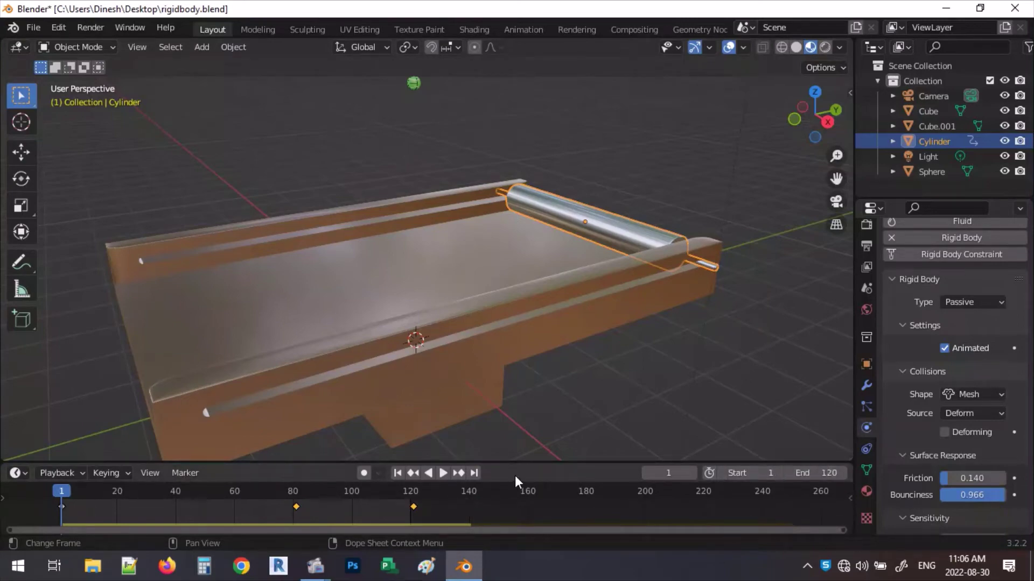
Play the shortened roller sweep and watch it from several angles.
left_click(443, 476)
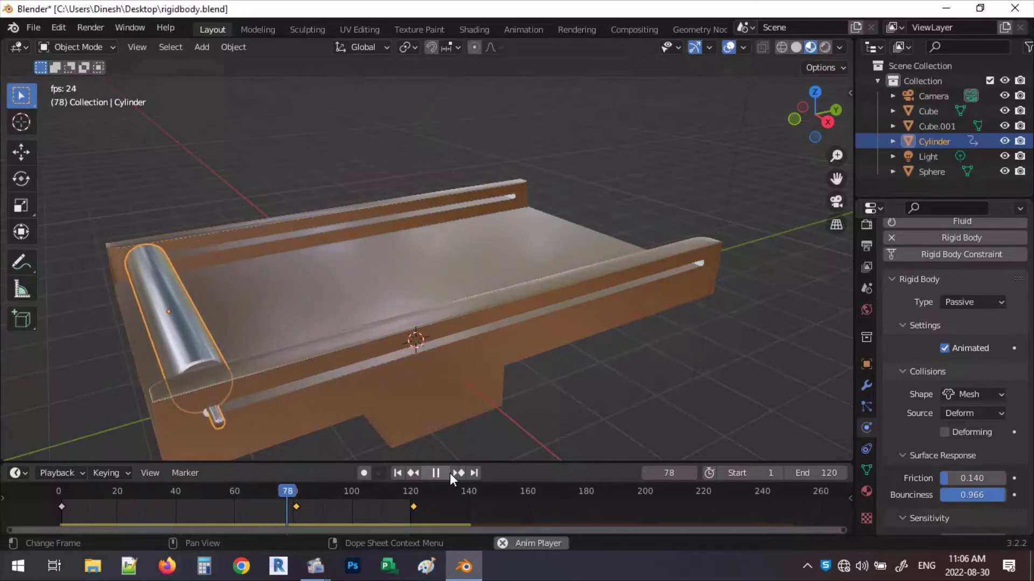
middle_click_drag(539, 414, 461, 249)
scroll(461, 263, "up", 2)
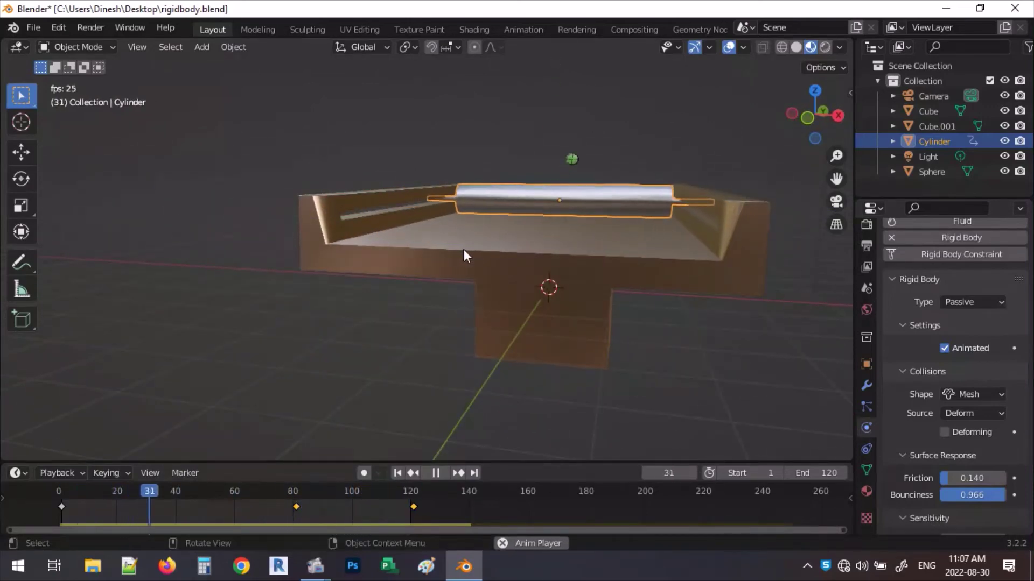
middle_click_drag(464, 250, 584, 230)
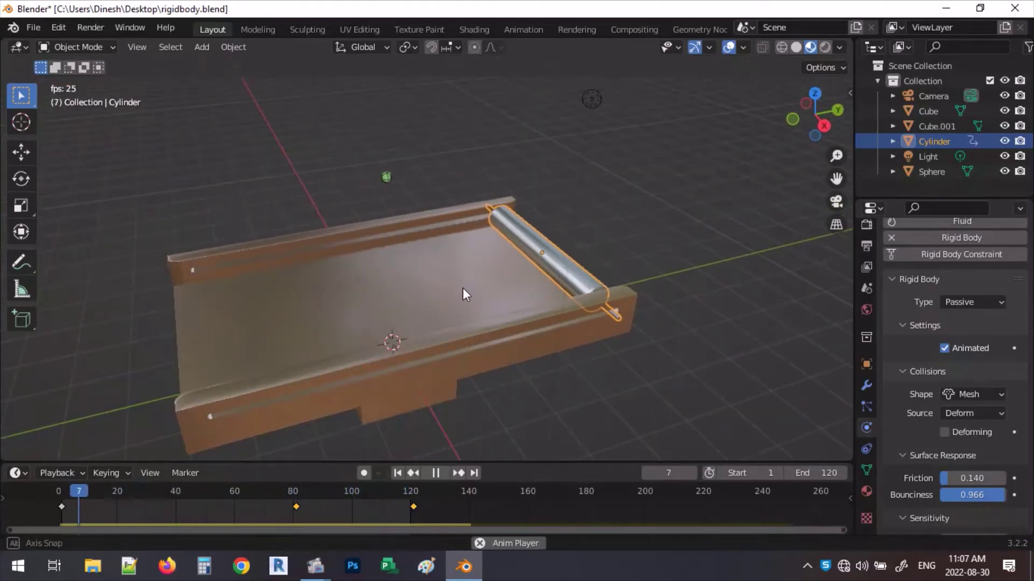
middle_click_drag(463, 287, 380, 275)
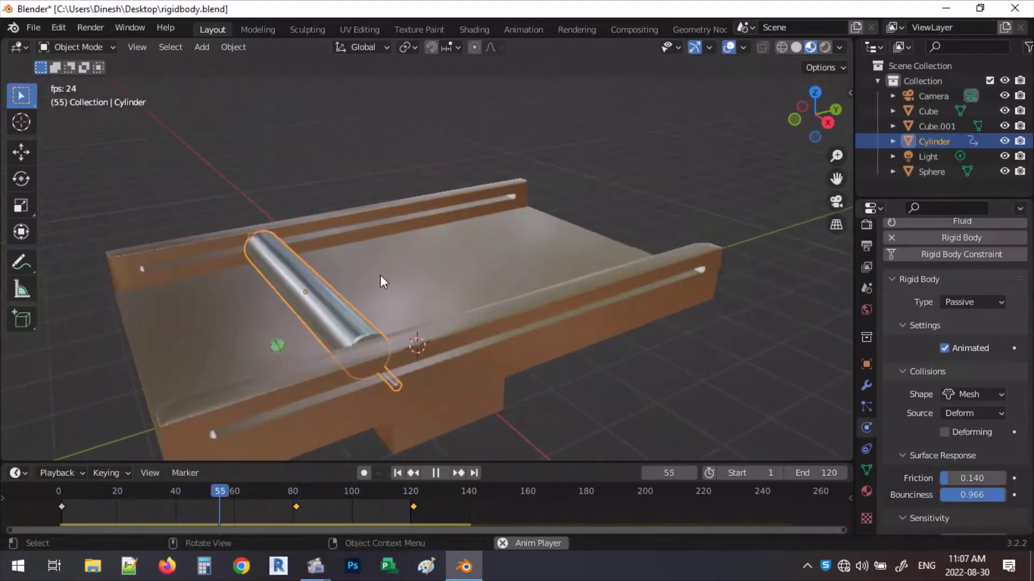
Stop playback, return to frame 1, and select the small sphere.
left_click(440, 473)
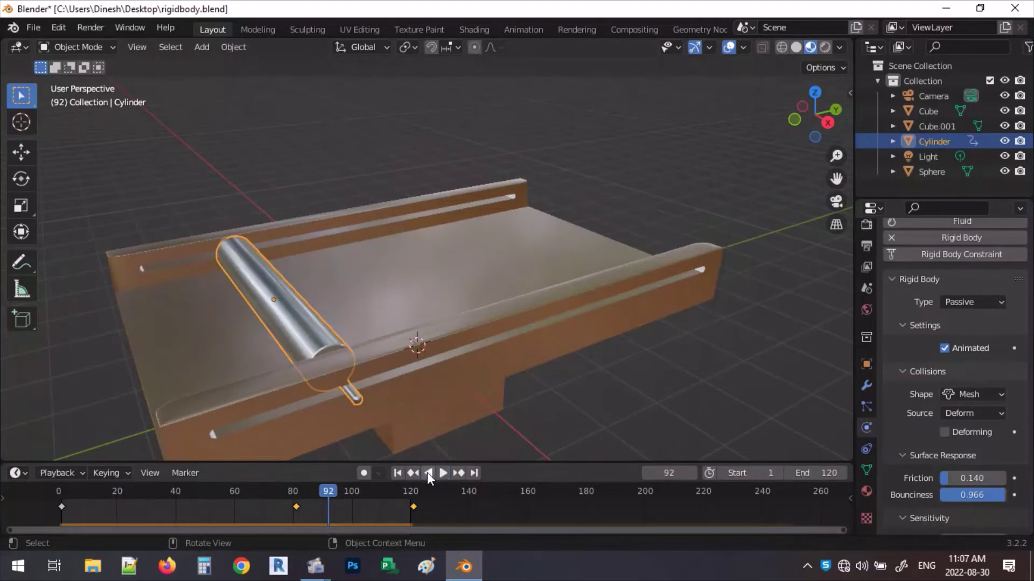
left_click(398, 473)
mouse_move(434, 260)
middle_mouse_down()
mouse_move(431, 279)
mouse_move(435, 262)
middle_mouse_up()
left_click(405, 172)
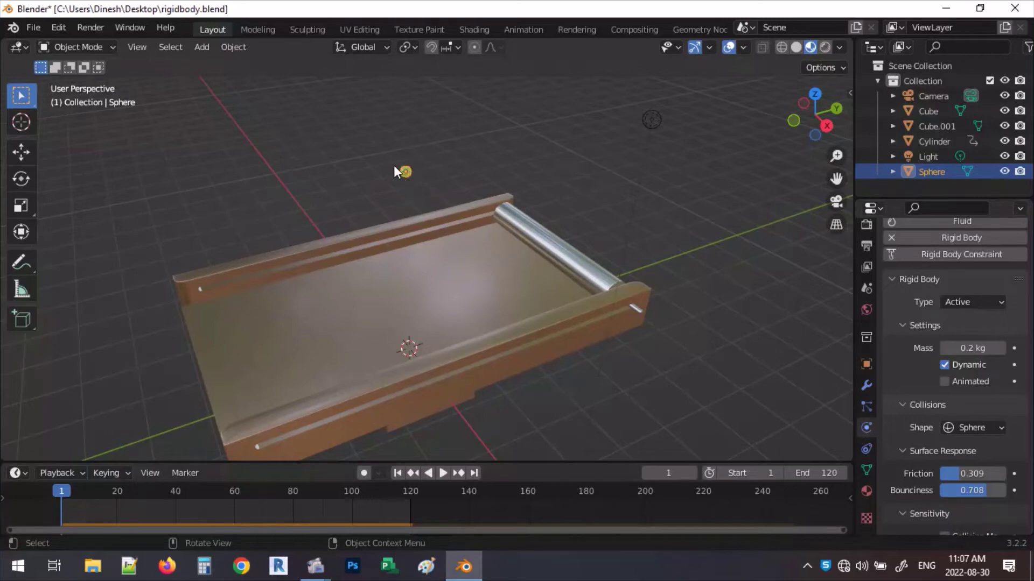
Change the world's surface shader from Background to Diffuse BSDF in World Properties.
left_click(866, 310)
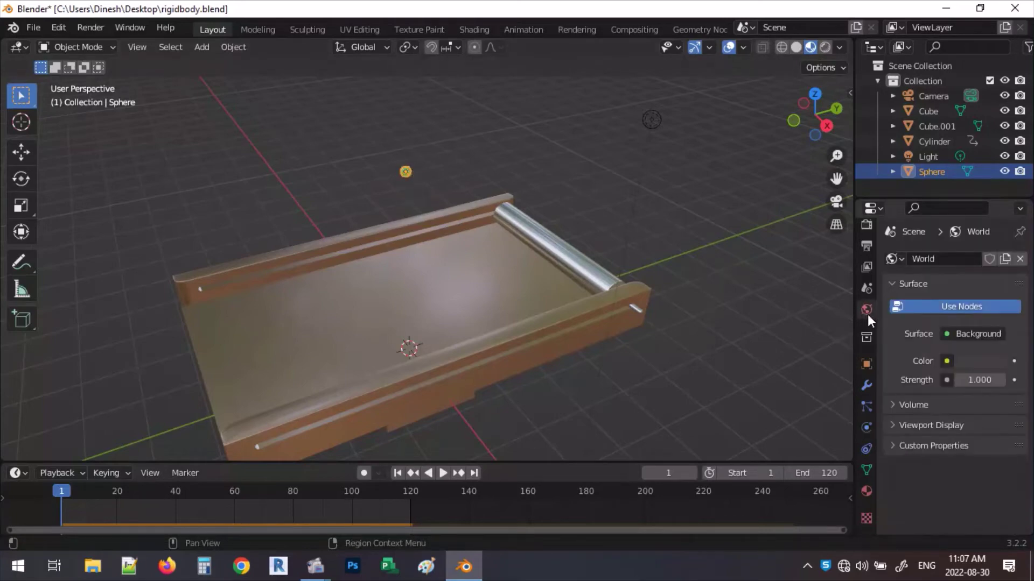
left_click(947, 334)
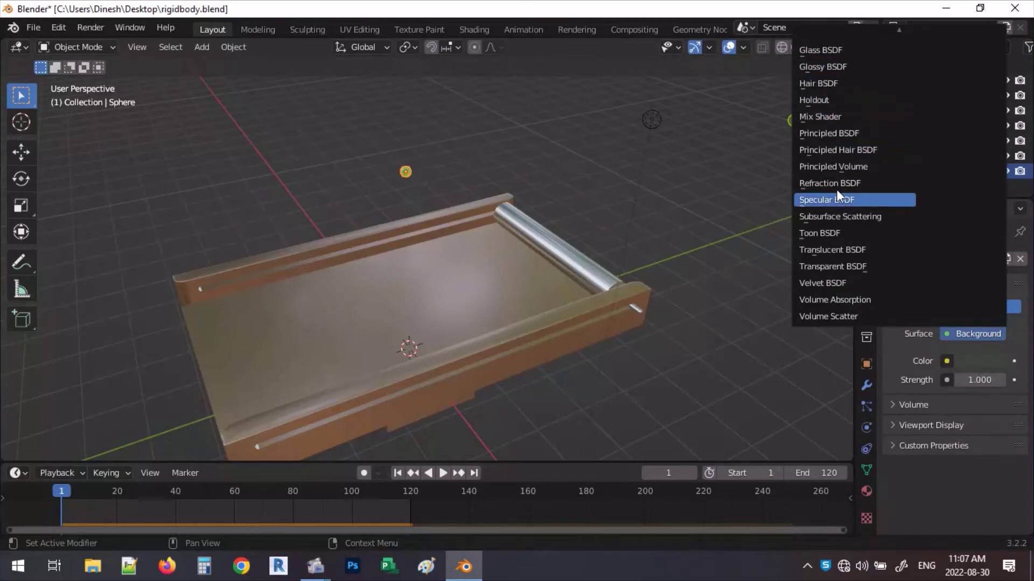
scroll(822, 91, "up", 1)
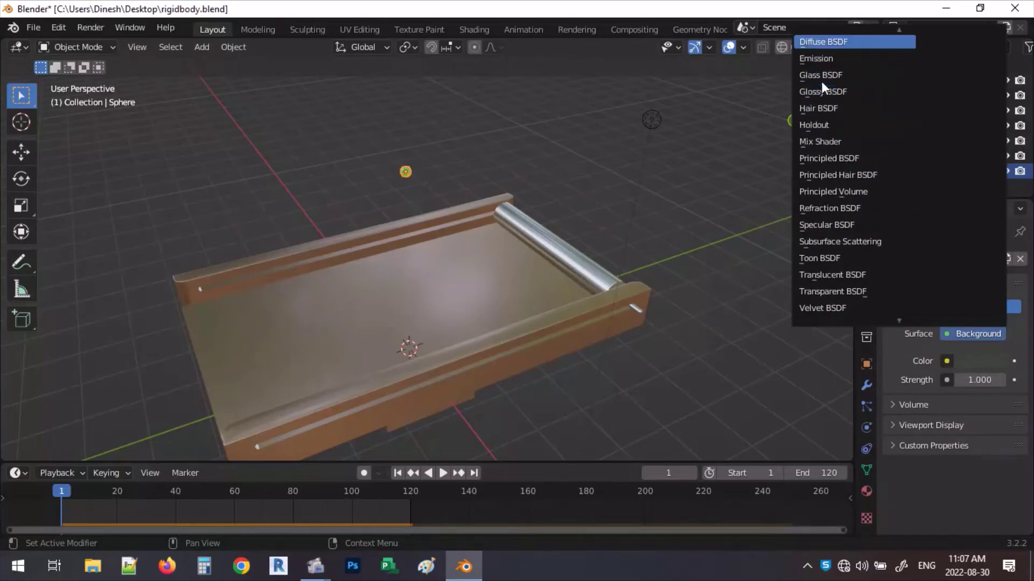
scroll(822, 82, "up", 2)
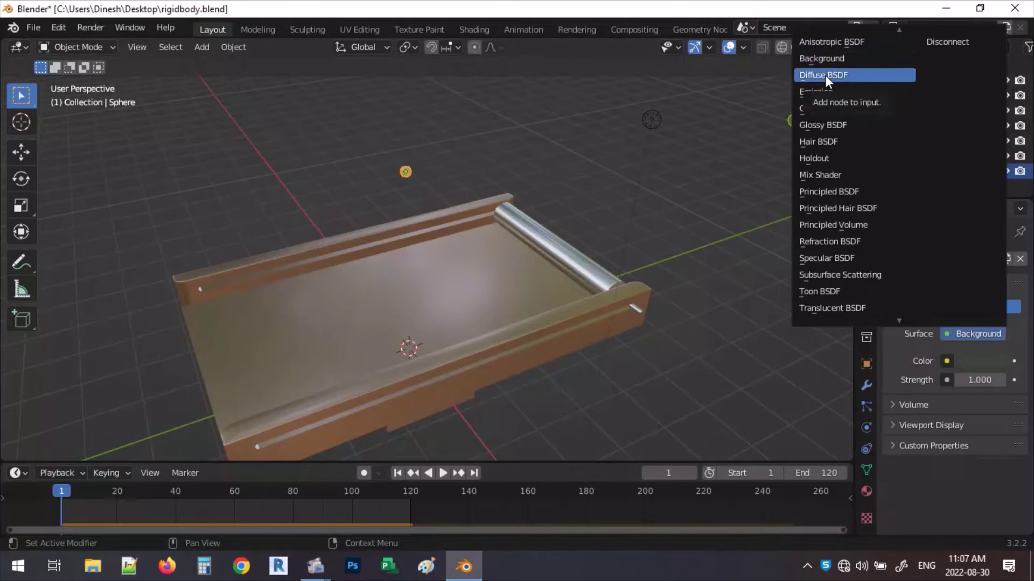
left_click(825, 76)
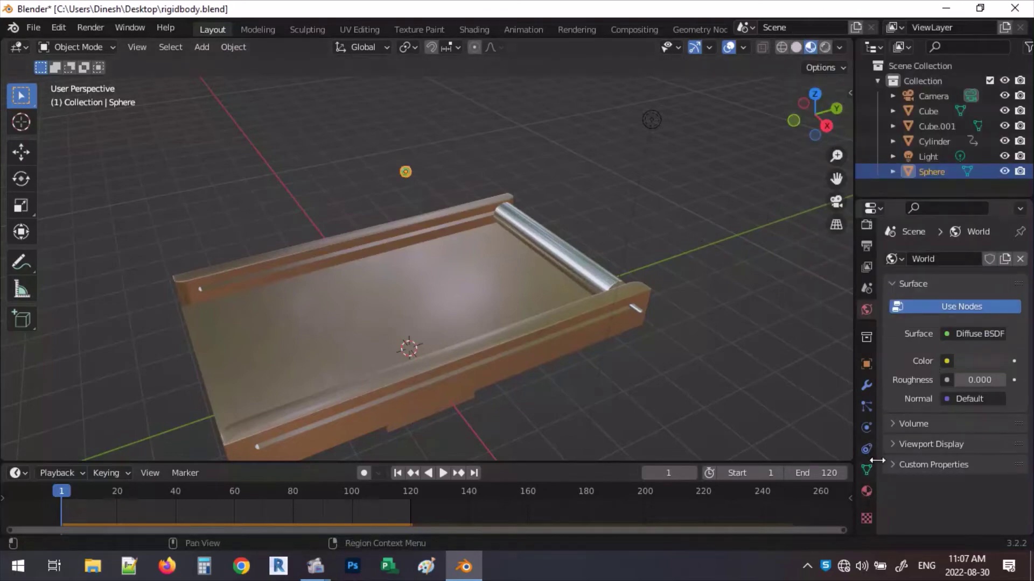
left_click(867, 427)
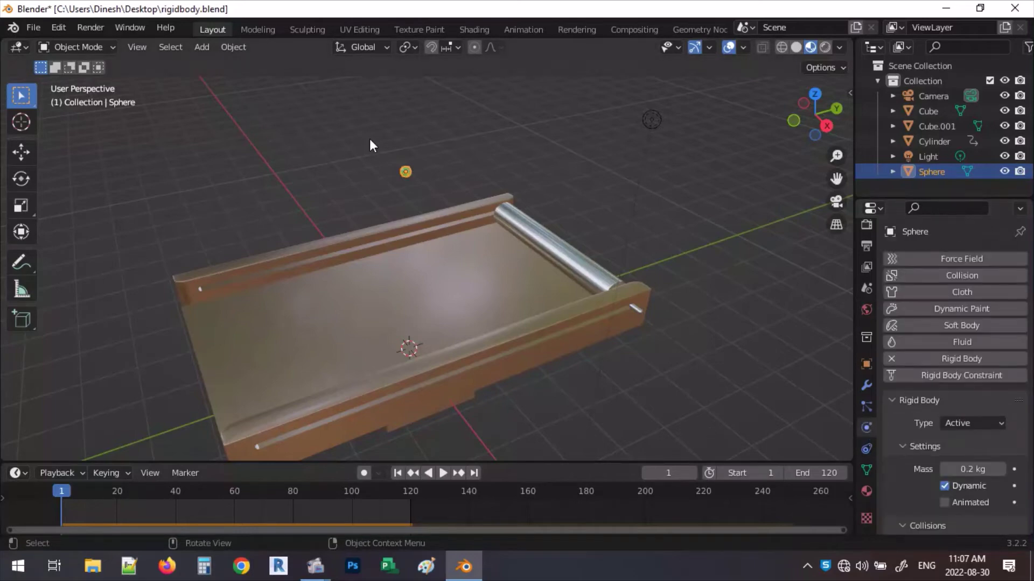
Make four Shift+D duplicates of the green sphere, placing them around the original above the tray.
middle_click_drag(369, 138, 421, 162)
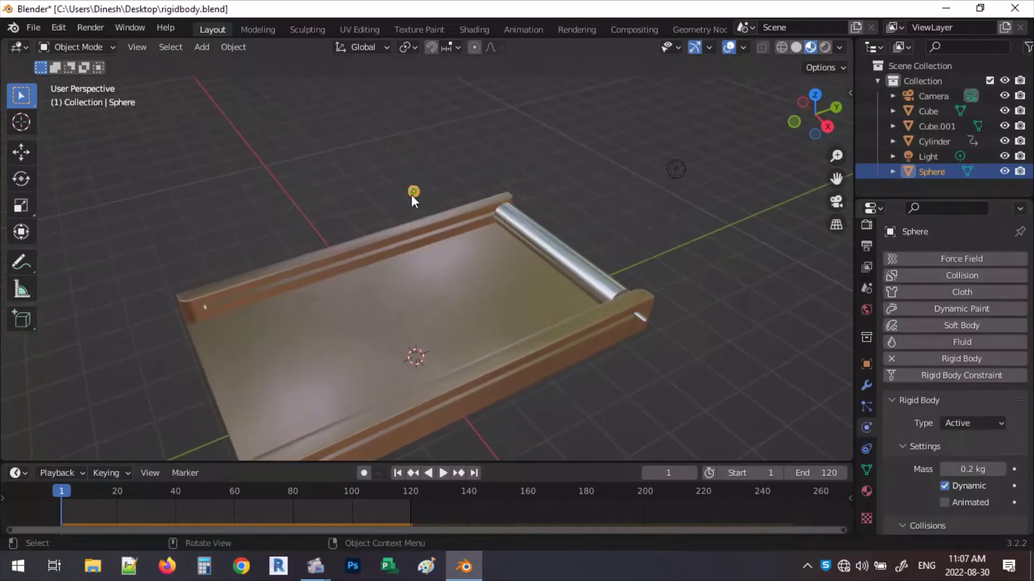
key("shift+d")
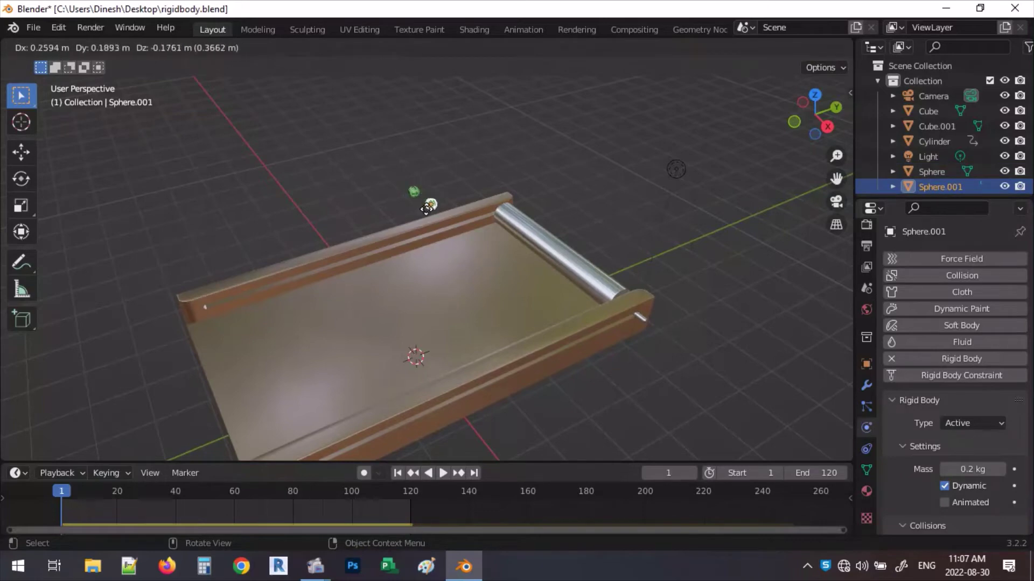
left_click(363, 214)
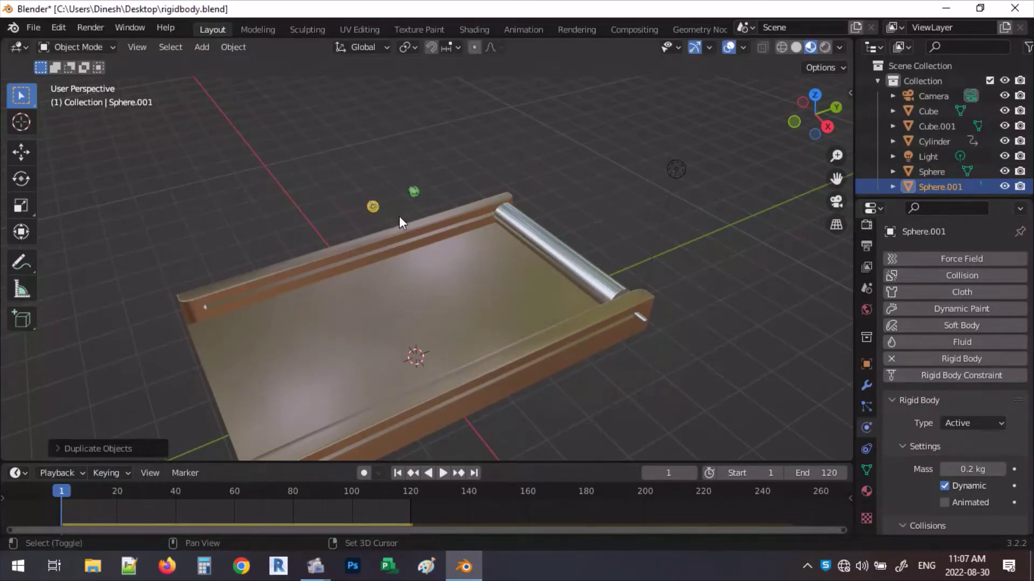
key("shift+d")
left_click(361, 256)
key("shift+d")
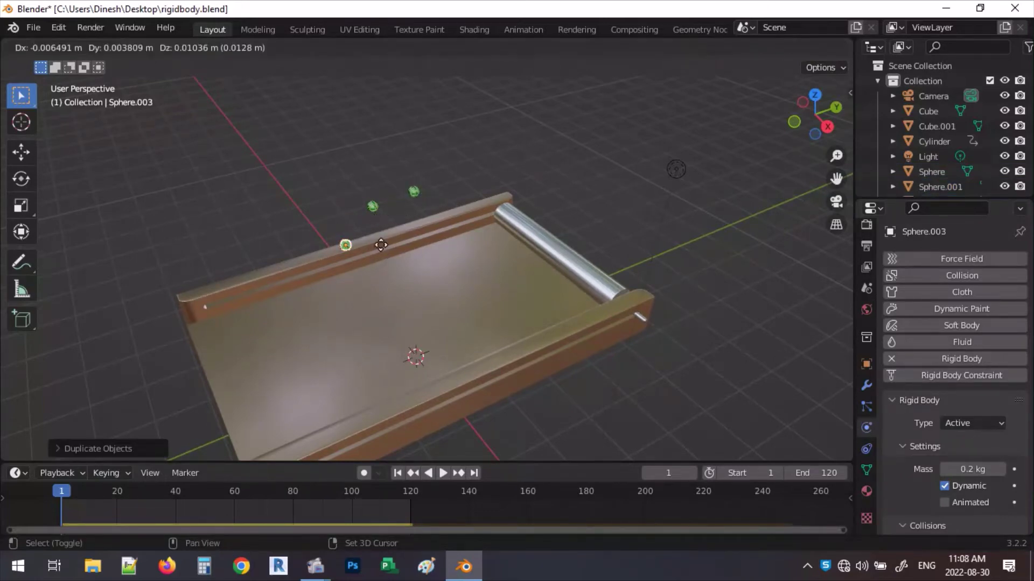
left_click(359, 162)
left_click(415, 192)
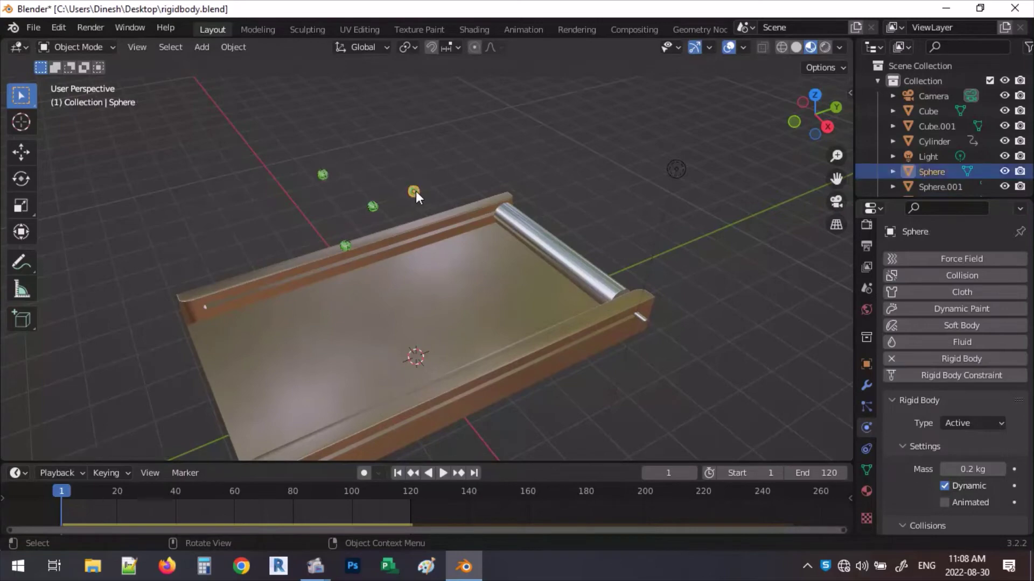
key("shift+d")
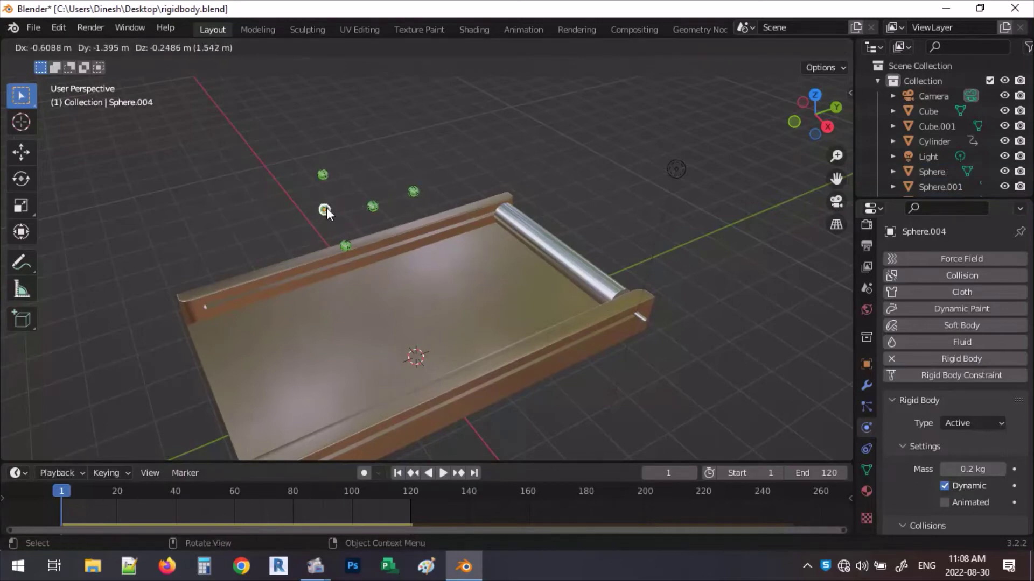
left_click(334, 209)
Reposition the original sphere and add two more copies to the cluster near the tray rim.
left_click(412, 191)
key("g")
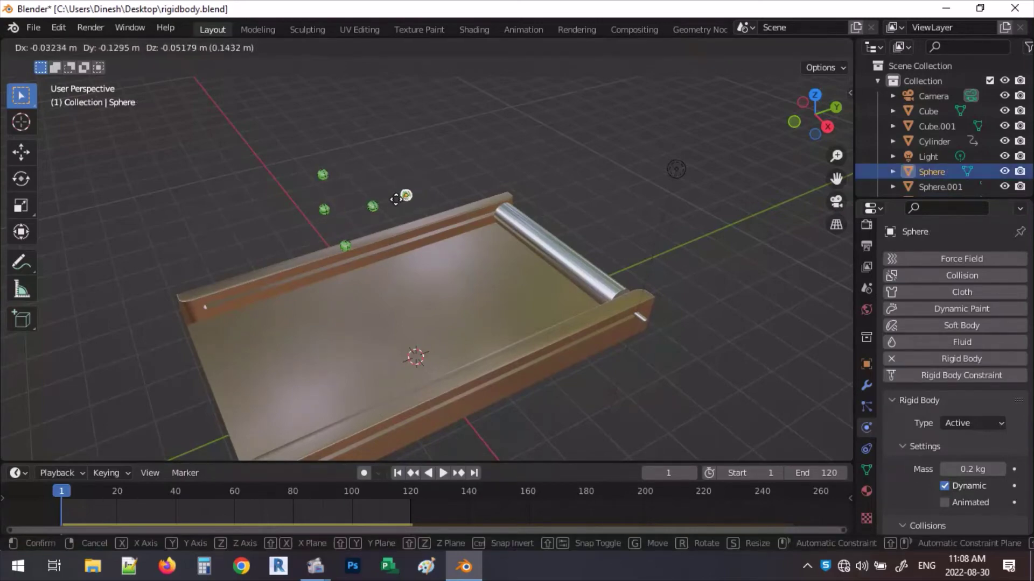
left_click(349, 183)
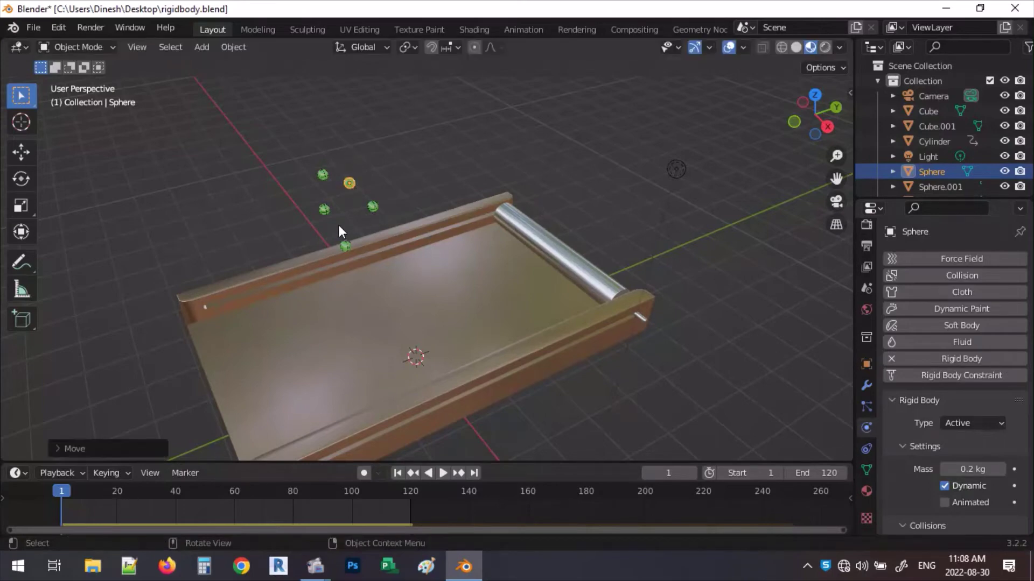
left_click(322, 213)
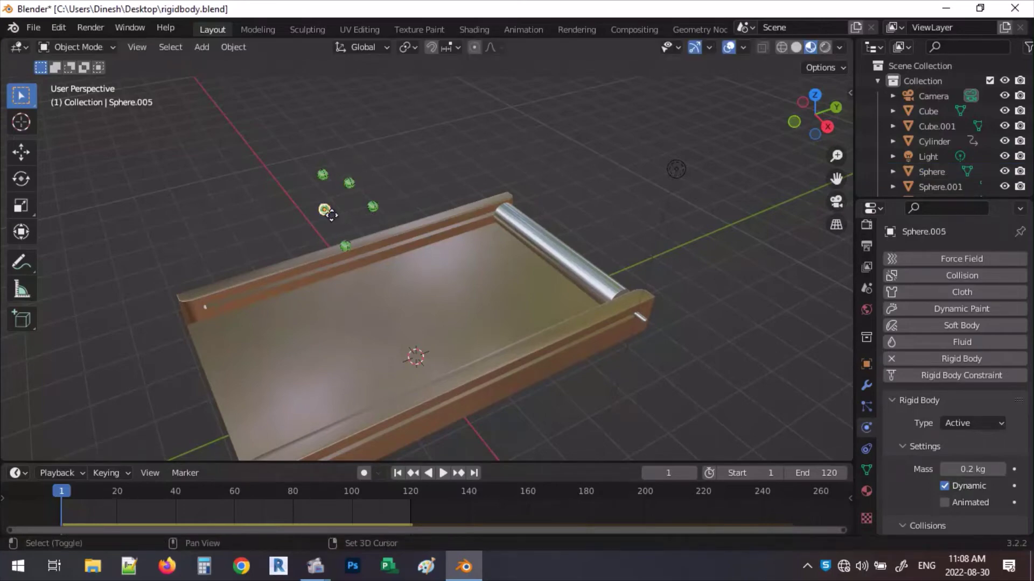
key("shift+d")
left_click(389, 257)
key("shift+d")
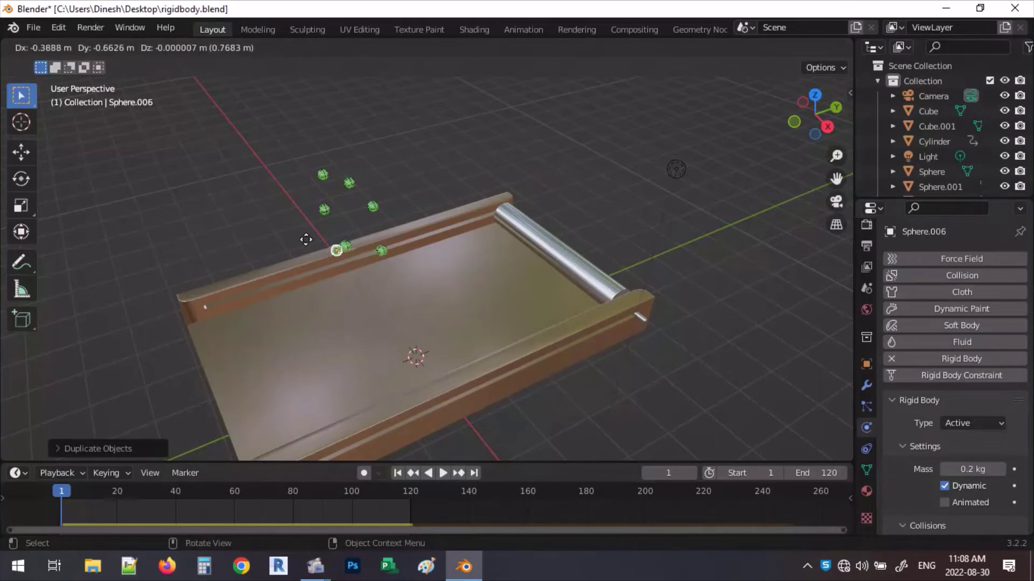
left_click(302, 237)
From behind the tray, add the last two sphere copies, reaching Sphere.008.
middle_click_drag(377, 266, 521, 226)
key("shift+d")
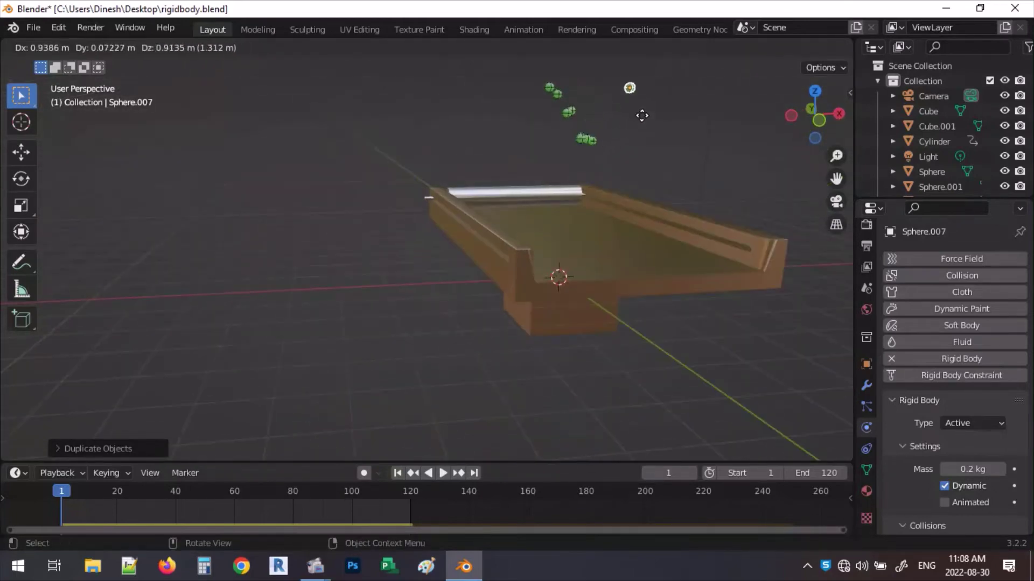
left_click(635, 129)
key("shift+d")
left_click(634, 145)
middle_click_drag(634, 145, 484, 192)
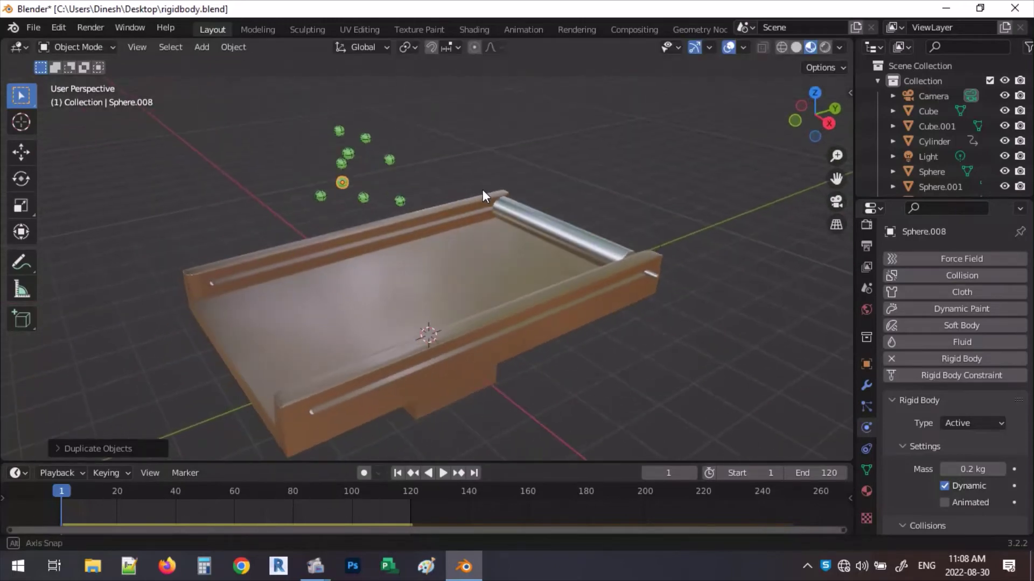
left_click(442, 473)
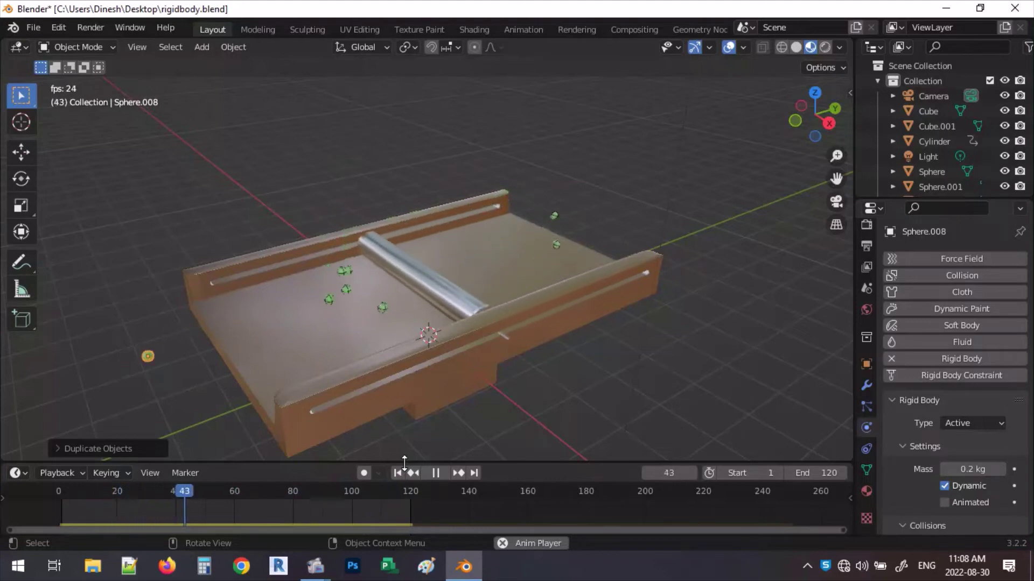
left_click(439, 473)
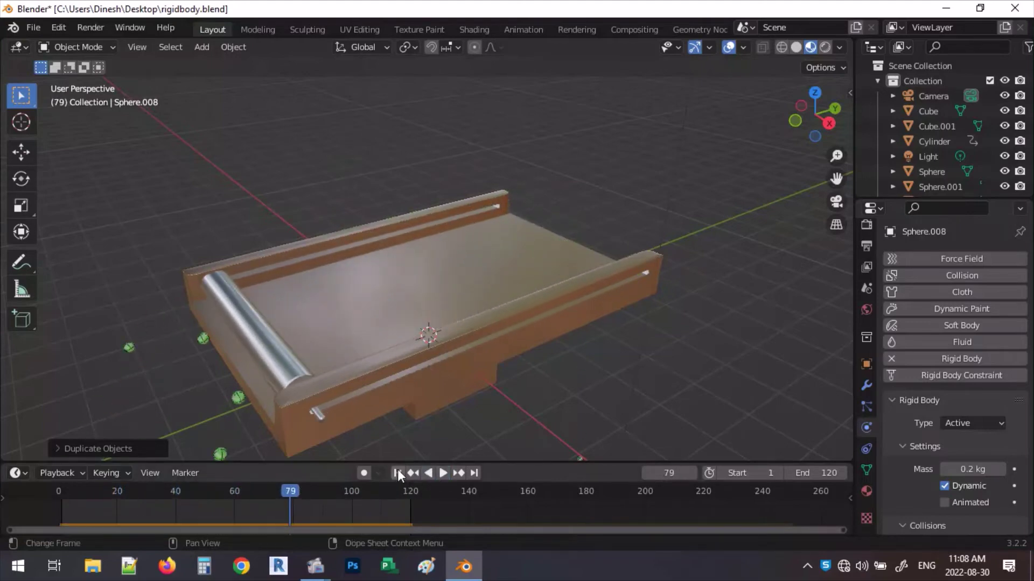
left_click(397, 472)
Move one sphere to the lower left and another highest above the tray, then replay the simulation.
left_click(389, 159)
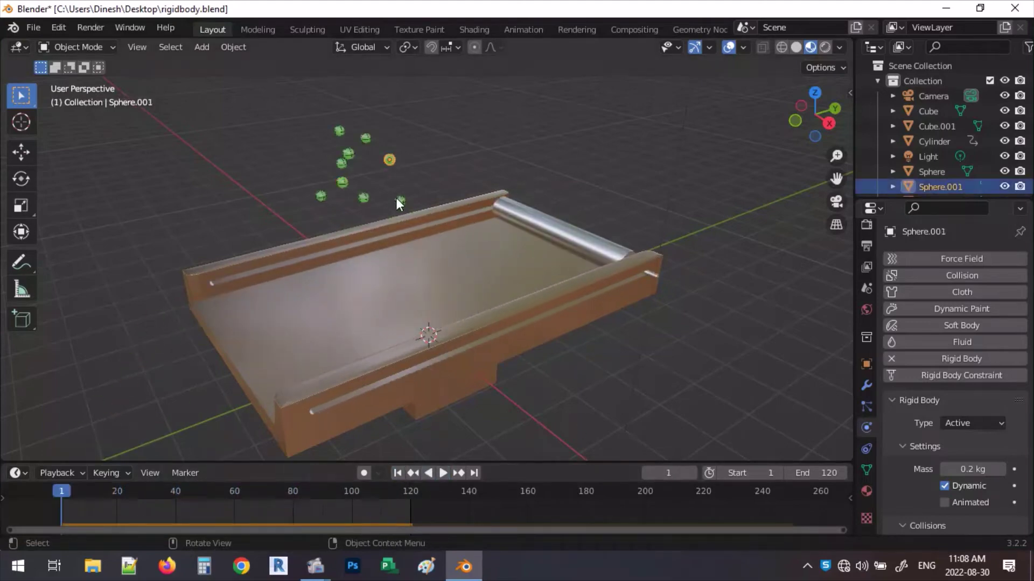
left_click(401, 199)
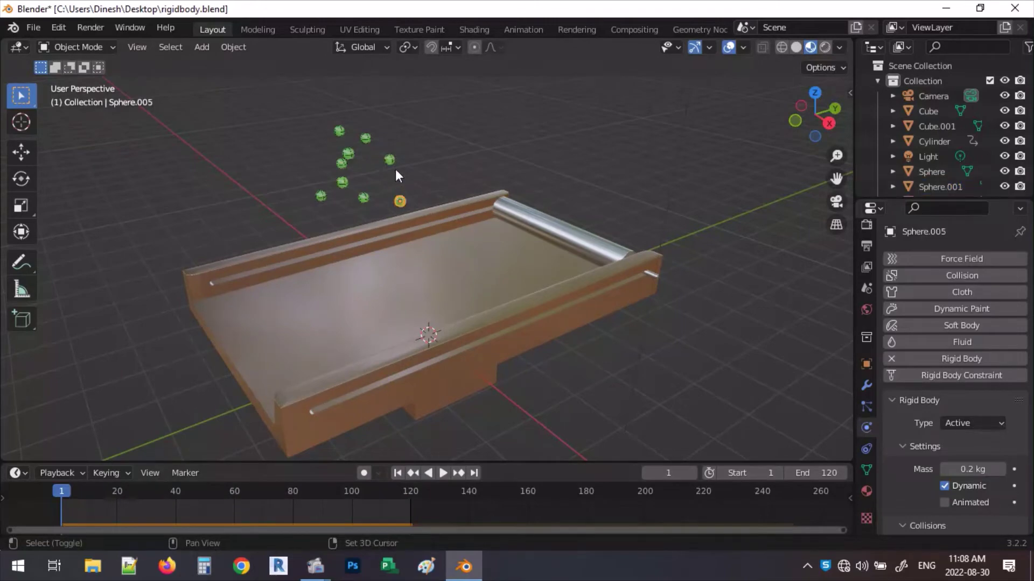
key("g")
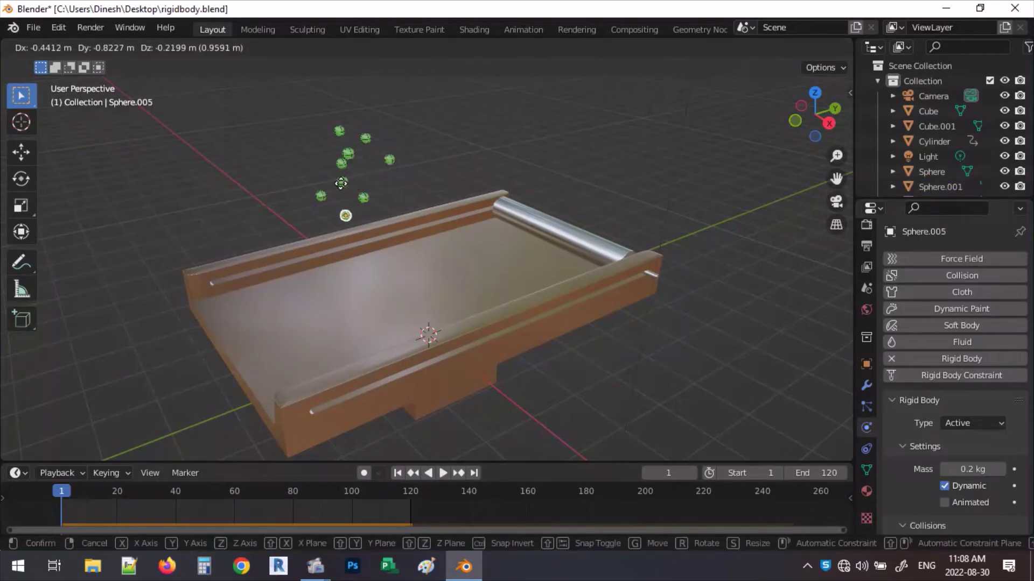
left_click(341, 183)
left_click(390, 161)
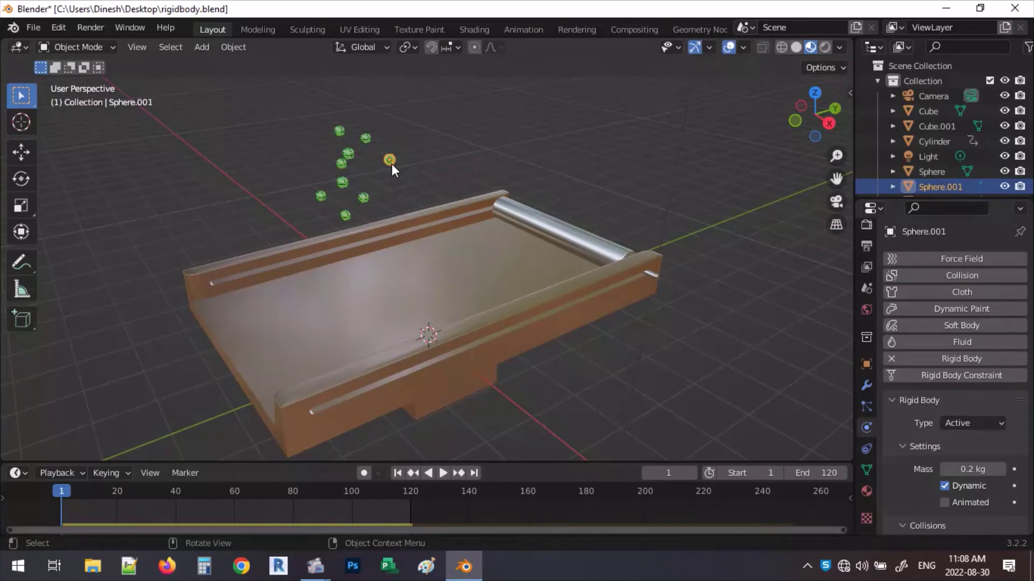
key("g")
left_click(368, 93)
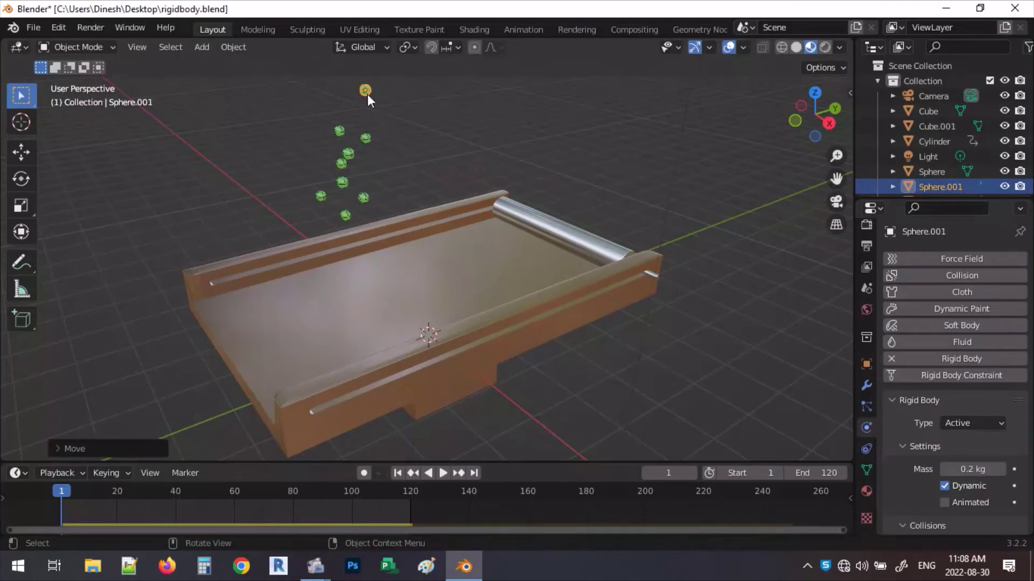
left_click(422, 151)
left_click(443, 473)
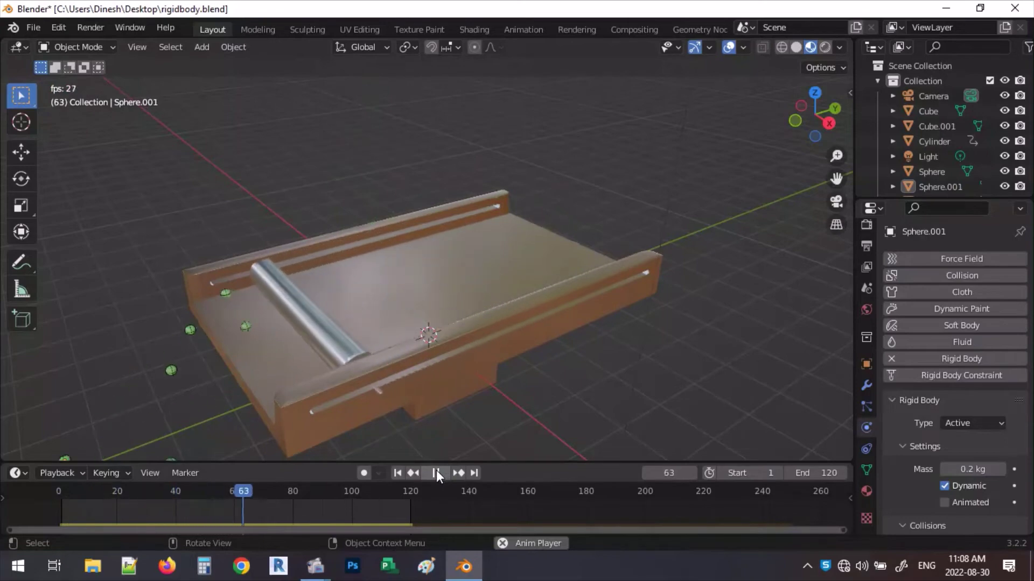
left_click(437, 473)
left_click(398, 473)
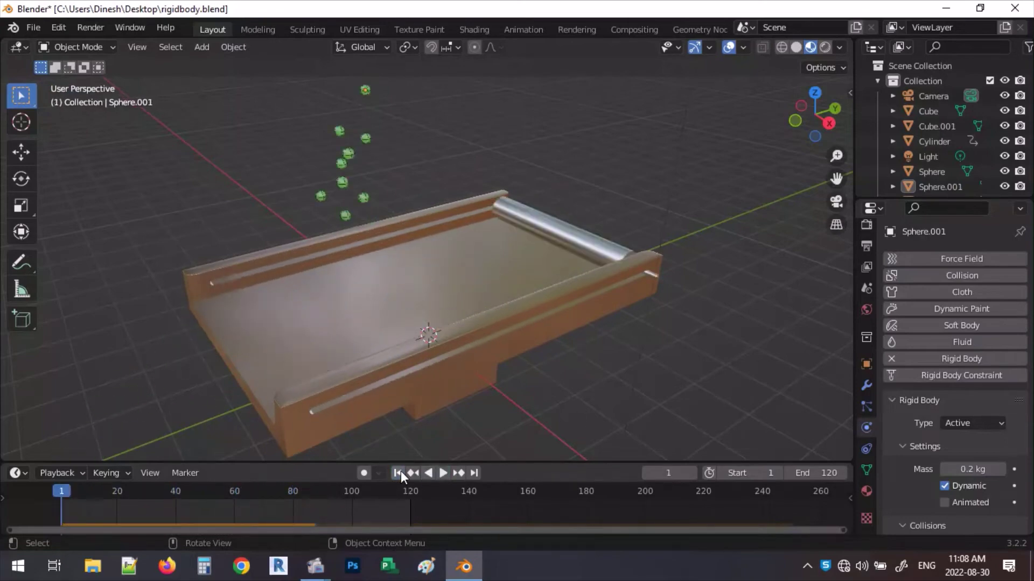
Select four spheres including the top one and lower their rigid-body Bounciness to 0.517.
left_click(366, 139)
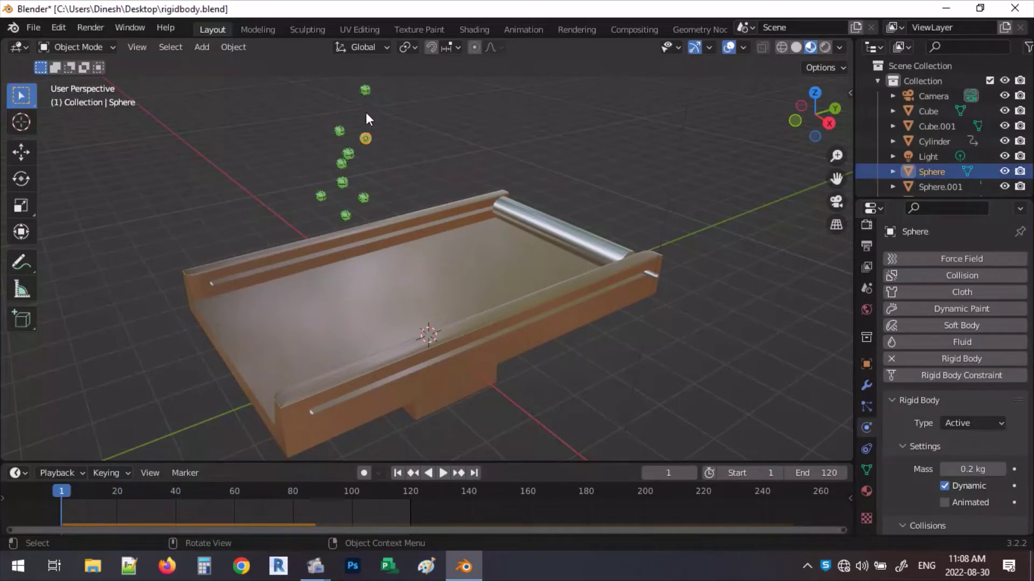
left_click(349, 154, "shift")
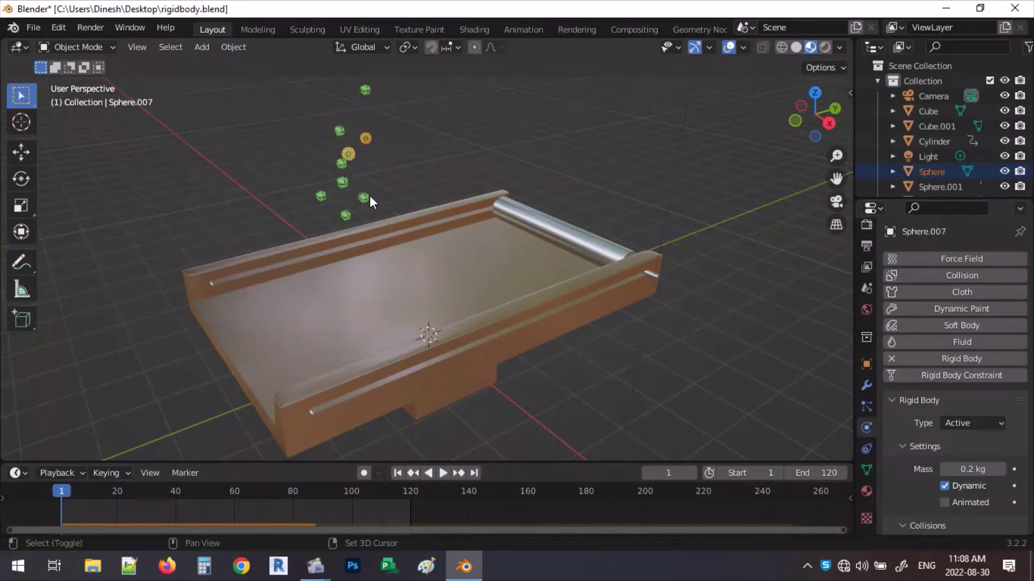
left_click(365, 197, "shift")
left_click(368, 91, "shift")
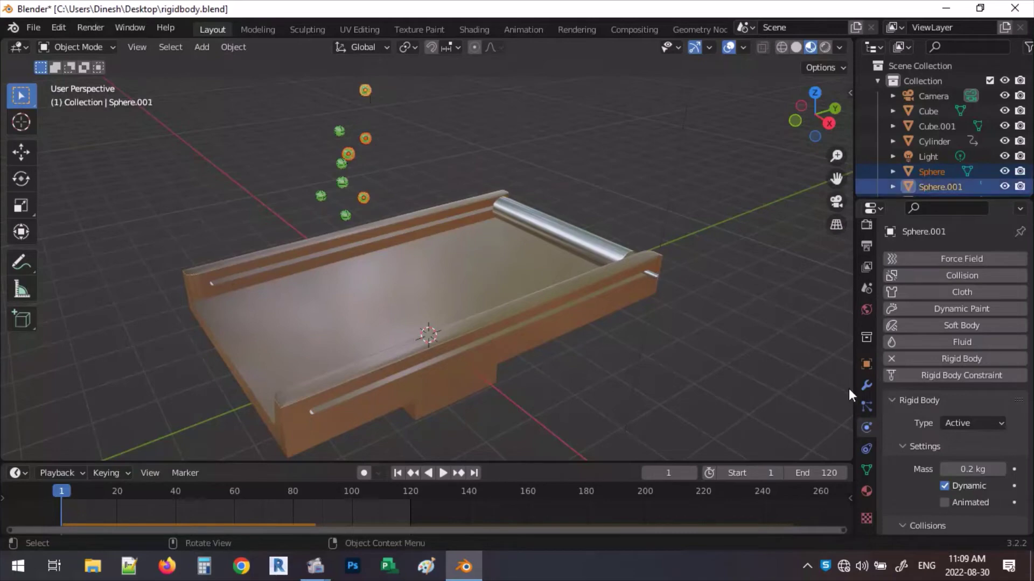
scroll(984, 463, "down", 6)
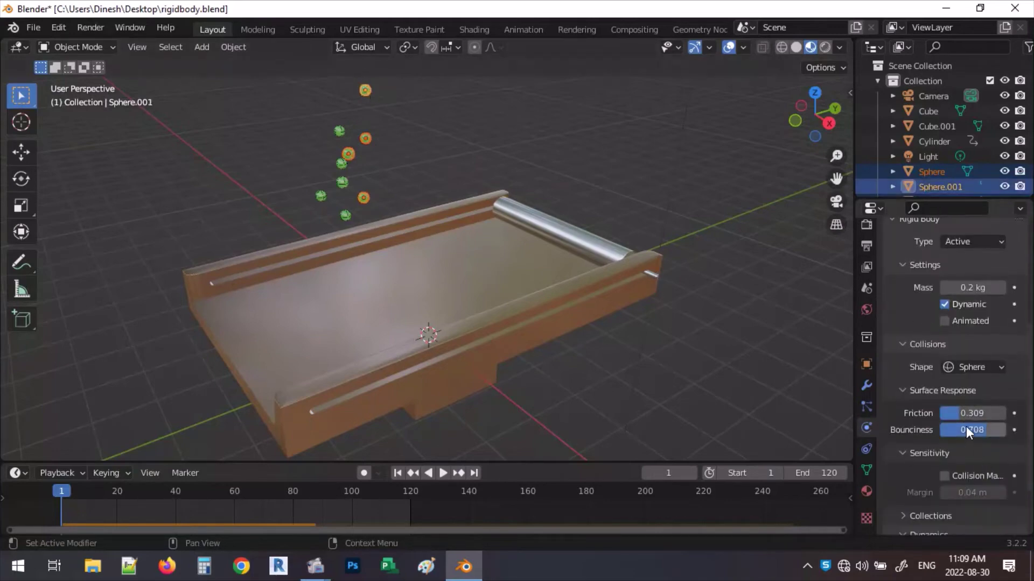
mouse_move(977, 430)
left_mouse_down()
mouse_move(947, 431)
mouse_move(977, 433)
mouse_move(969, 413)
mouse_move(981, 413)
left_mouse_up()
left_click(446, 313)
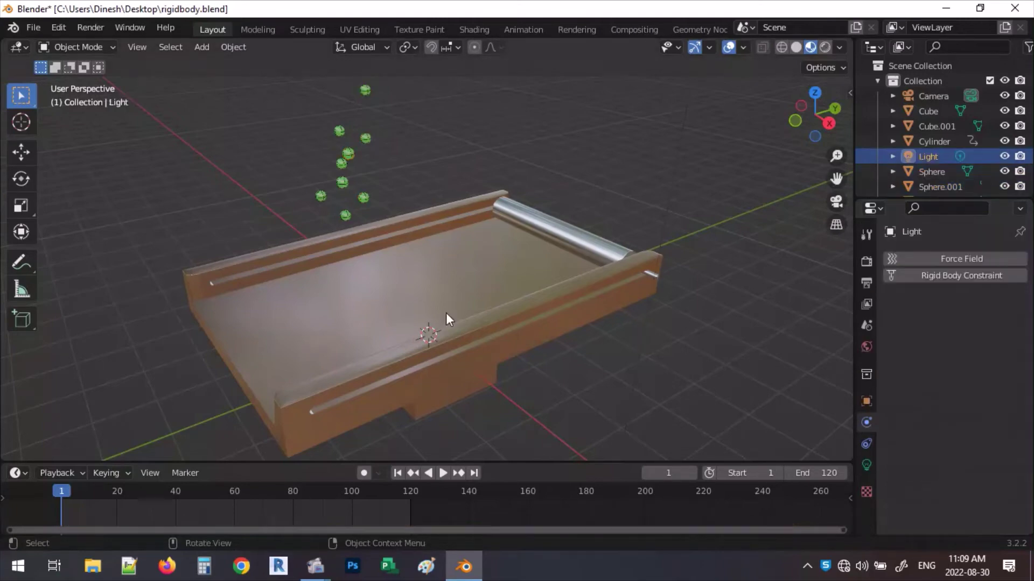
left_click(447, 473)
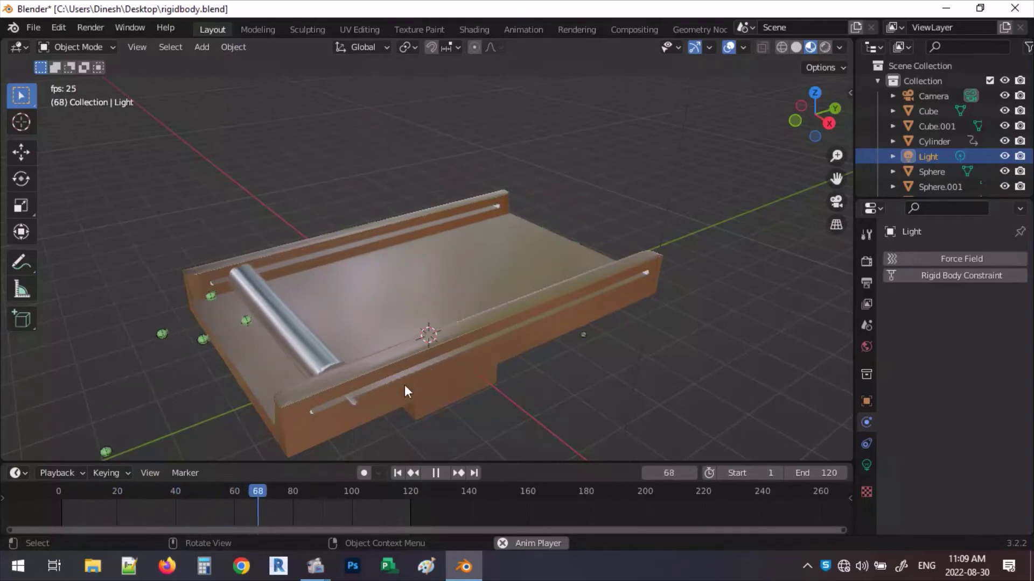
scroll(365, 376, "up", 4)
middle_click_drag(470, 240, 481, 291)
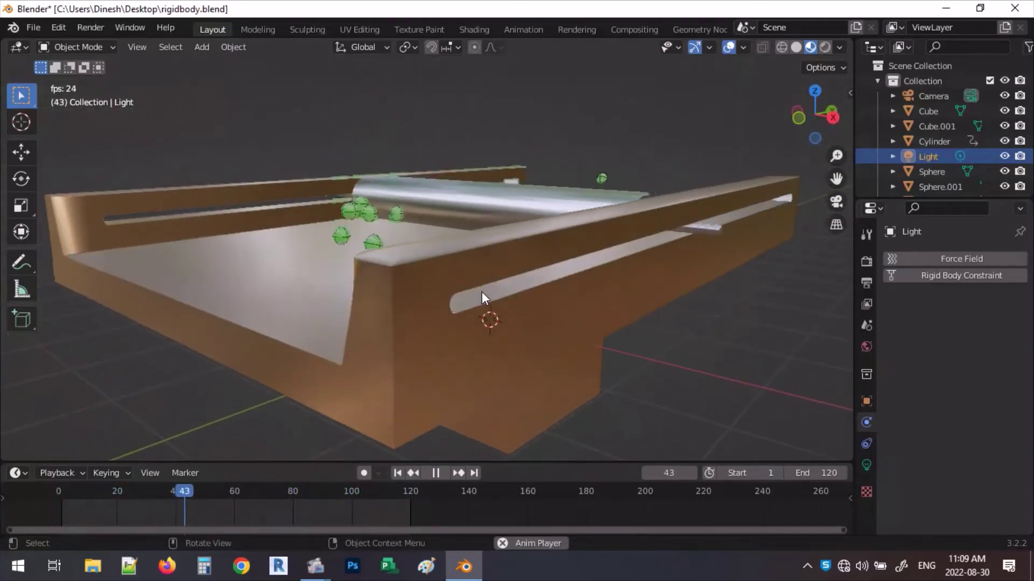
left_click(435, 472)
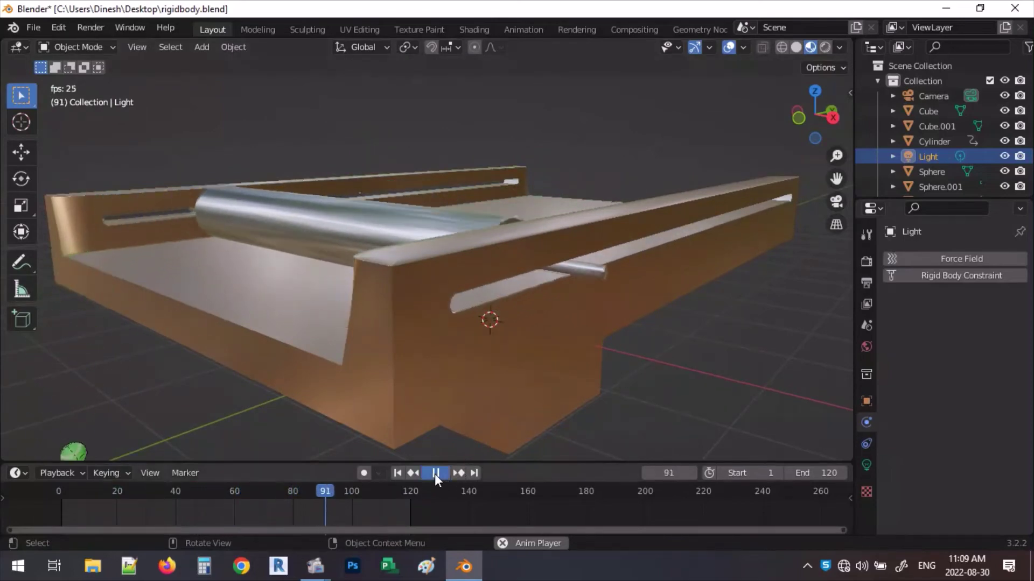
key("shift+Left")
middle_click_drag(535, 233, 529, 258)
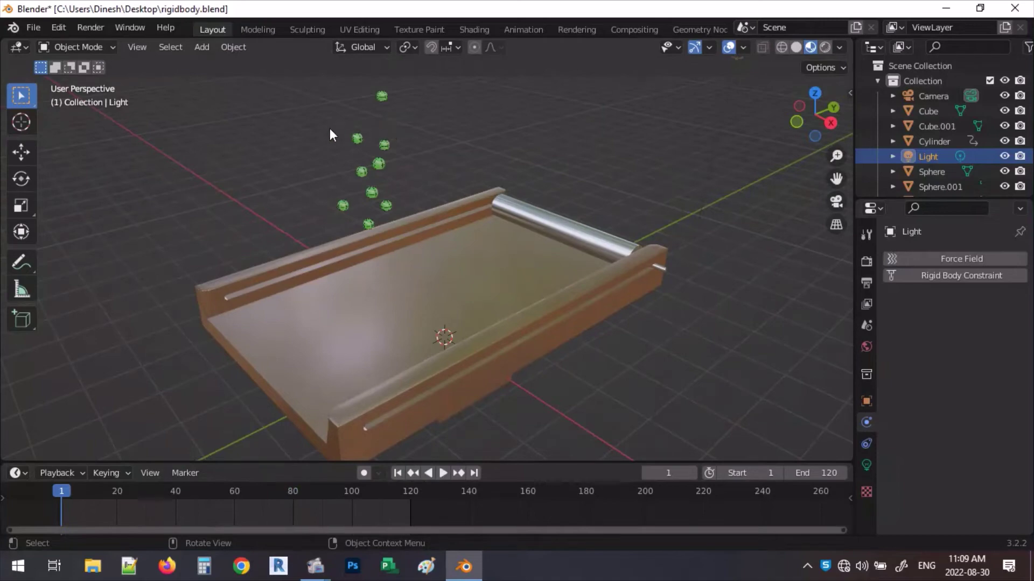
In the Shading workspace, show the World node tree and delete its Diffuse BSDF node.
left_click(471, 30)
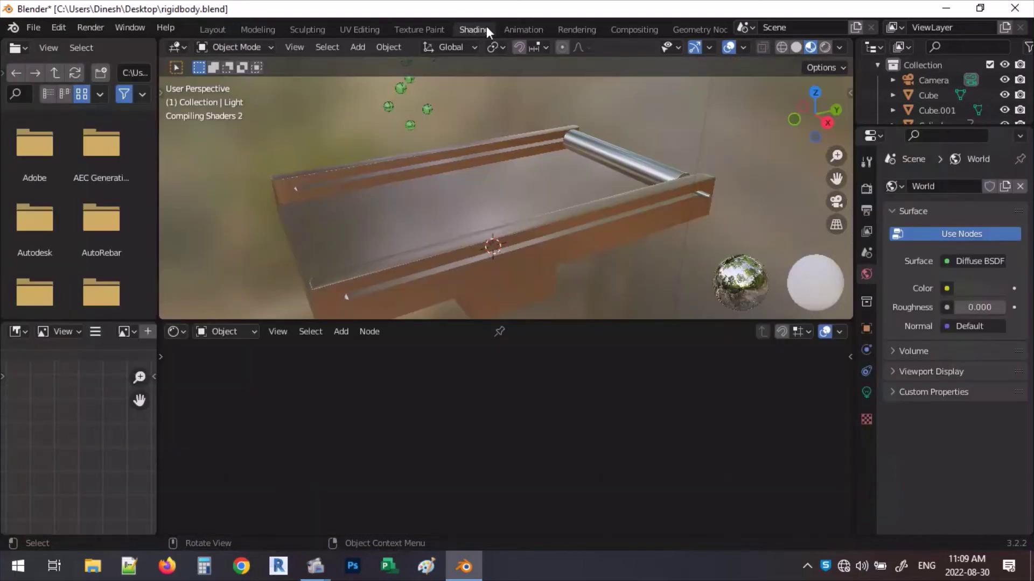
left_click(253, 334)
left_click(235, 366)
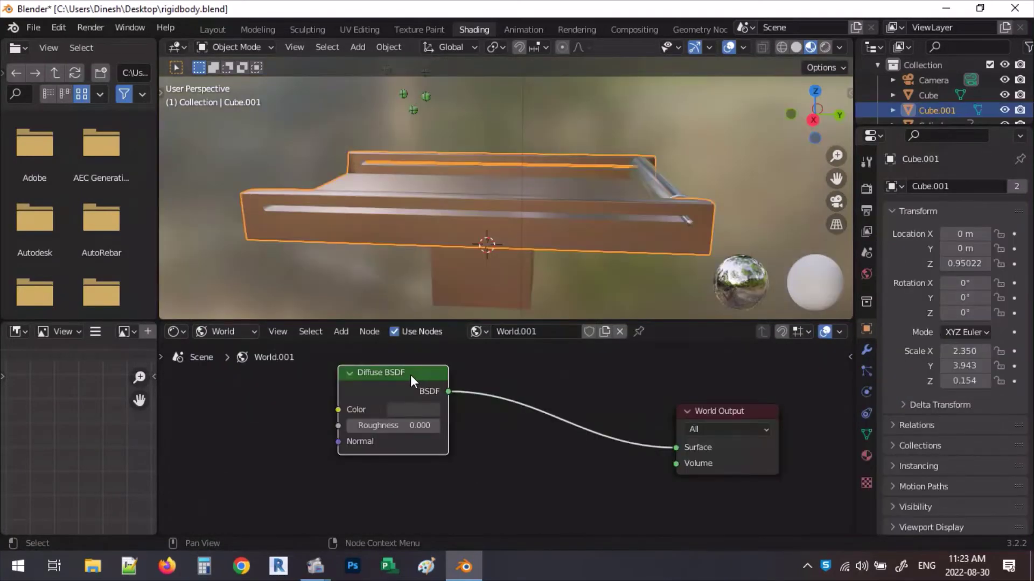
right_click(410, 375)
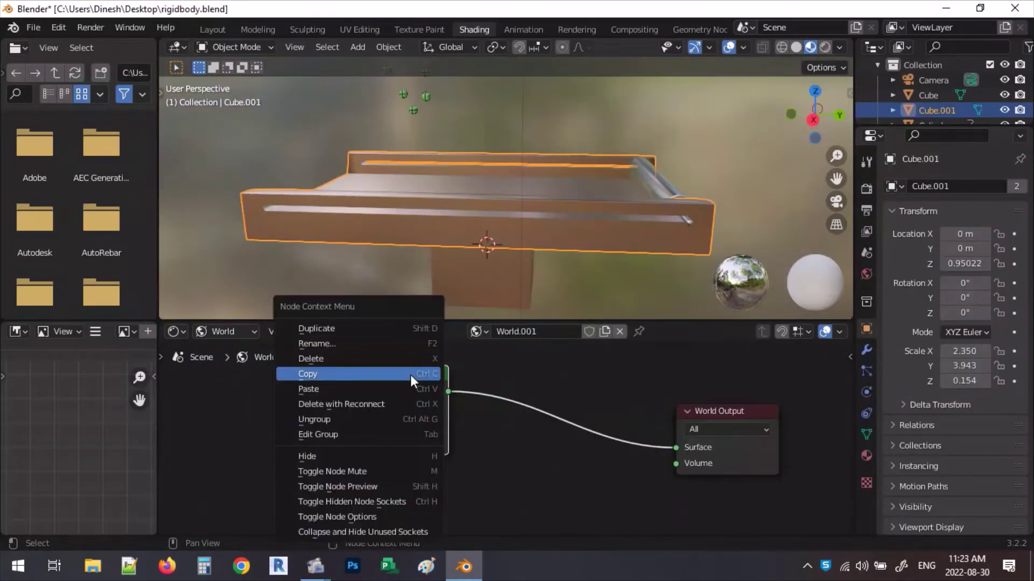
left_click(318, 359)
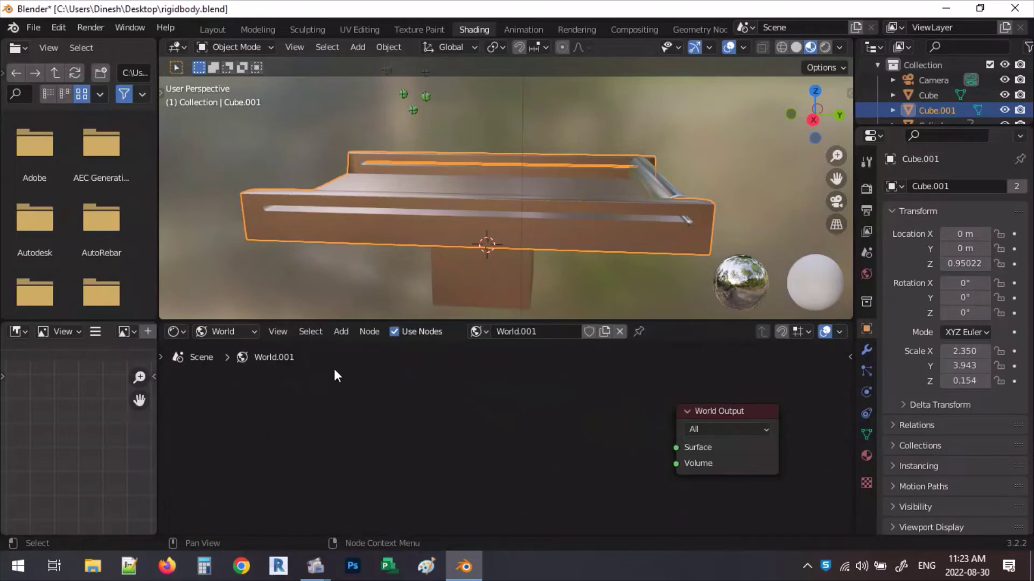
Add a Background node and connect it to the World Output's Surface input.
left_click(338, 331)
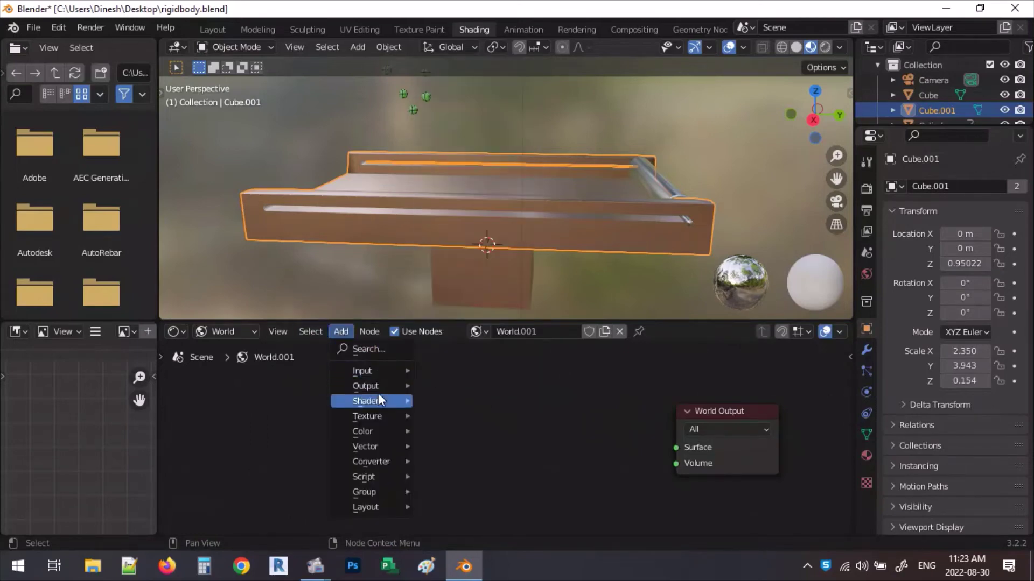
mouse_move(376, 401)
left_click(496, 415)
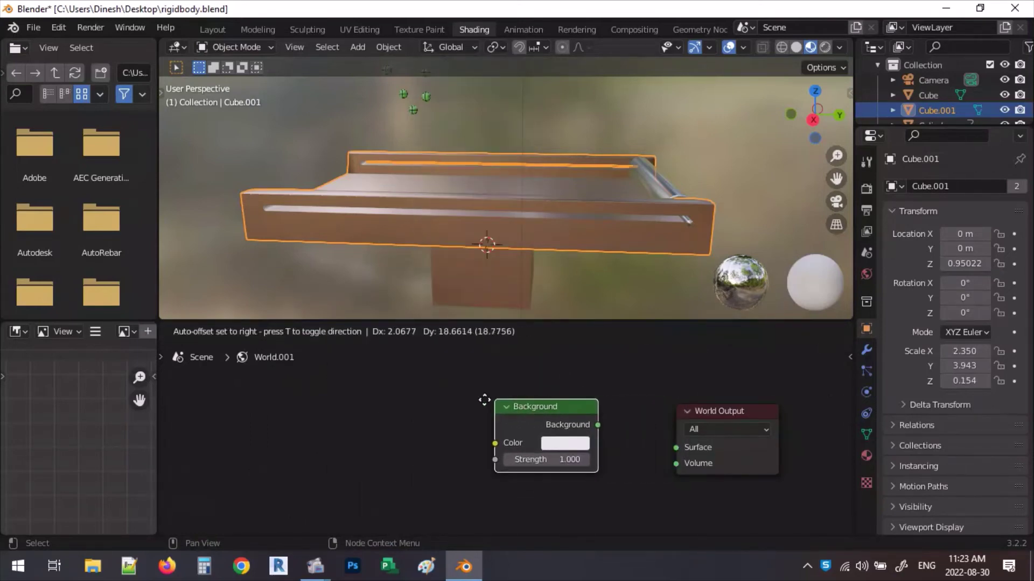
left_click(460, 396)
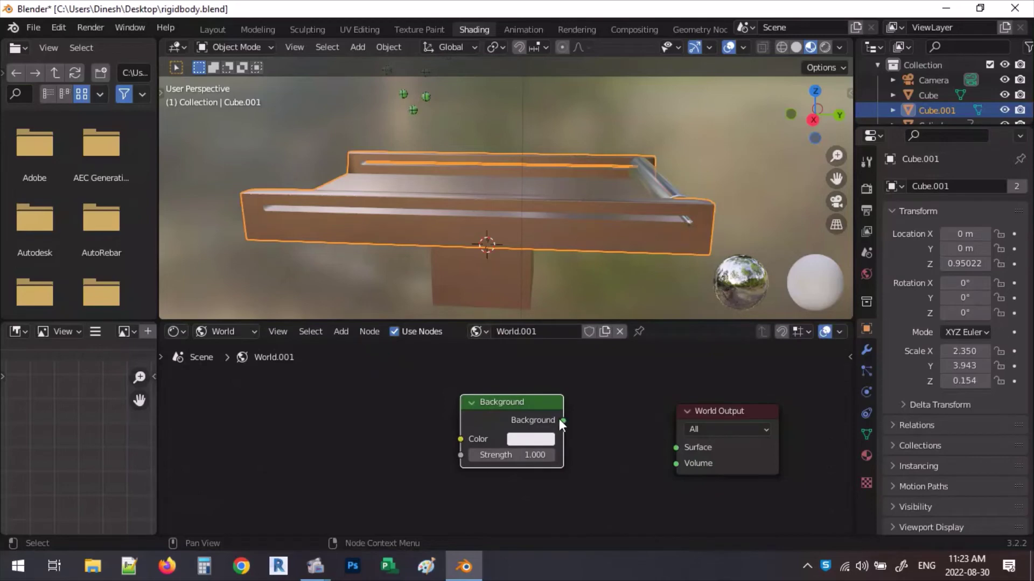
left_click_drag(562, 421, 675, 447)
Add a second, unconnected Background node below the first and tidy the node layout.
left_click(352, 331)
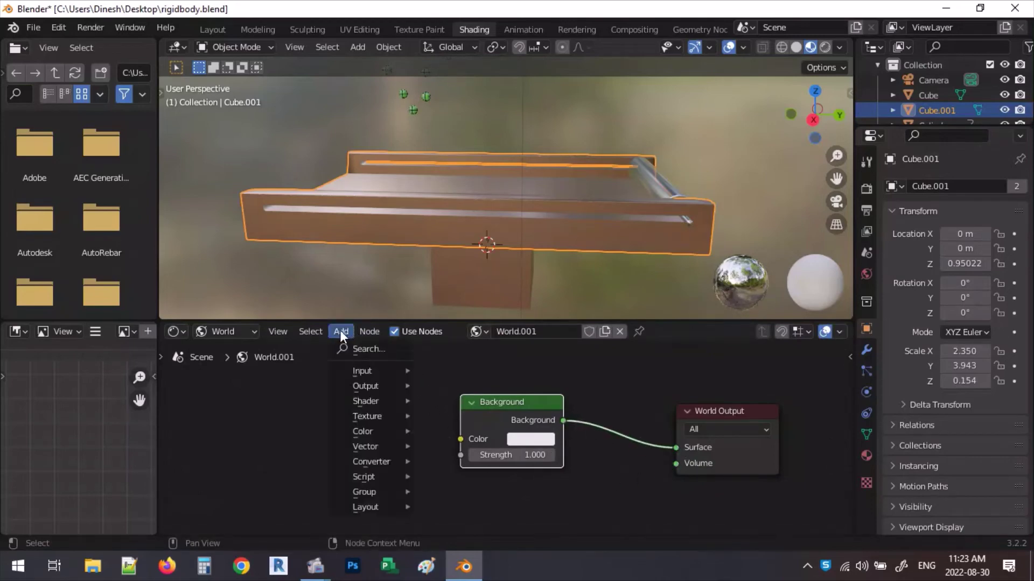
mouse_move(368, 403)
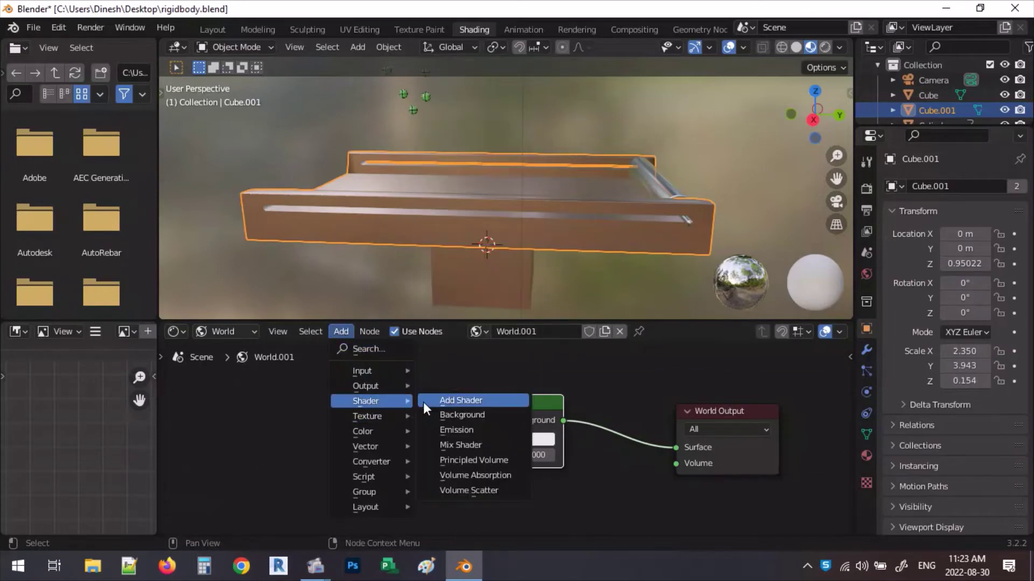
left_click(462, 415)
left_click(487, 490)
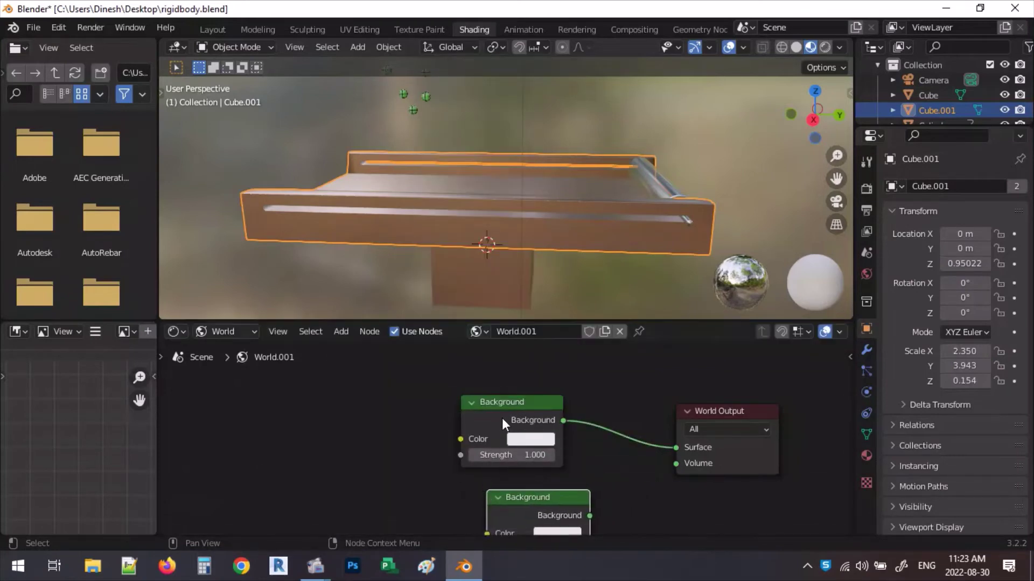
left_click_drag(512, 402, 506, 370)
left_click_drag(538, 490, 509, 478)
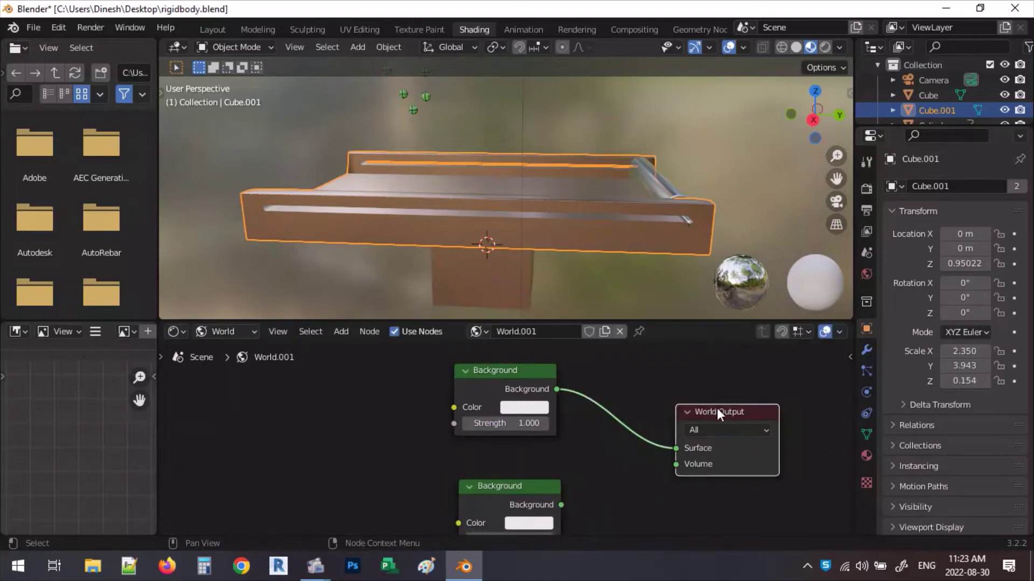
left_click_drag(716, 410, 735, 366)
left_click_drag(547, 409, 541, 391)
left_click_drag(534, 511, 534, 495)
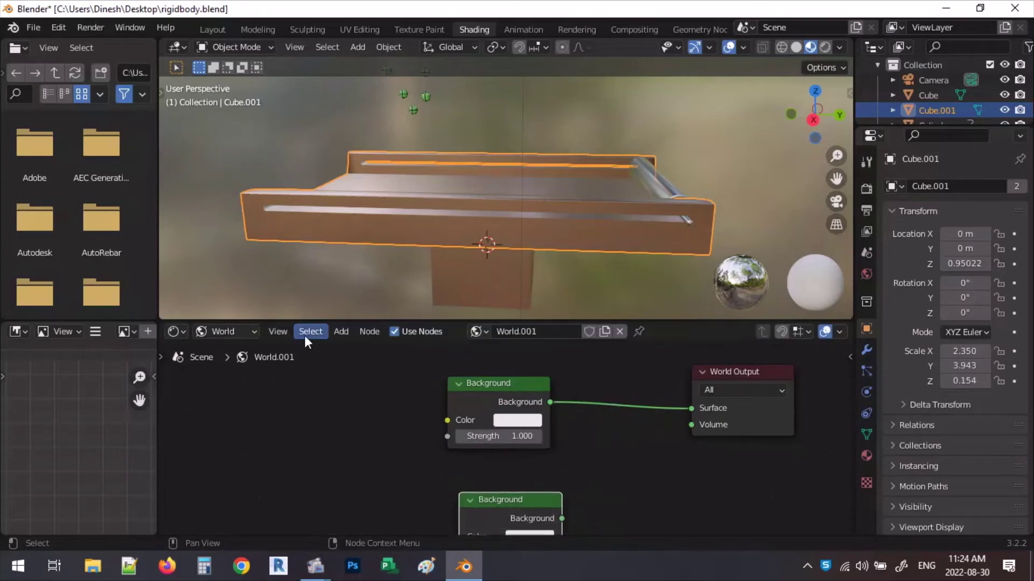
left_click(335, 331)
mouse_move(382, 402)
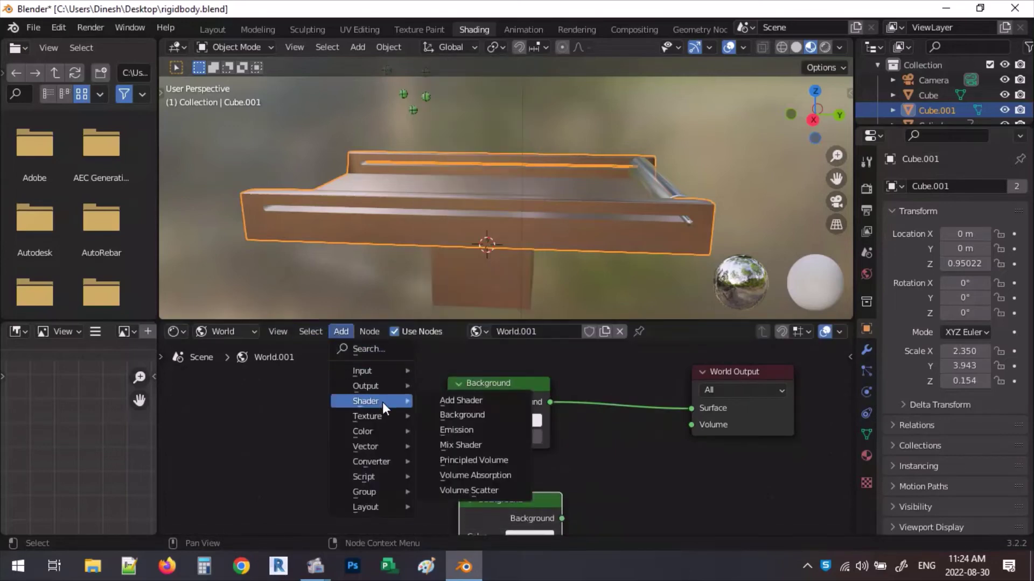
Insert a Mix Shader between Background and World Output, and plug the second Background into it.
left_click(469, 445)
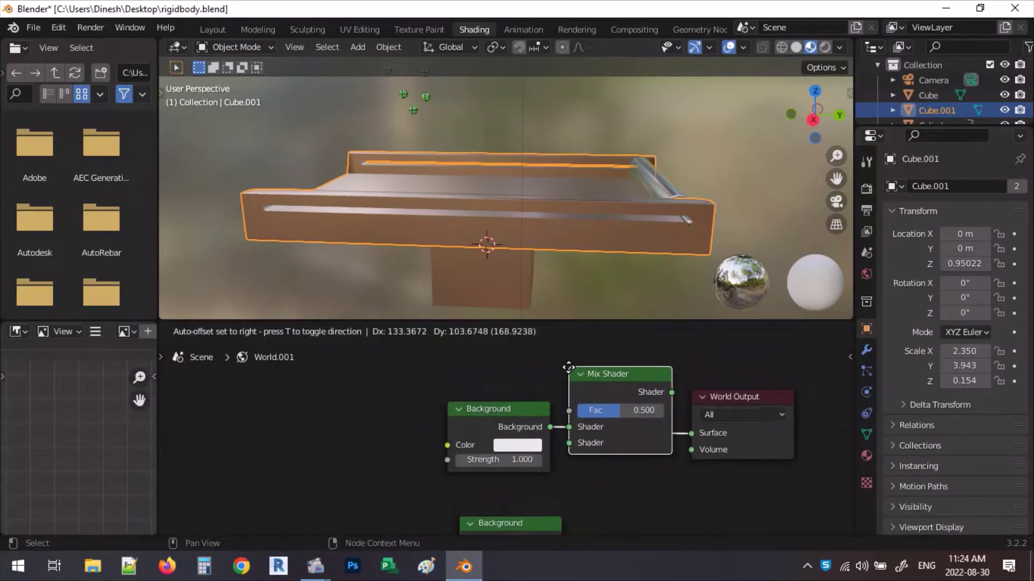
left_click(566, 371)
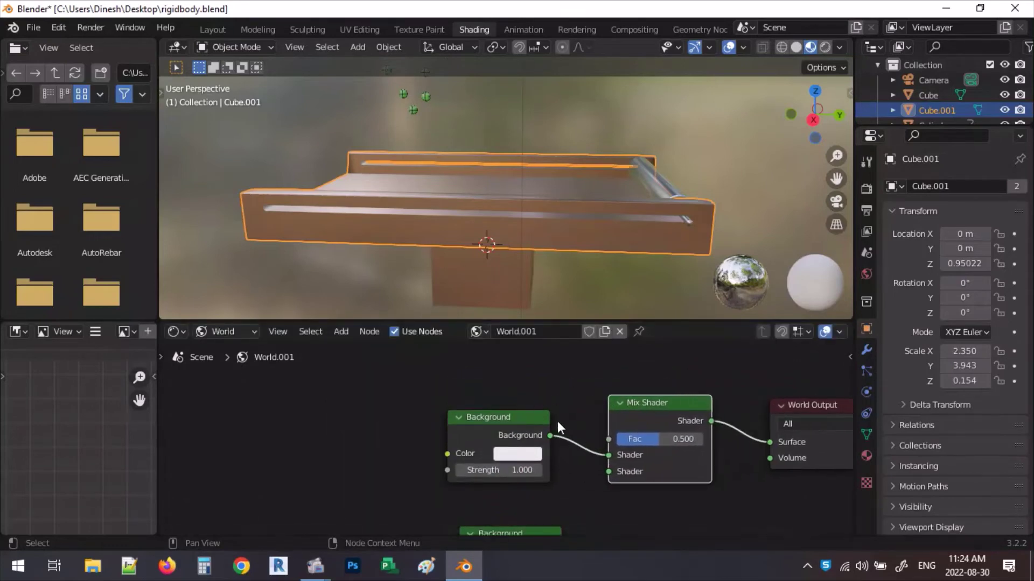
left_click_drag(542, 417, 533, 382)
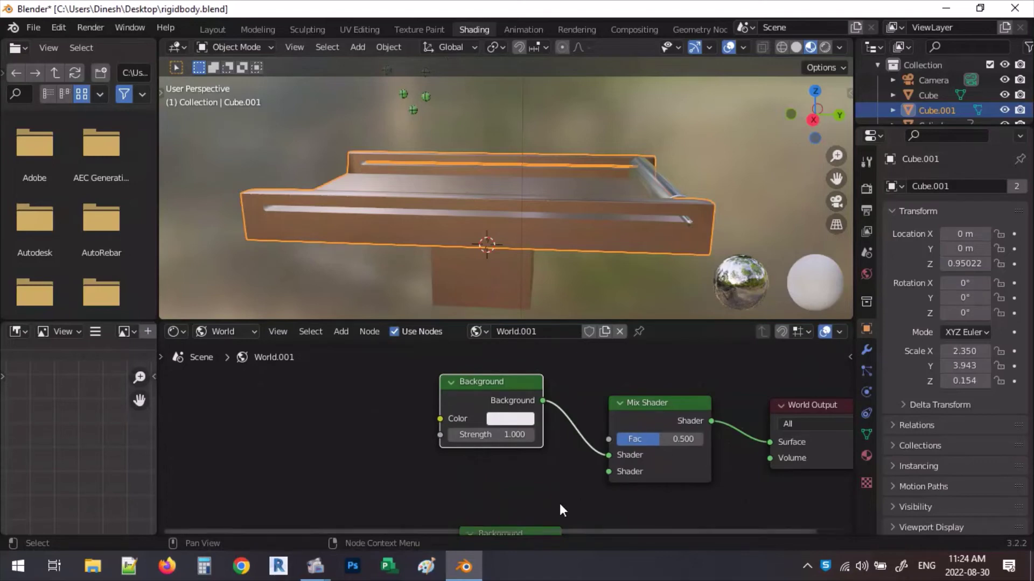
scroll(515, 404, "down", 1)
left_click_drag(533, 515, 593, 467)
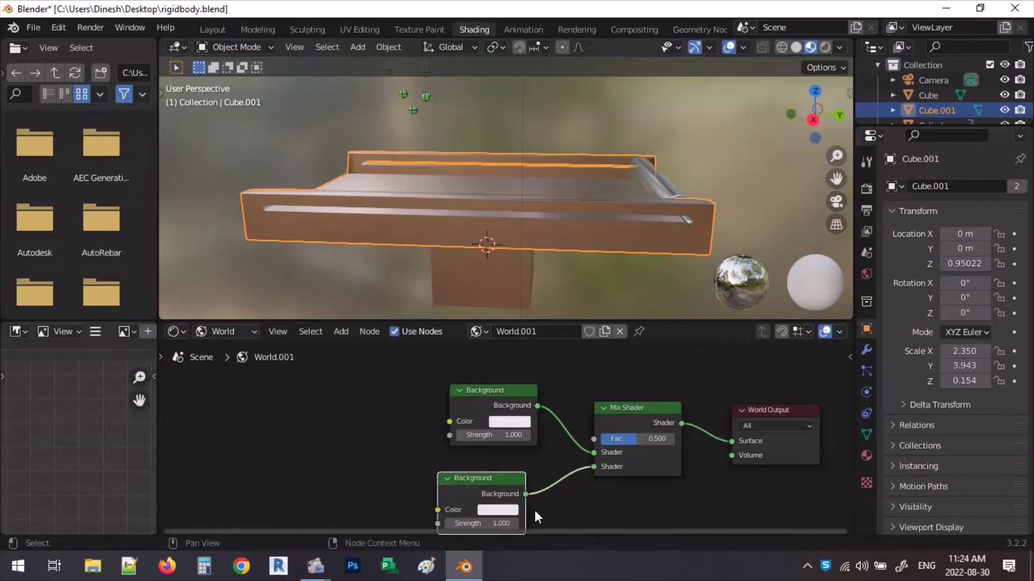
Set the lower Background's colour to black and preview the world lighting in Rendered shading.
left_click(506, 511)
left_click(825, 47)
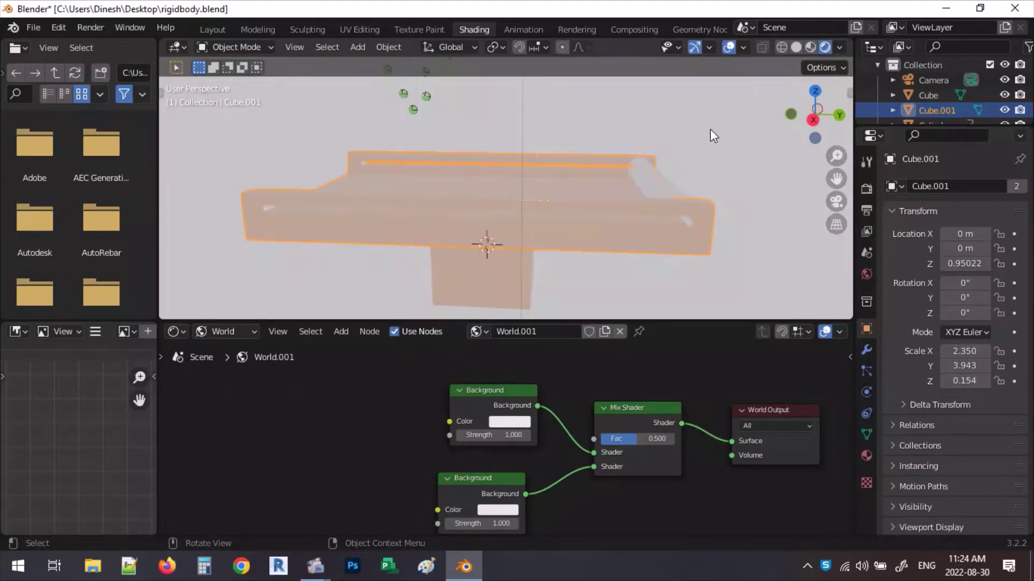
middle_click_drag(620, 168, 691, 167)
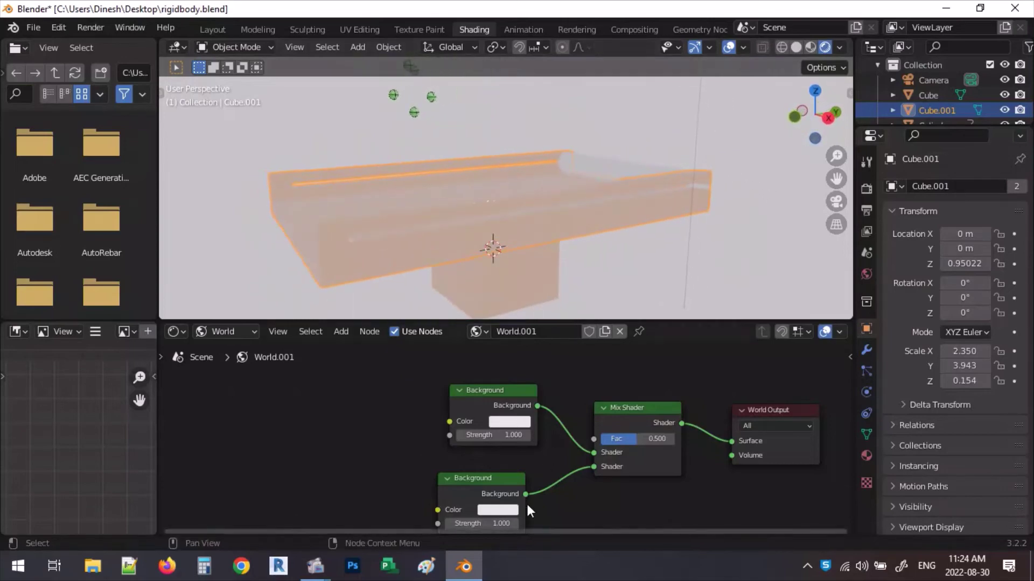
left_click(507, 510)
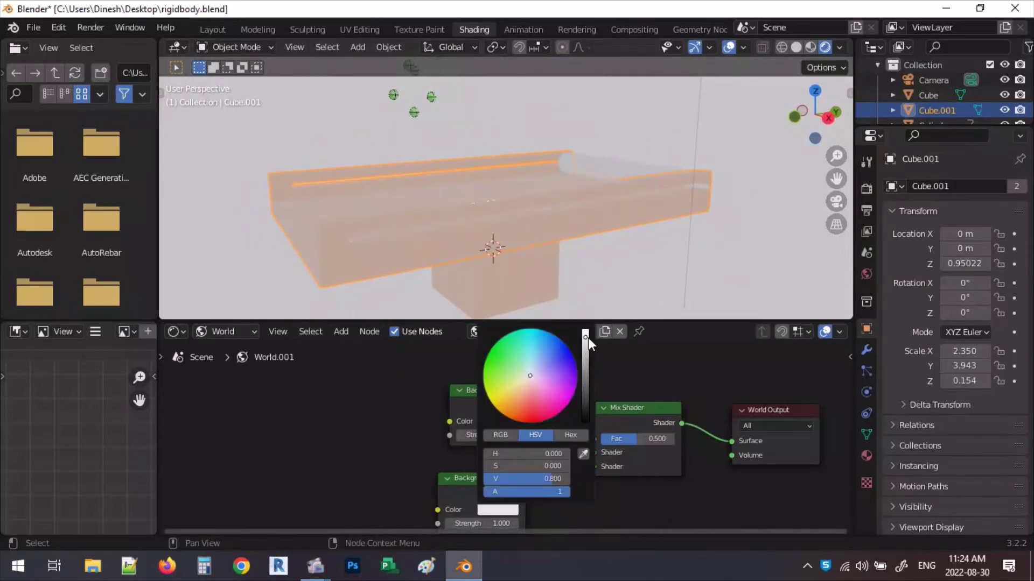
left_click_drag(586, 338, 585, 421)
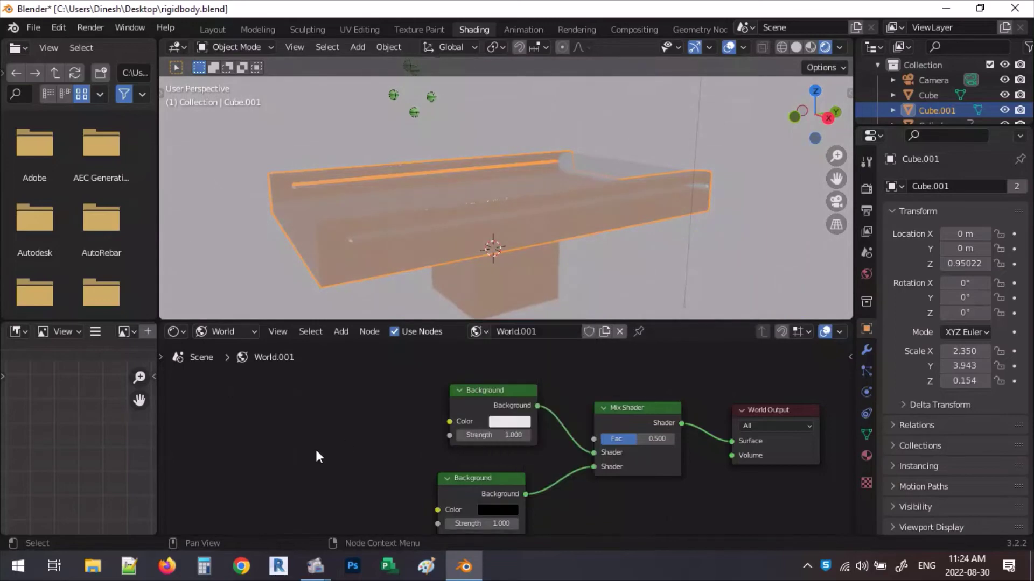
middle_click_drag(519, 249, 646, 161)
left_click(811, 46)
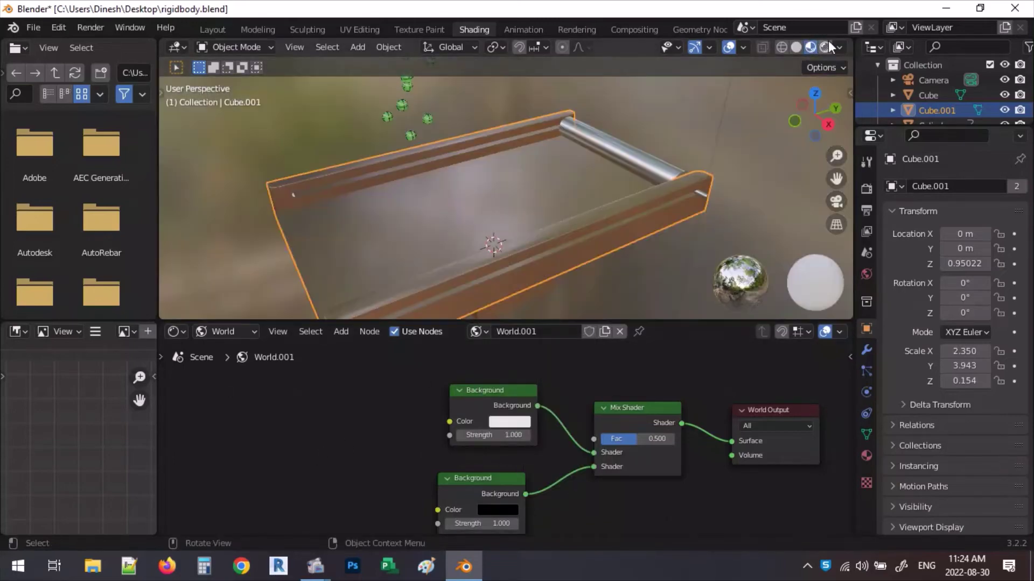
left_click(827, 46)
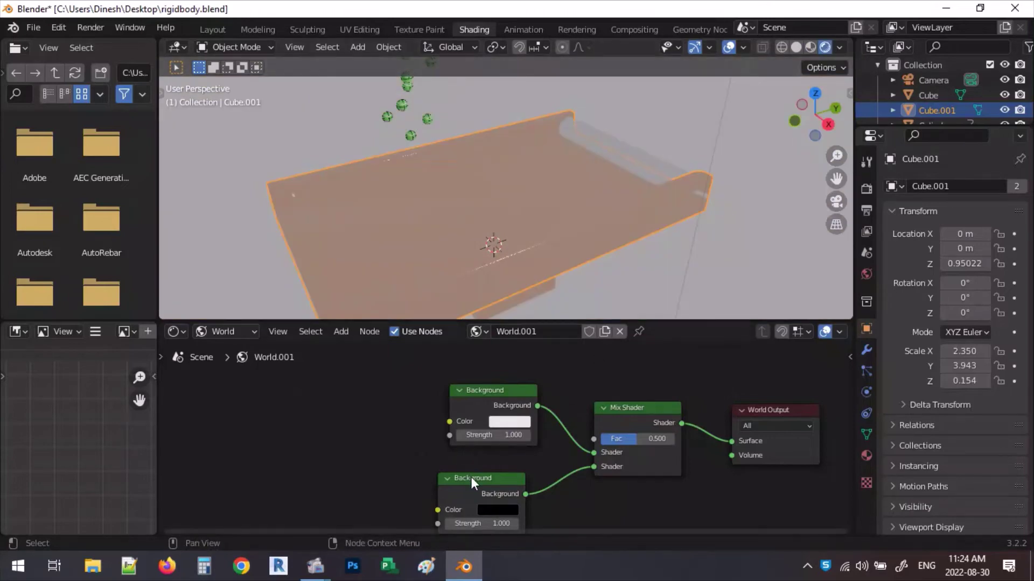
left_click_drag(470, 477, 502, 474)
left_click(338, 333)
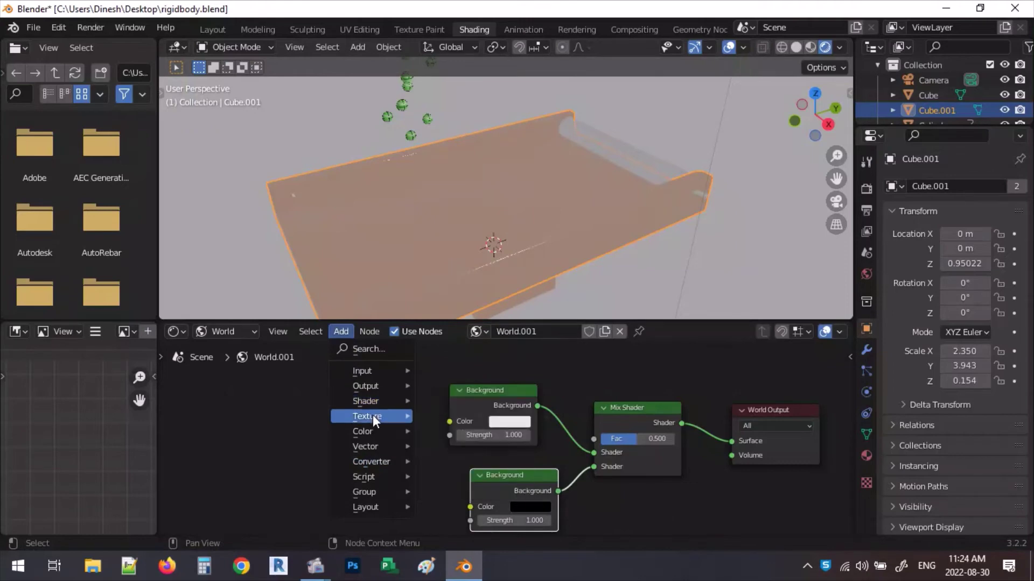
Add an Environment Texture node and link its Color output to the upper Background.
mouse_move(372, 416)
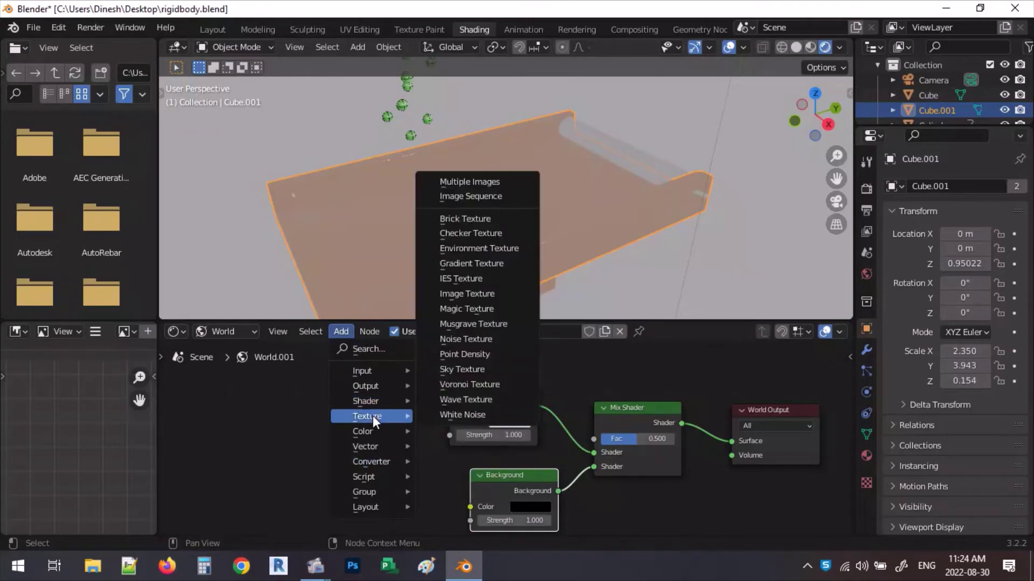
left_click(461, 249)
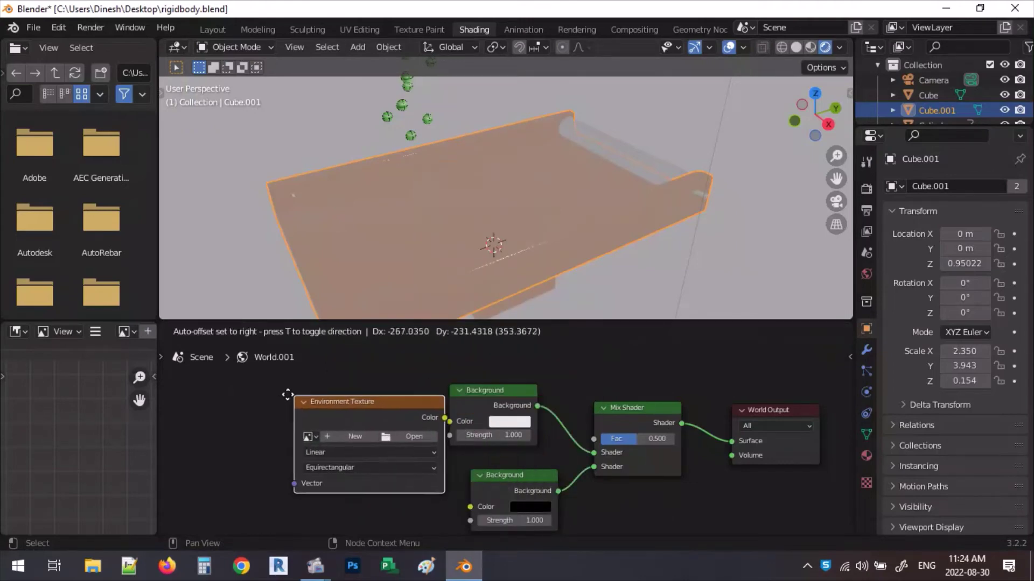
left_click(262, 389)
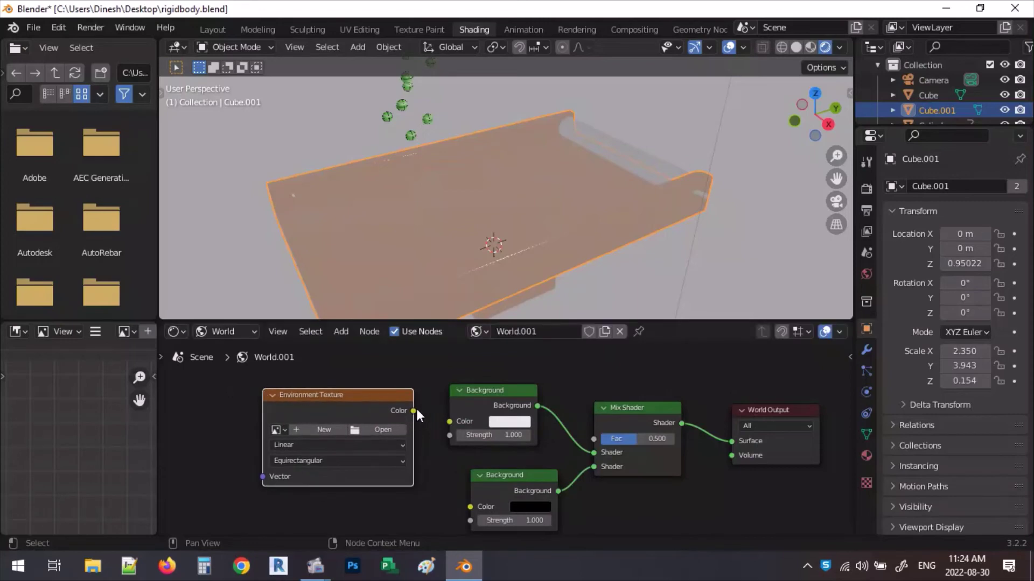
left_click_drag(414, 410, 466, 425)
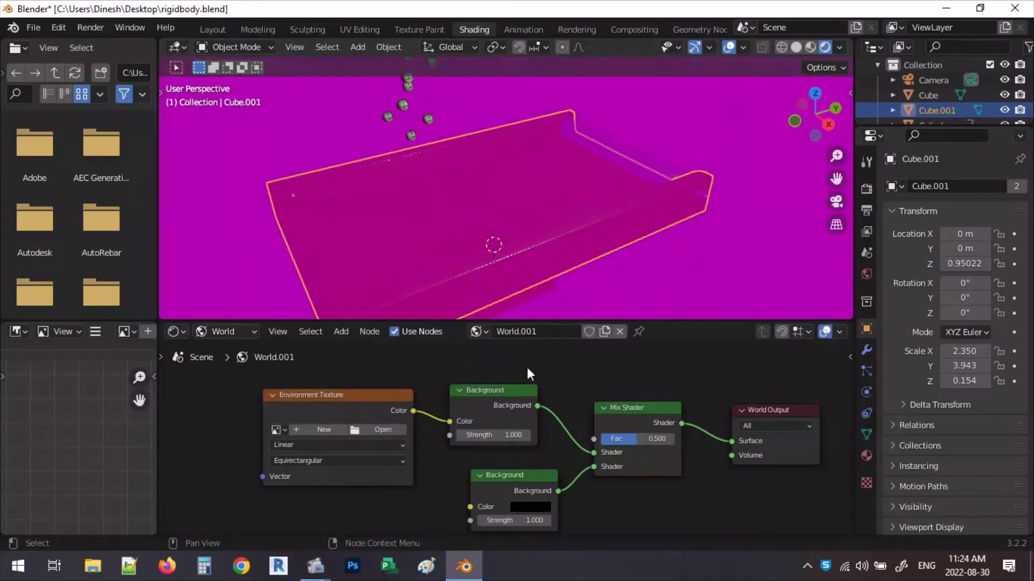
Zoom out the node editor and browse the Add menu's Vector nodes.
scroll(397, 407, "down", 2)
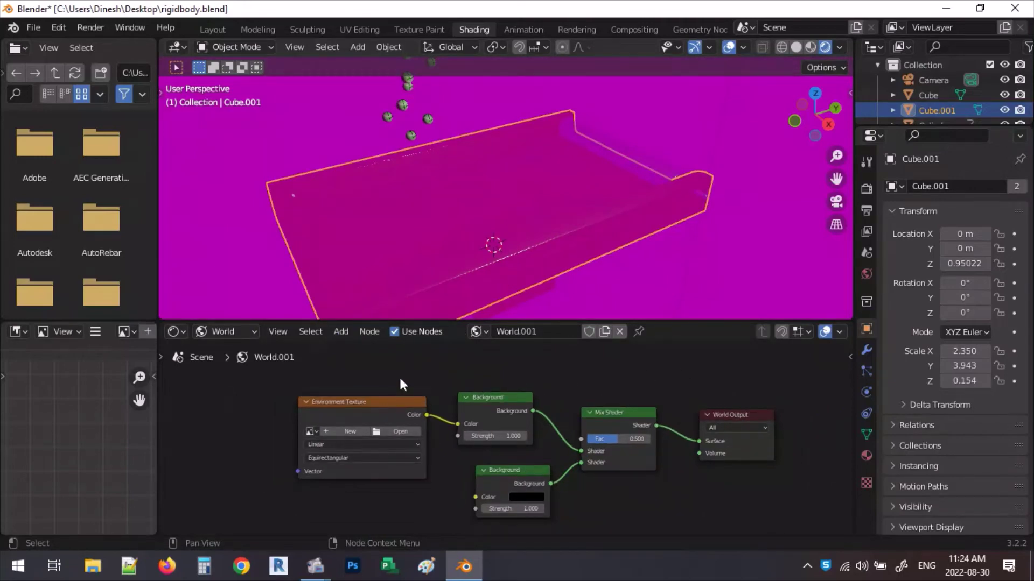
scroll(400, 384, "left", 4, "ctrl")
left_click(342, 330)
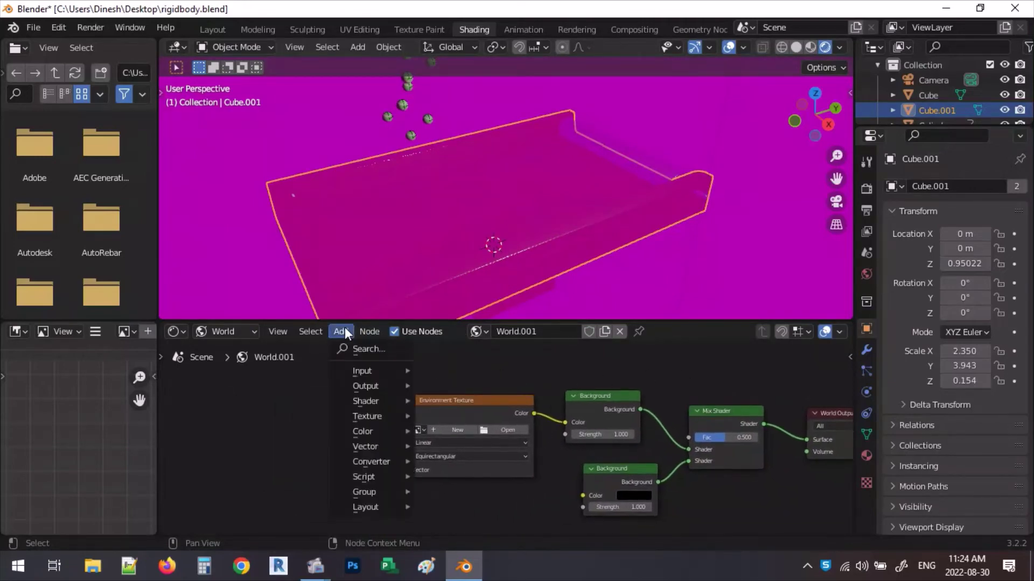
mouse_move(375, 415)
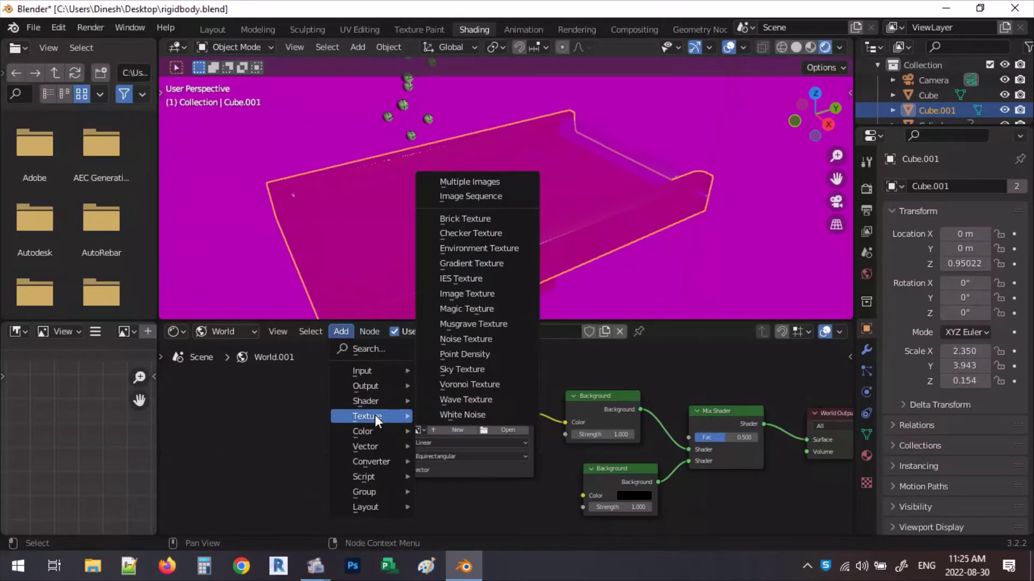
mouse_move(372, 445)
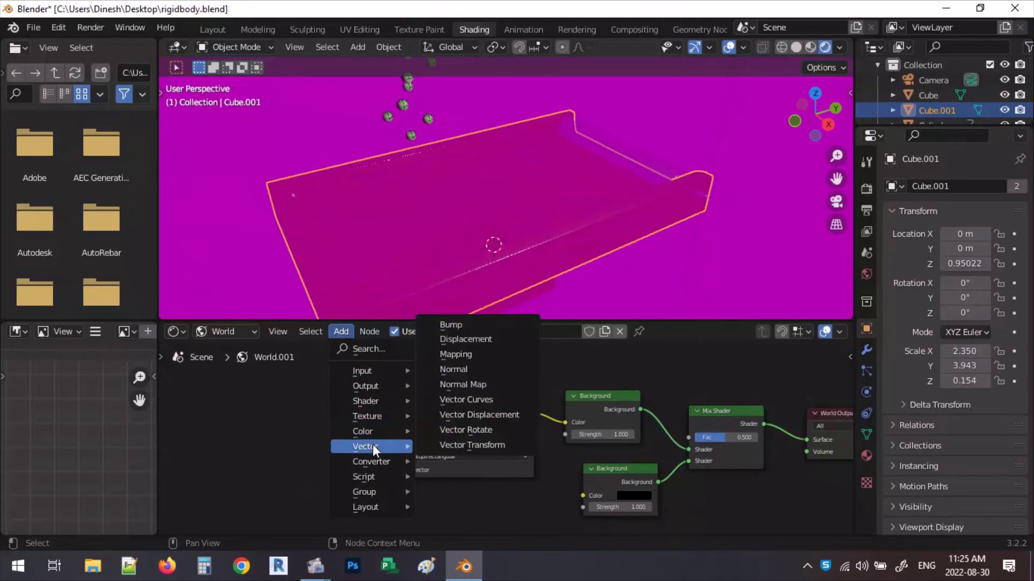
Place a Mapping node left of the Environment Texture, then find Input > Texture Coordinate.
left_click(460, 358)
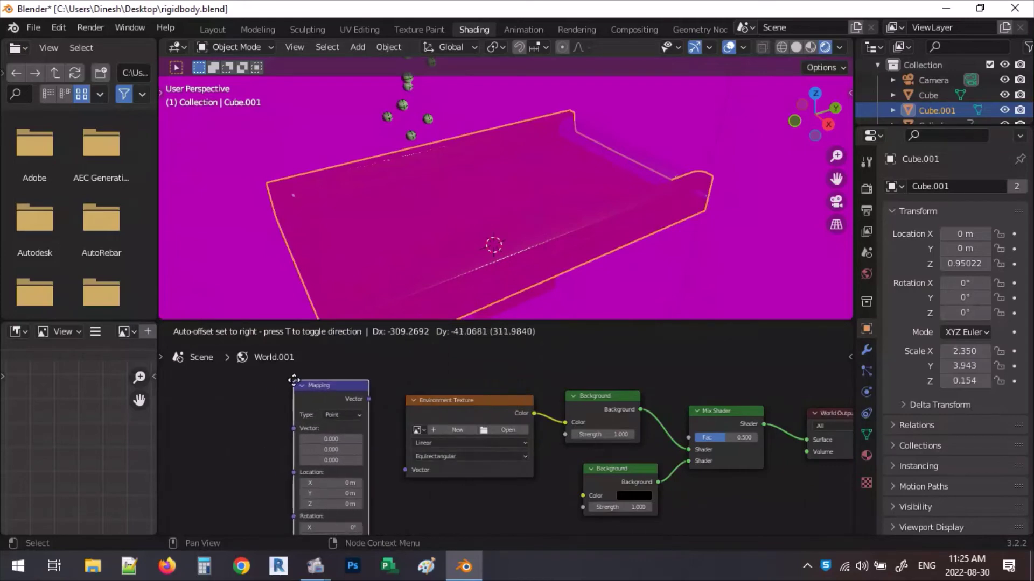
left_click(368, 371)
left_click(341, 336)
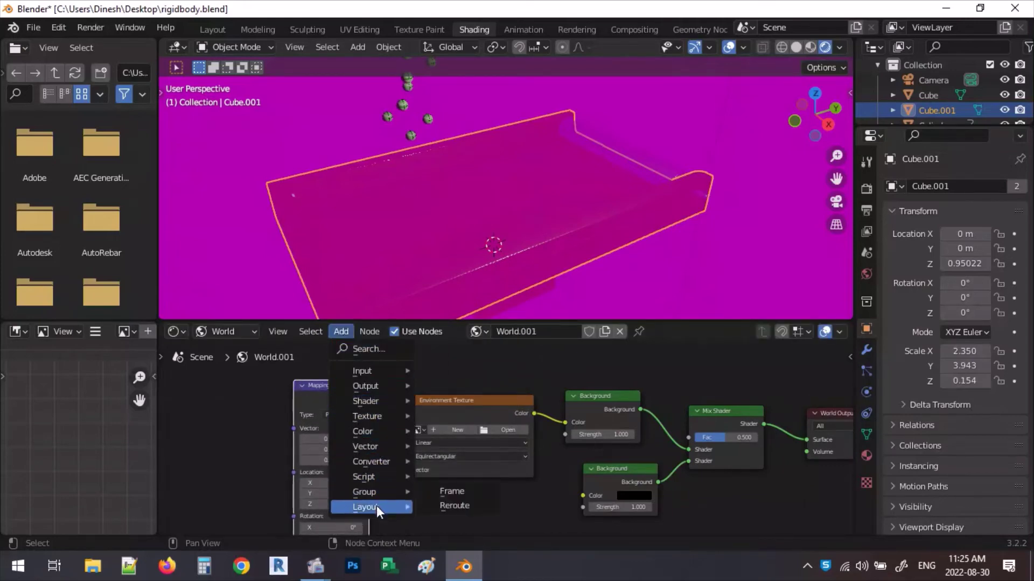
mouse_move(381, 450)
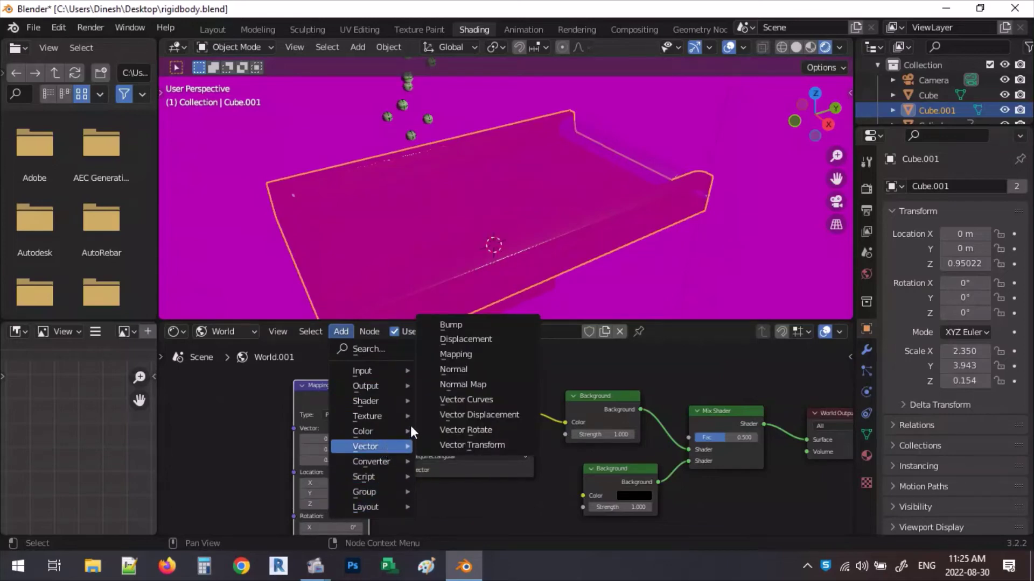
mouse_move(367, 432)
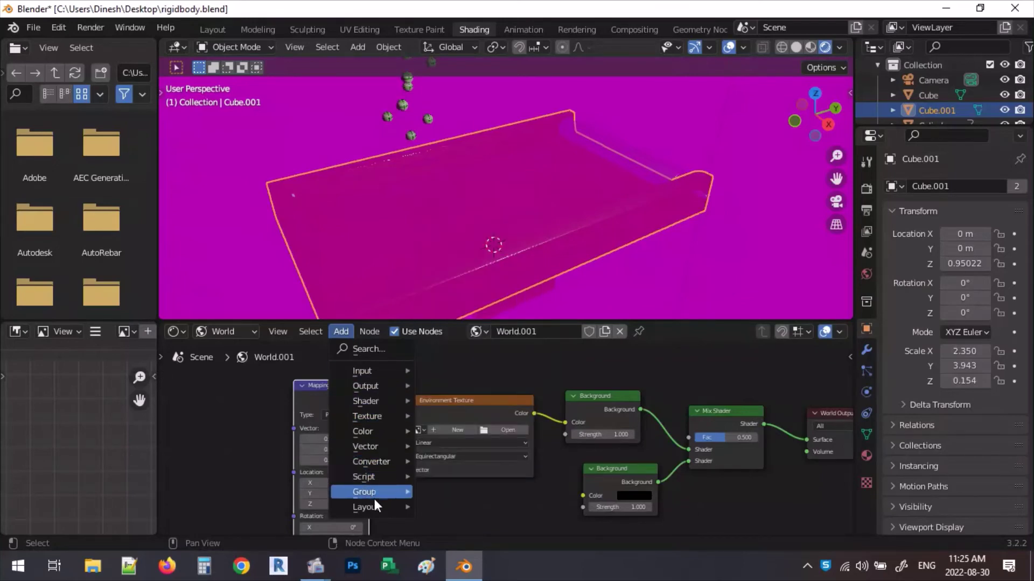
mouse_move(374, 507)
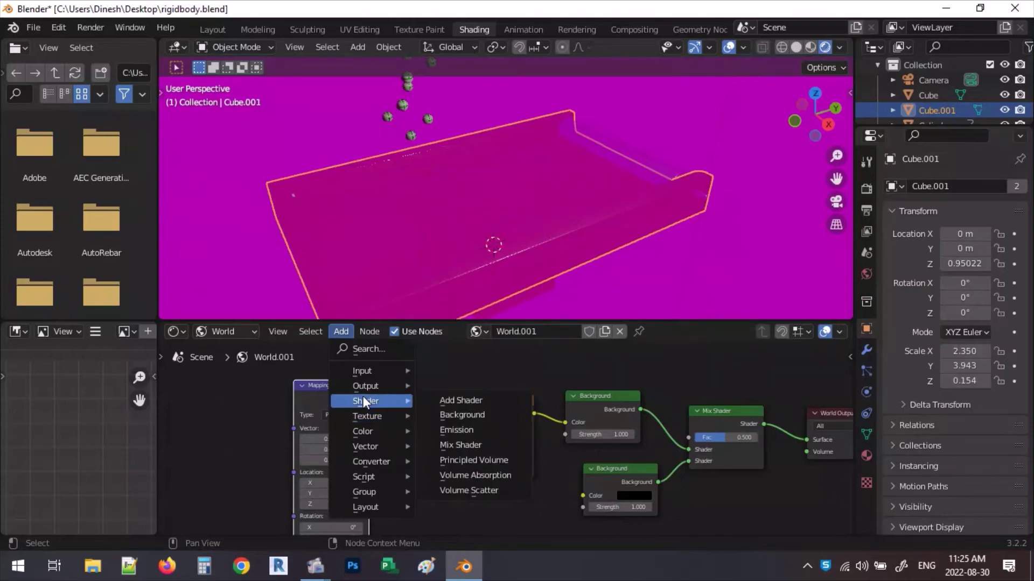
mouse_move(370, 372)
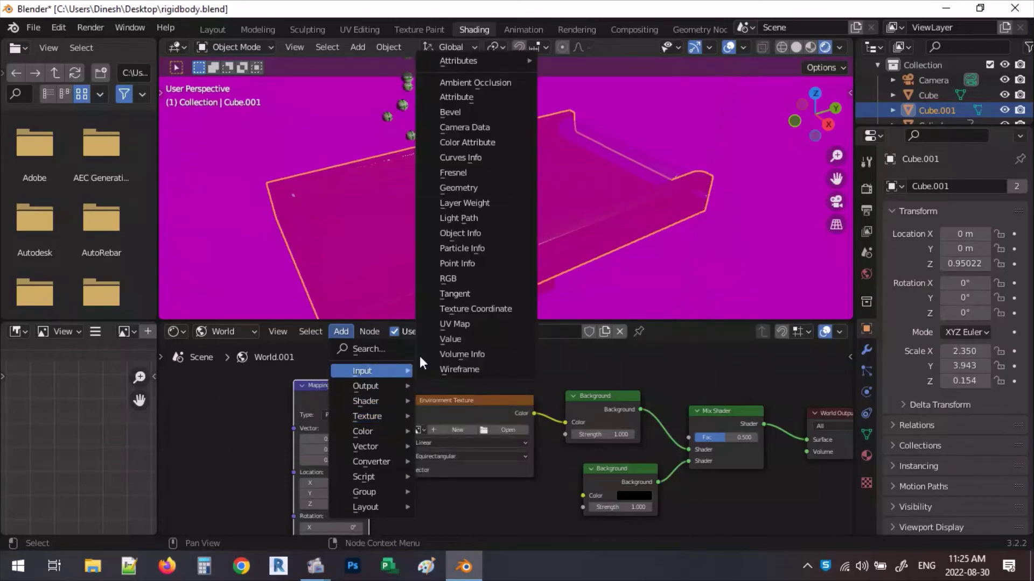
Add a Texture Coordinate node and chain Generated → Mapping → Environment Texture Vector.
left_click(484, 309)
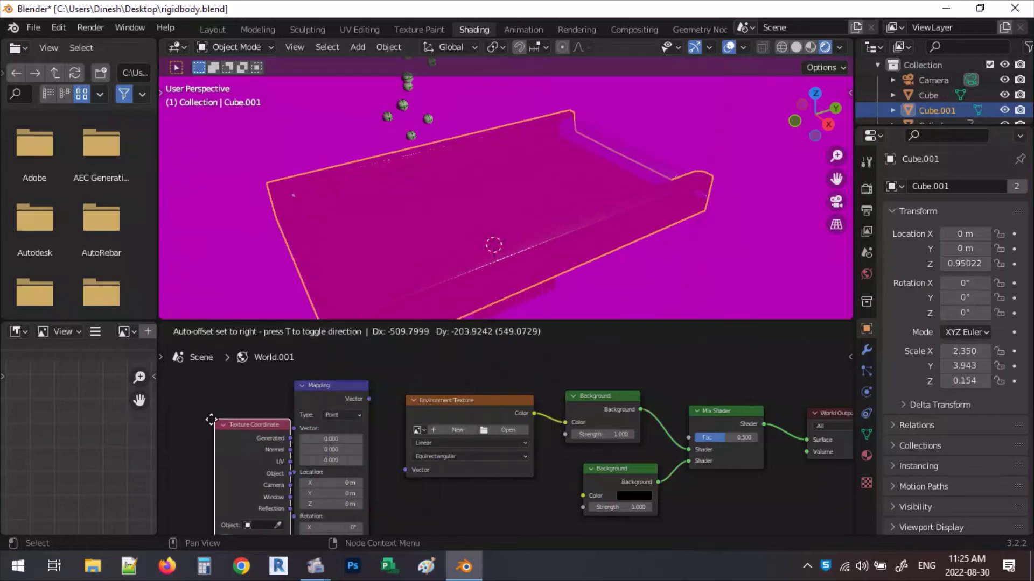
left_click(190, 392)
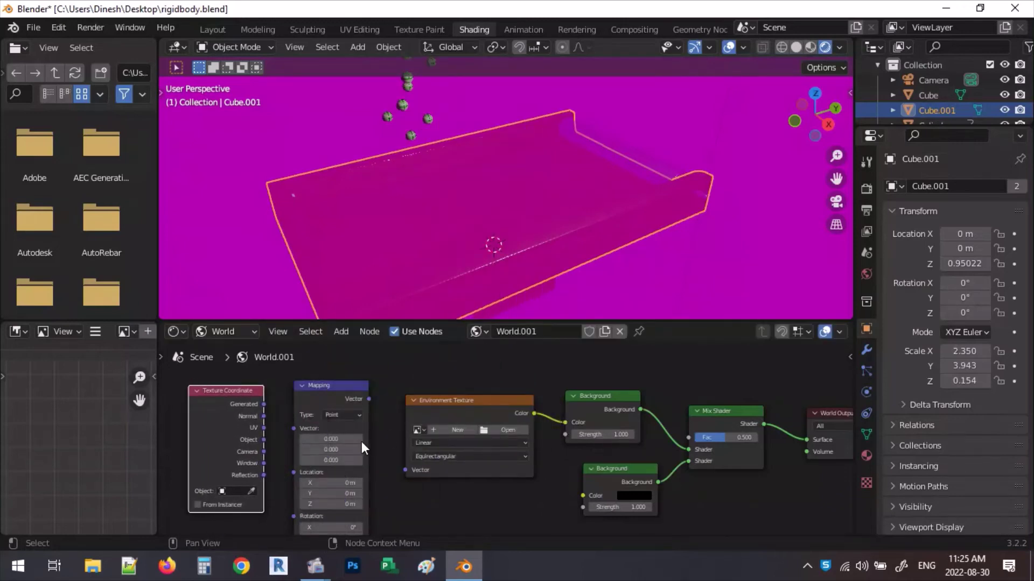
left_click_drag(370, 399, 405, 470)
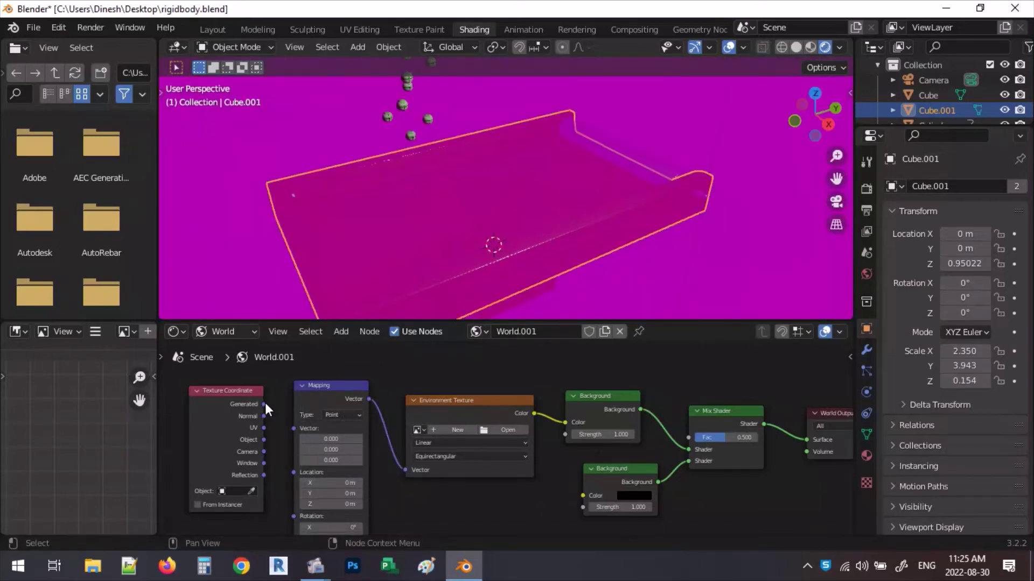
left_click_drag(264, 404, 299, 418)
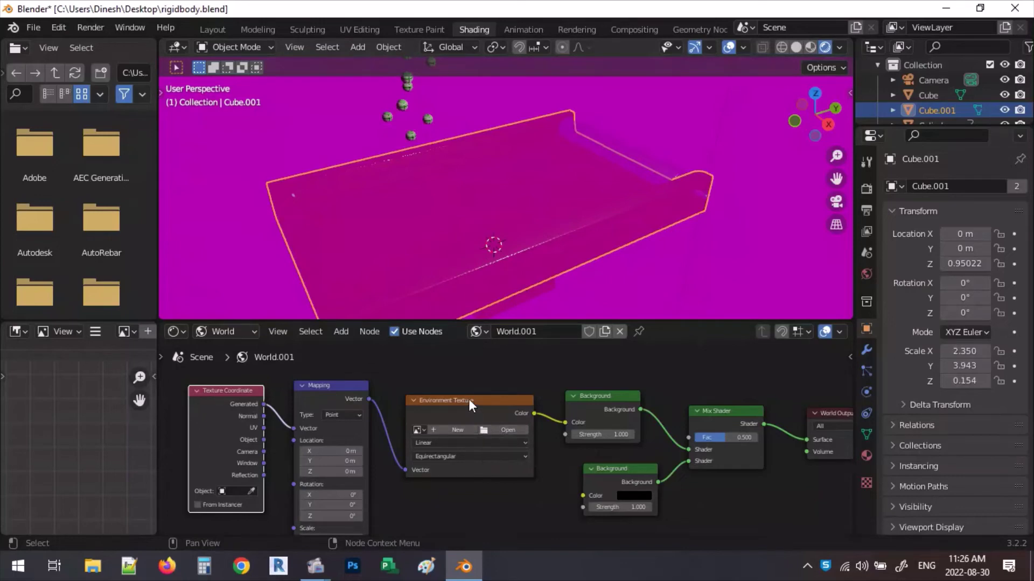
left_click_drag(468, 399, 474, 383)
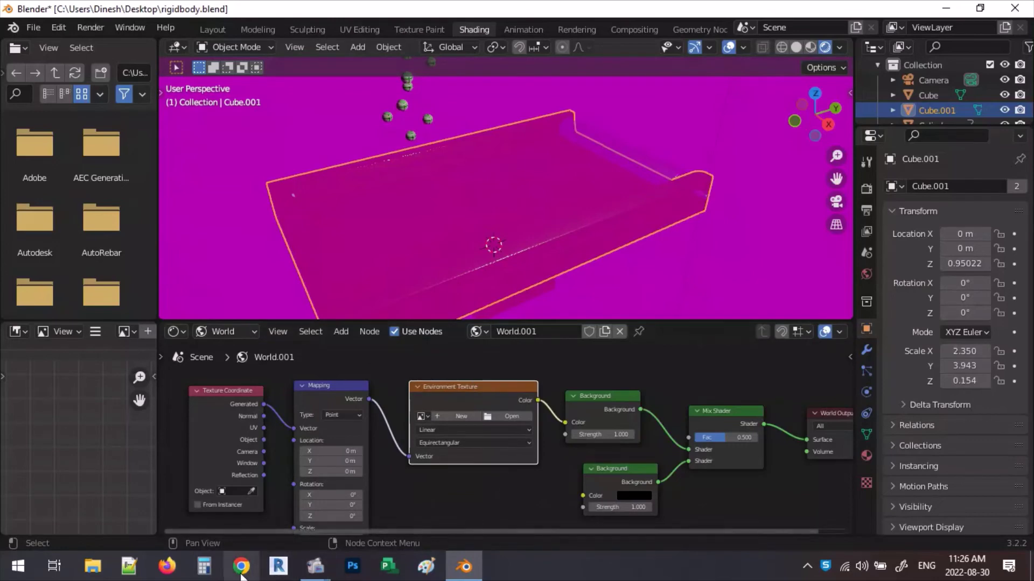
left_click(176, 574)
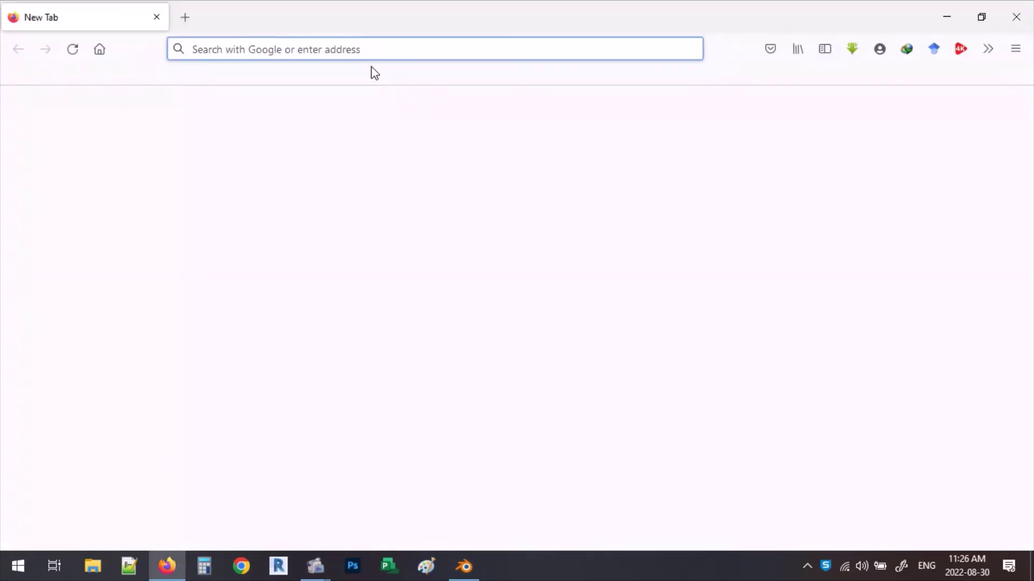
Search 'hdr' in Firefox's address bar and go to Poly Haven's Sandsloot HDRI page.
left_click(358, 52)
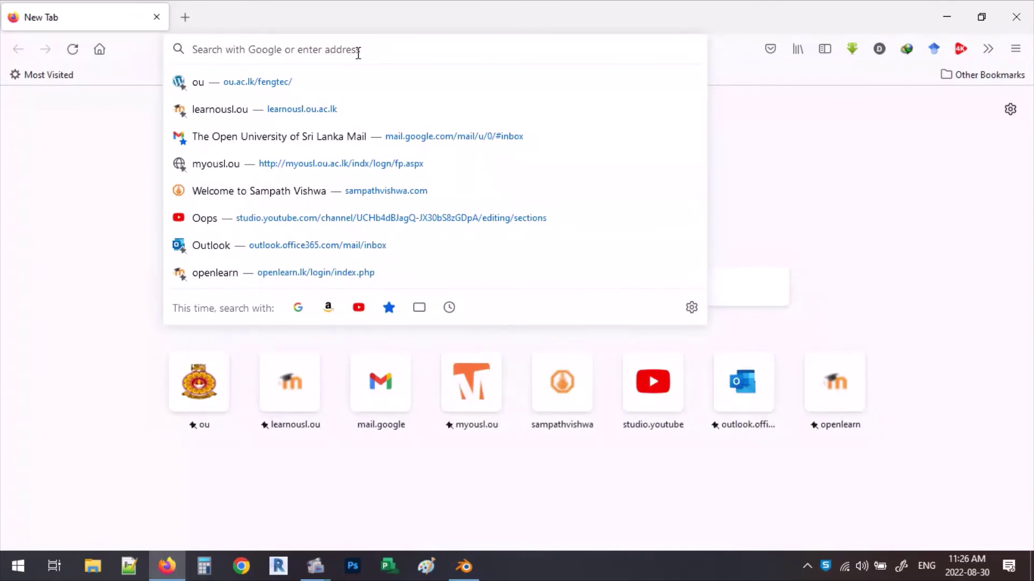
type("h")
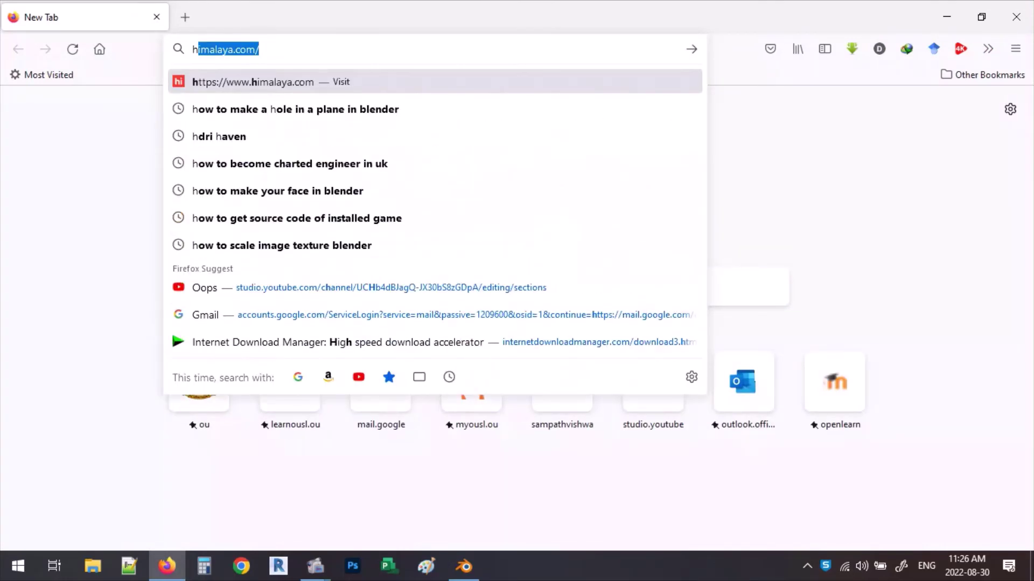
type("dr")
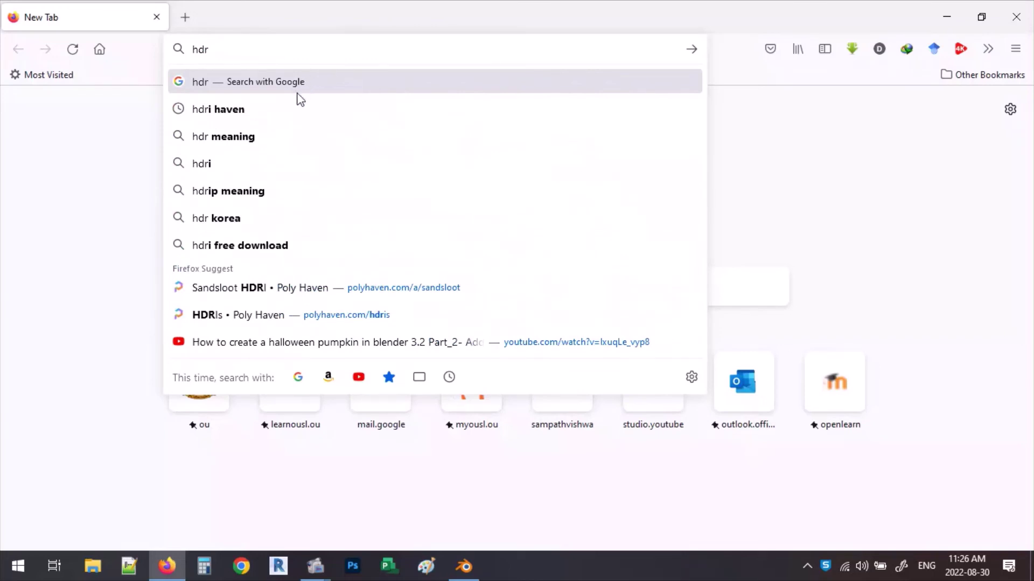
left_click(309, 290)
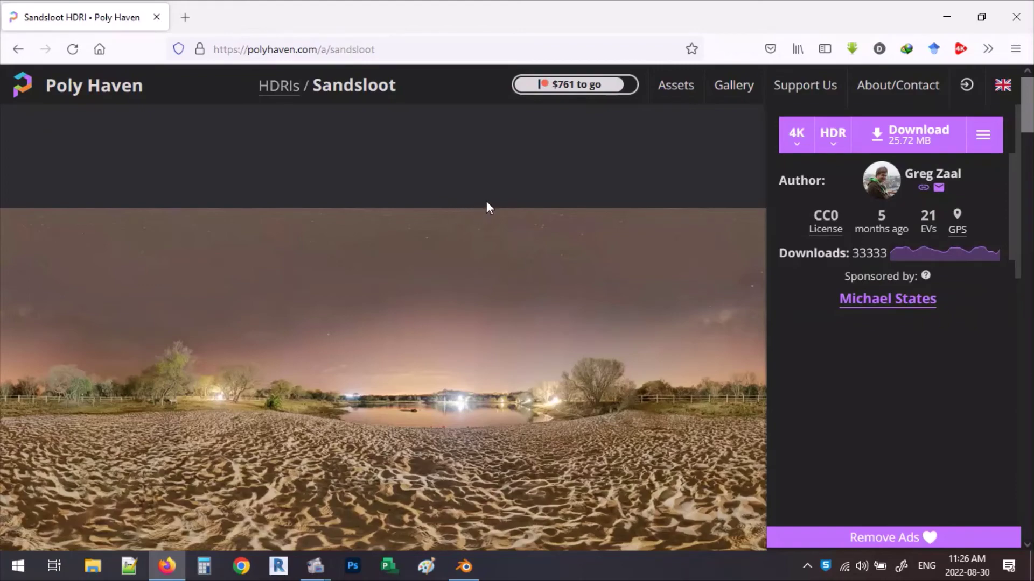
From Poly Haven's home page, glance at the render gallery, then go to the HDRIs collection.
left_click(91, 88)
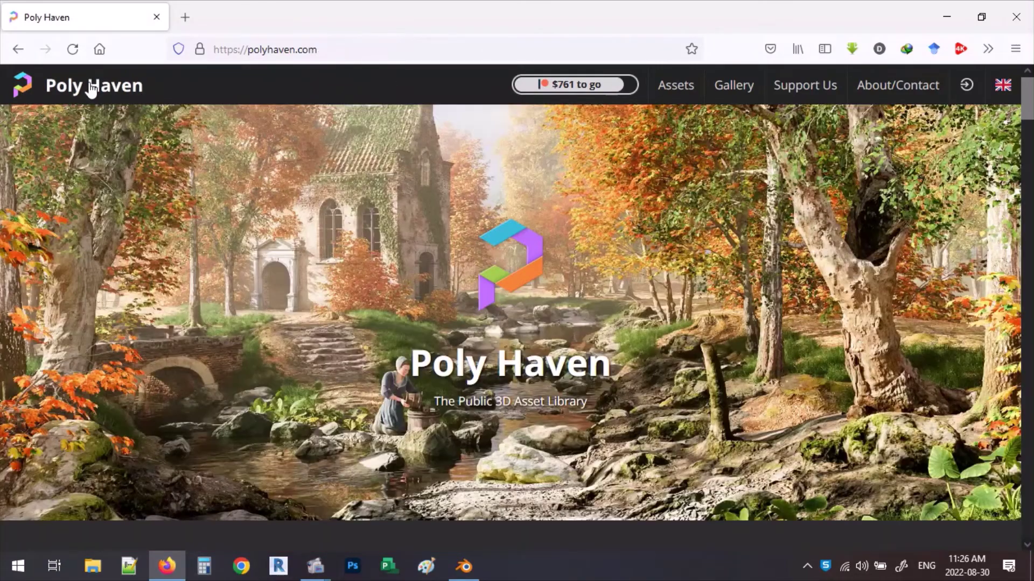
left_click(735, 89)
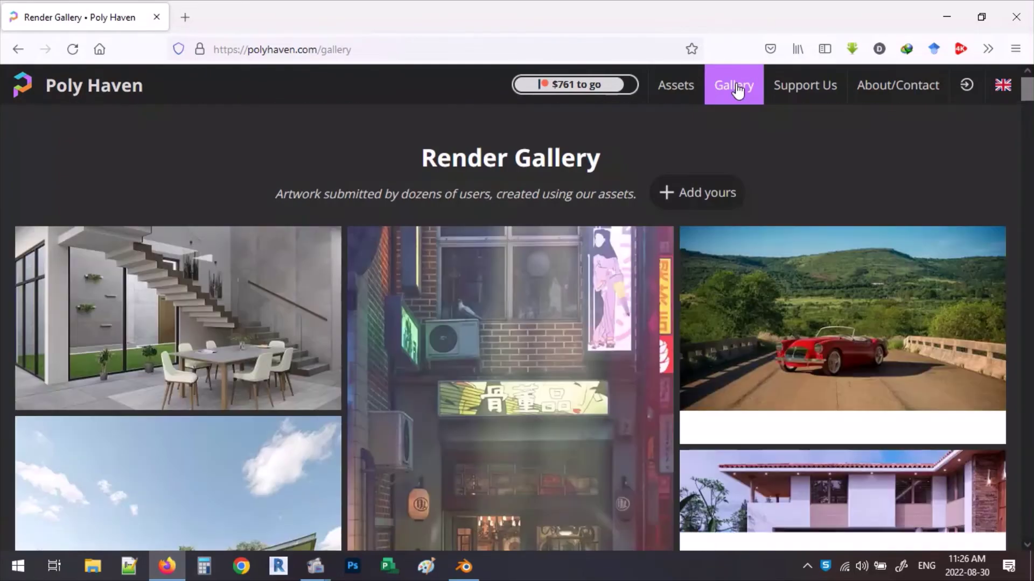
scroll(741, 152, "down", 10)
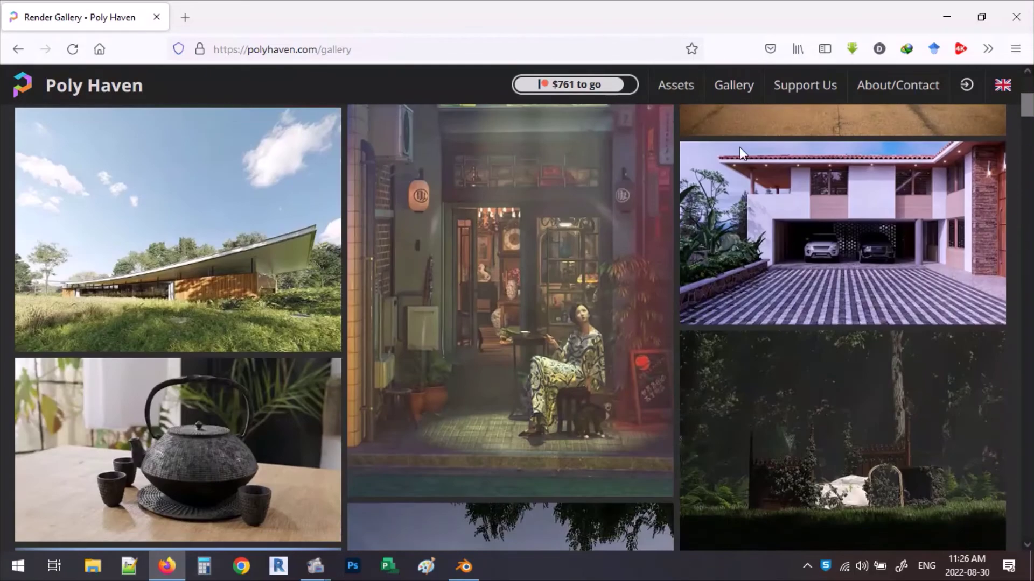
scroll(429, 287, "up", 10)
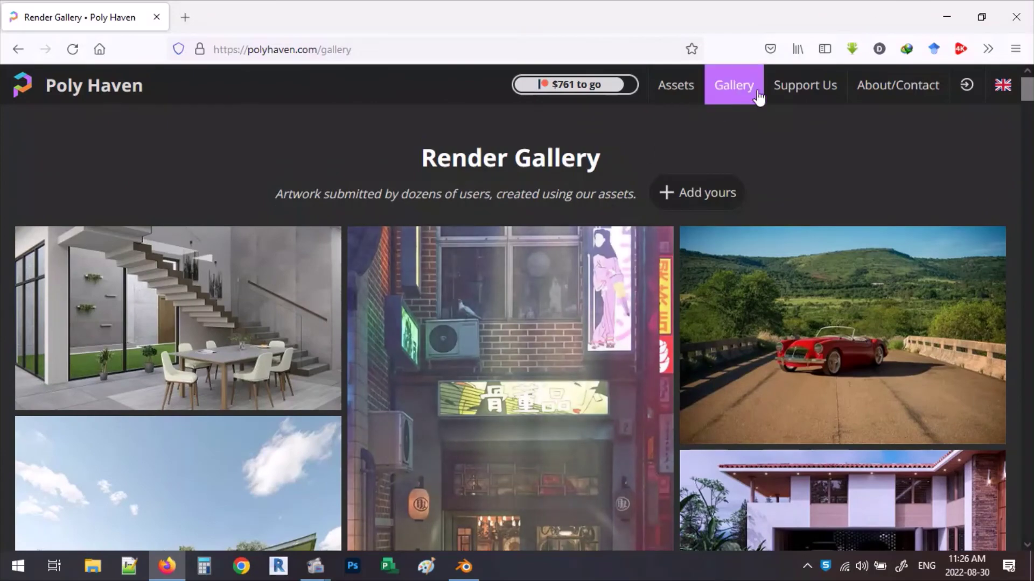
left_click(45, 102)
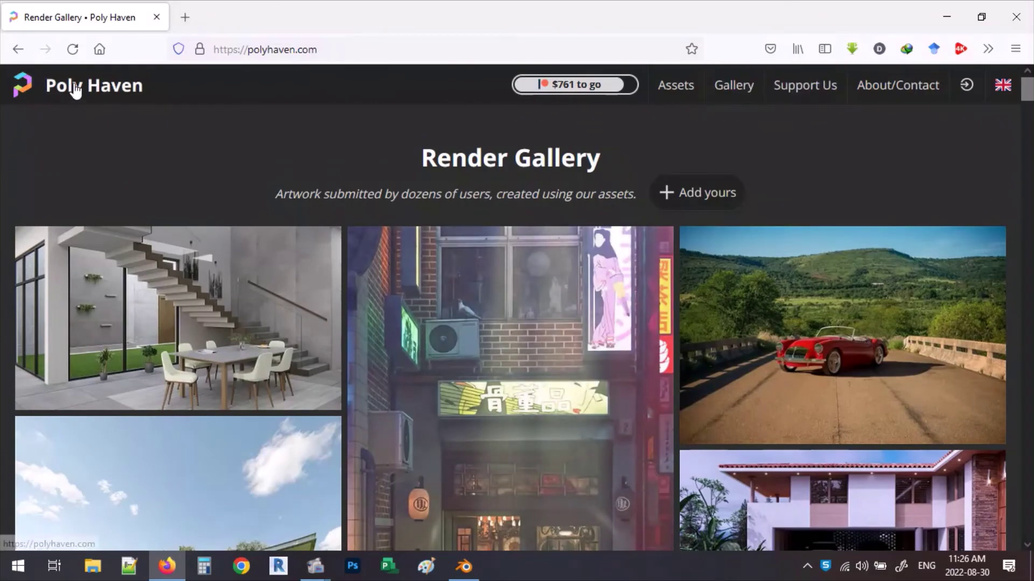
scroll(237, 291, "down", 6)
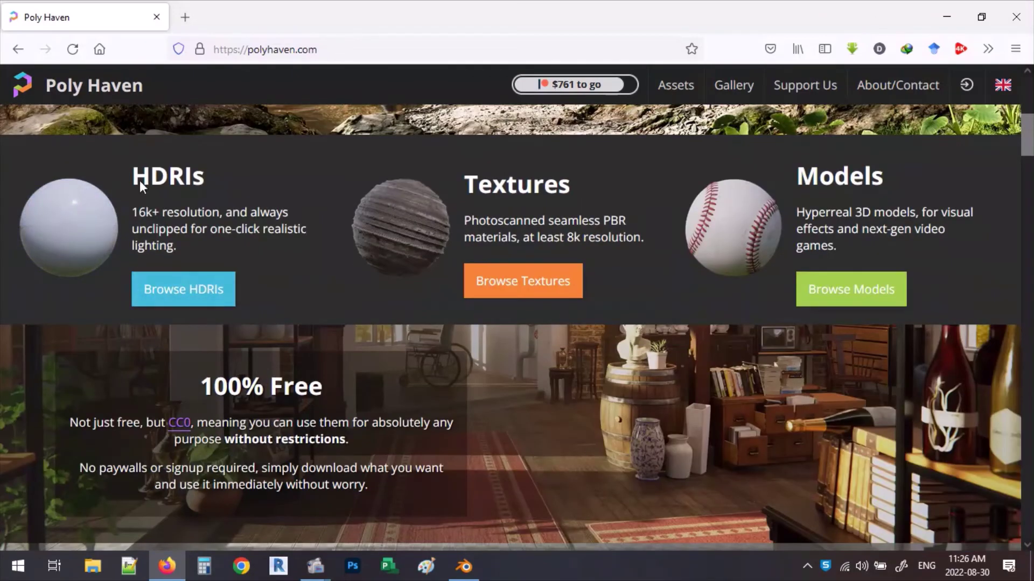
left_click(181, 292)
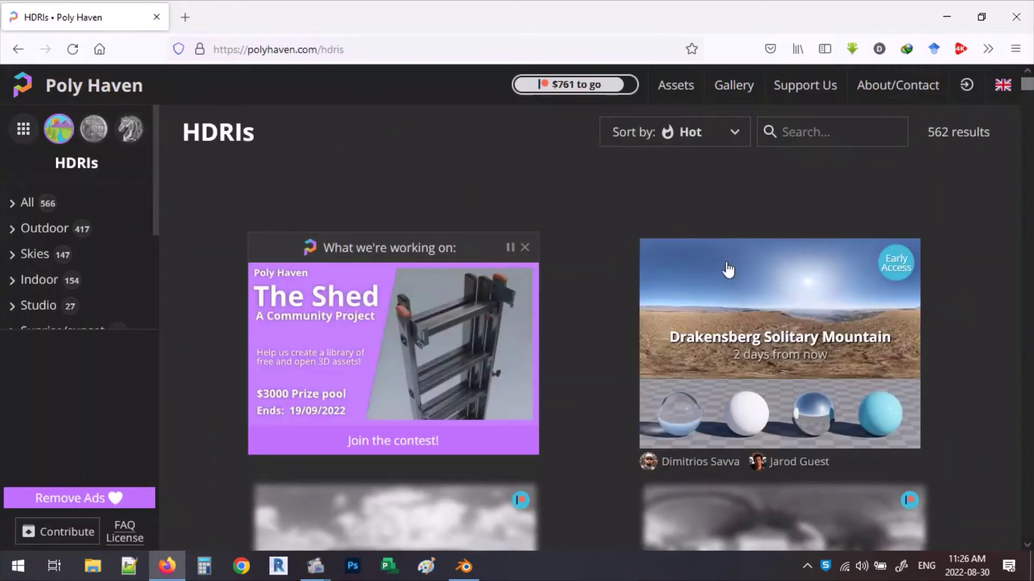
Scroll through the HDRI listing and pick the Solitude Interior HDRI.
scroll(714, 280, "down", 4)
scroll(714, 280, "up", 4)
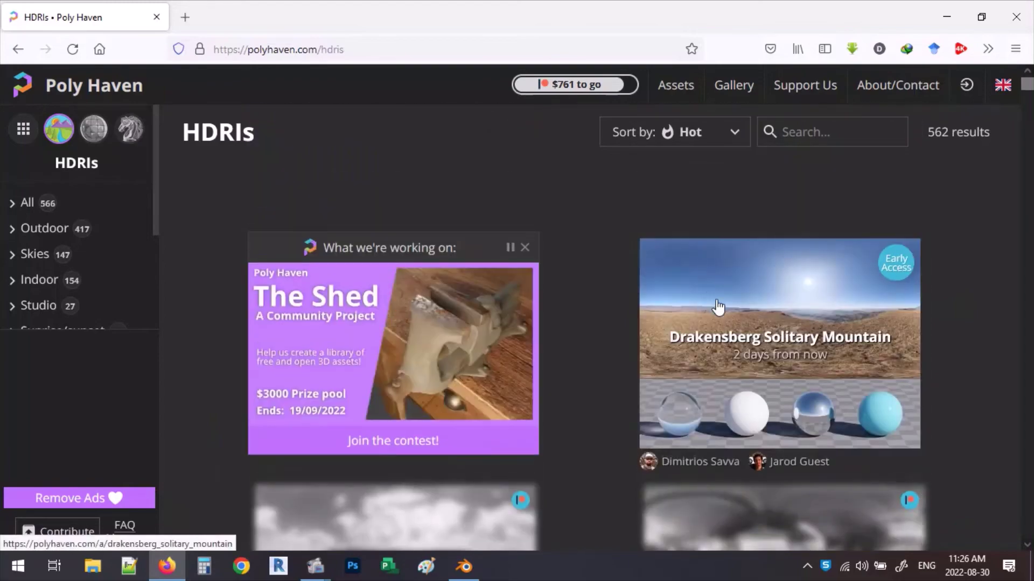
scroll(693, 299, "down", 3)
scroll(693, 300, "down", 2)
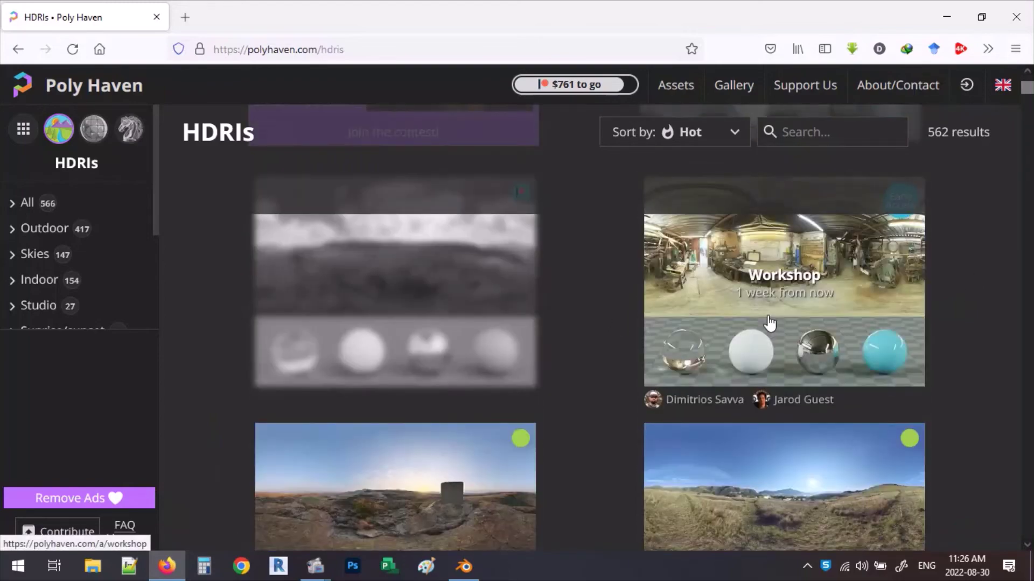
scroll(427, 346, "down", 5)
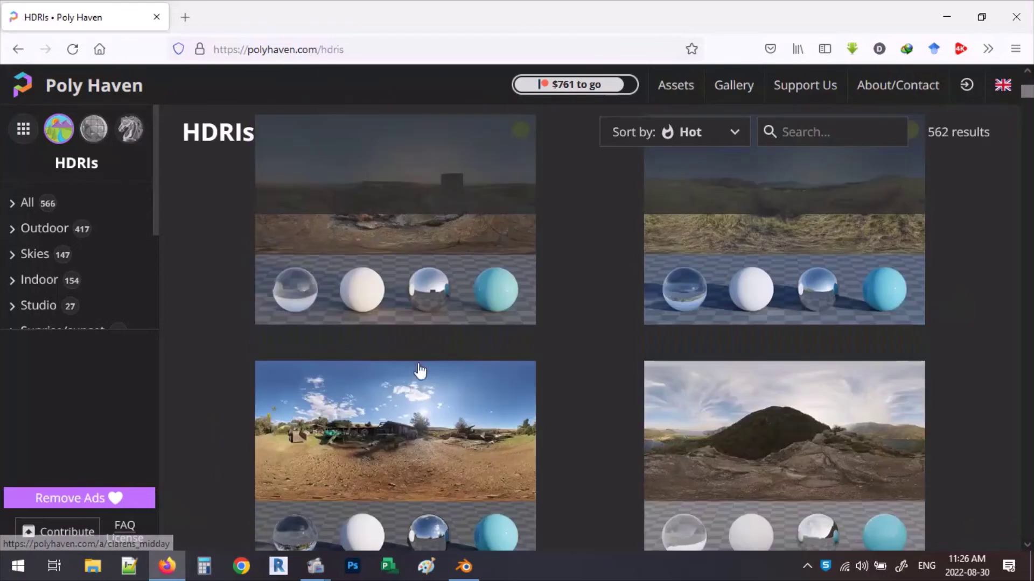
scroll(434, 444, "down", 5)
scroll(434, 434, "up", 4)
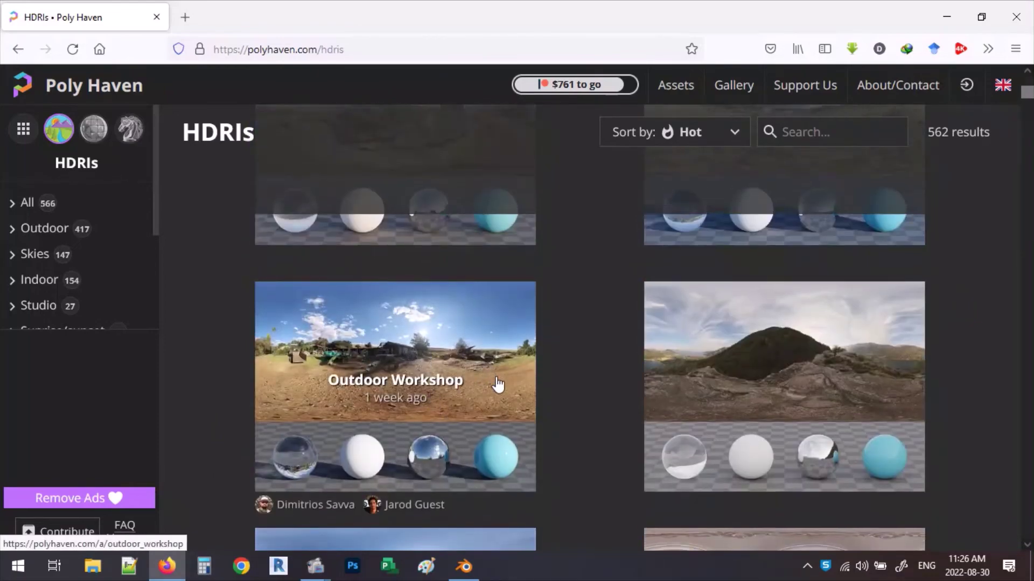
scroll(496, 384, "down", 4)
scroll(496, 386, "up", 4)
scroll(495, 382, "down", 4)
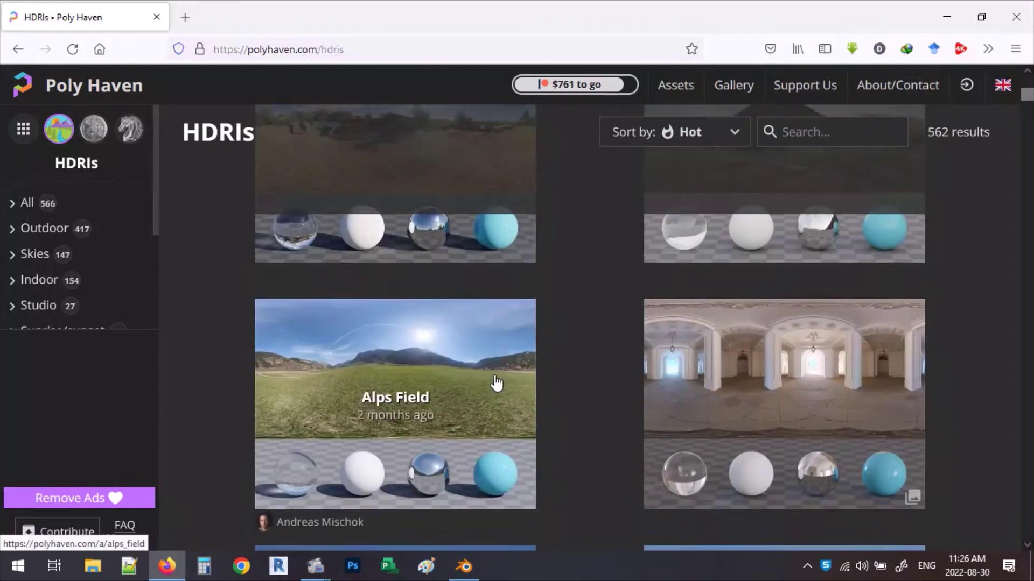
left_click(775, 369)
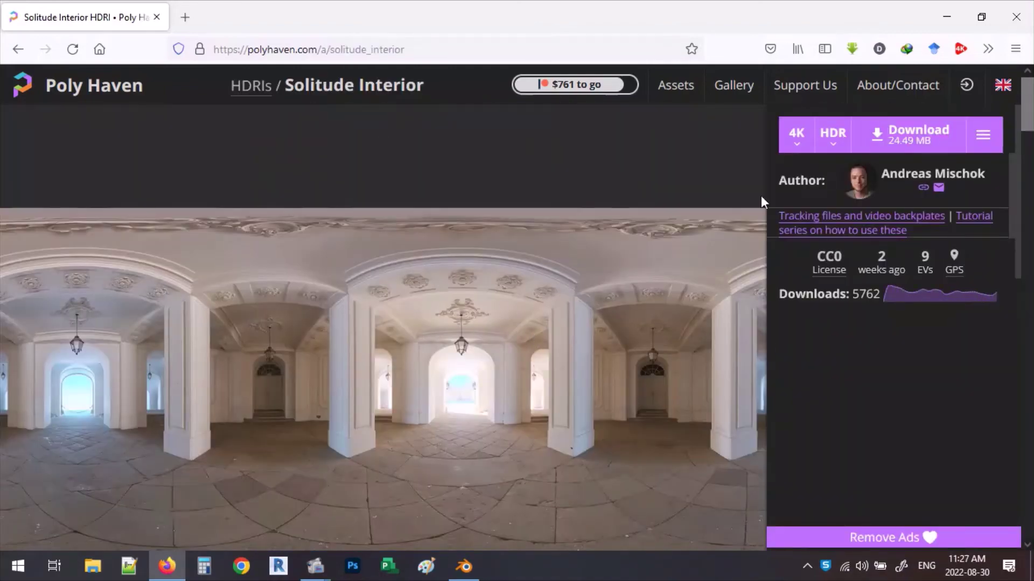
Keep the HDR format at 4K and download solitude_interior_4k.hdr.
left_click(835, 144)
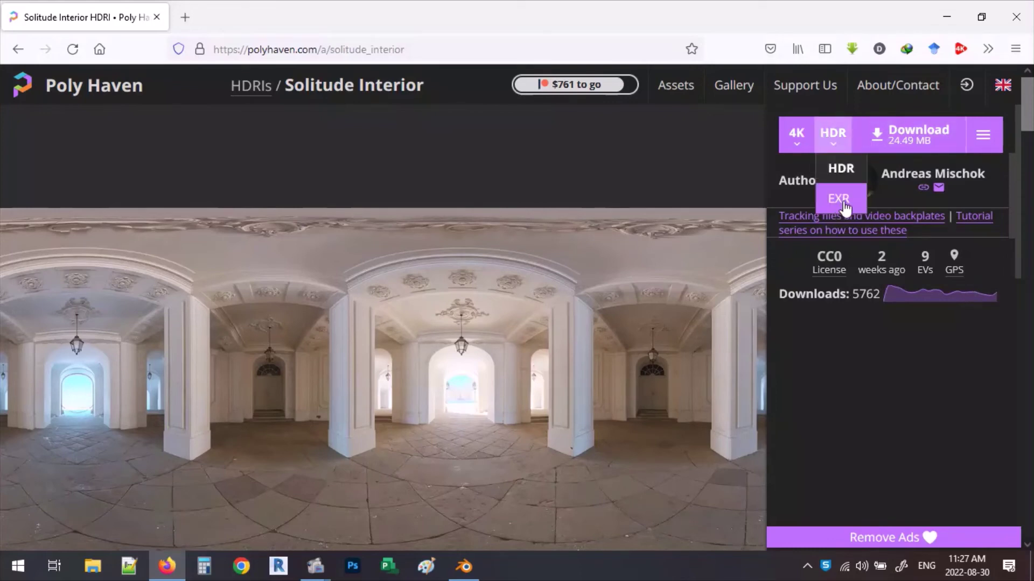
left_click(834, 144)
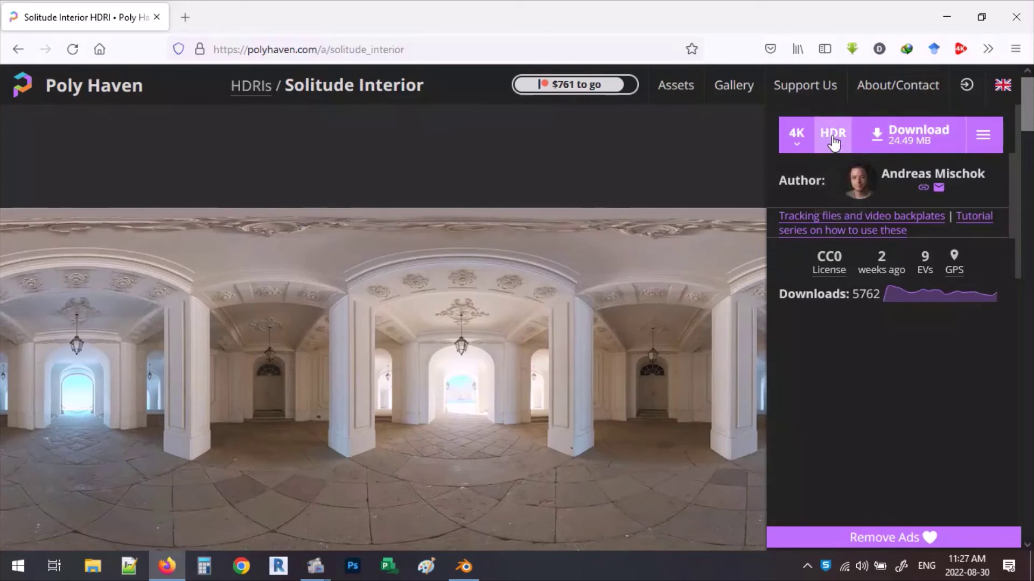
left_click(912, 135)
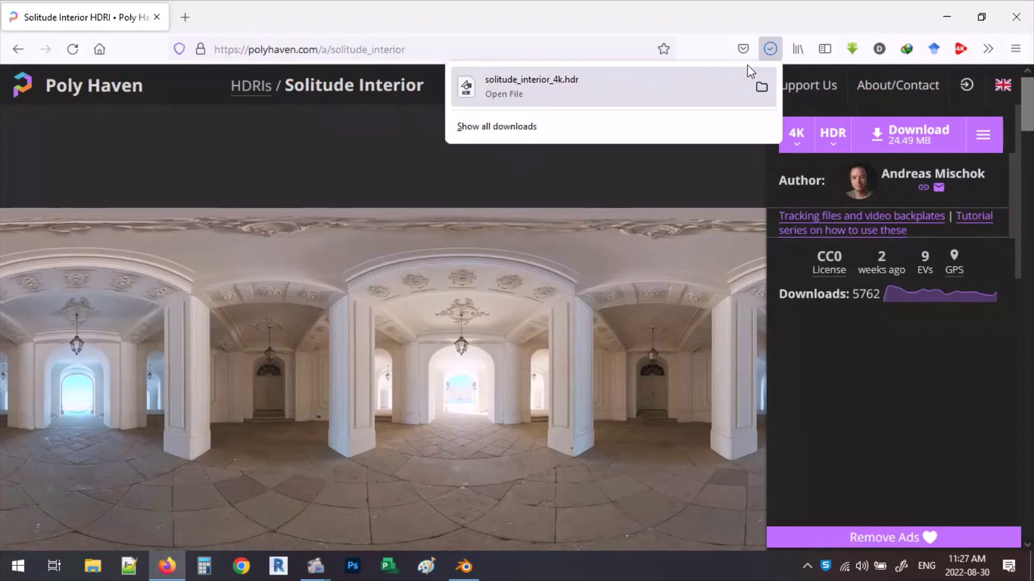
Copy the downloaded solitude_interior_4k.hdr from its download folder.
left_click(760, 87)
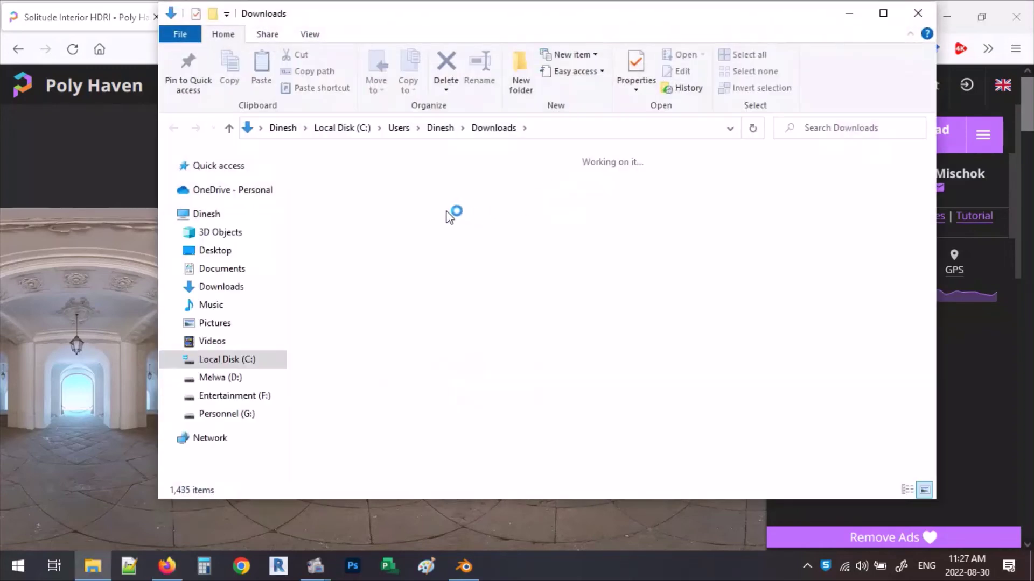
right_click(706, 387)
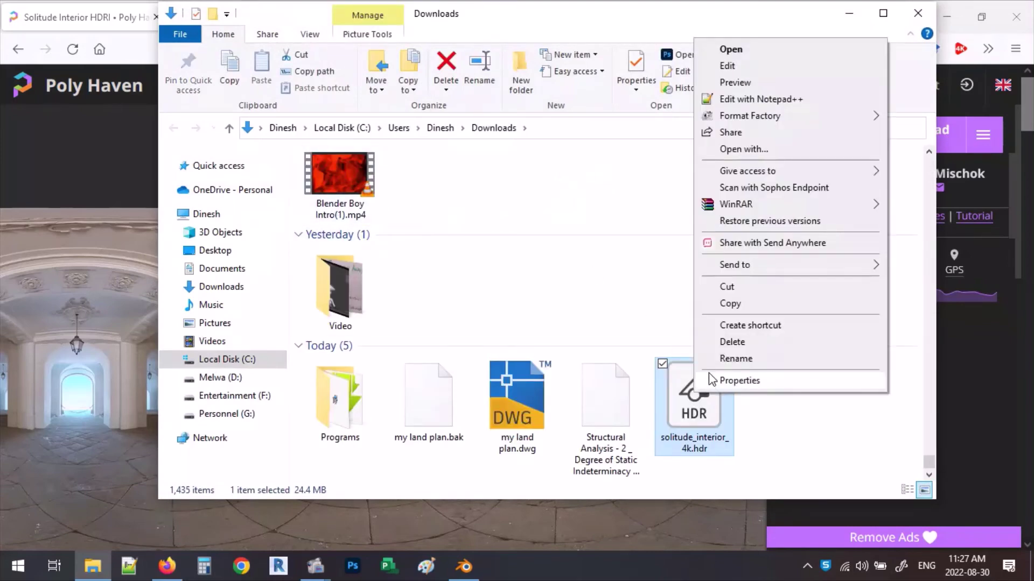
left_click(772, 304)
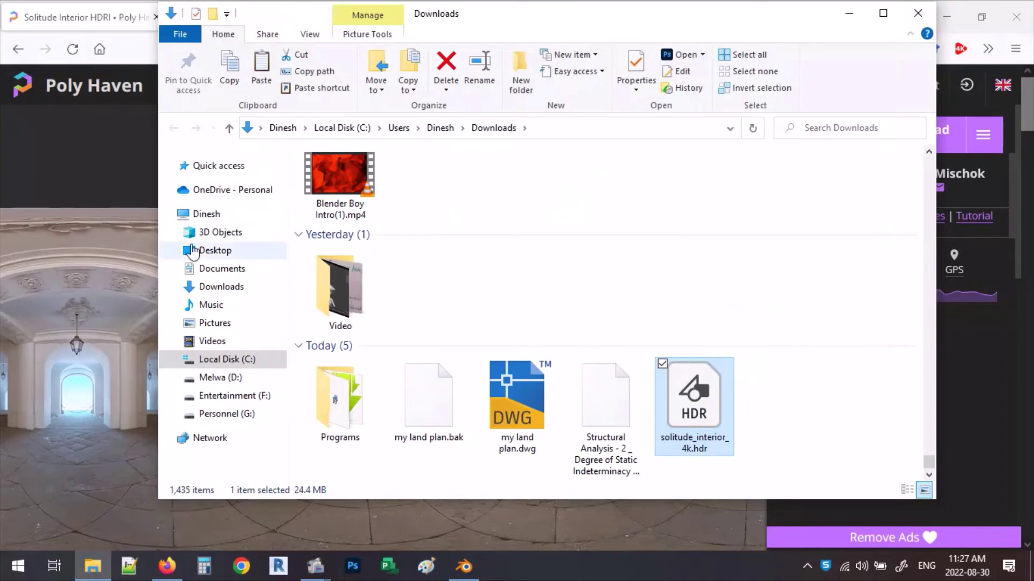
Paste the HDR into Desktop > Blender practice, then close the browser.
left_click(215, 250)
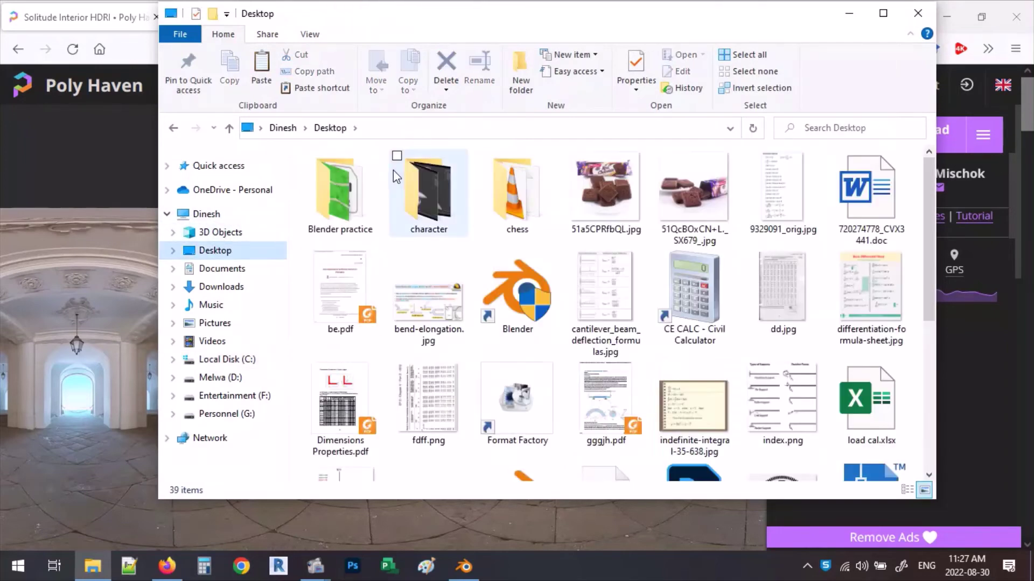
double_click(352, 197)
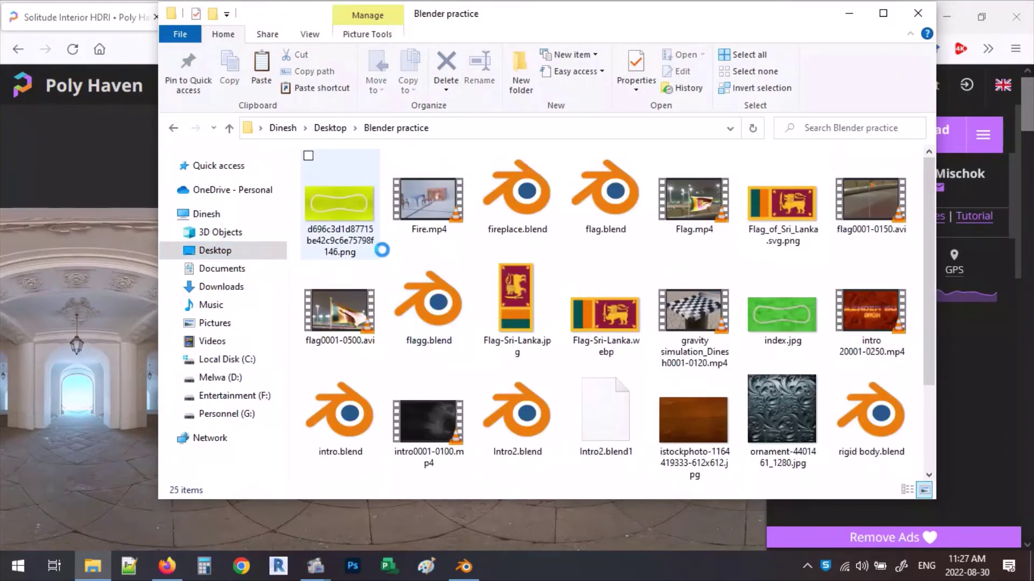
right_click(381, 250)
left_click(412, 374)
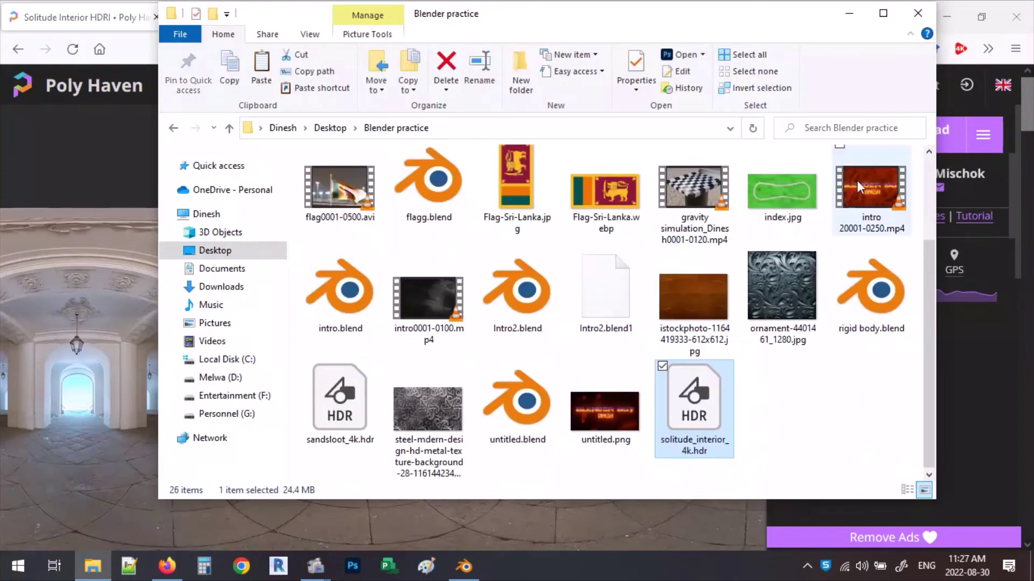
left_click(850, 14)
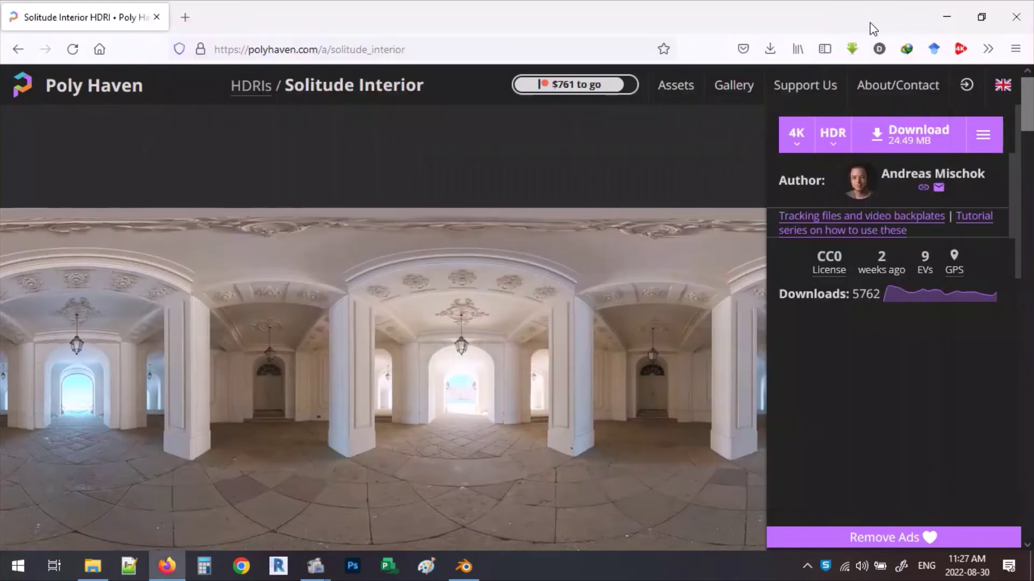
left_click(1020, 7)
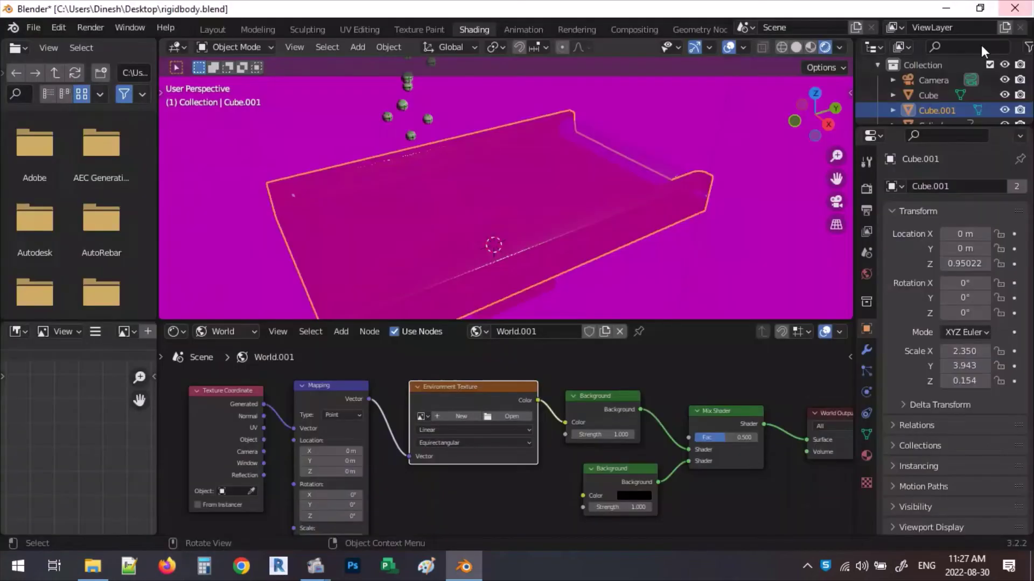
Load solitude_interior_4k.hdr from Blender practice into the Environment Texture node.
left_click(511, 418)
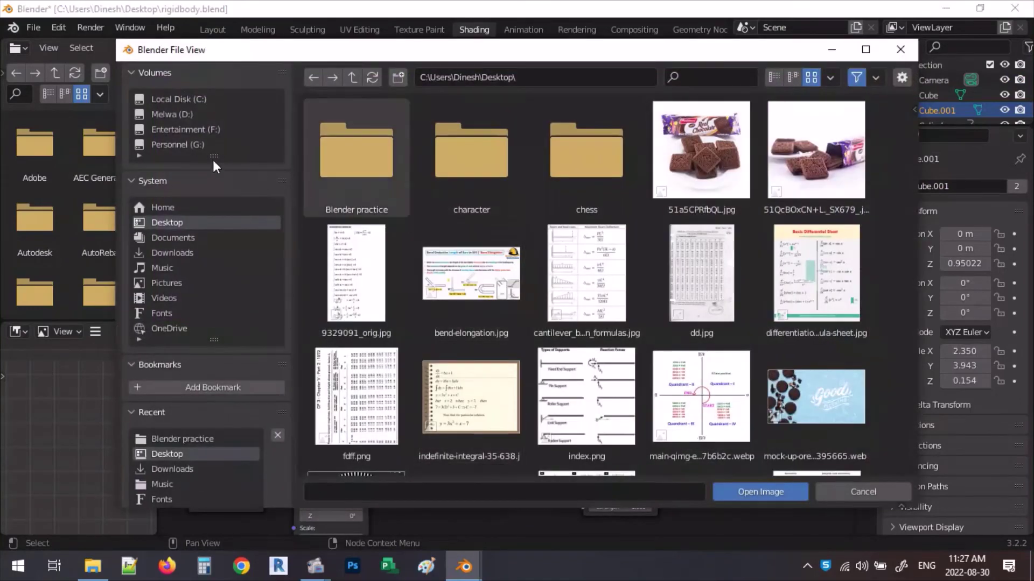
left_click(308, 153)
double_click(332, 153)
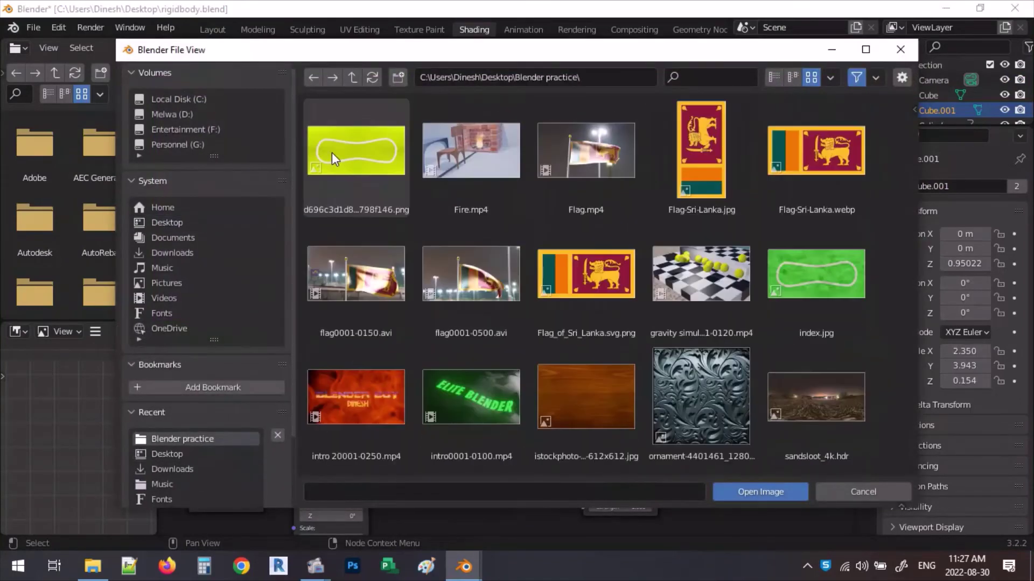
scroll(538, 259, "down", 4)
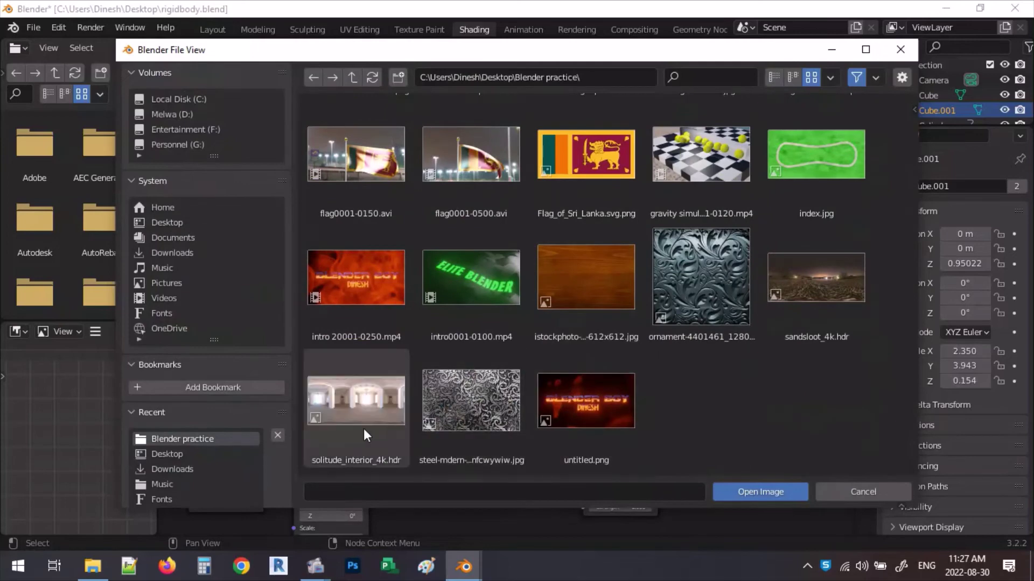
left_click(357, 402)
left_click(761, 492)
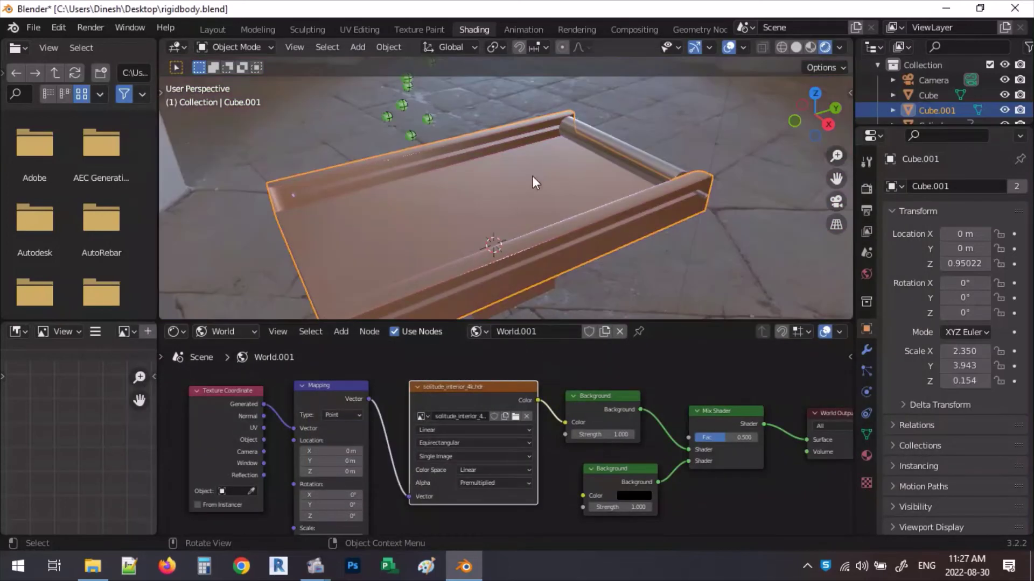
Move the Mapping node higher and set its Location X to 0.1 m.
middle_click_drag(591, 190, 258, 216)
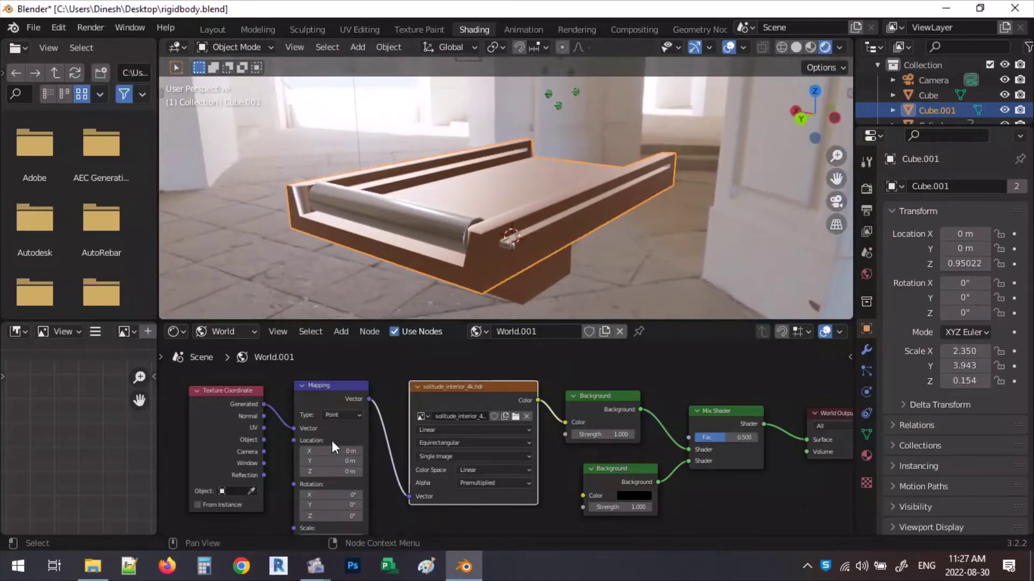
left_click_drag(328, 383, 331, 365)
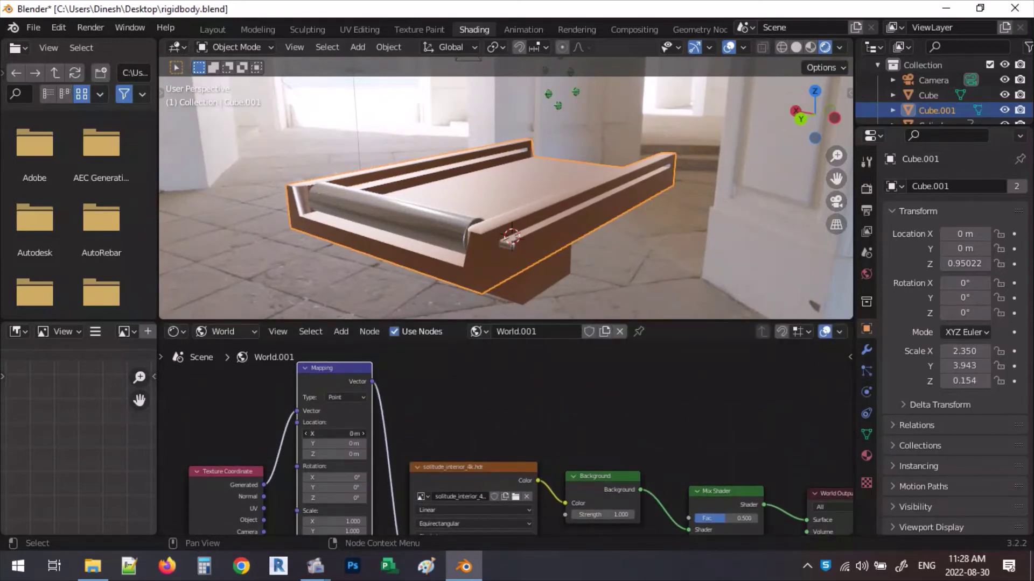
mouse_move(331, 434)
left_mouse_down()
mouse_move(304, 433)
mouse_move(340, 433)
left_mouse_up()
Raise the Mapping Location X to 0.4 m, orbiting around the tray to check the hall.
middle_click_drag(363, 261, 528, 209)
scroll(496, 159, "up", 4)
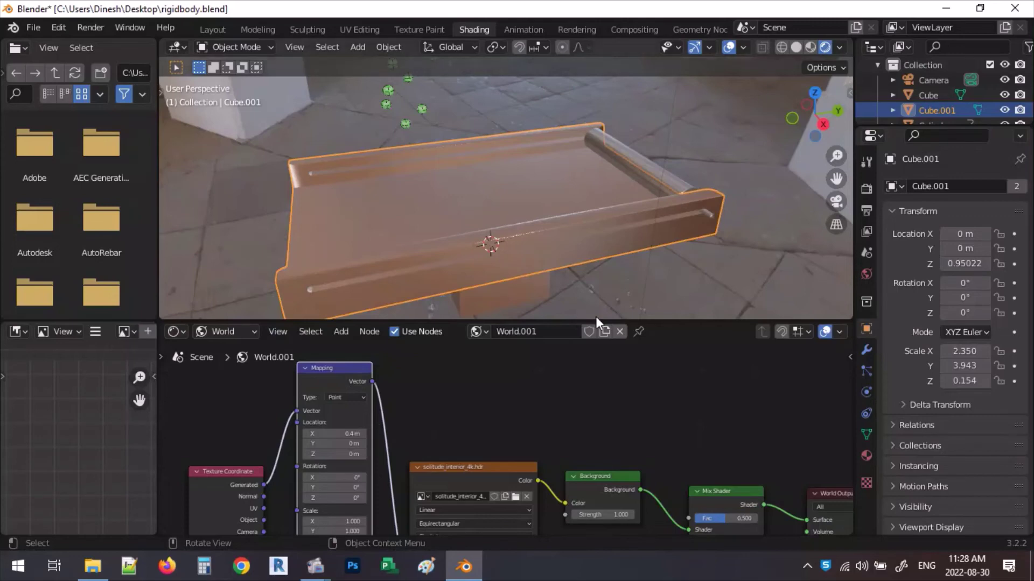
mouse_move(514, 201)
middle_mouse_down()
mouse_move(454, 181)
mouse_move(469, 145)
mouse_move(421, 236)
mouse_move(499, 129)
mouse_move(515, 219)
middle_mouse_up()
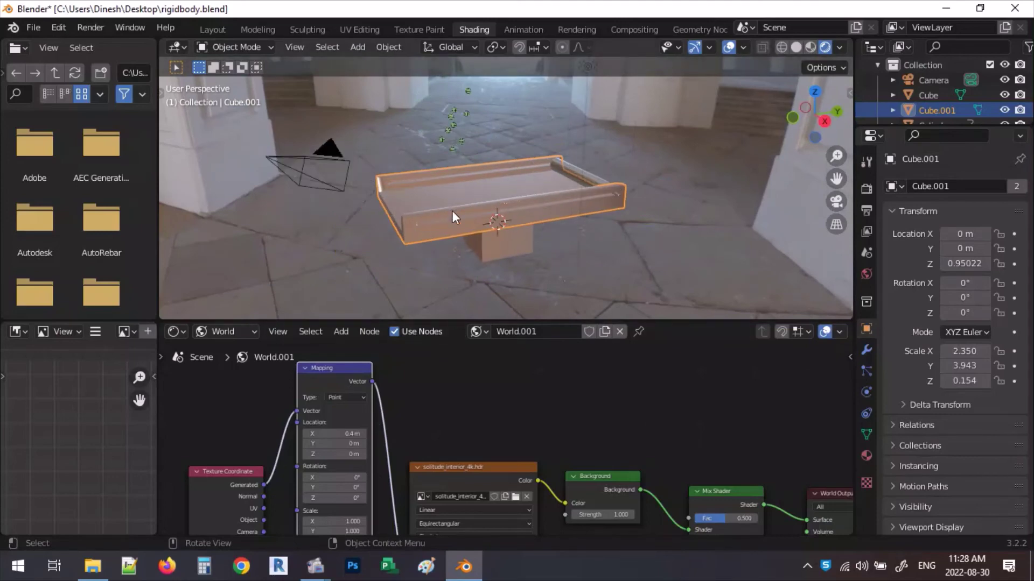
middle_click_drag(561, 170, 244, 170)
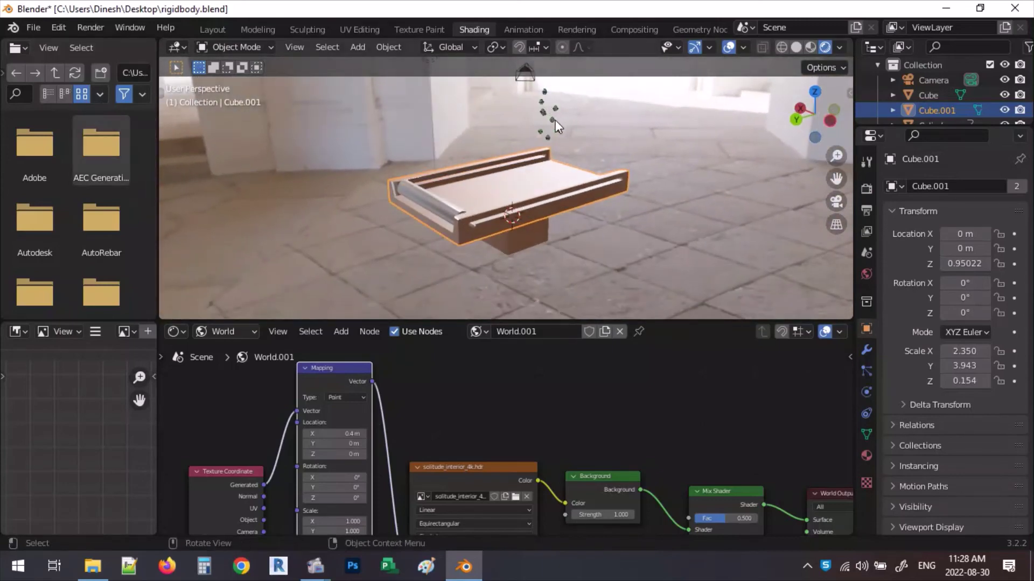
mouse_move(622, 166)
middle_mouse_down()
mouse_move(613, 154)
mouse_move(623, 173)
middle_mouse_up()
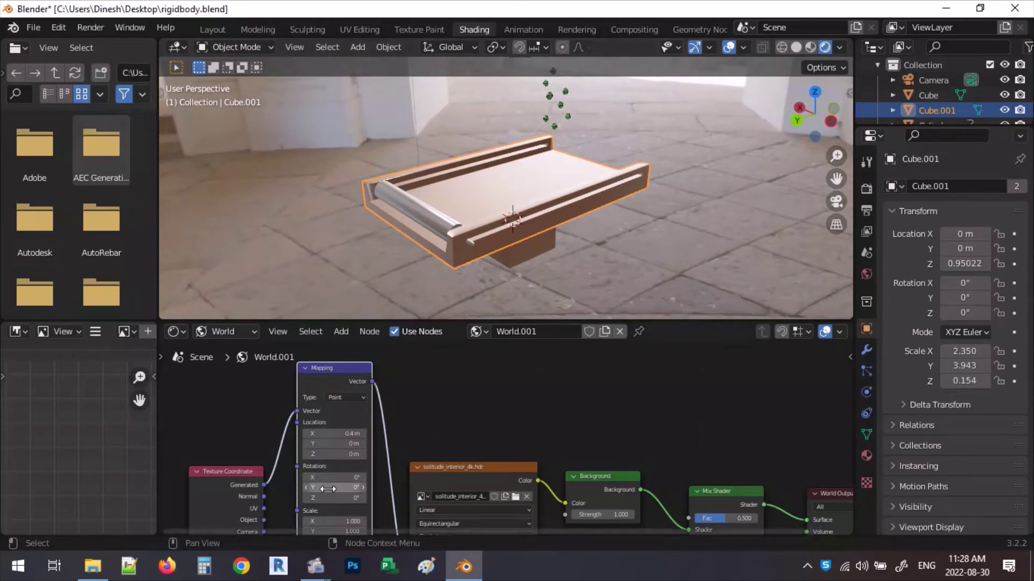
Rotate the HDRI to Z 5.4°, Y 1.3°, X 0.3°, and try Scale X 0.500.
left_click_drag(334, 498, 305, 498)
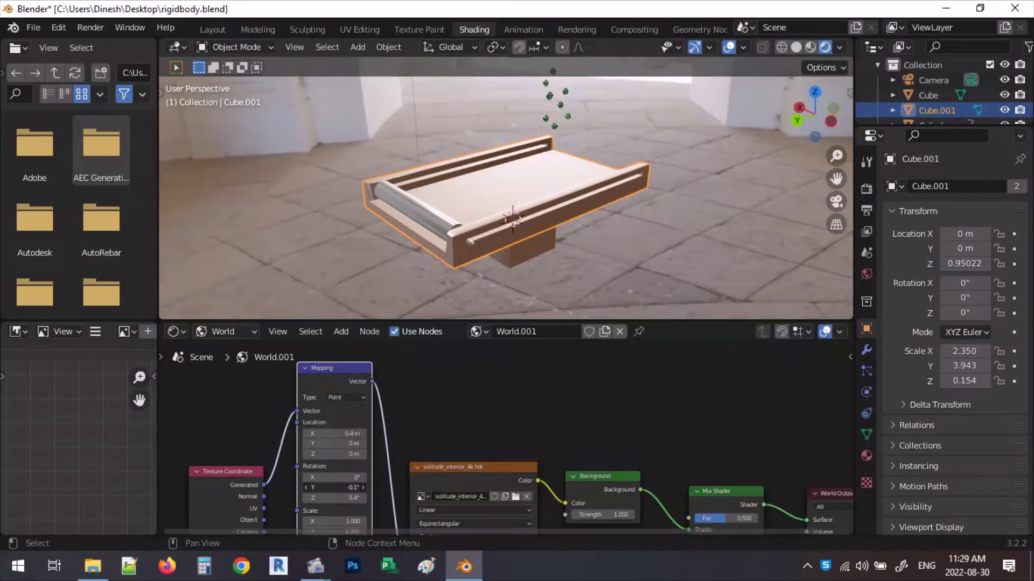
mouse_move(334, 487)
left_mouse_down()
mouse_move(298, 488)
mouse_move(338, 487)
left_mouse_up()
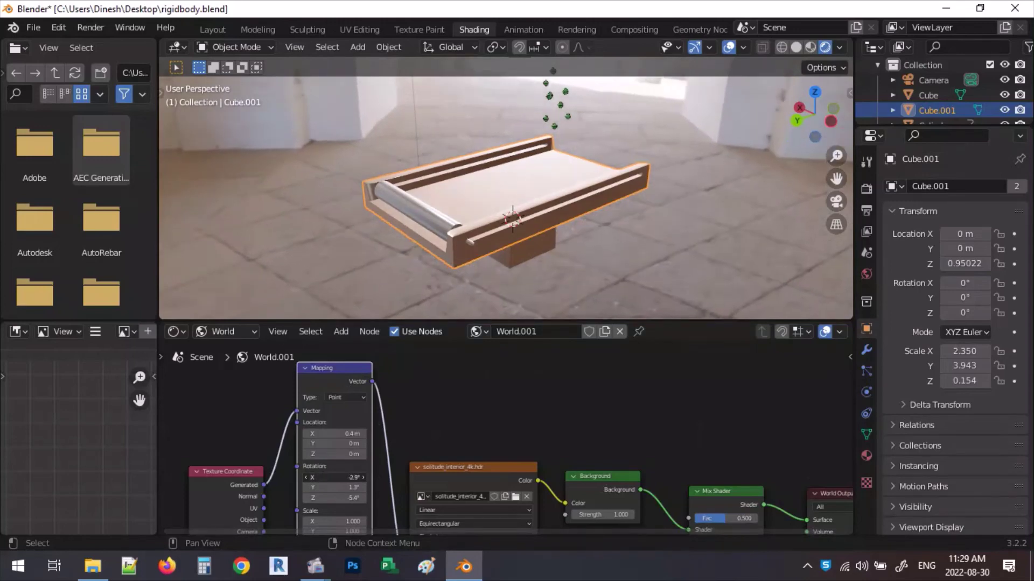
left_click_drag(333, 478, 359, 478)
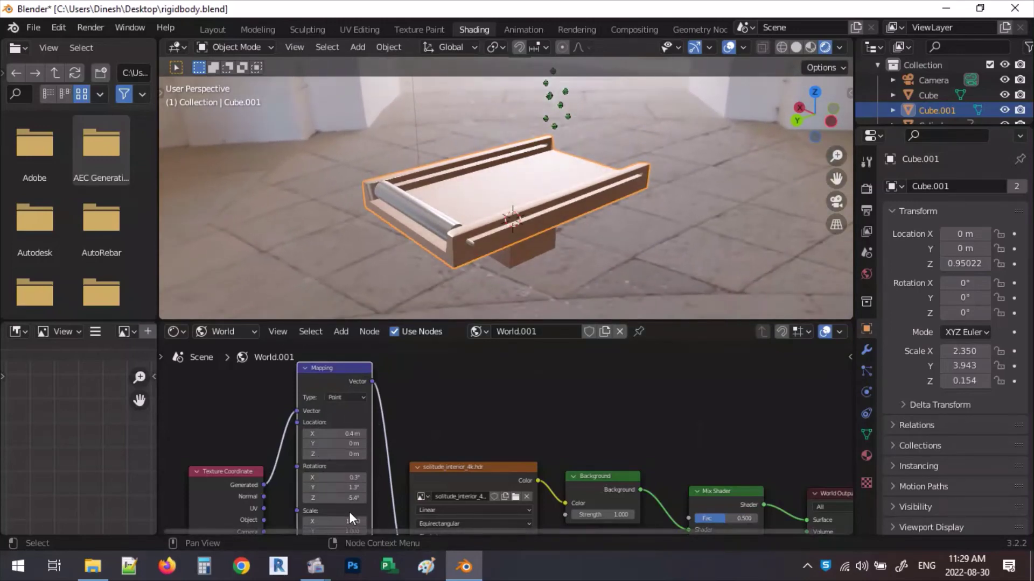
mouse_move(341, 520)
left_mouse_down()
mouse_move(312, 519)
mouse_move(330, 519)
left_mouse_up()
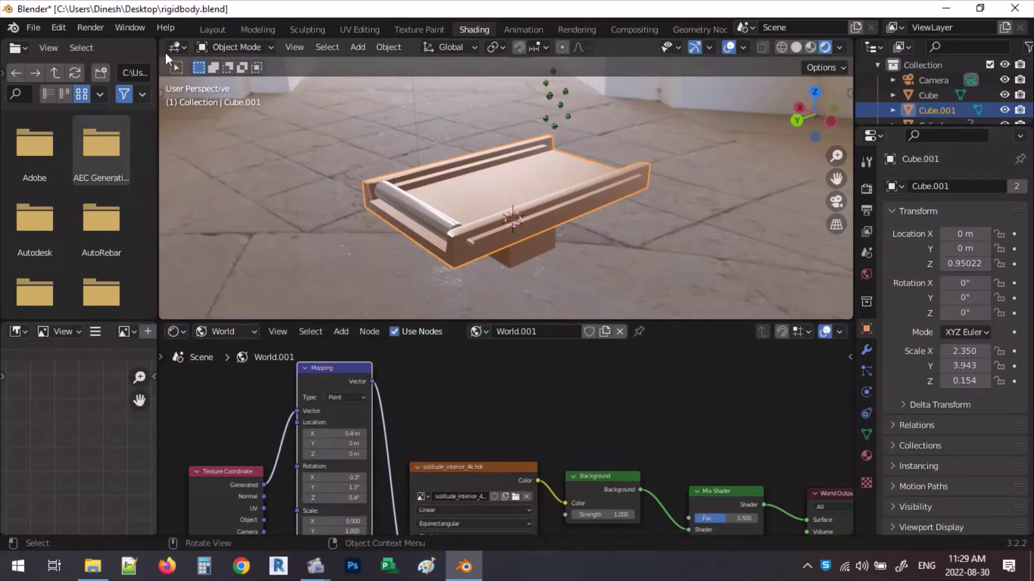
Return to Layout in Rendered shading and orbit low to see the arches behind the tray.
left_click(211, 29)
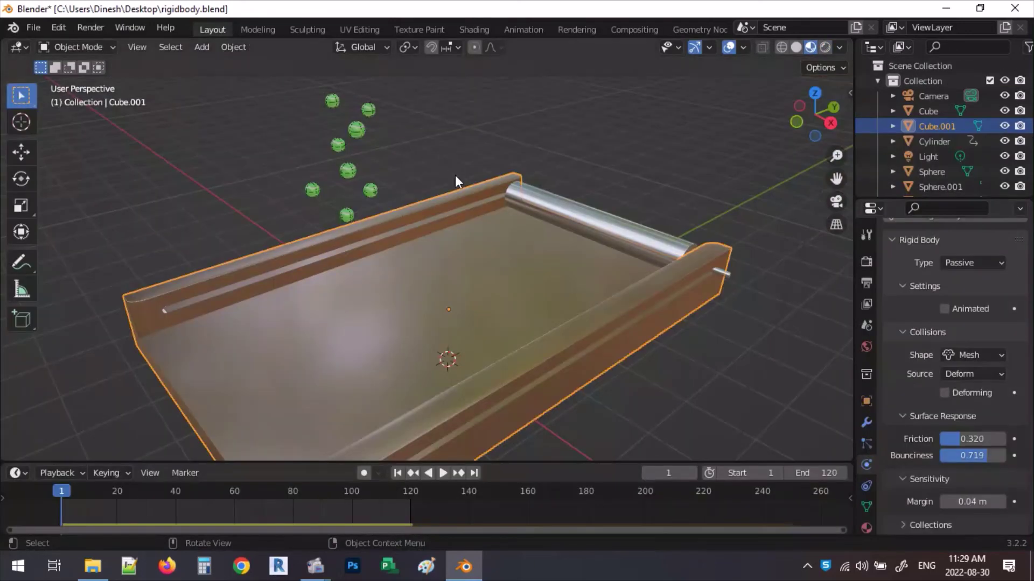
left_click(824, 47)
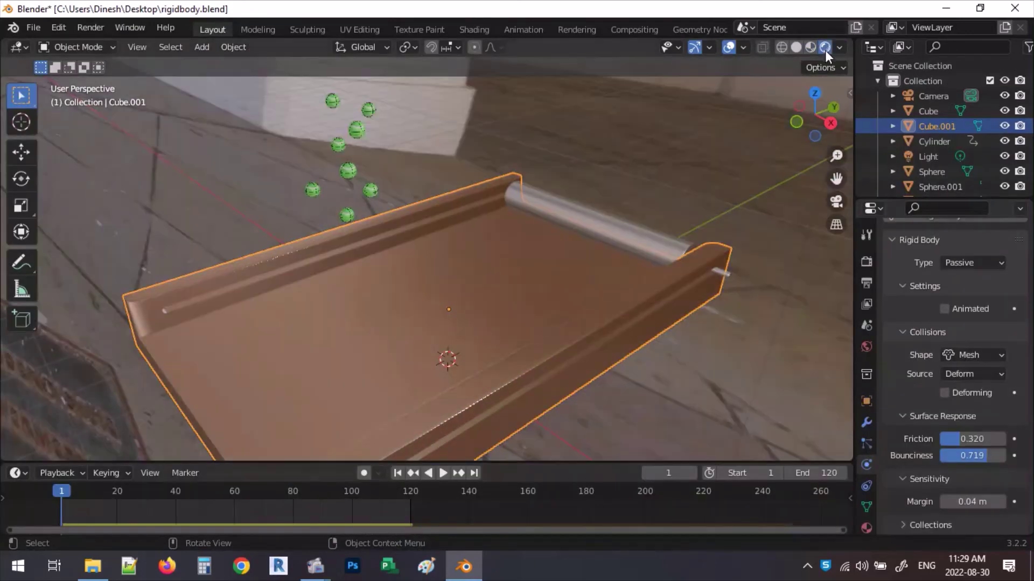
middle_click_drag(437, 212, 711, 207)
middle_click_drag(509, 304, 512, 193)
Play the simulation to watch the spheres fall, then stop and rewind to frame 1.
scroll(456, 265, "up", 1)
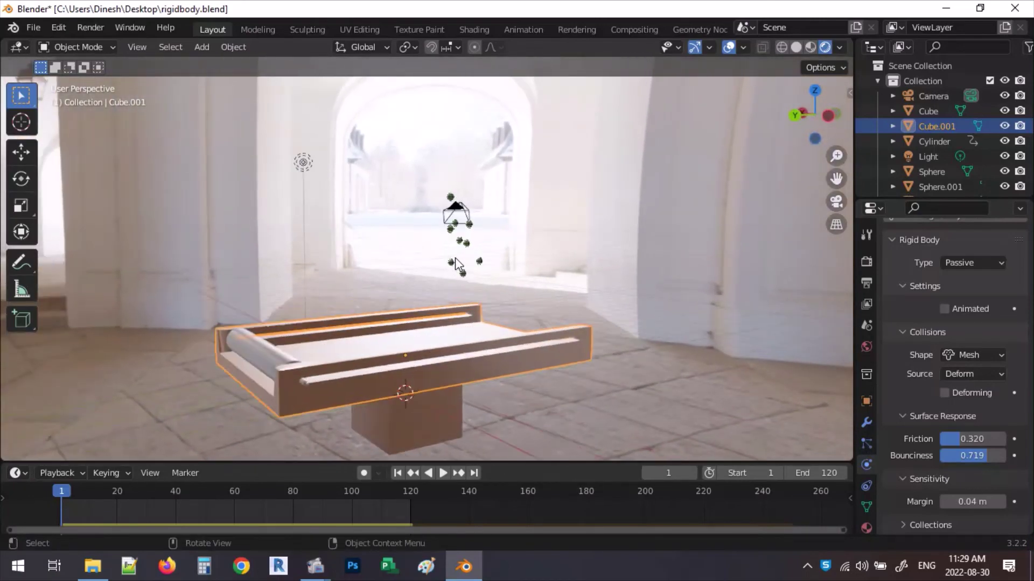
scroll(457, 265, "up", 1)
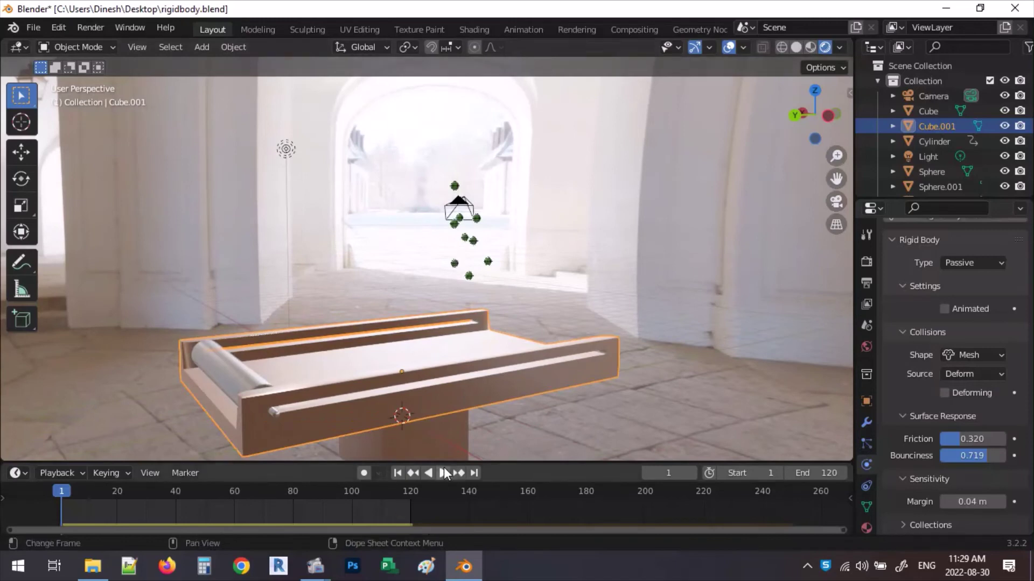
left_click(437, 473)
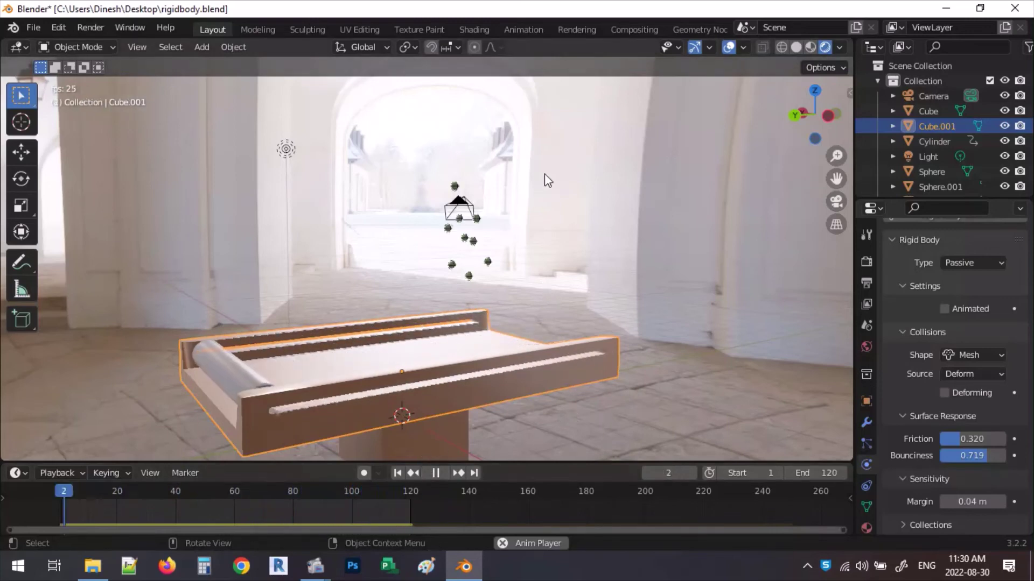
scroll(541, 171, "down", 1)
middle_click_drag(541, 172, 524, 185)
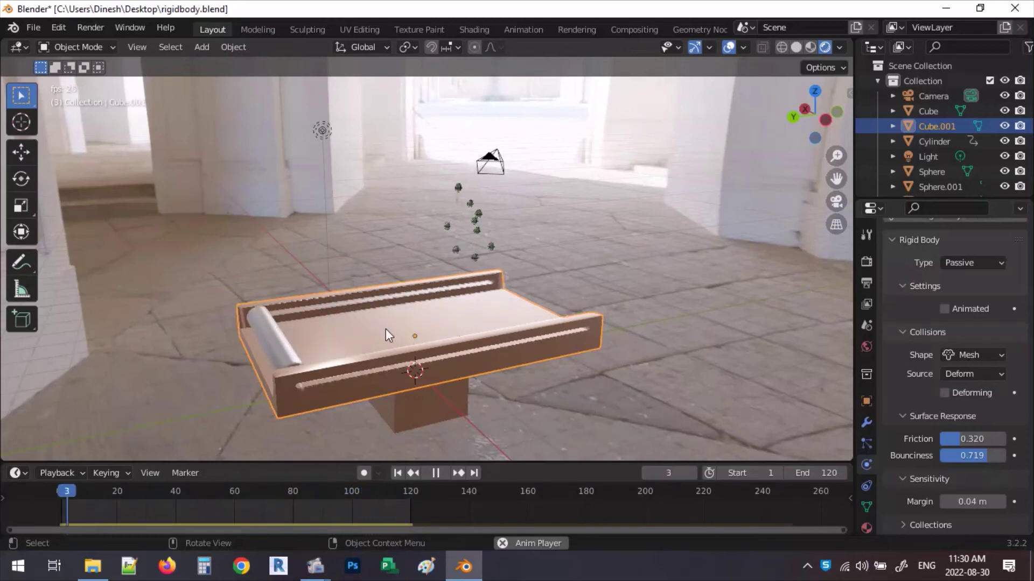
left_click(436, 473)
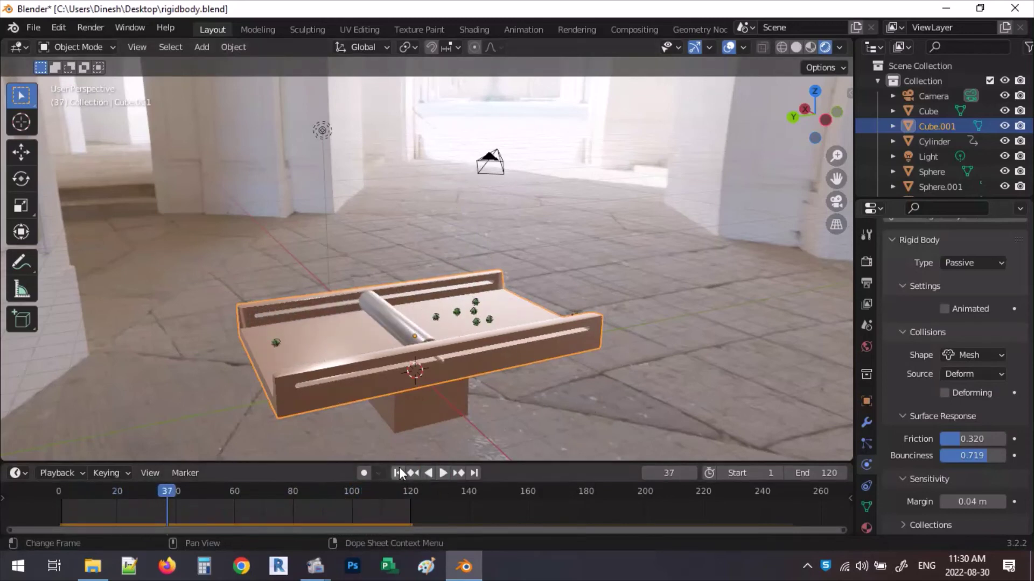
left_click(397, 473)
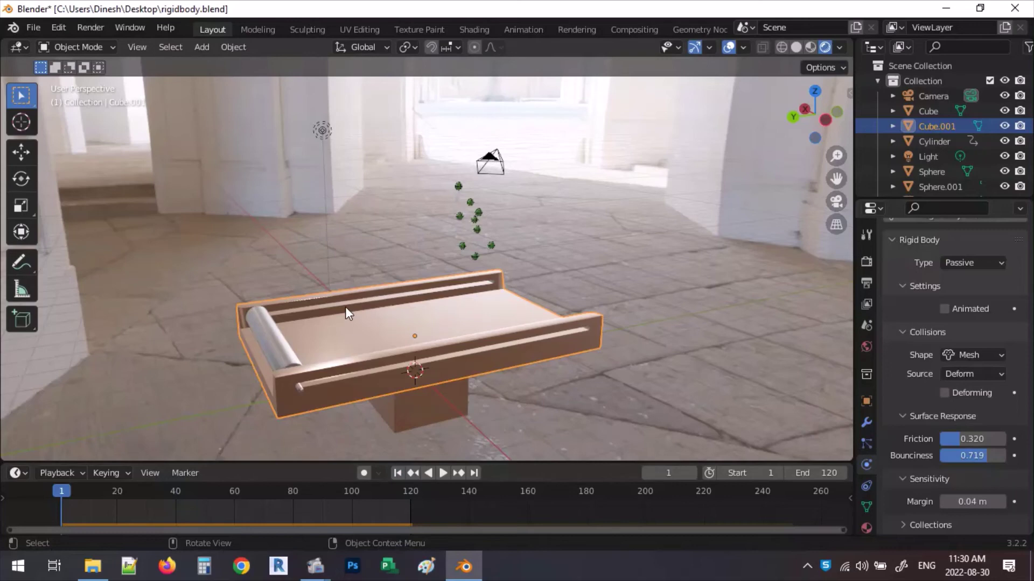
Select the camera, look through it with Numpad 0, and show its Object properties.
left_click(501, 164)
left_click(507, 169)
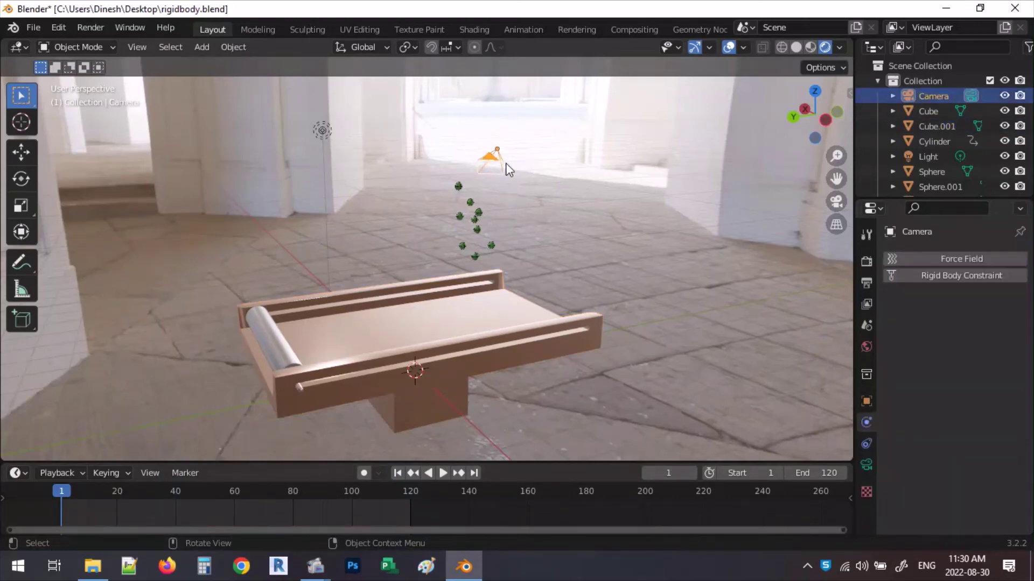
key("KP_0")
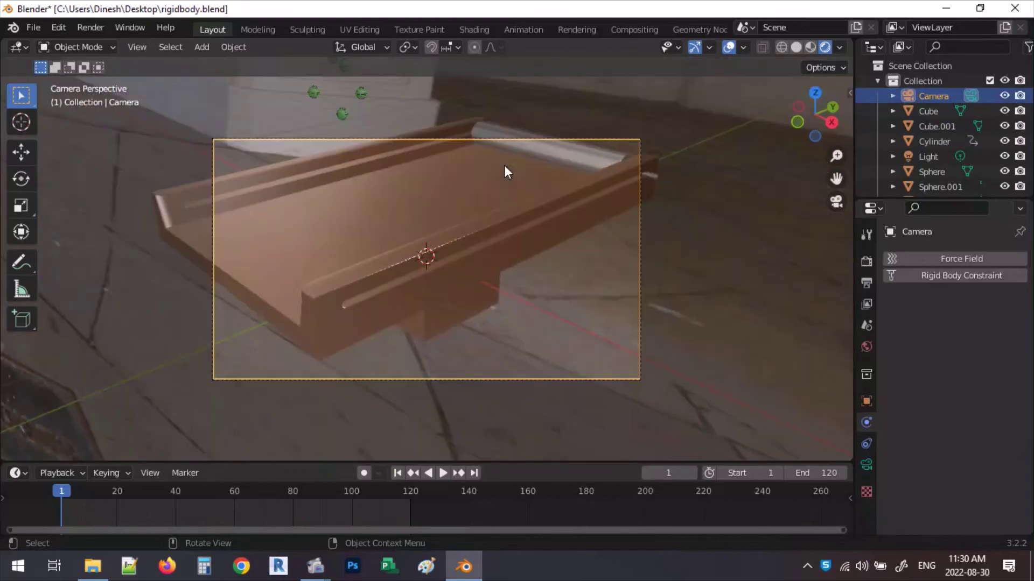
left_click(465, 140)
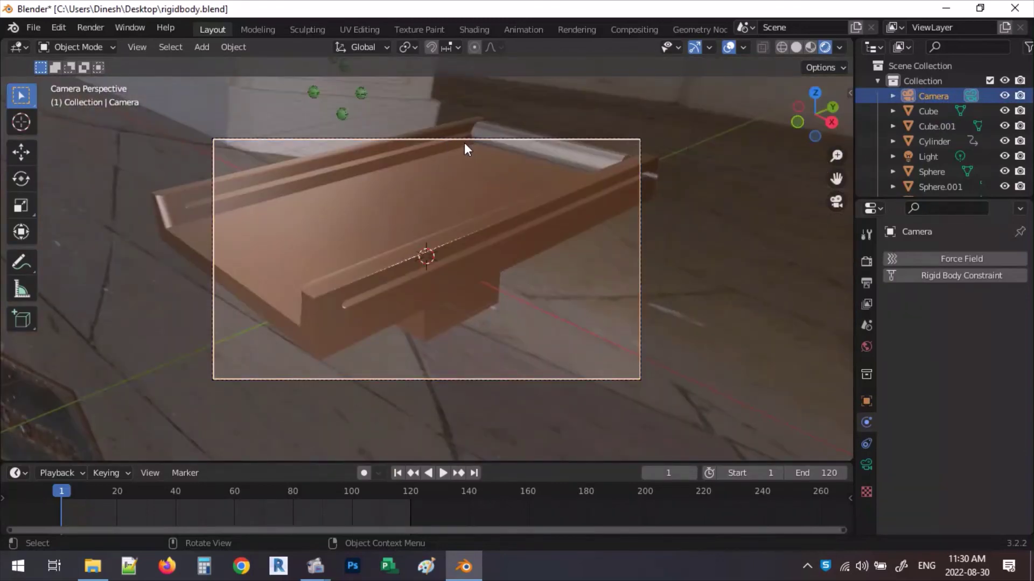
left_click(463, 140)
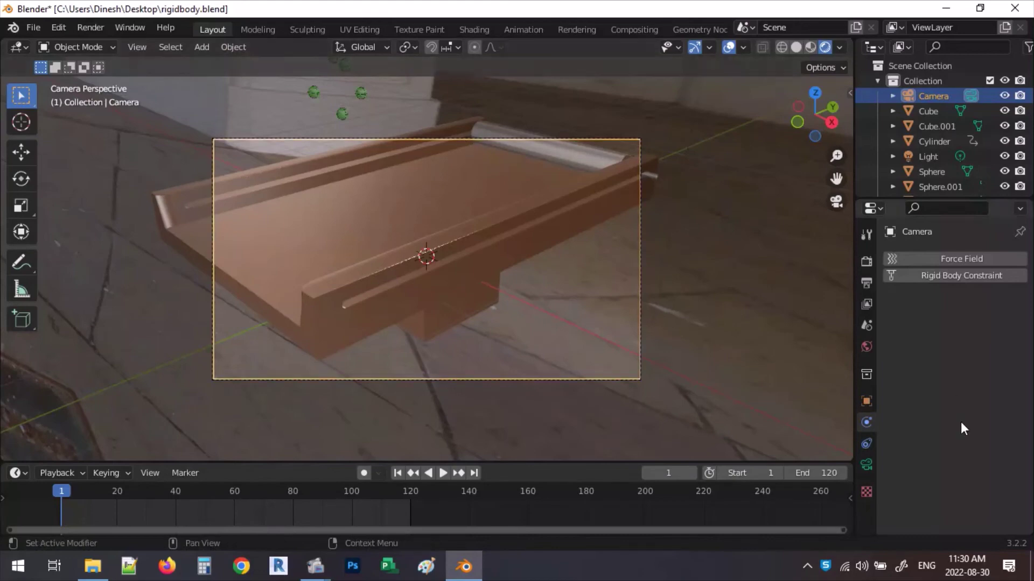
left_click(868, 402)
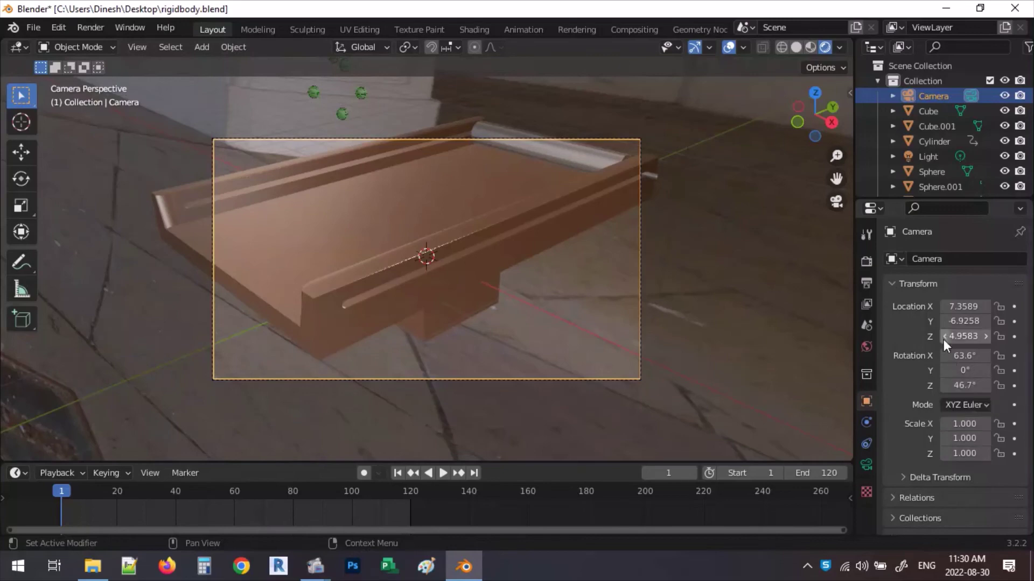
Place the camera at 13.229, -11.516, 9.9983 with Z rotation 50.7°, then preview playback.
left_click_drag(964, 336, 1011, 336)
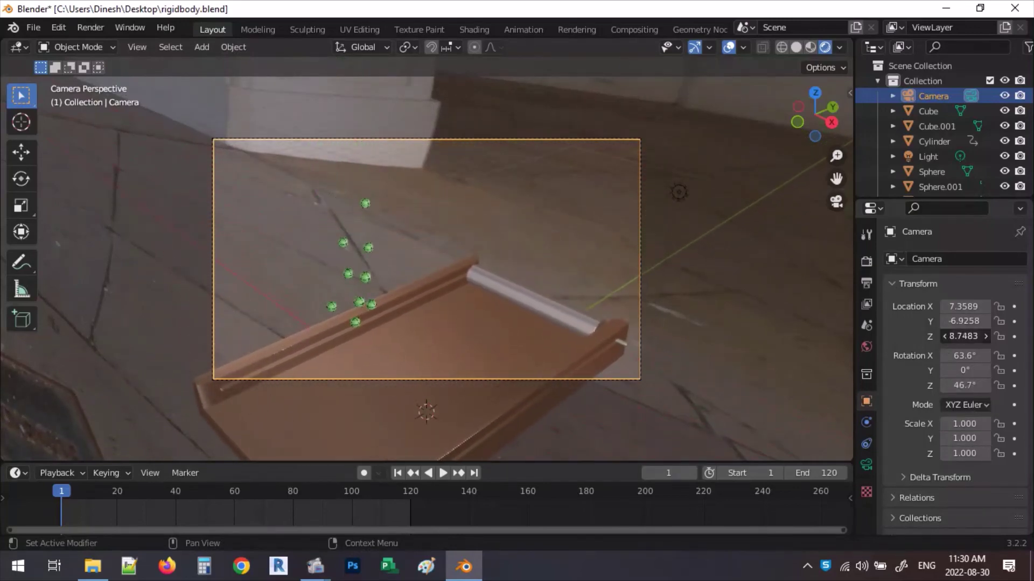
left_click_drag(950, 321, 1022, 306)
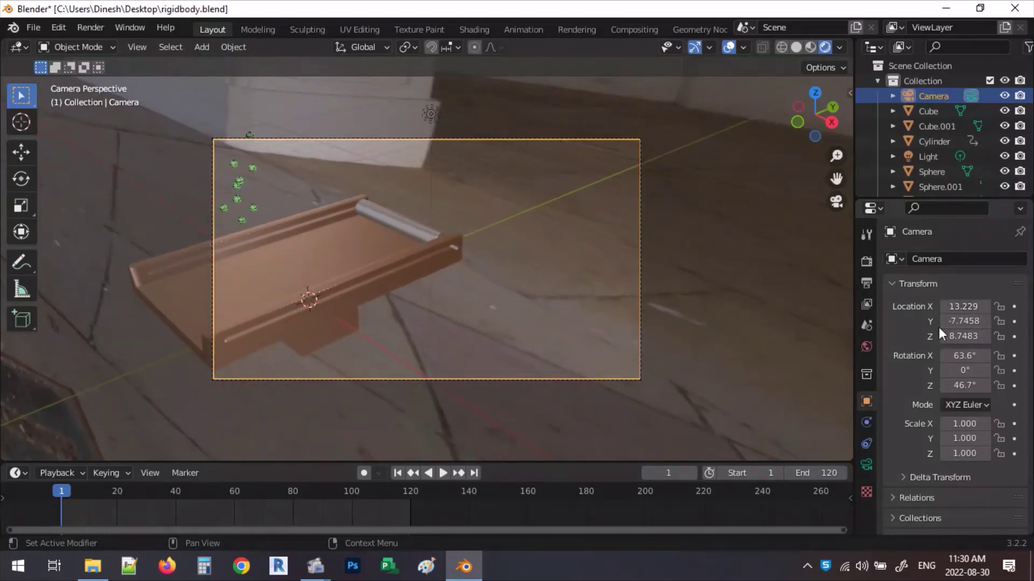
mouse_move(964, 321)
left_mouse_down()
mouse_move(918, 321)
mouse_move(970, 321)
mouse_move(969, 336)
mouse_move(953, 332)
left_mouse_up()
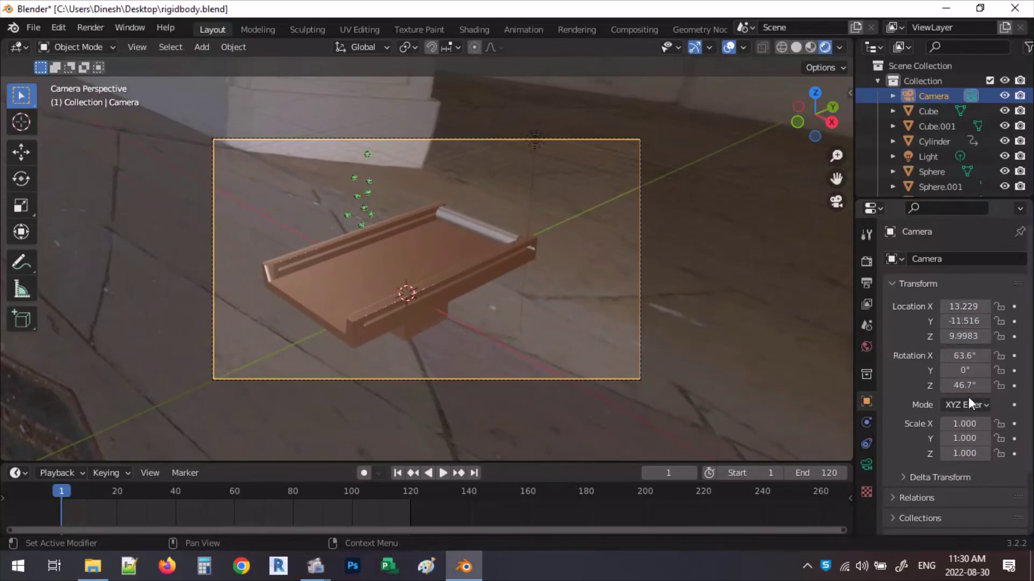
mouse_move(964, 386)
left_mouse_down()
mouse_move(942, 385)
mouse_move(969, 386)
mouse_move(953, 385)
left_mouse_up()
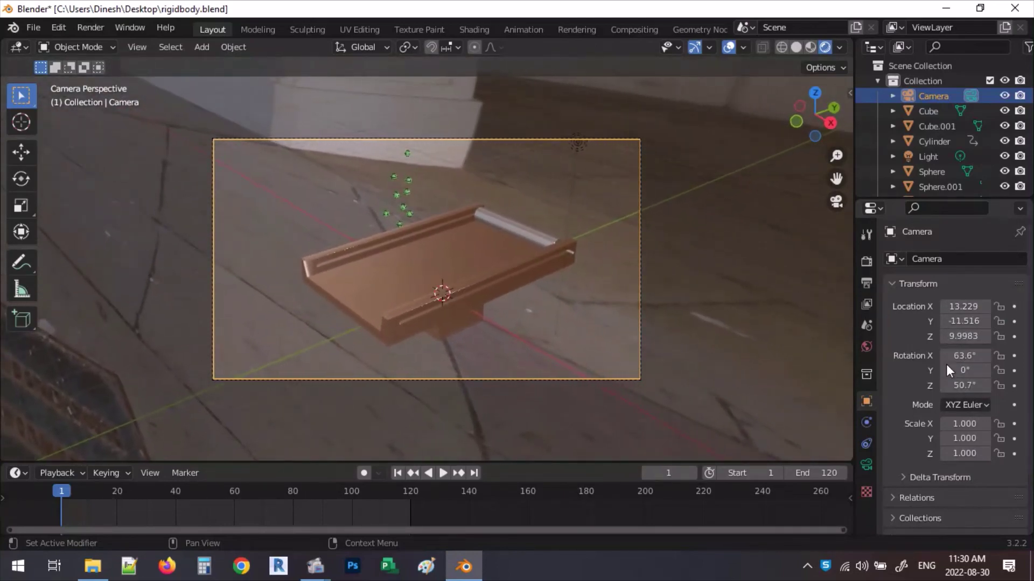
left_click(439, 474)
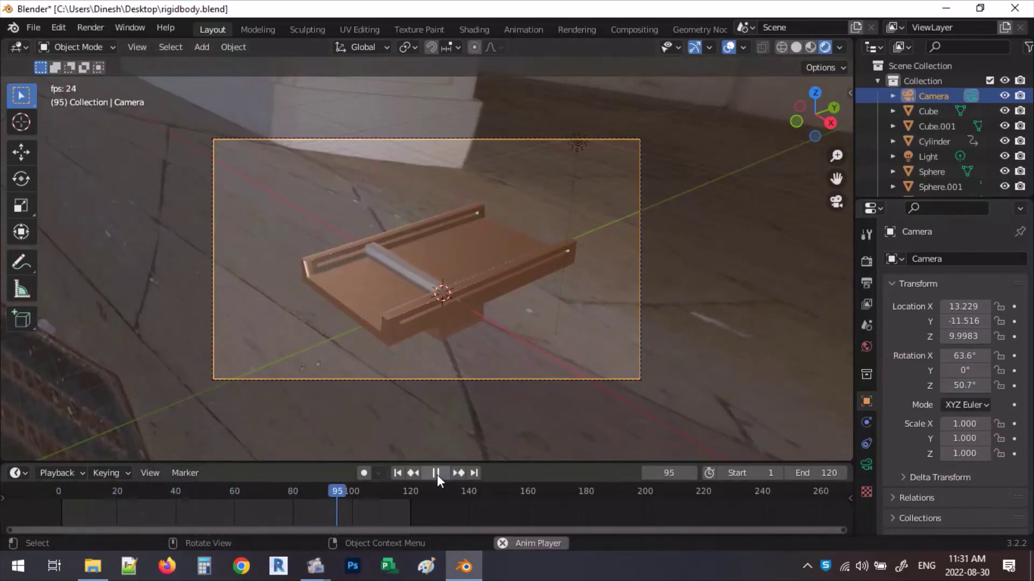
left_click(437, 474)
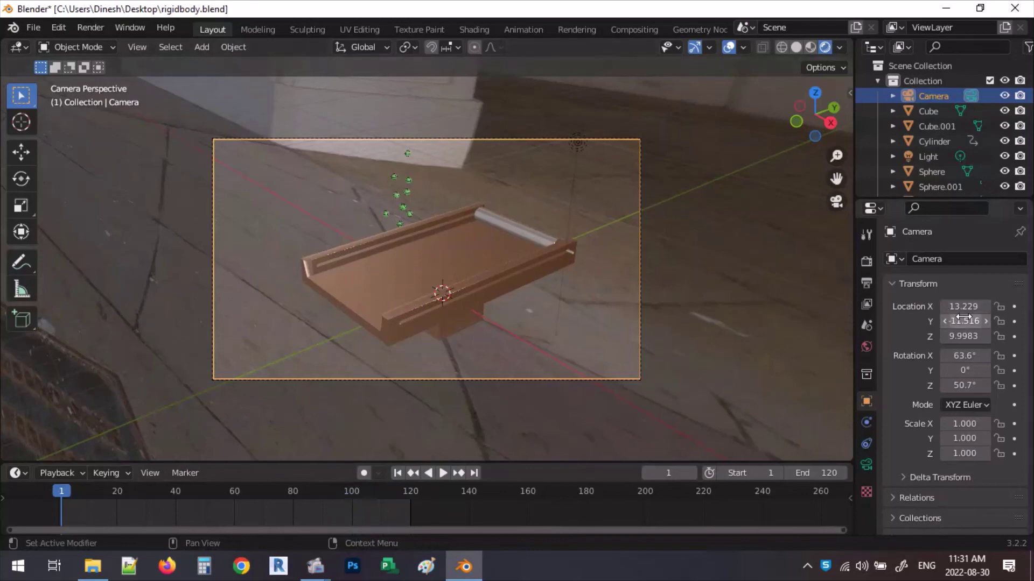
Keyframe the camera's location and rotation at frame 1, then move to frame 60.
key("i")
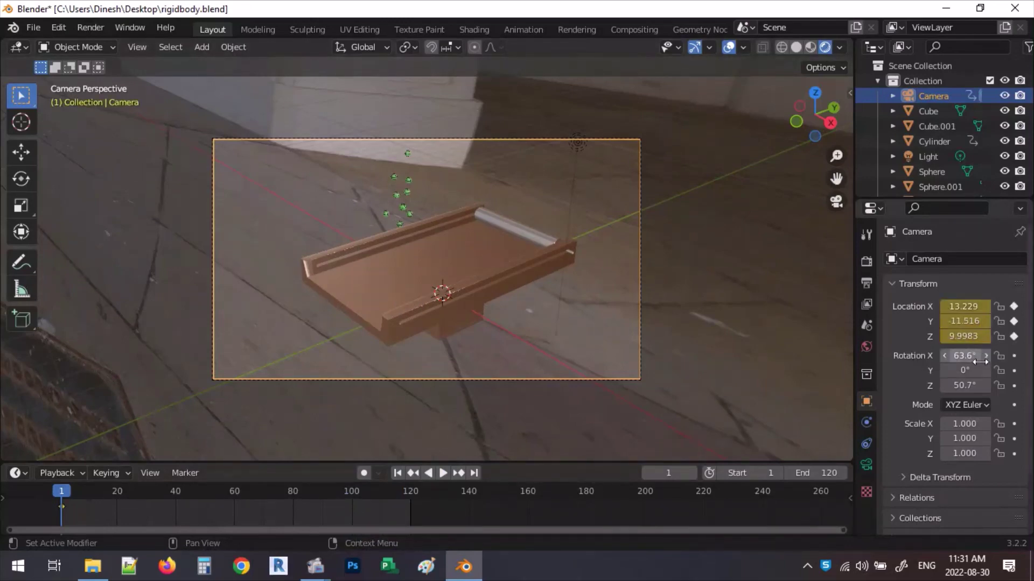
key("i")
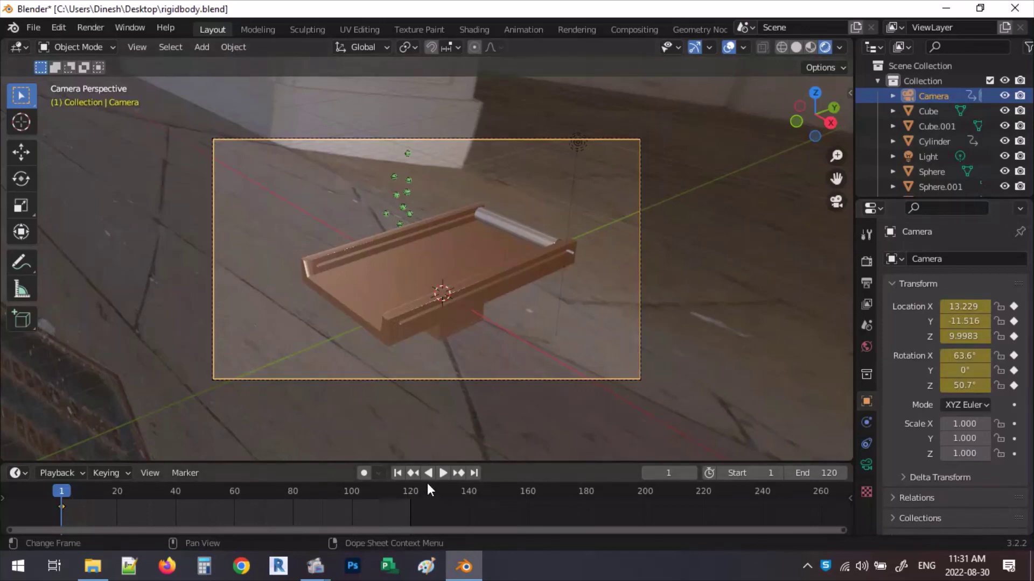
left_click(471, 474)
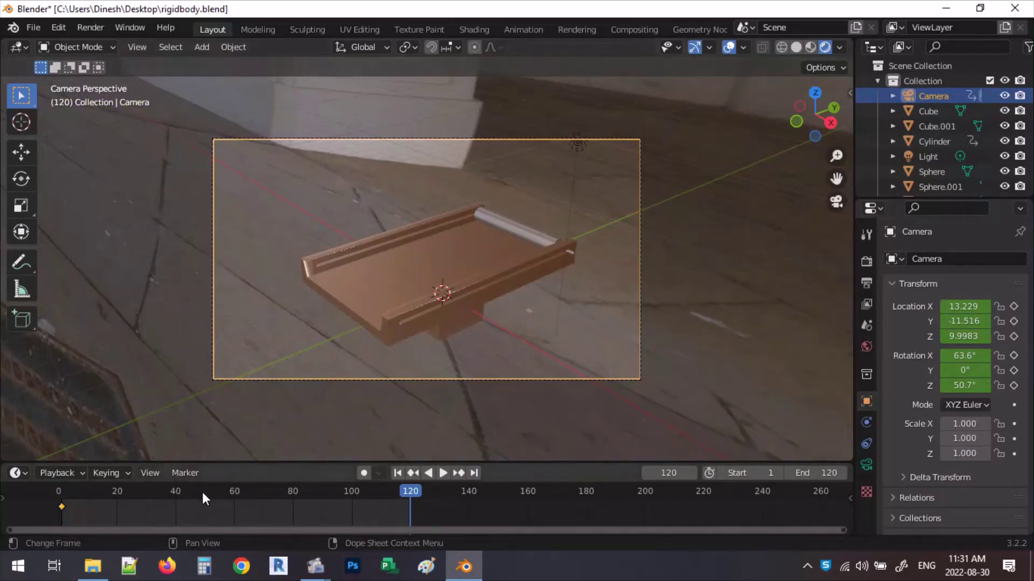
left_click(235, 493)
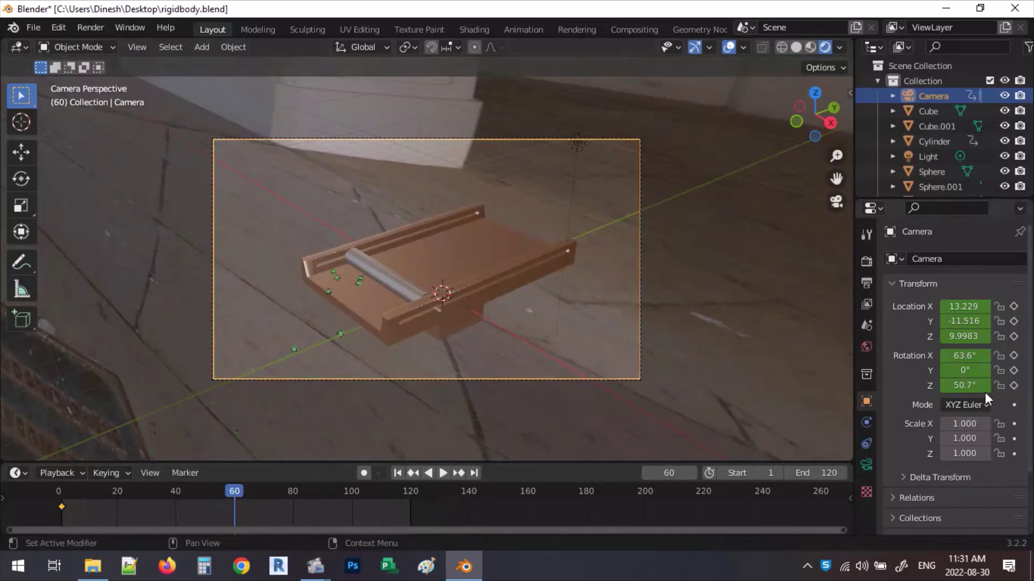
Pose the camera at -6.9311, -13.406, 8.2183 with rotation 59.9°, 5°, -31.8°.
mouse_move(990, 385)
left_mouse_down()
mouse_move(931, 385)
mouse_move(996, 390)
left_mouse_up()
left_click_drag(964, 335, 945, 306)
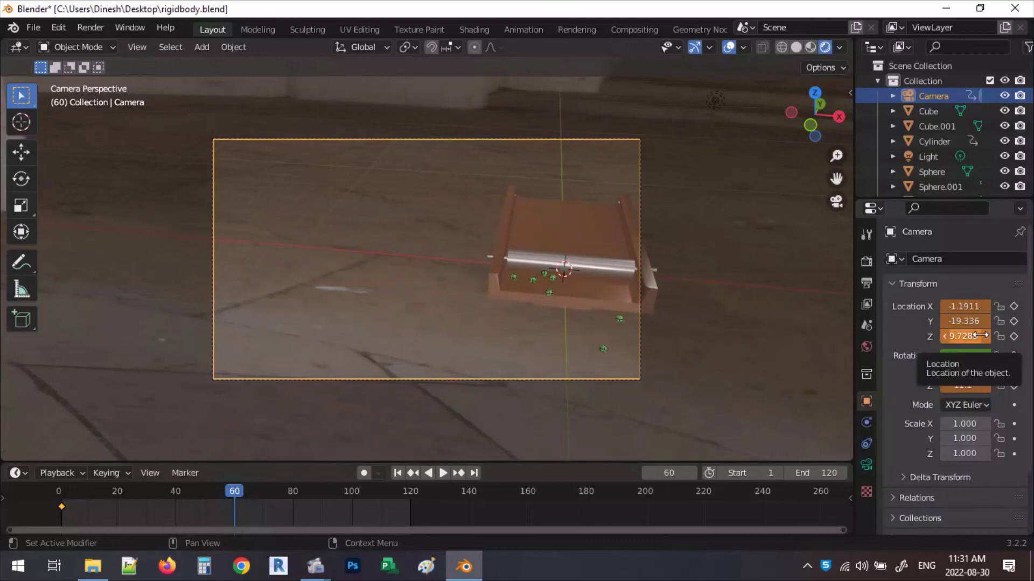
left_click_drag(965, 386, 987, 349)
left_click_drag(972, 385, 975, 357)
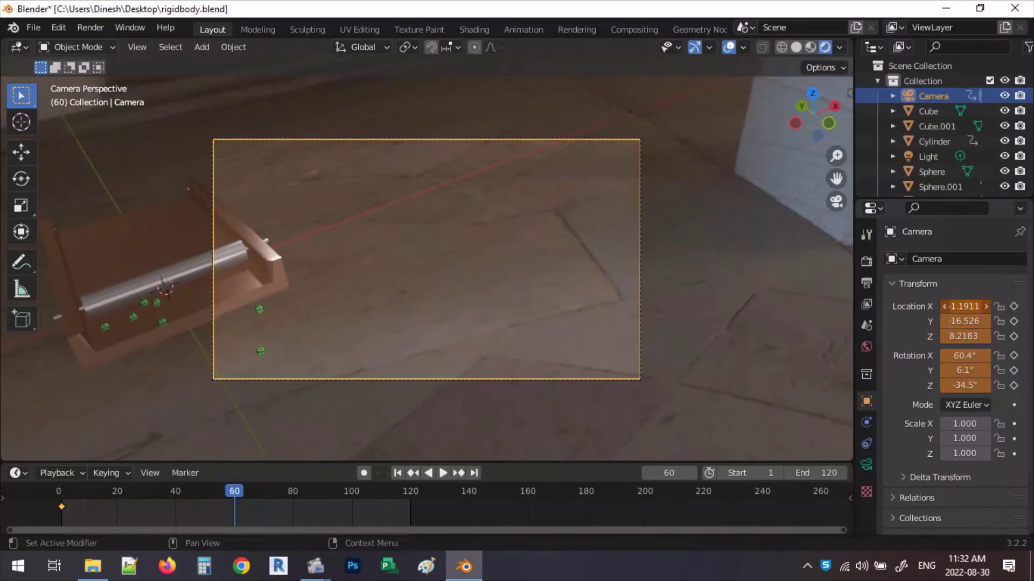
left_click_drag(964, 306, 980, 321)
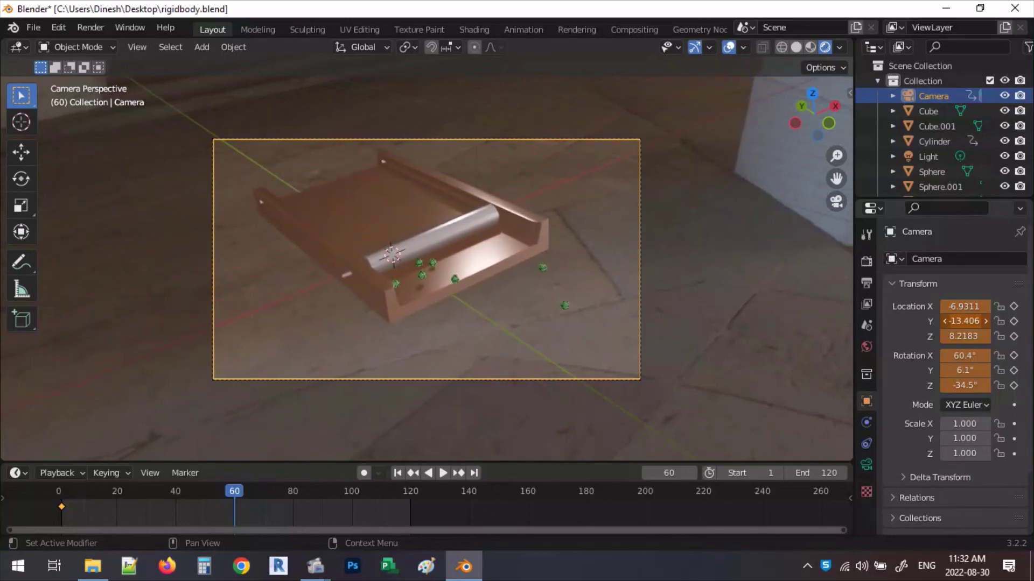
left_click_drag(976, 386, 962, 355)
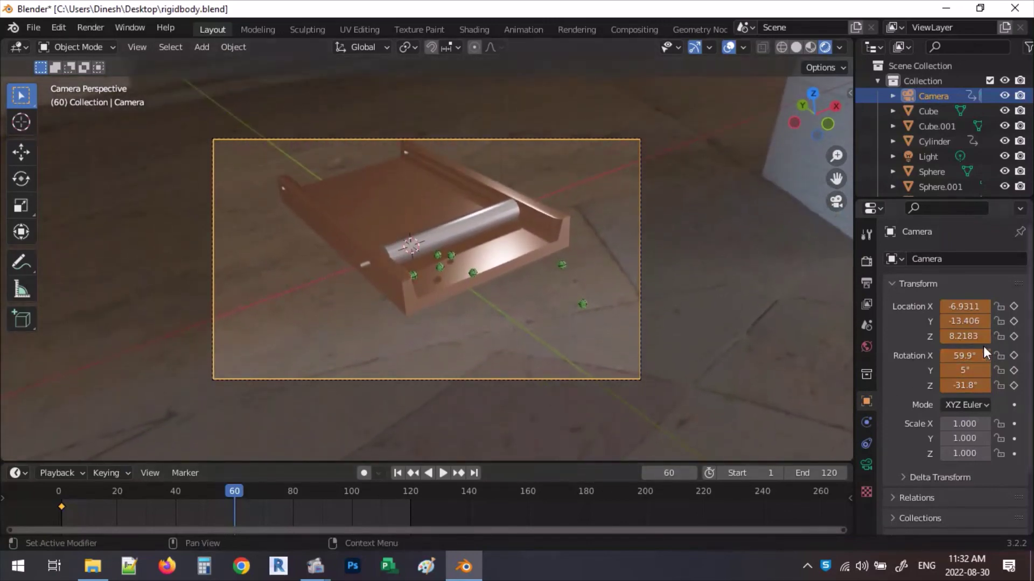
Keyframe the camera's location and rotation at frame 60 and play back the move.
key("i")
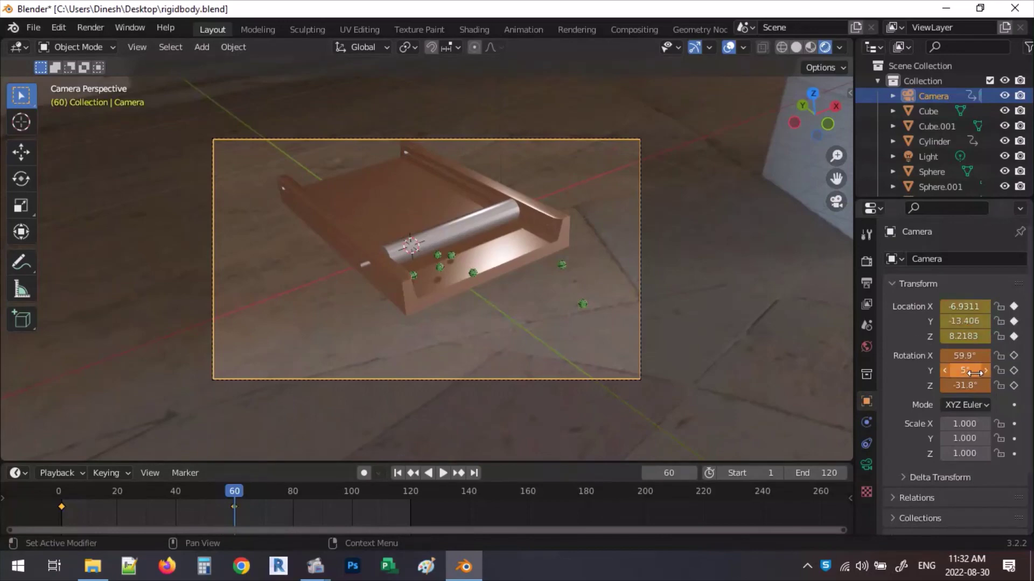
key("i")
left_click(438, 473)
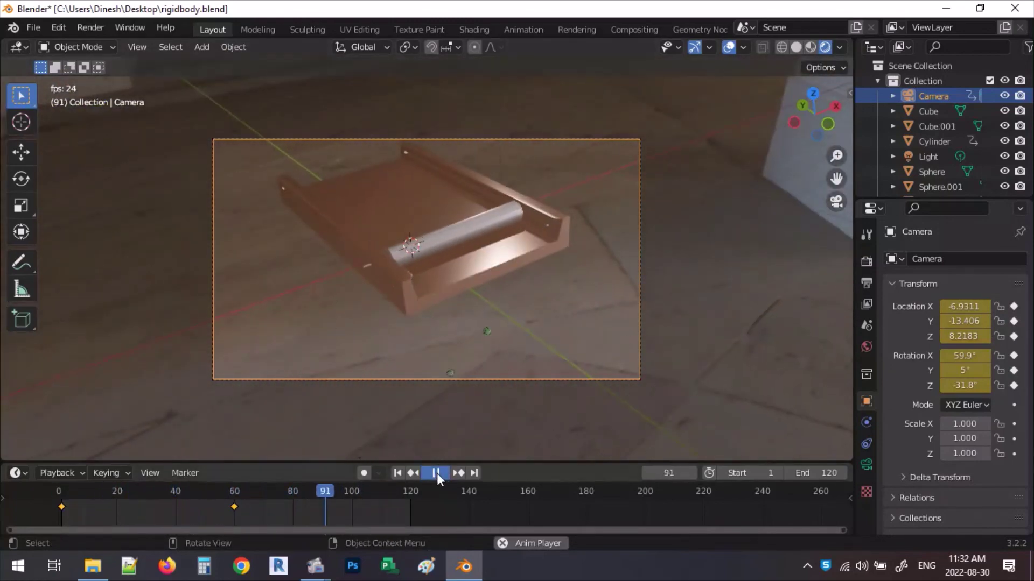
Stop playback, go to frame 120, and turn the camera's Z rotation to -22.2° for the final shot.
left_click(436, 473)
left_click(475, 473)
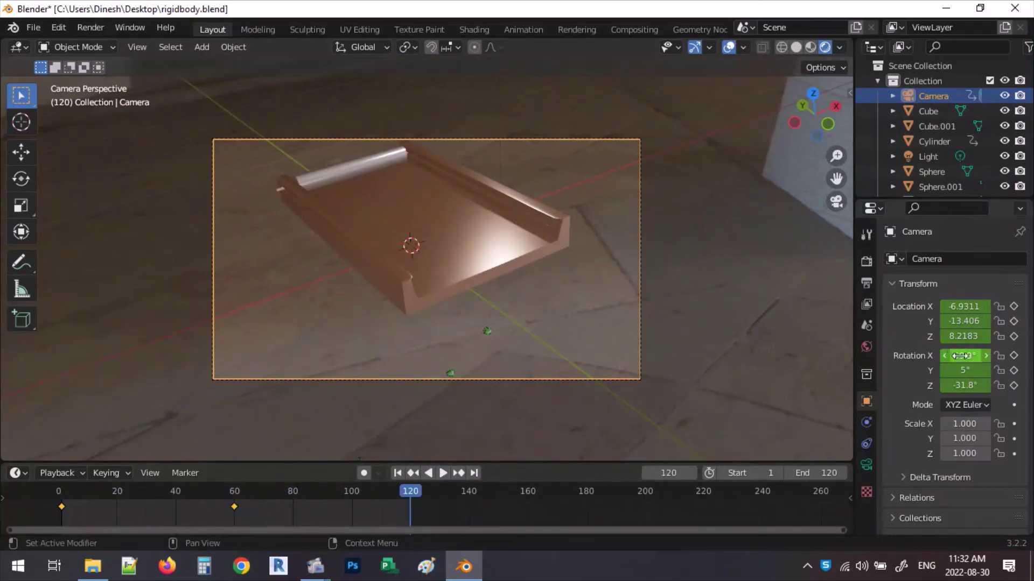
left_click_drag(964, 385, 996, 386)
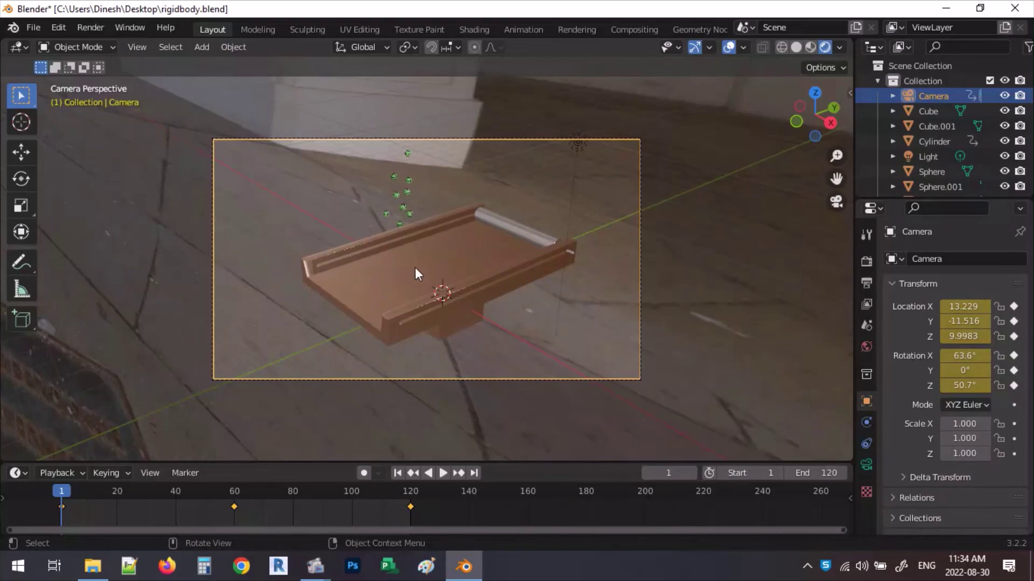
Select the tray Cube.001 and list its Physics collision Shape choices, leaving Shape on Mesh.
left_click(395, 321)
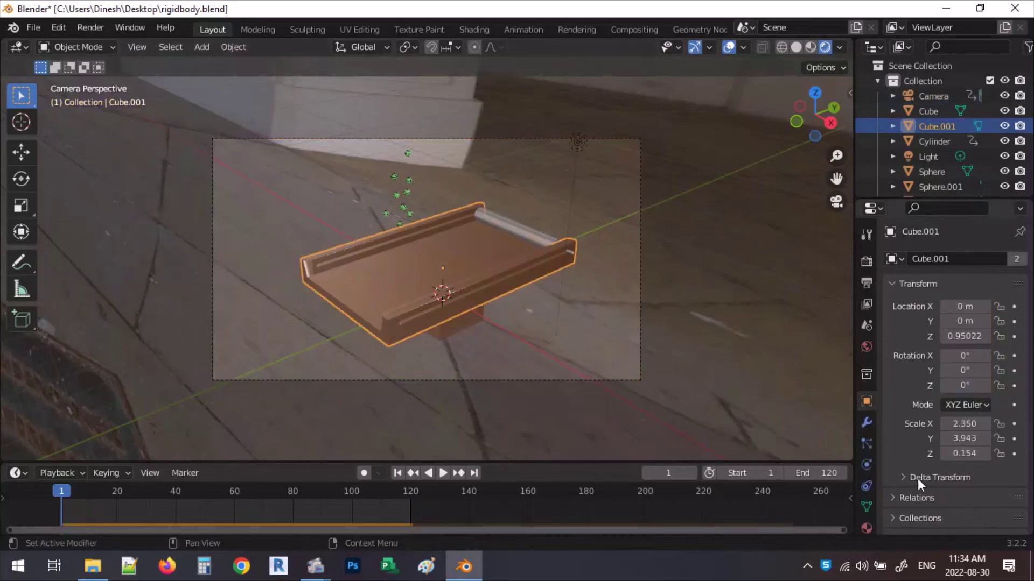
left_click(864, 465)
scroll(979, 420, "down", 5)
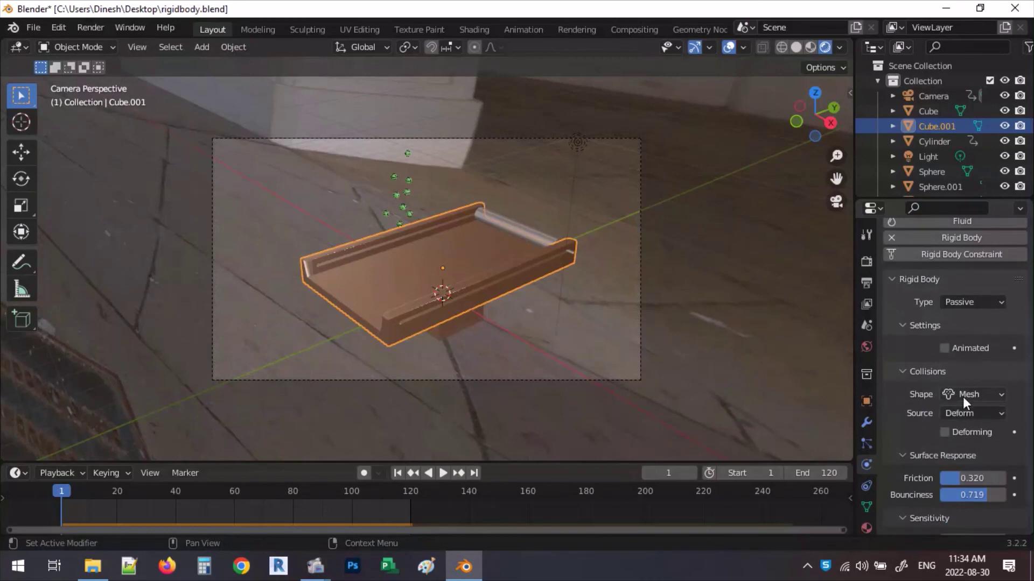
left_click(967, 394)
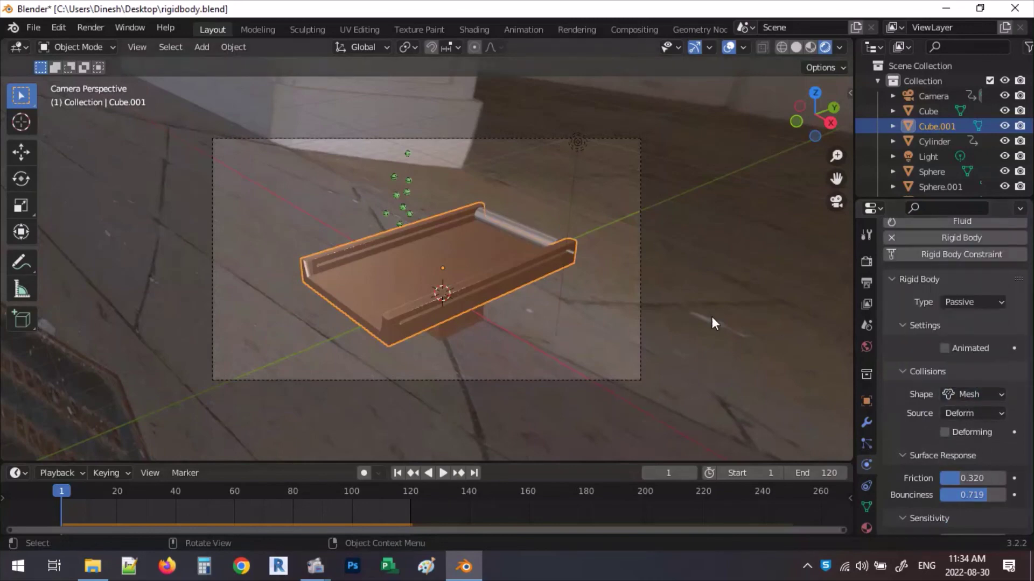
left_click(698, 348)
left_click(981, 395)
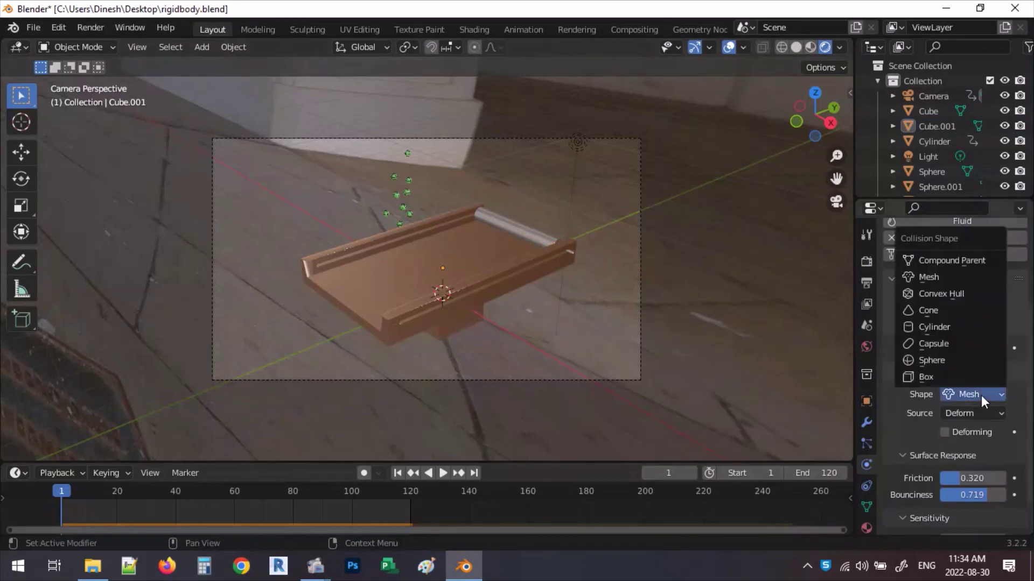